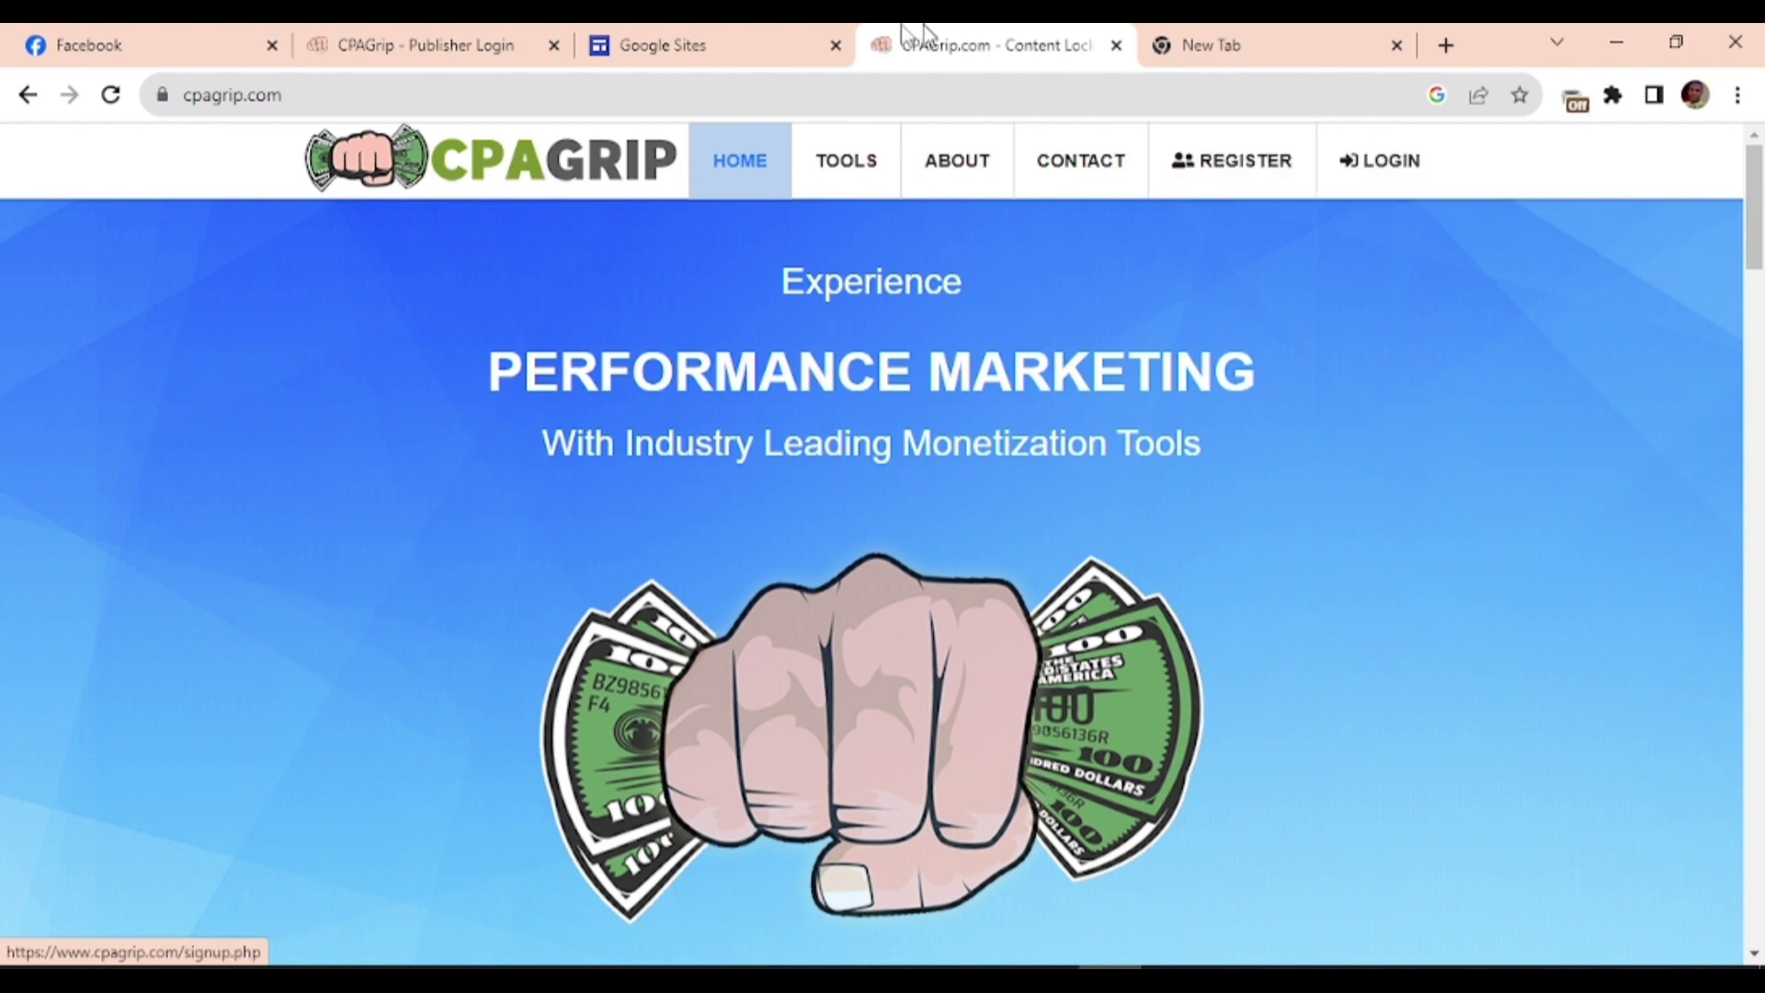
# - Log in to the CPAGrip publisher account with the prefilled credentials and complete the traffic lights image challenge
pyautogui.click(386, 32)
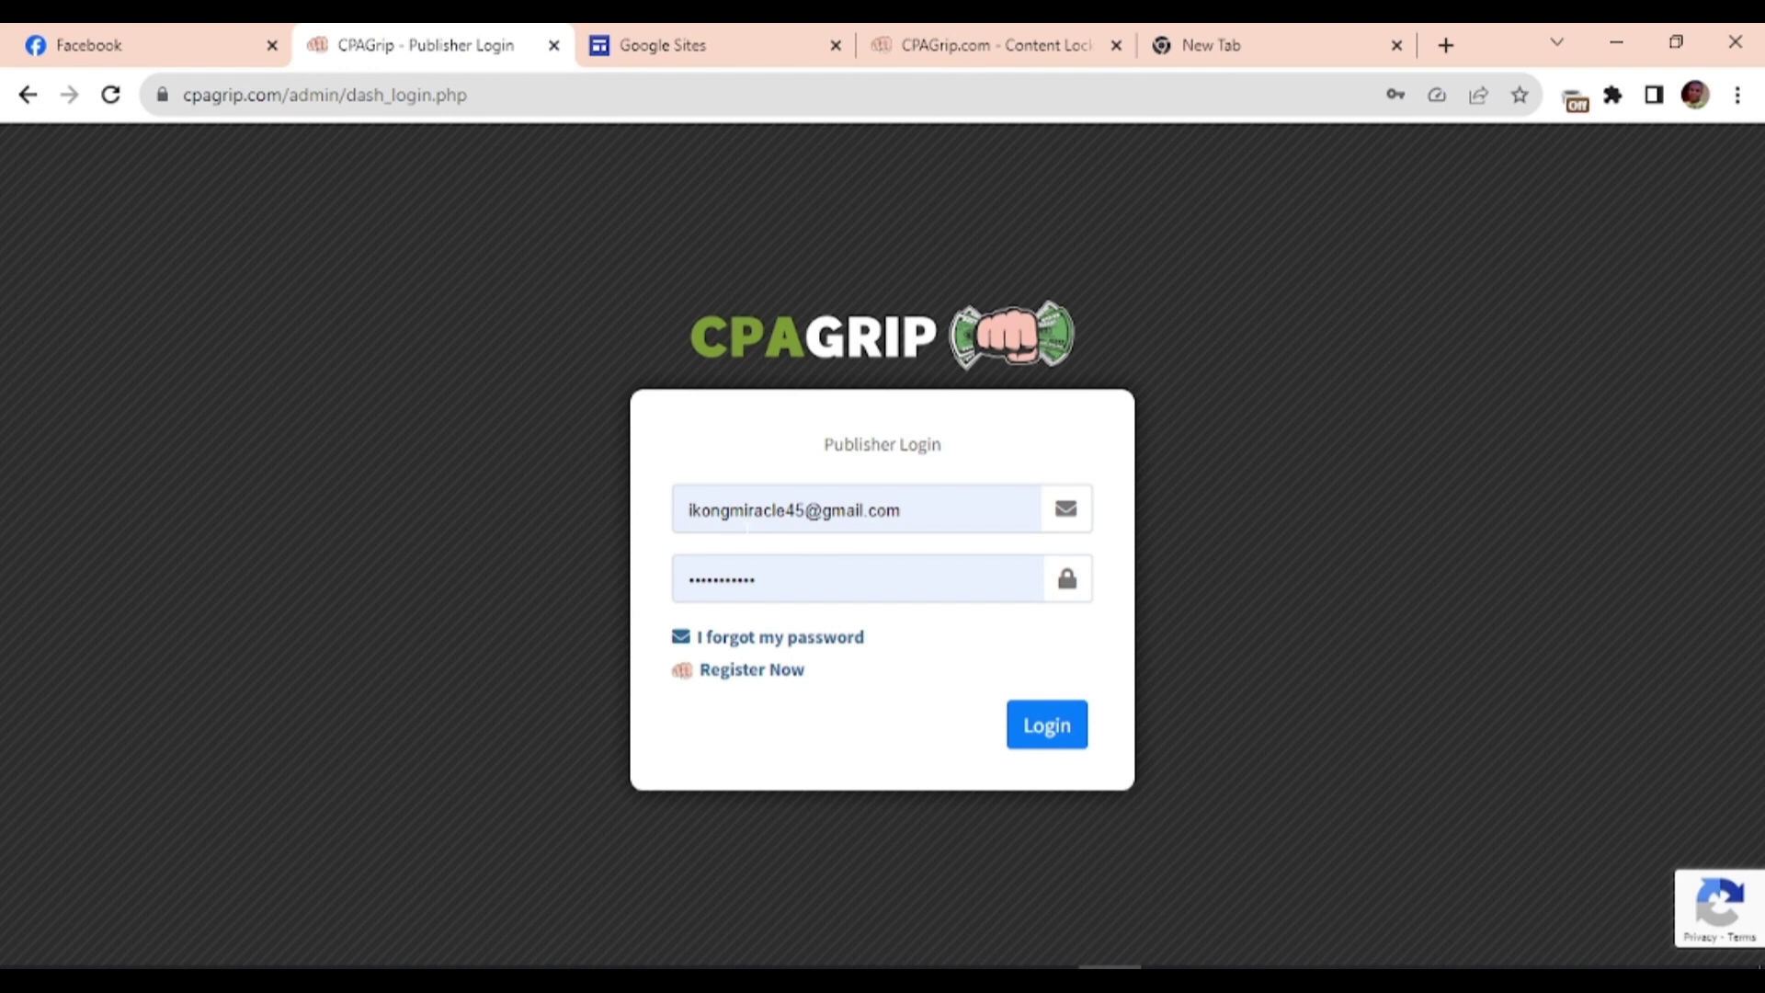
pyautogui.click(1050, 728)
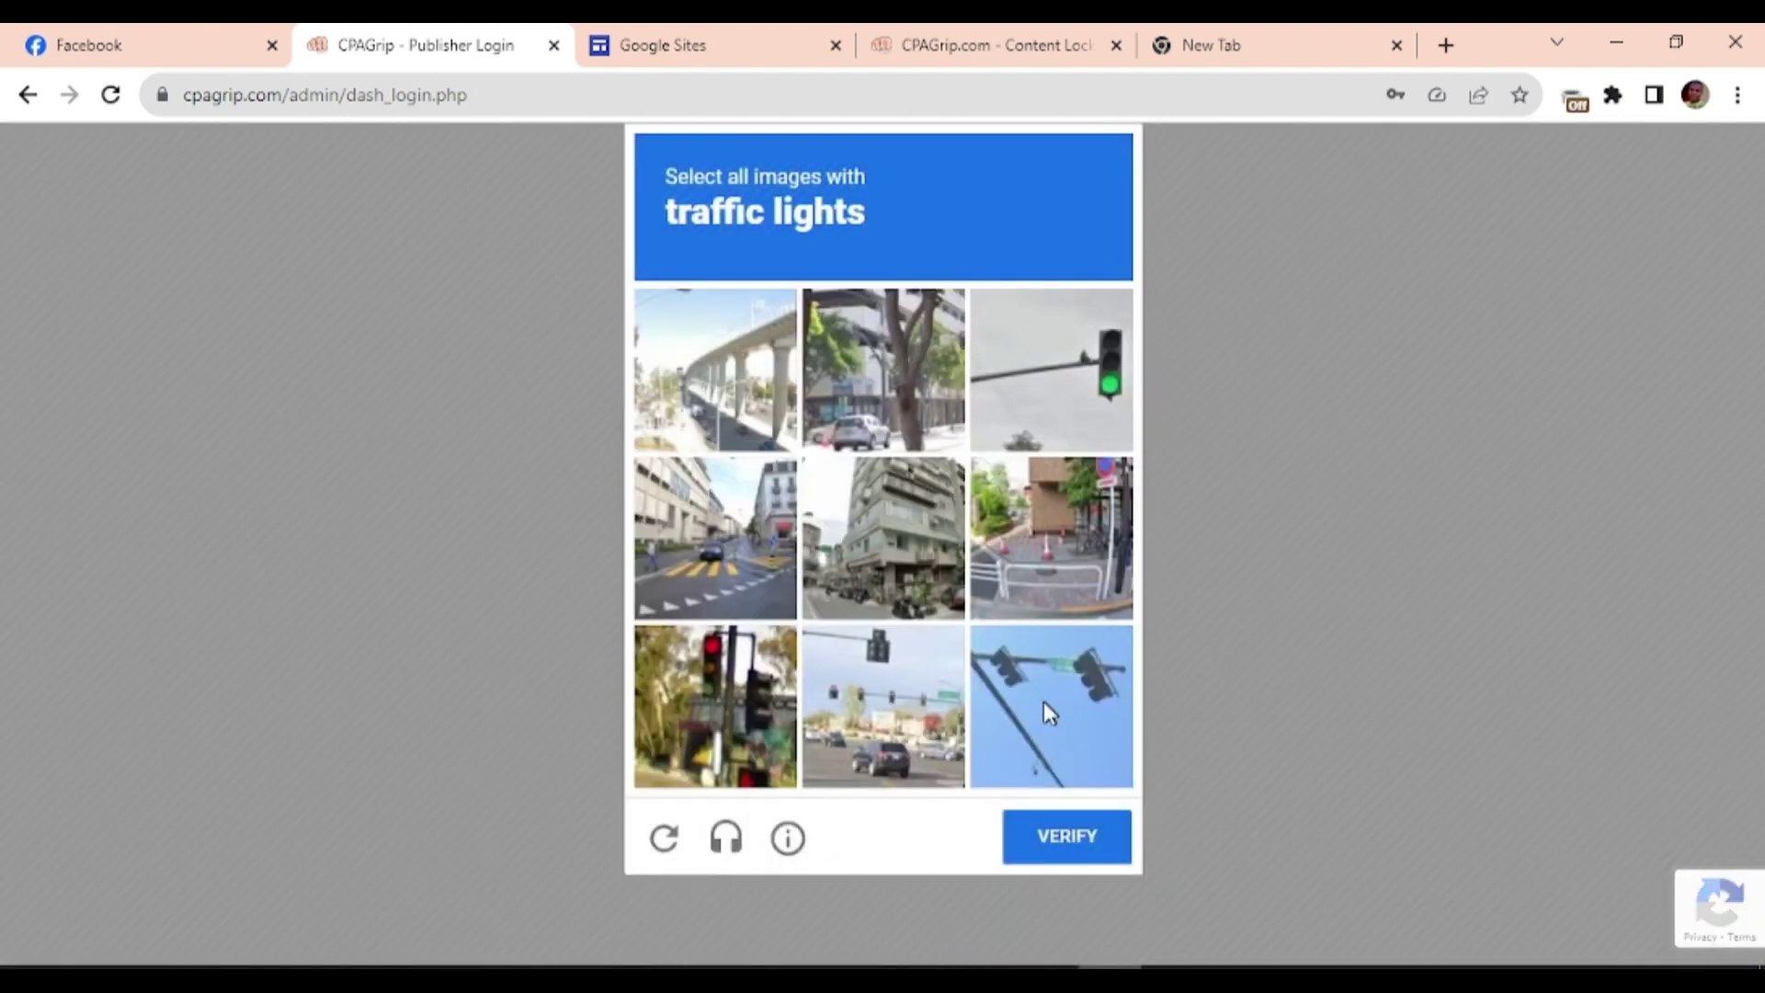
pyautogui.click(1072, 361)
pyautogui.click(1030, 708)
pyautogui.click(867, 710)
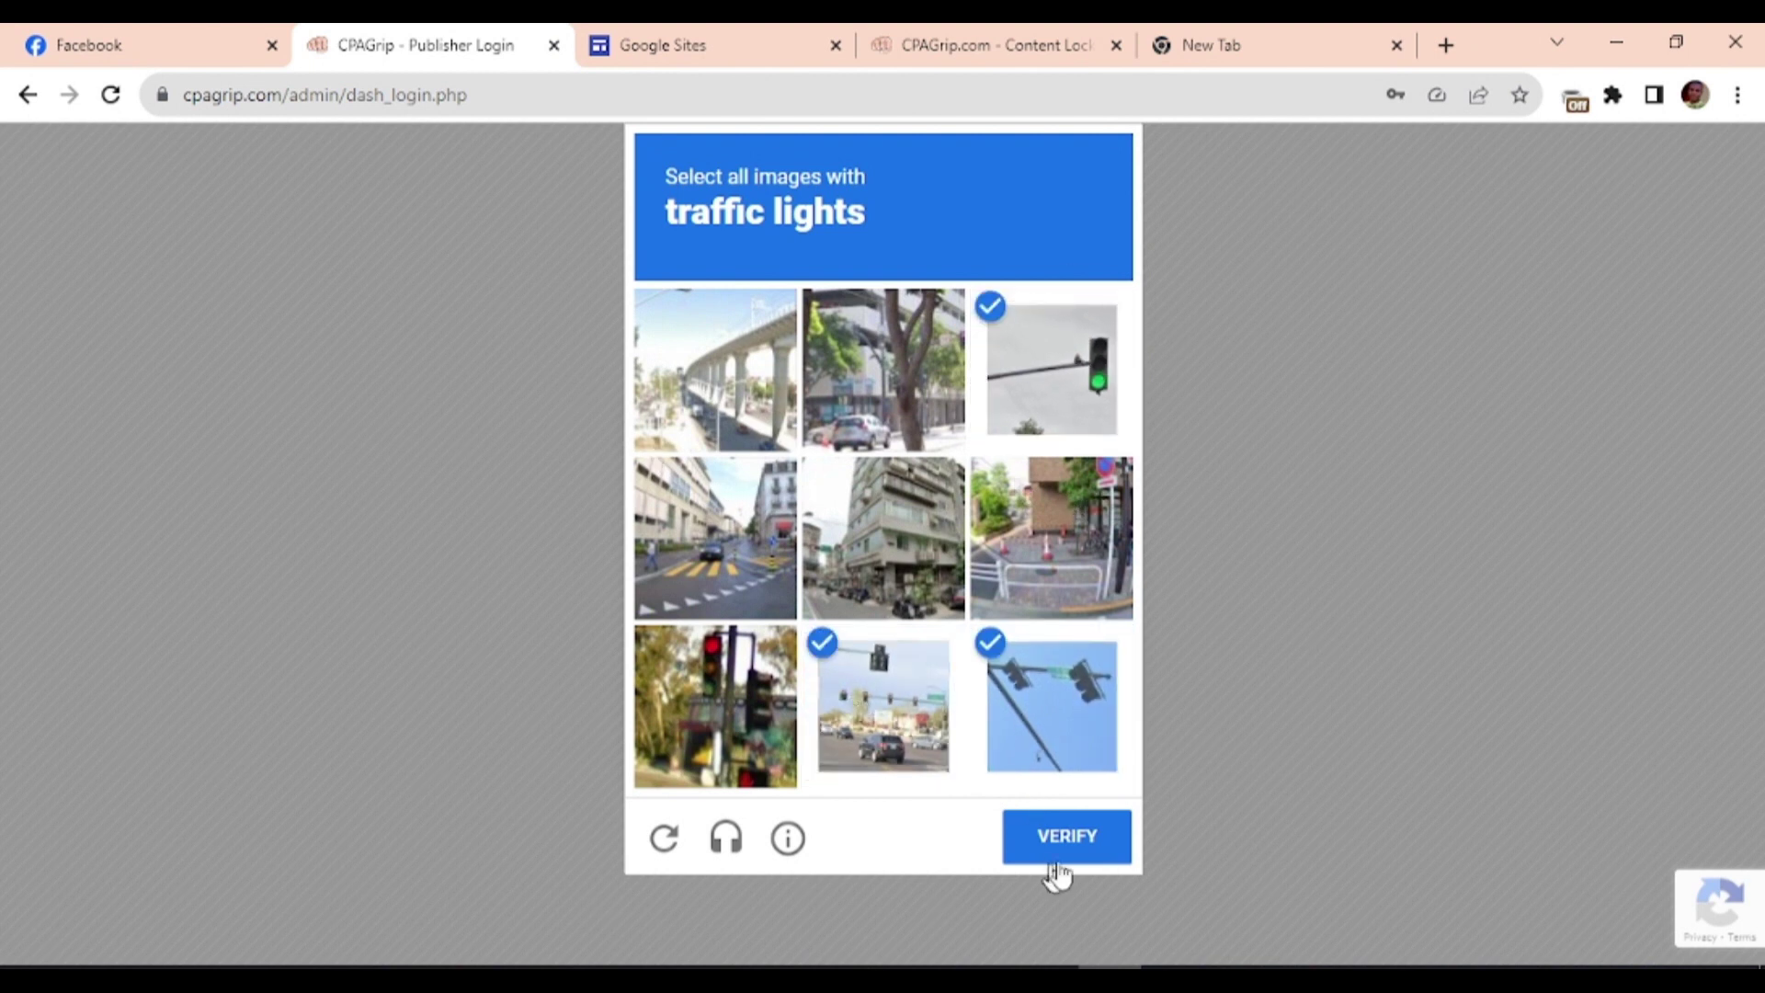
pyautogui.click(649, 682)
pyautogui.click(1058, 844)
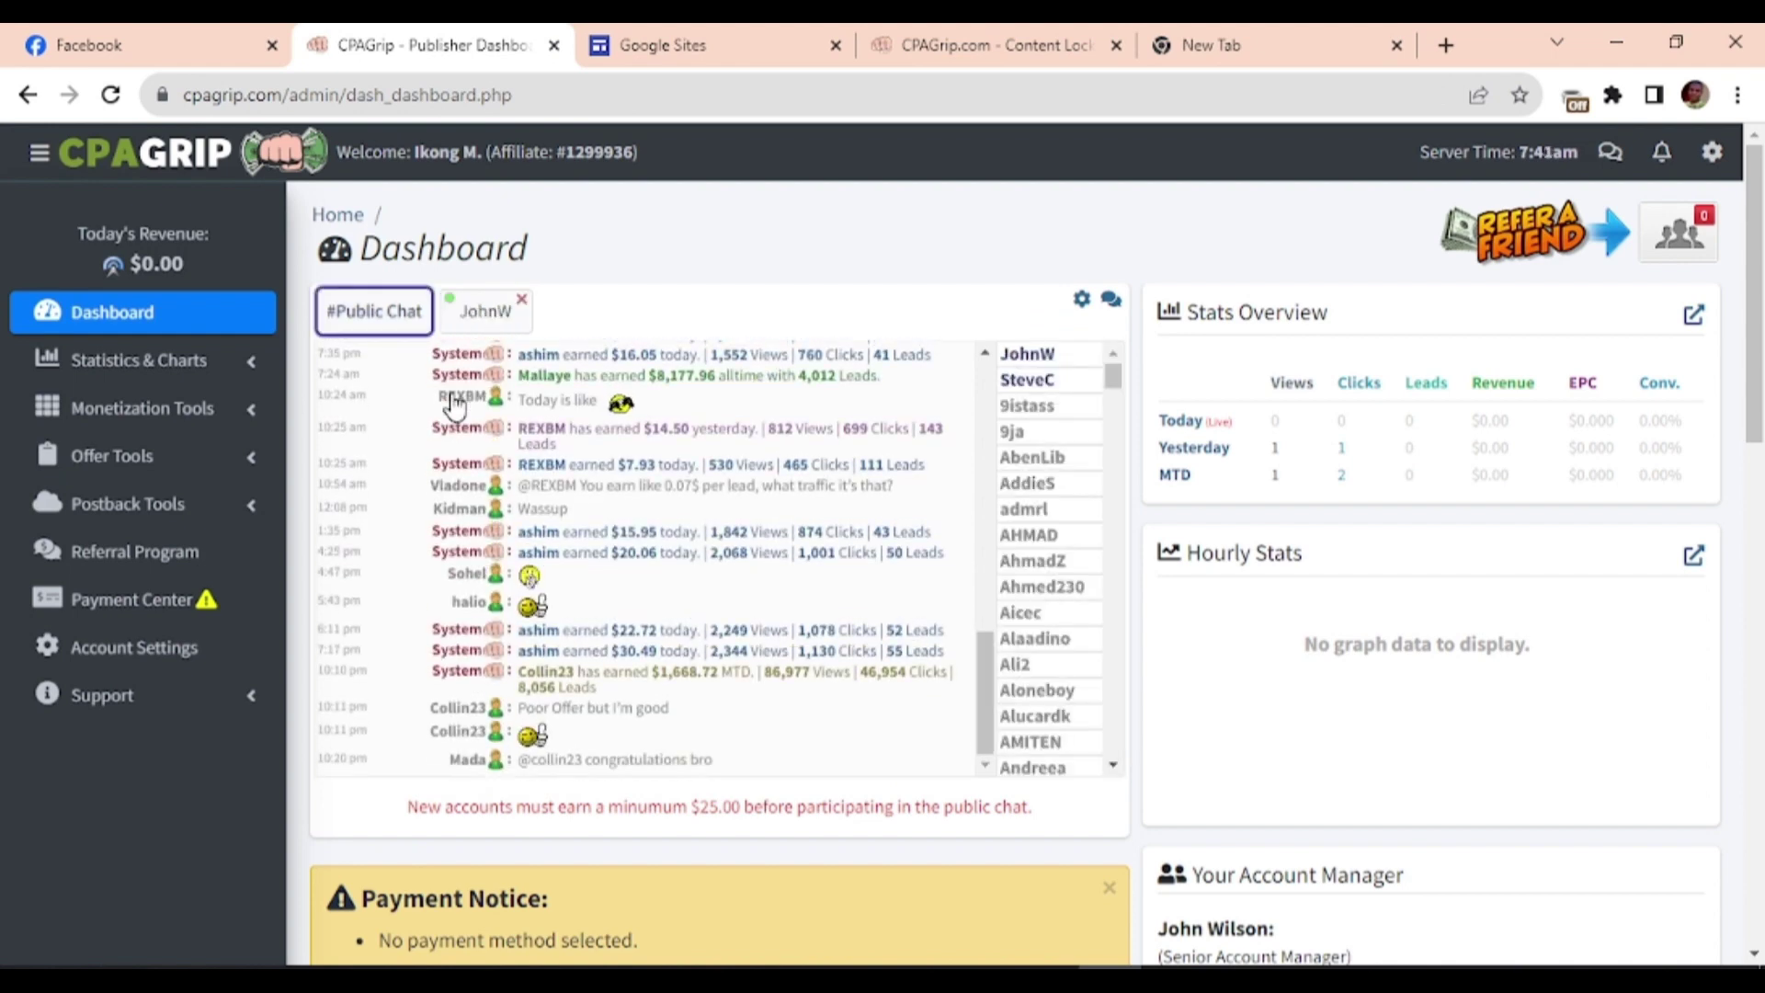
pyautogui.scroll(-4, 689, 517)
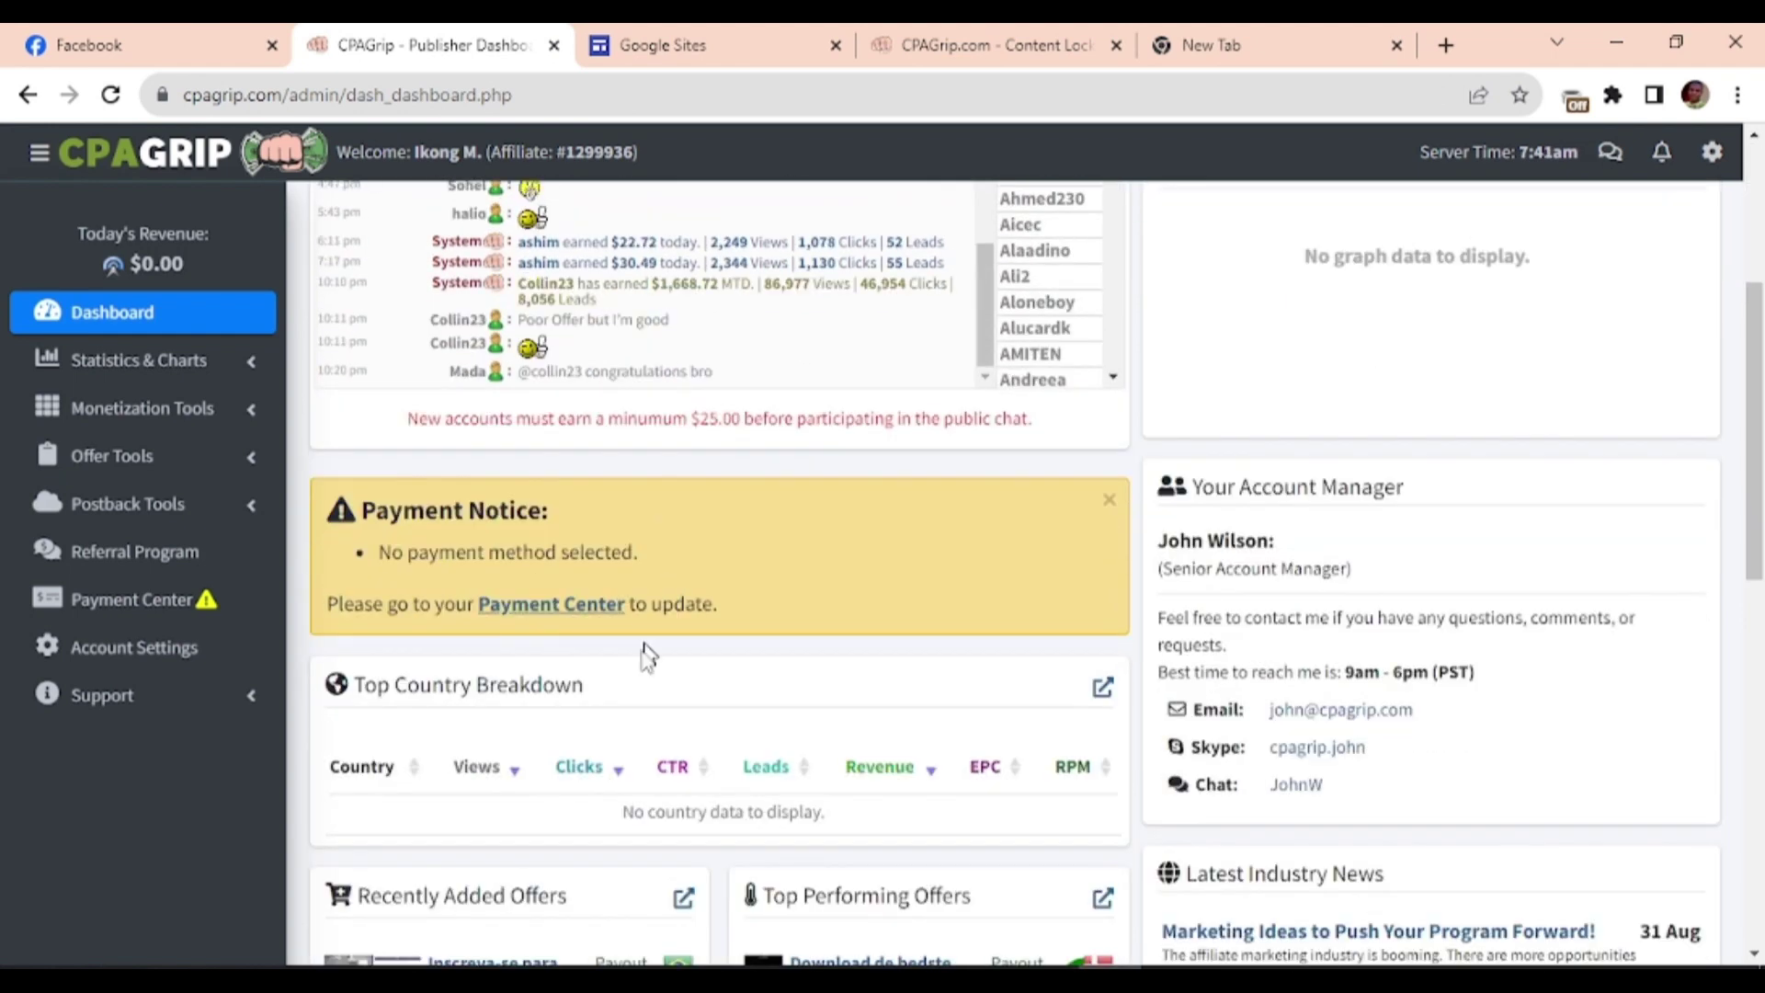
pyautogui.scroll(4, 650, 658)
pyautogui.moveTo(195, 261); pyautogui.dragTo(91, 276)
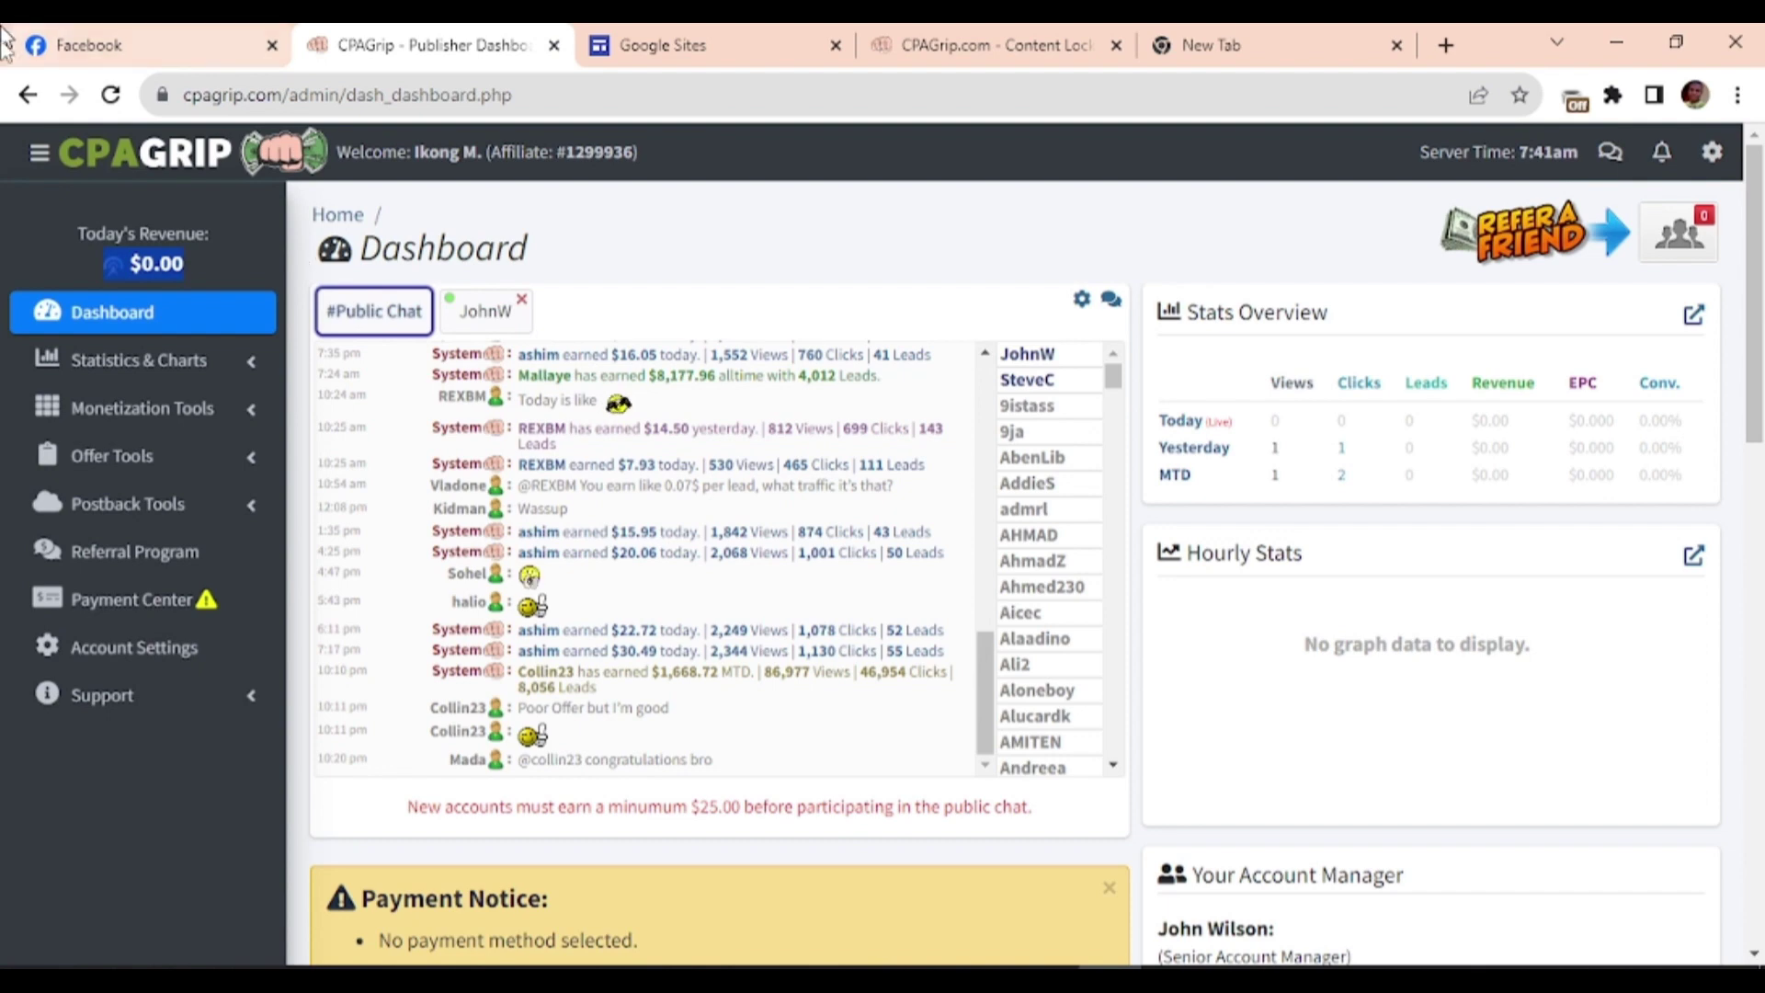
pyautogui.scroll(-8, 145, 393)
pyautogui.scroll(8, 249, 307)
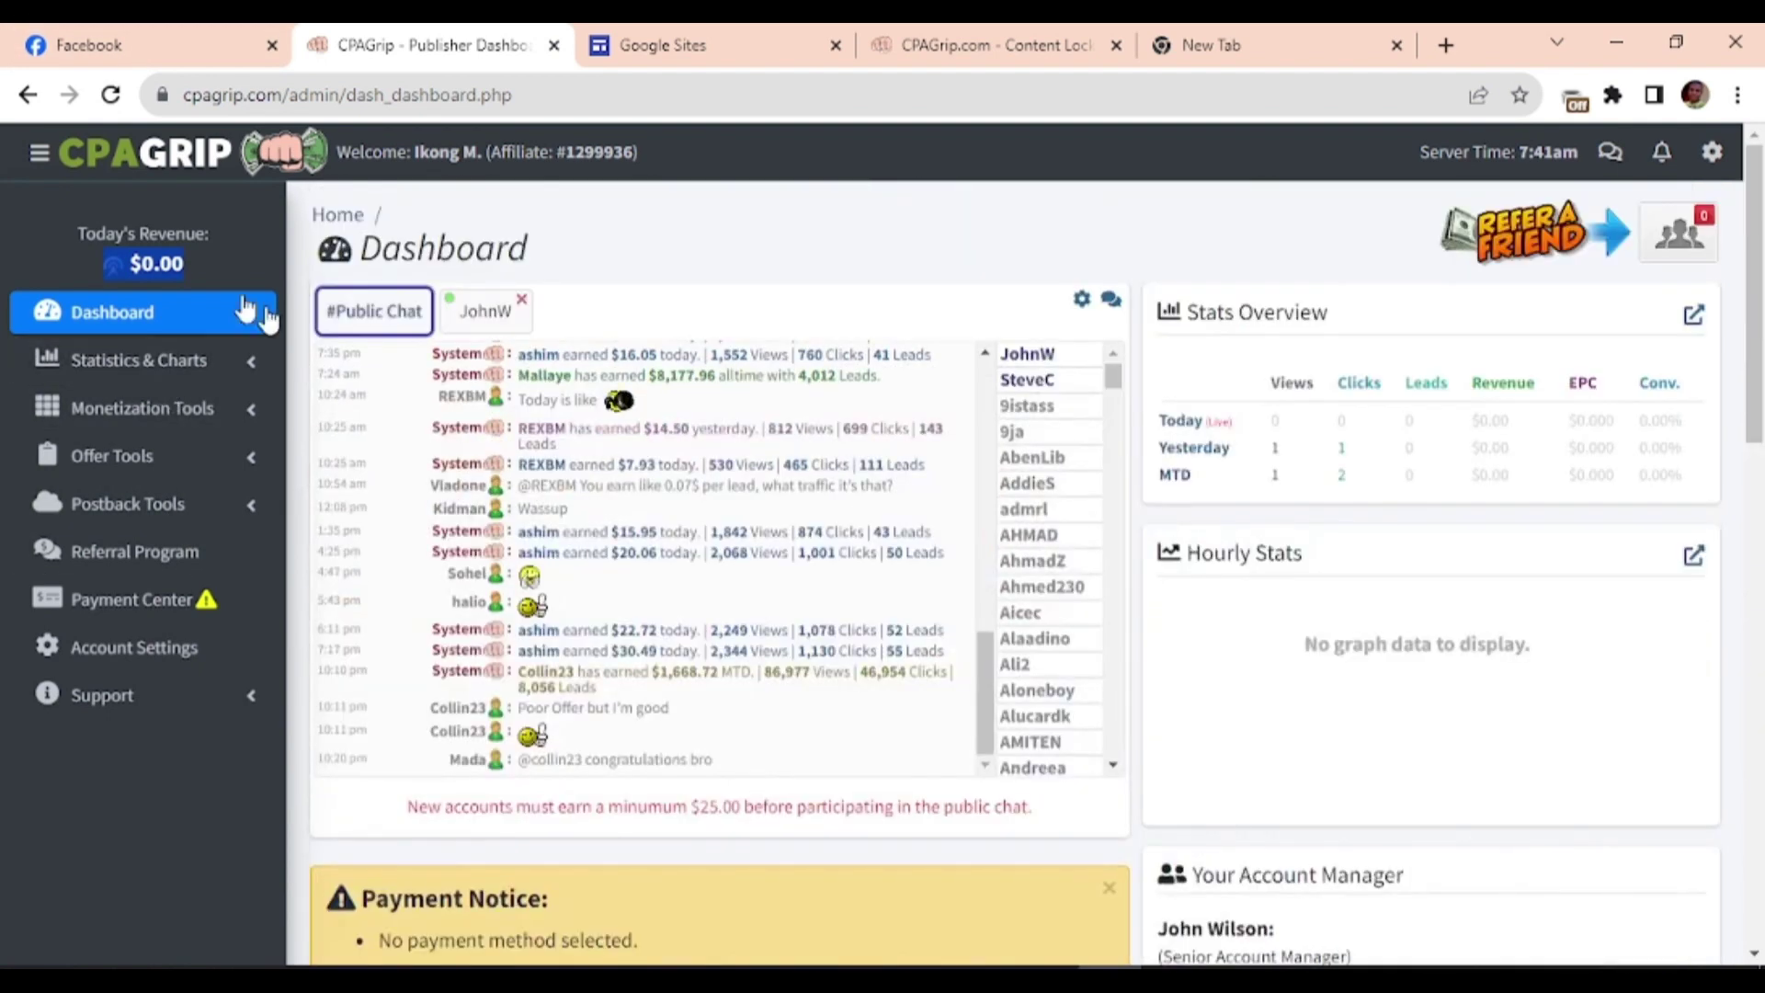
# - Start a new URL locker under URL / File Lockers and agree to the Terms of Service to reach the editor
pyautogui.click(145, 407)
pyautogui.click(151, 503)
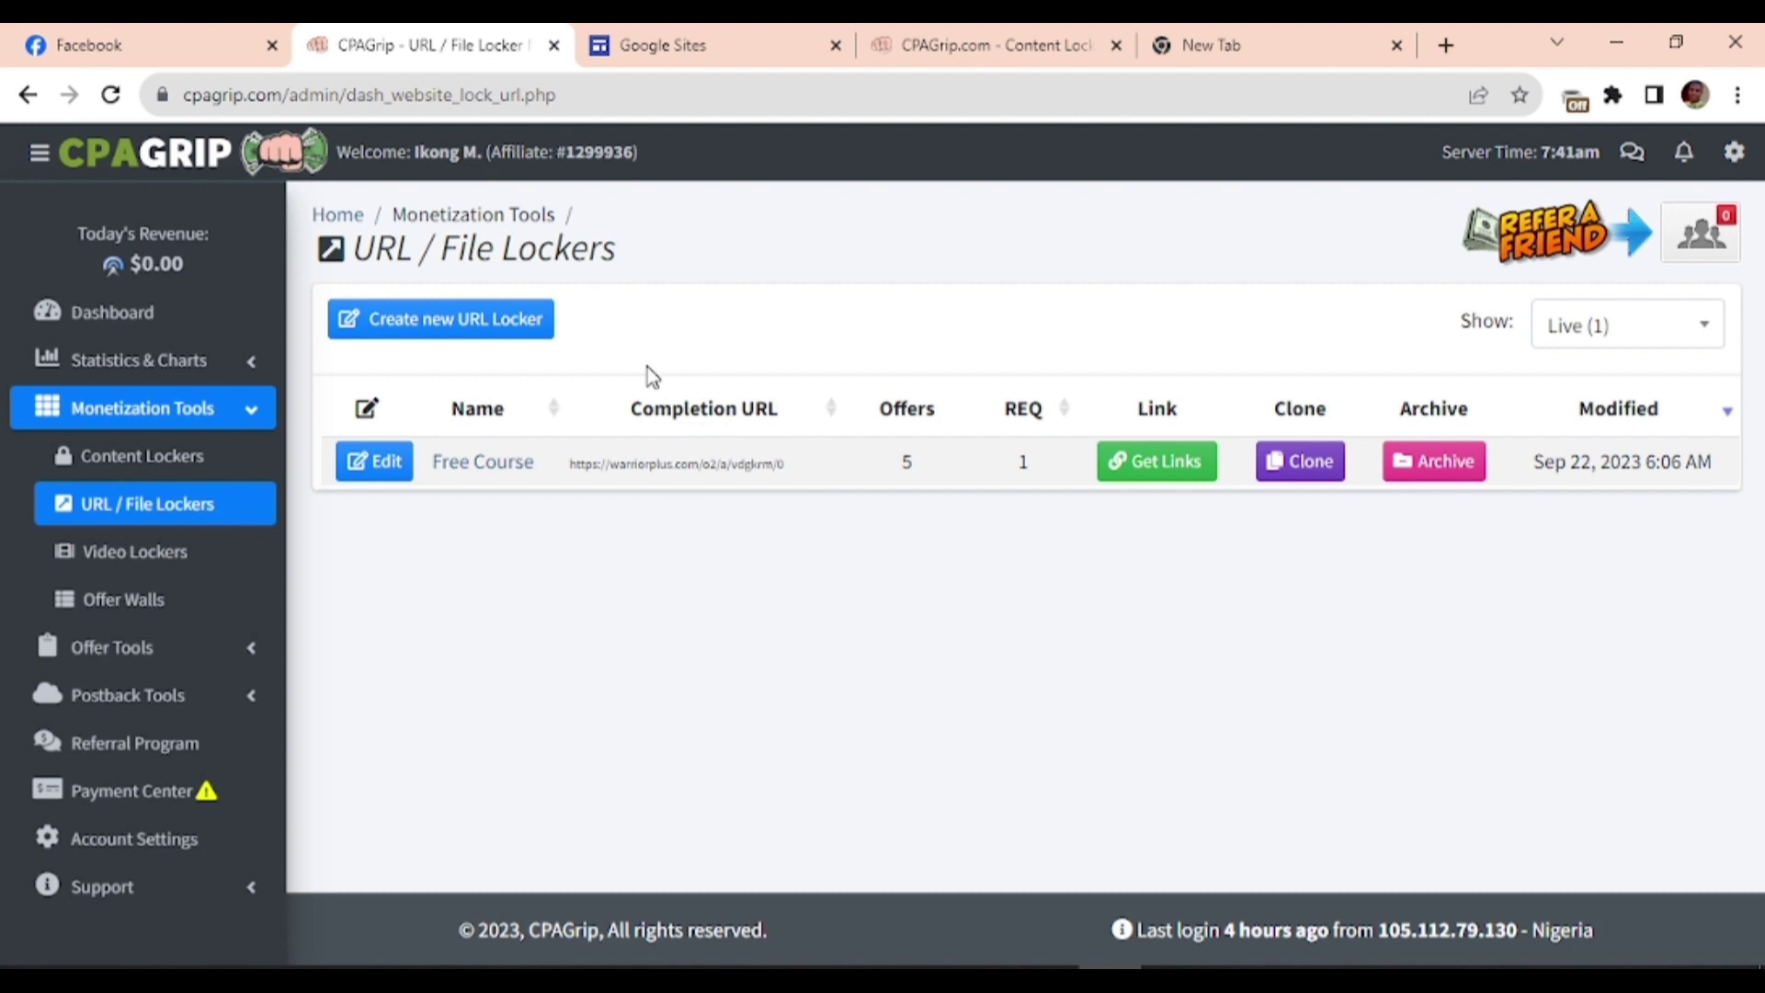
pyautogui.click(434, 327)
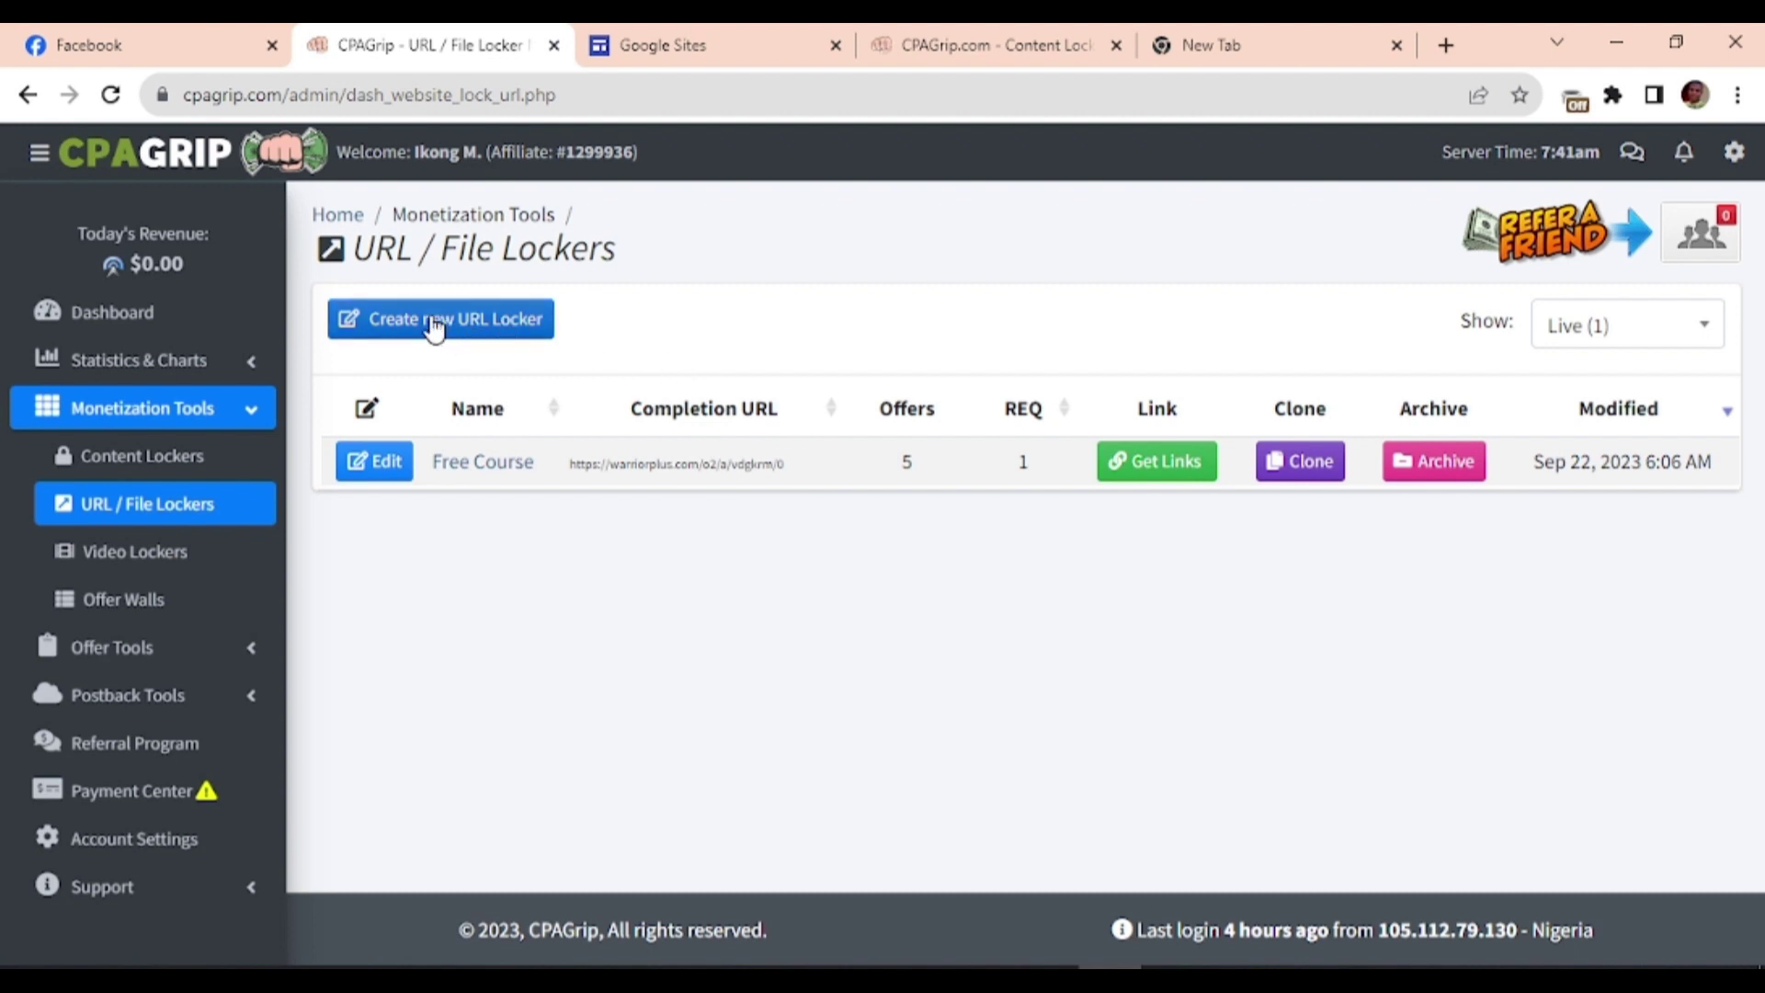
pyautogui.scroll(-2, 257, 884)
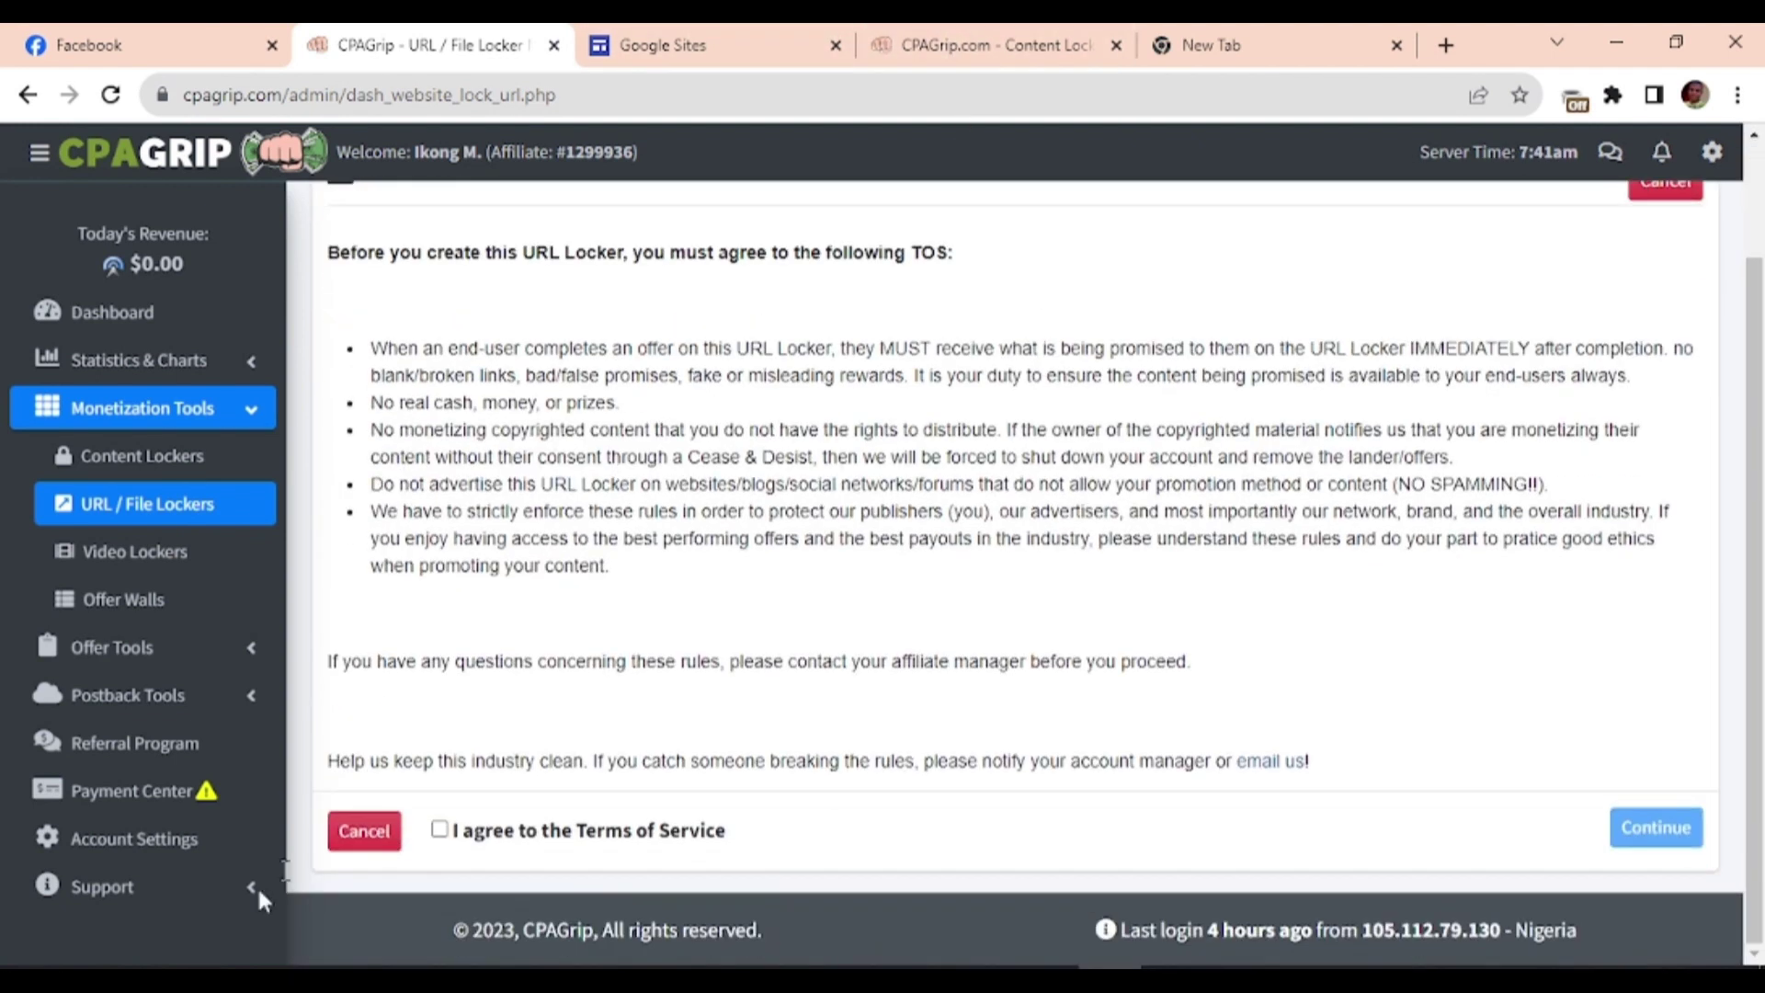
pyautogui.click(440, 830)
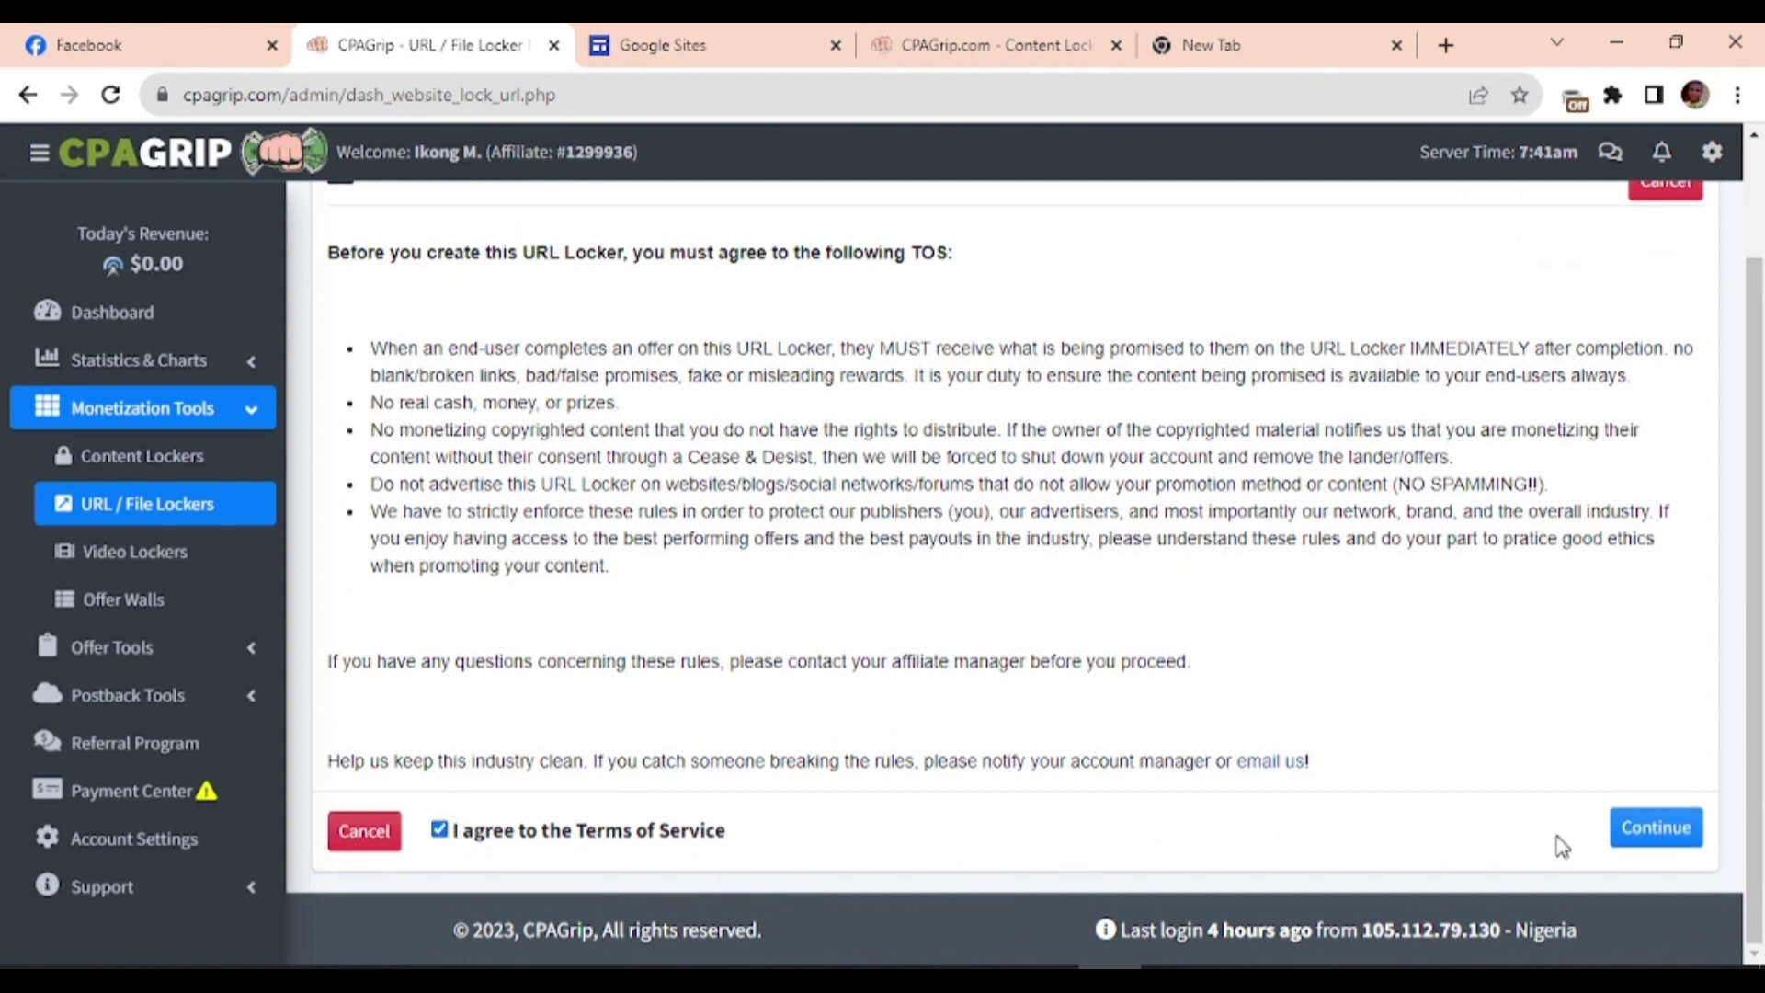
pyautogui.click(1656, 829)
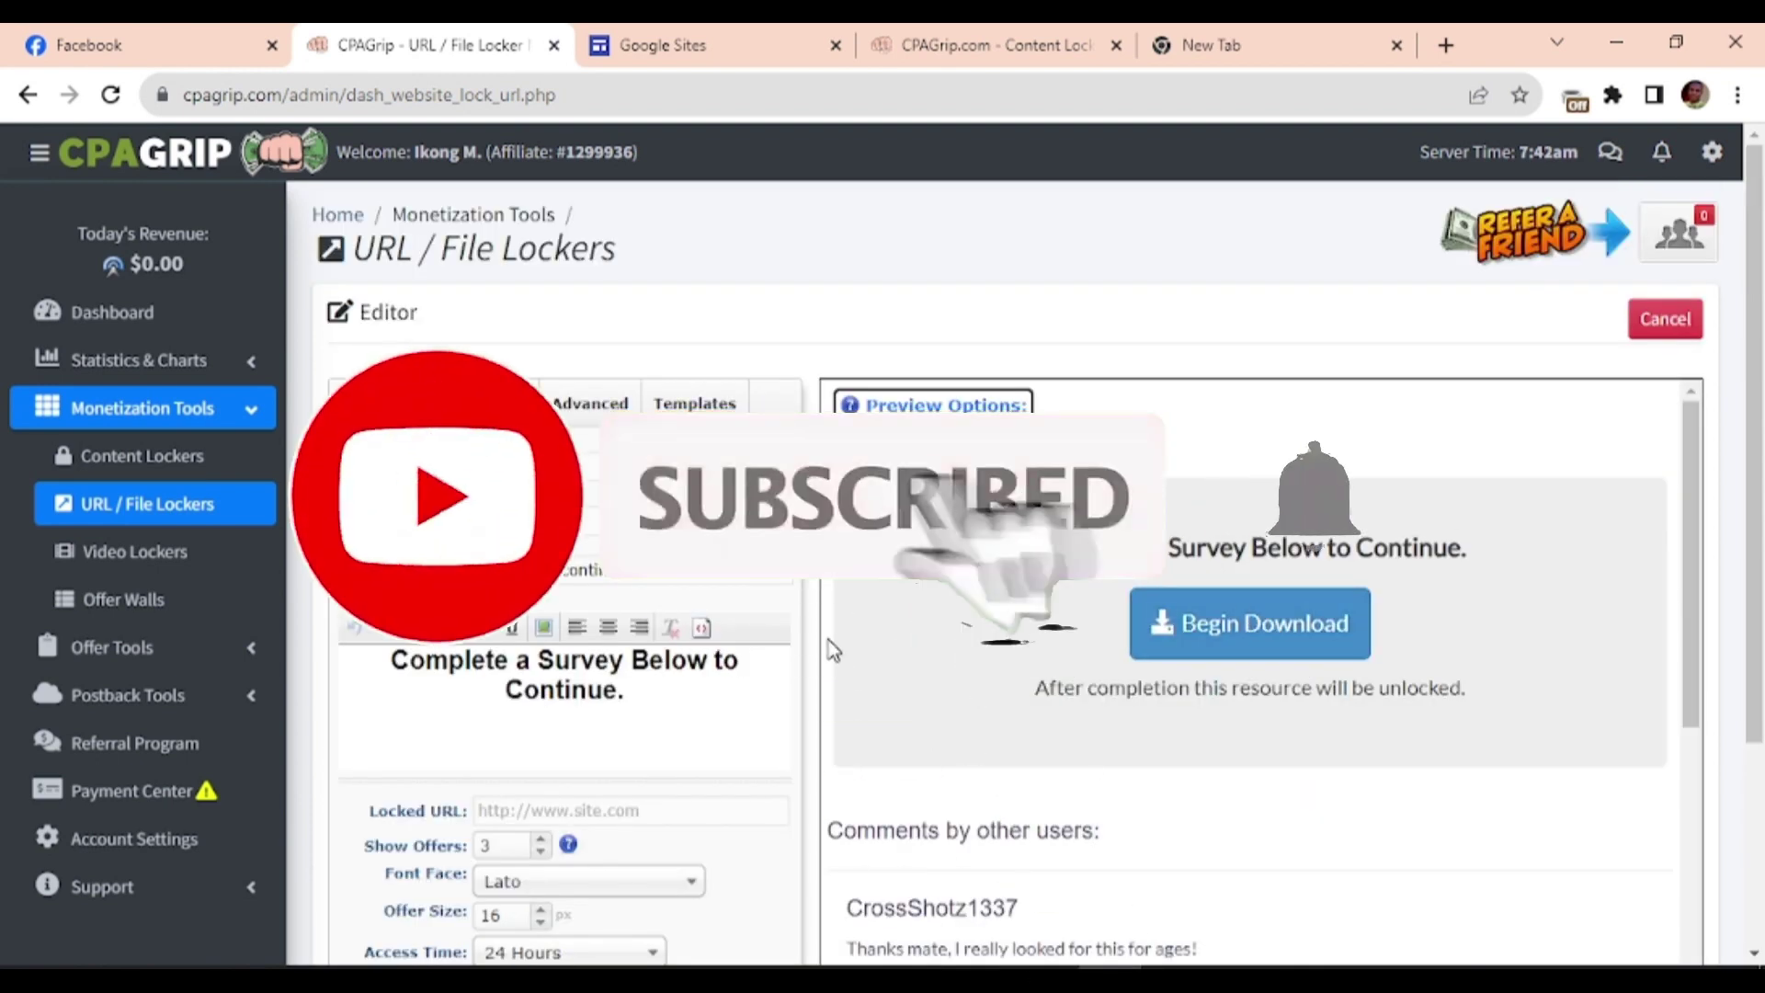
# - Browse the locker templates and apply the CAPTCHA template to the new locker
pyautogui.scroll(-3, 827, 643)
pyautogui.scroll(3, 685, 398)
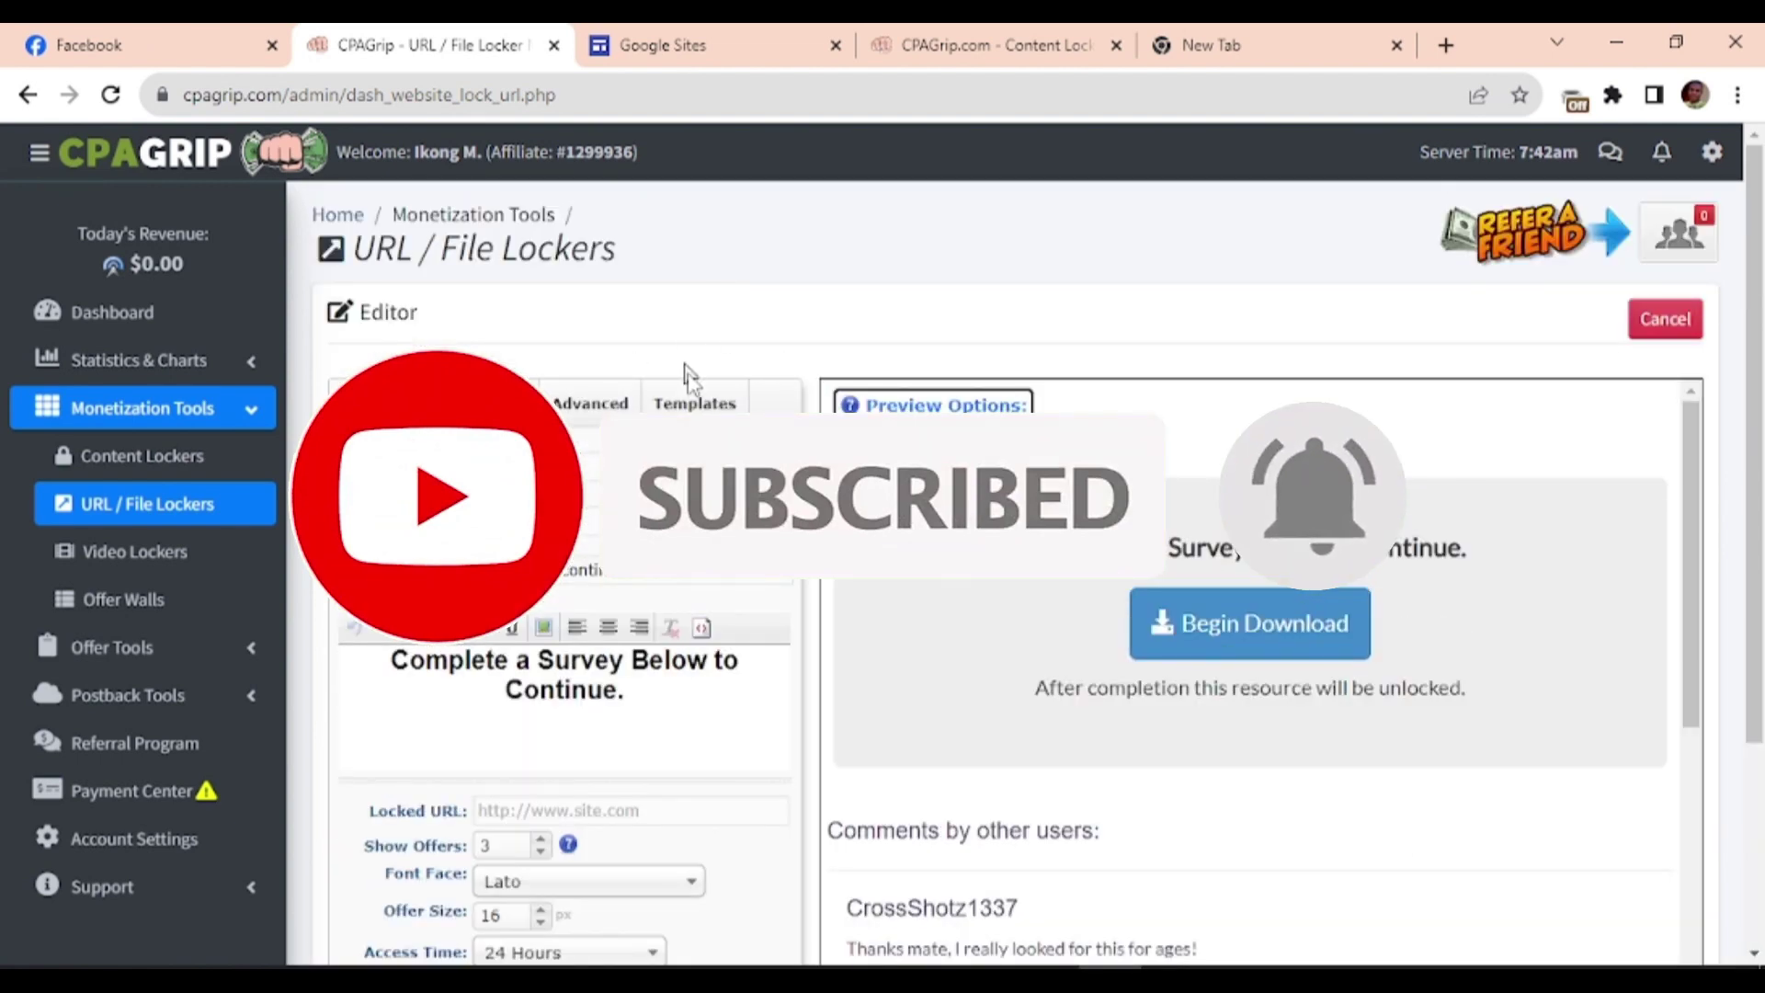
pyautogui.click(717, 403)
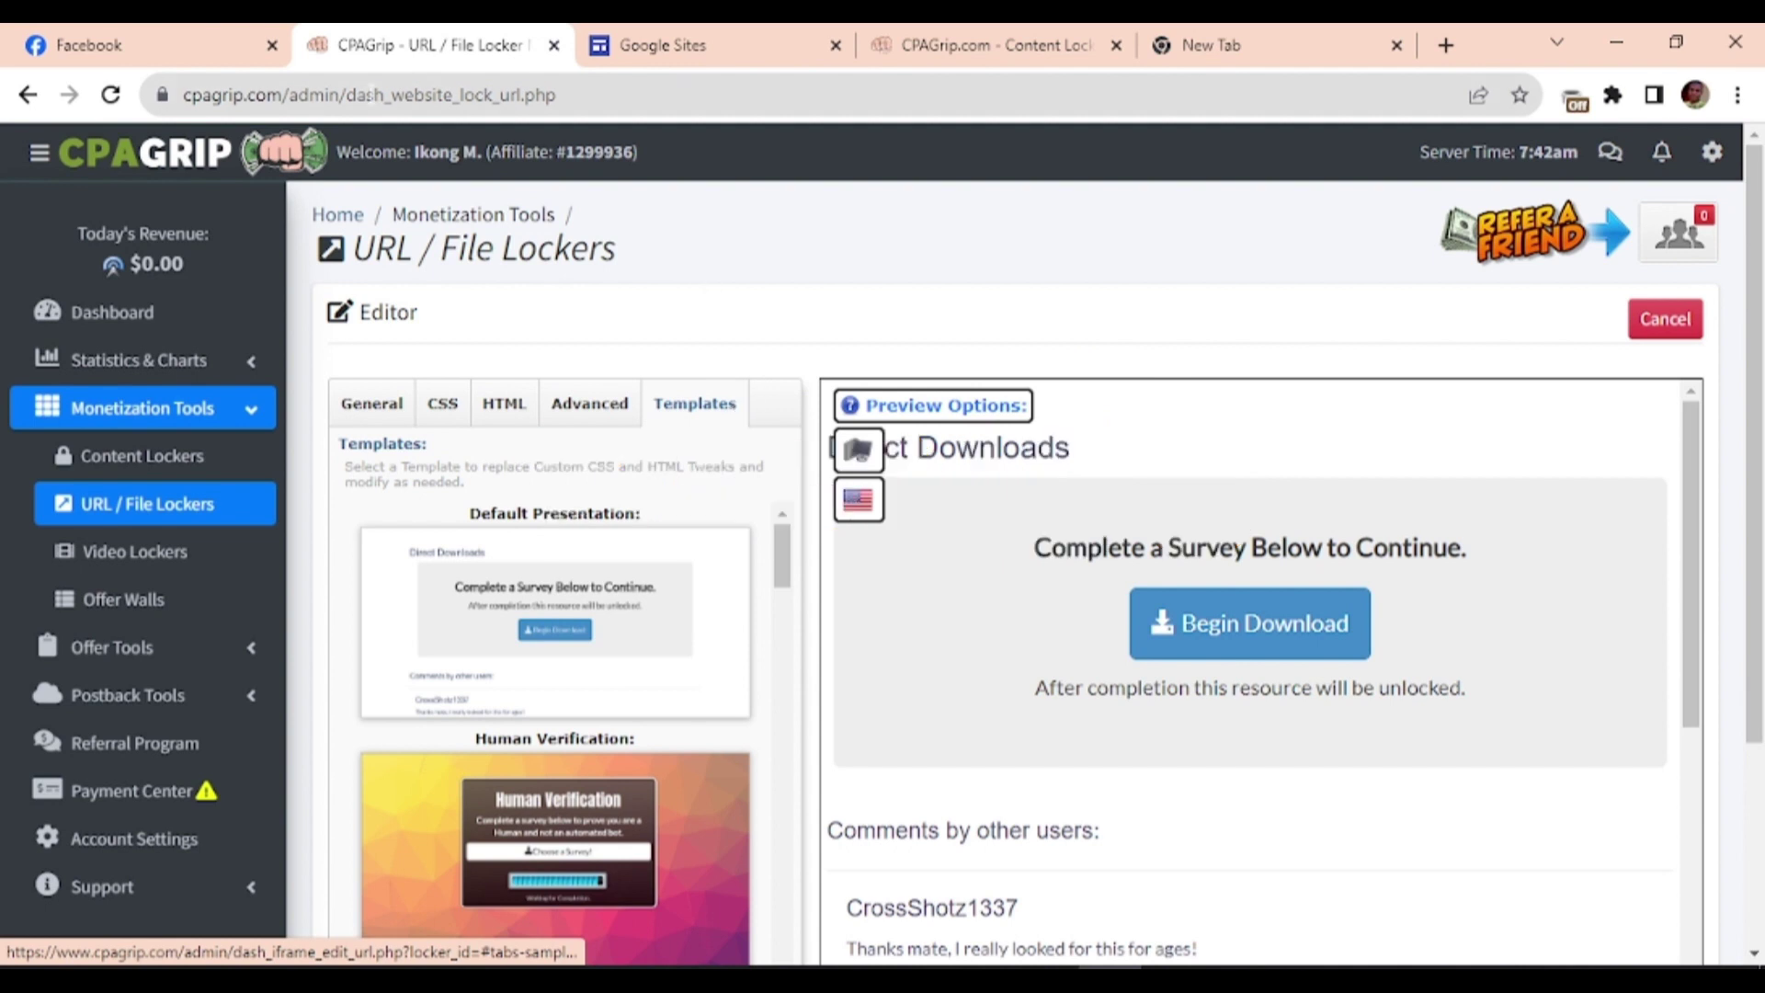
pyautogui.scroll(-5, 653, 763)
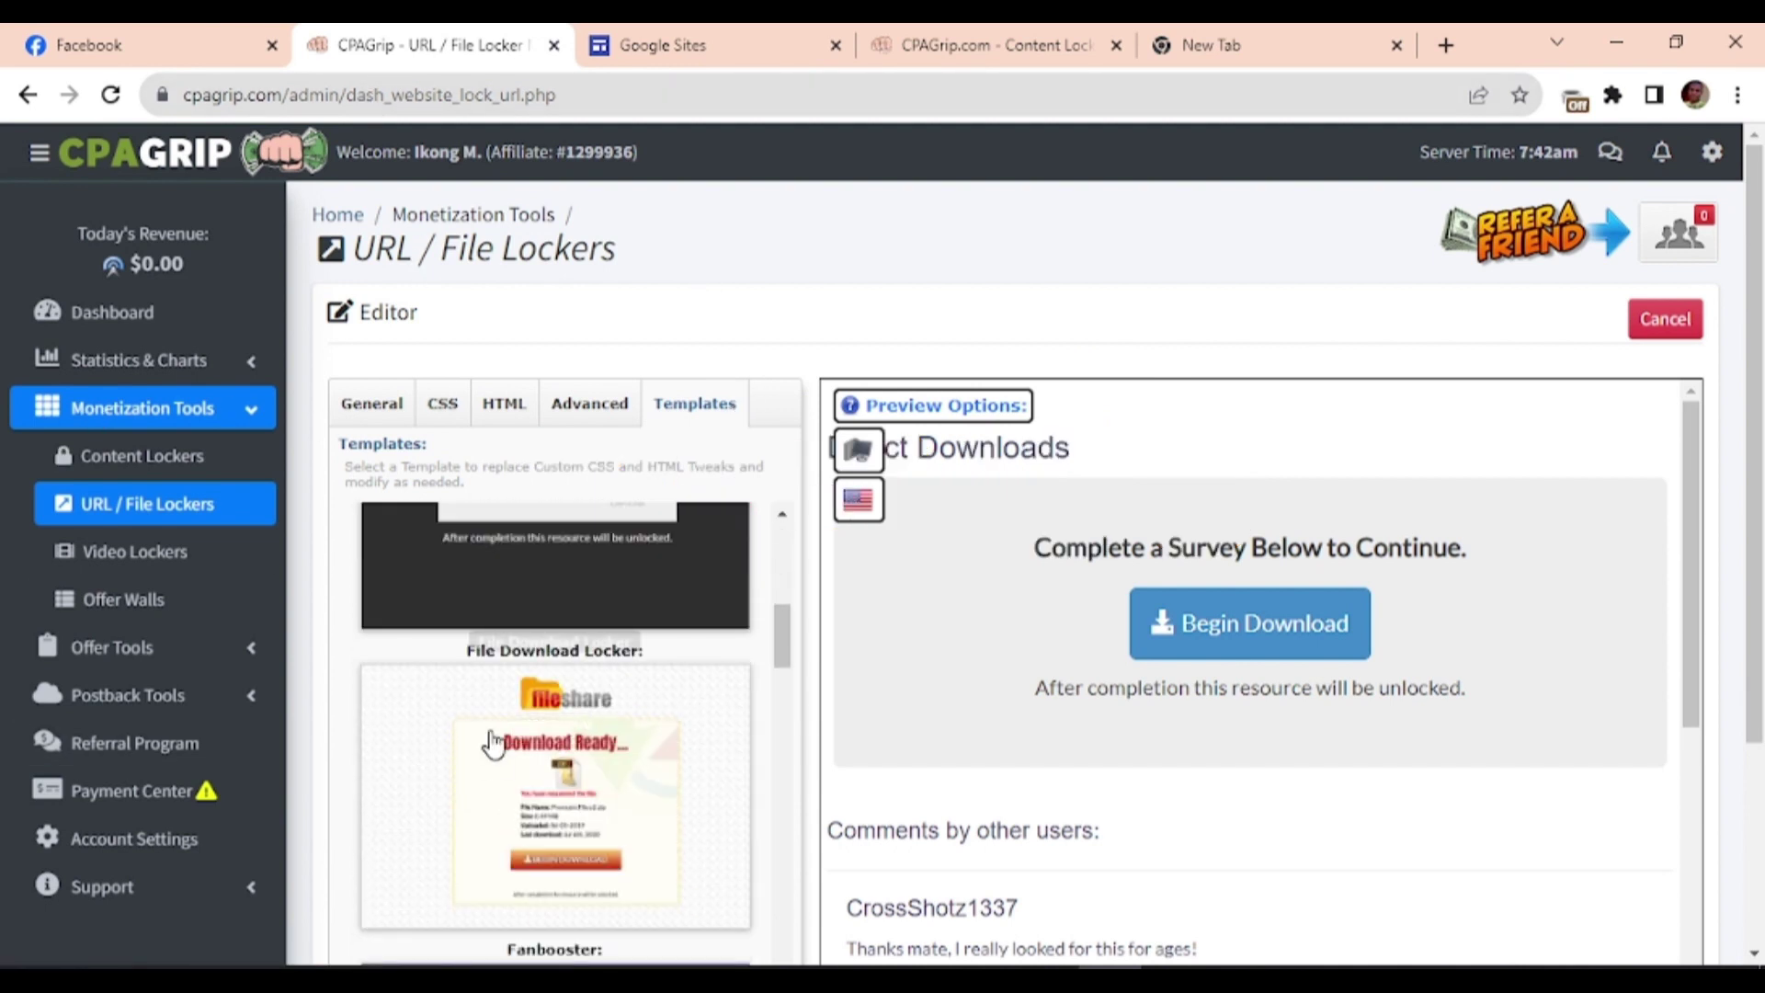
pyautogui.scroll(5, 552, 763)
pyautogui.scroll(-4, 393, 788)
pyautogui.scroll(1, 585, 585)
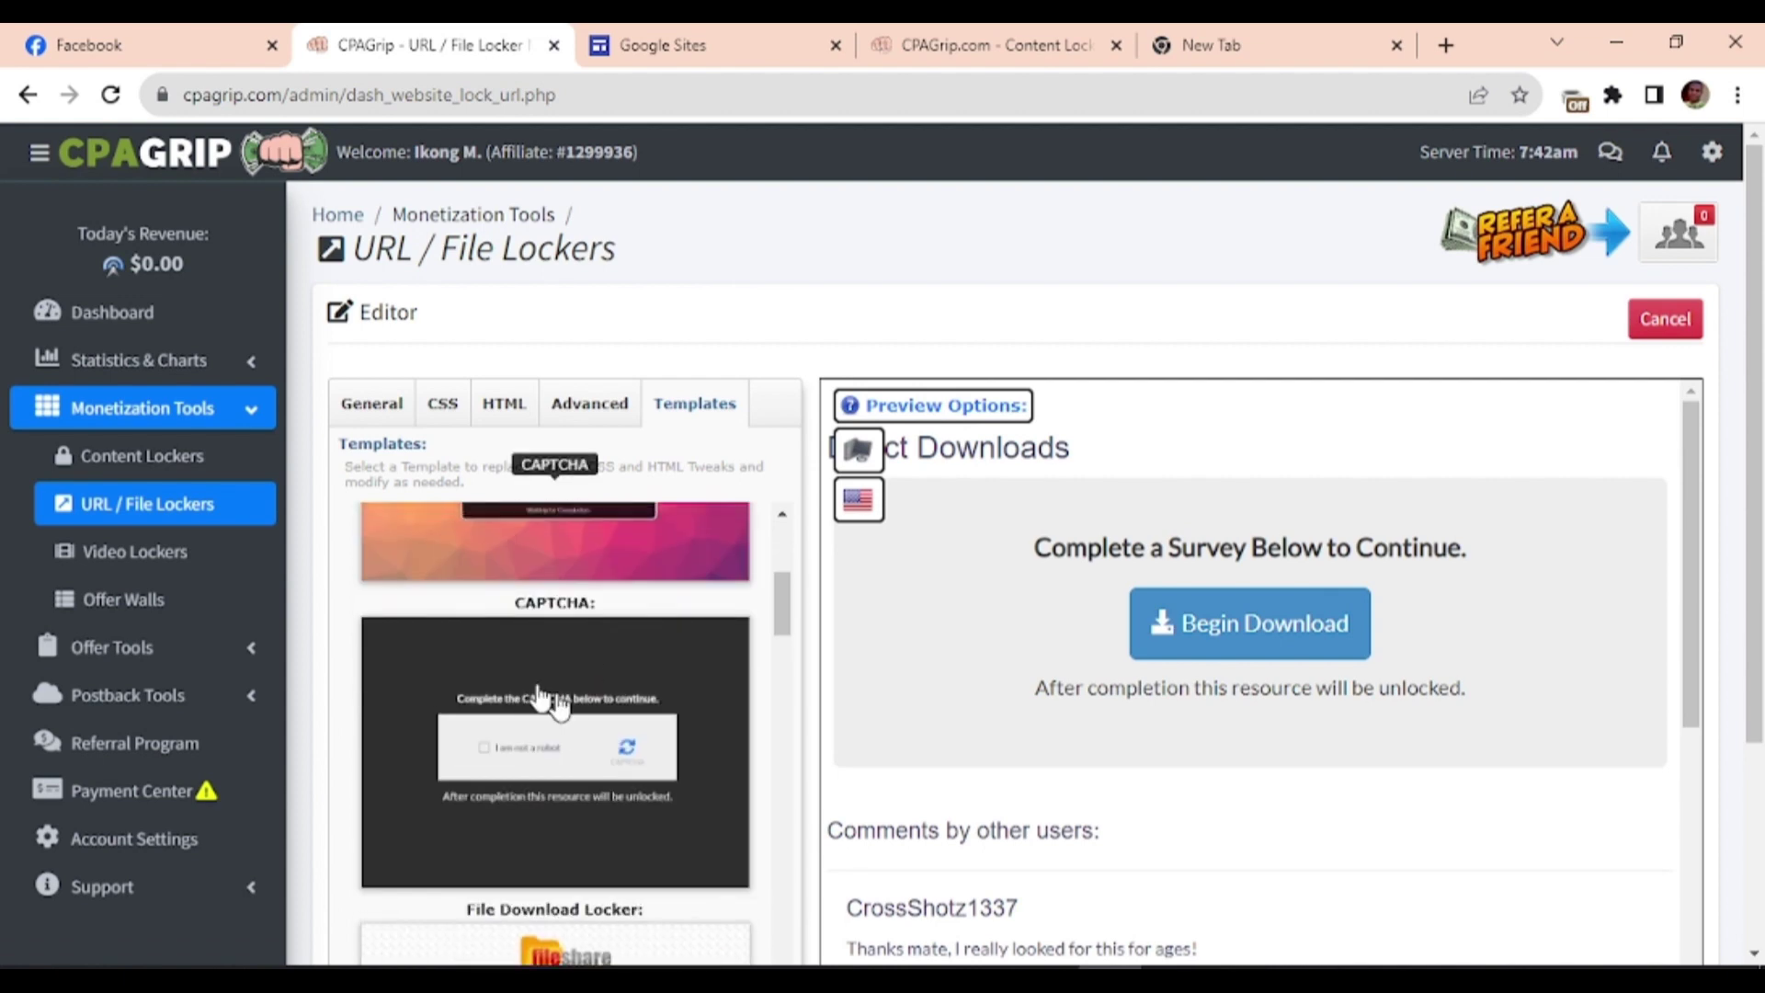
pyautogui.click(545, 655)
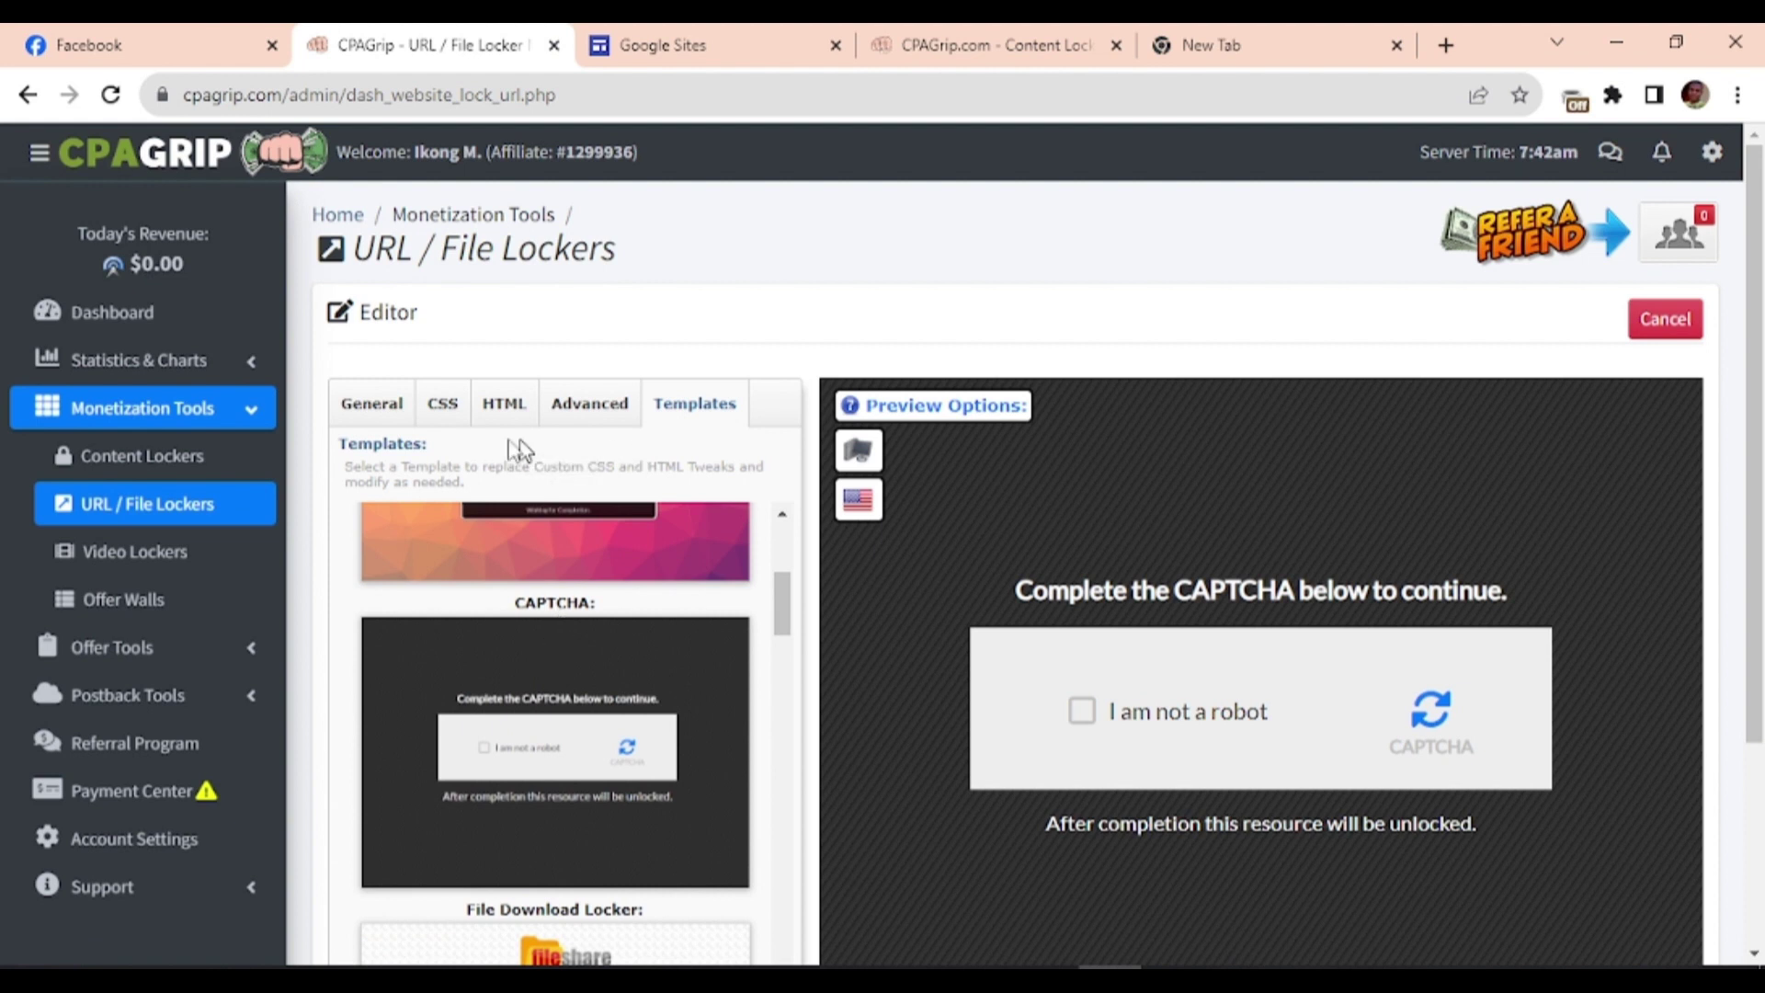
# - Name the locker "iPhone 15 giveaway" in its general settings
pyautogui.click(377, 411)
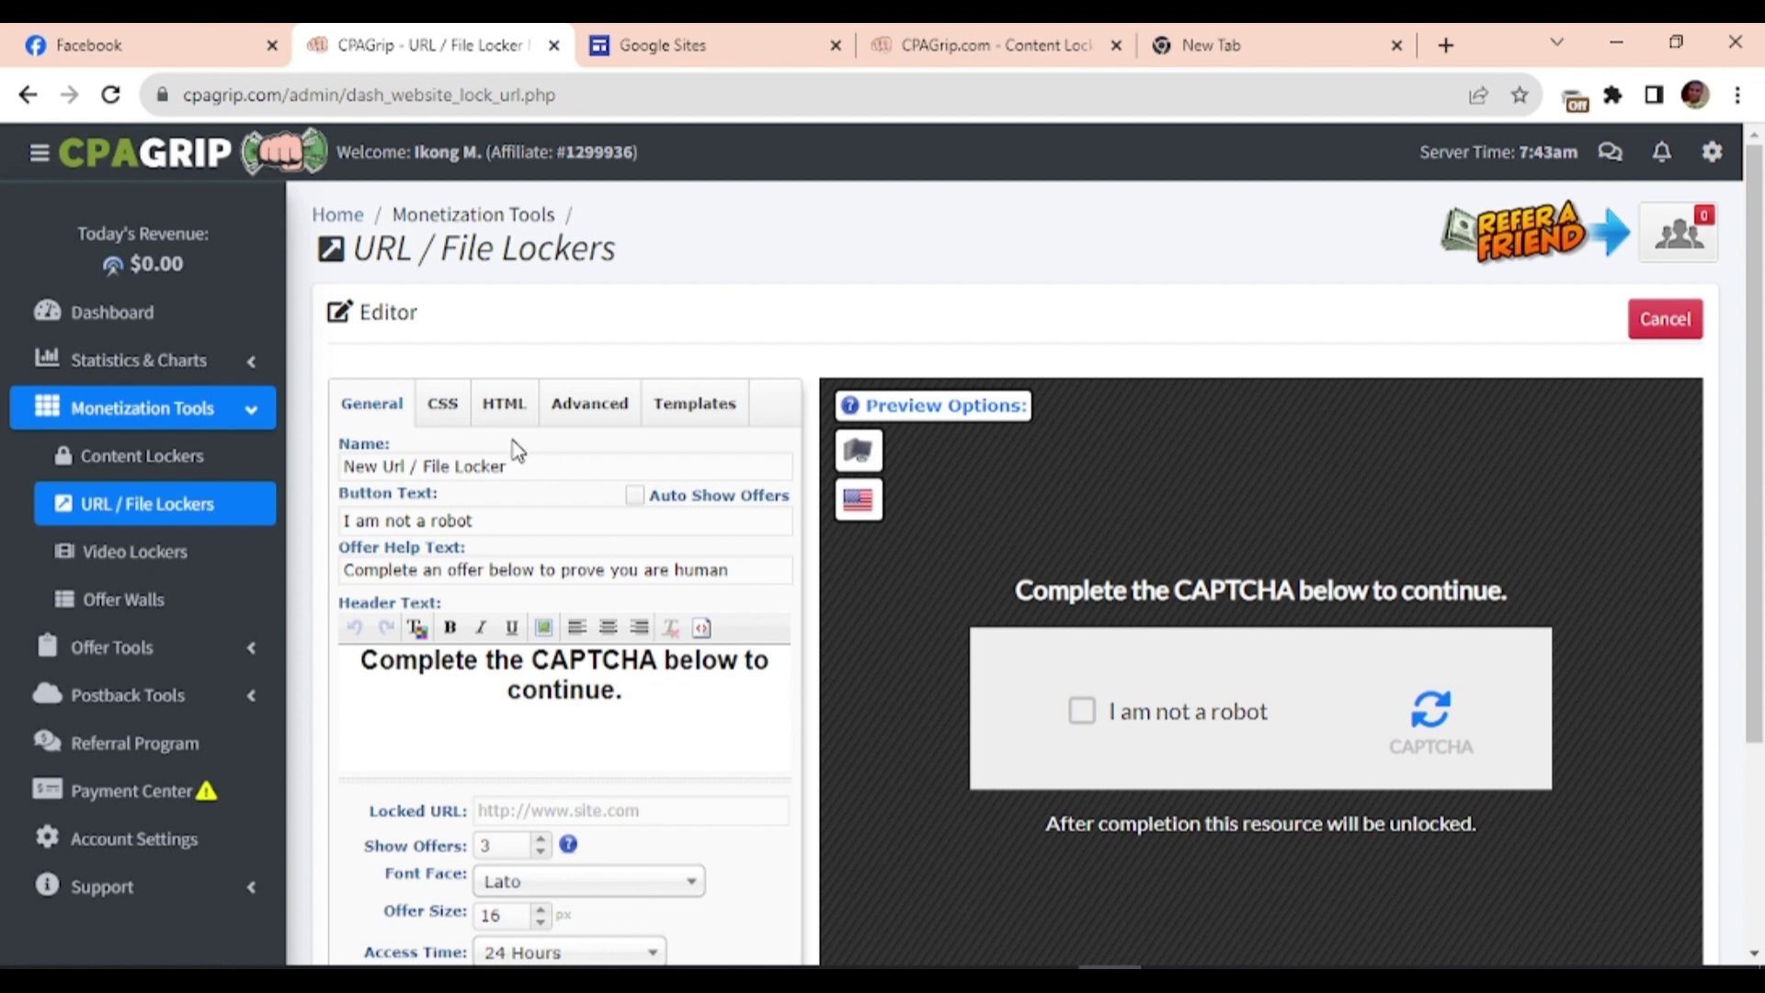
pyautogui.moveTo(506, 466); pyautogui.dragTo(297, 485)
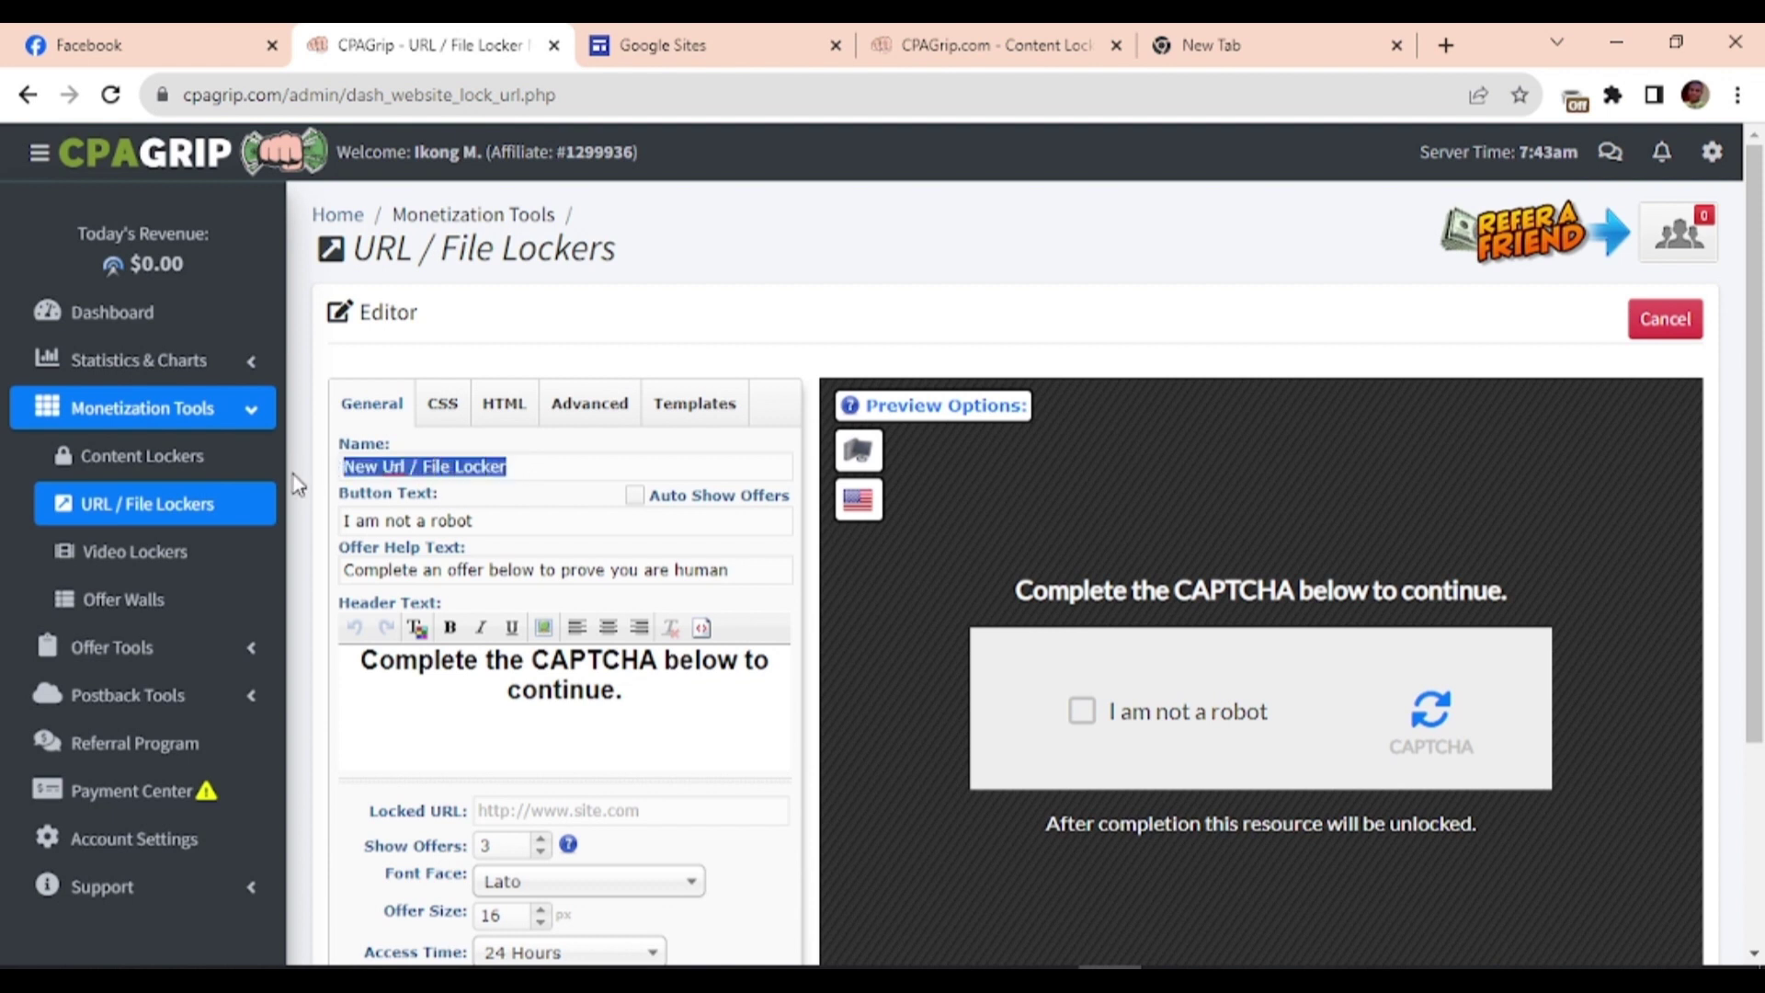
pyautogui.write('ip')
pyautogui.press('Down')
pyautogui.press('Return')
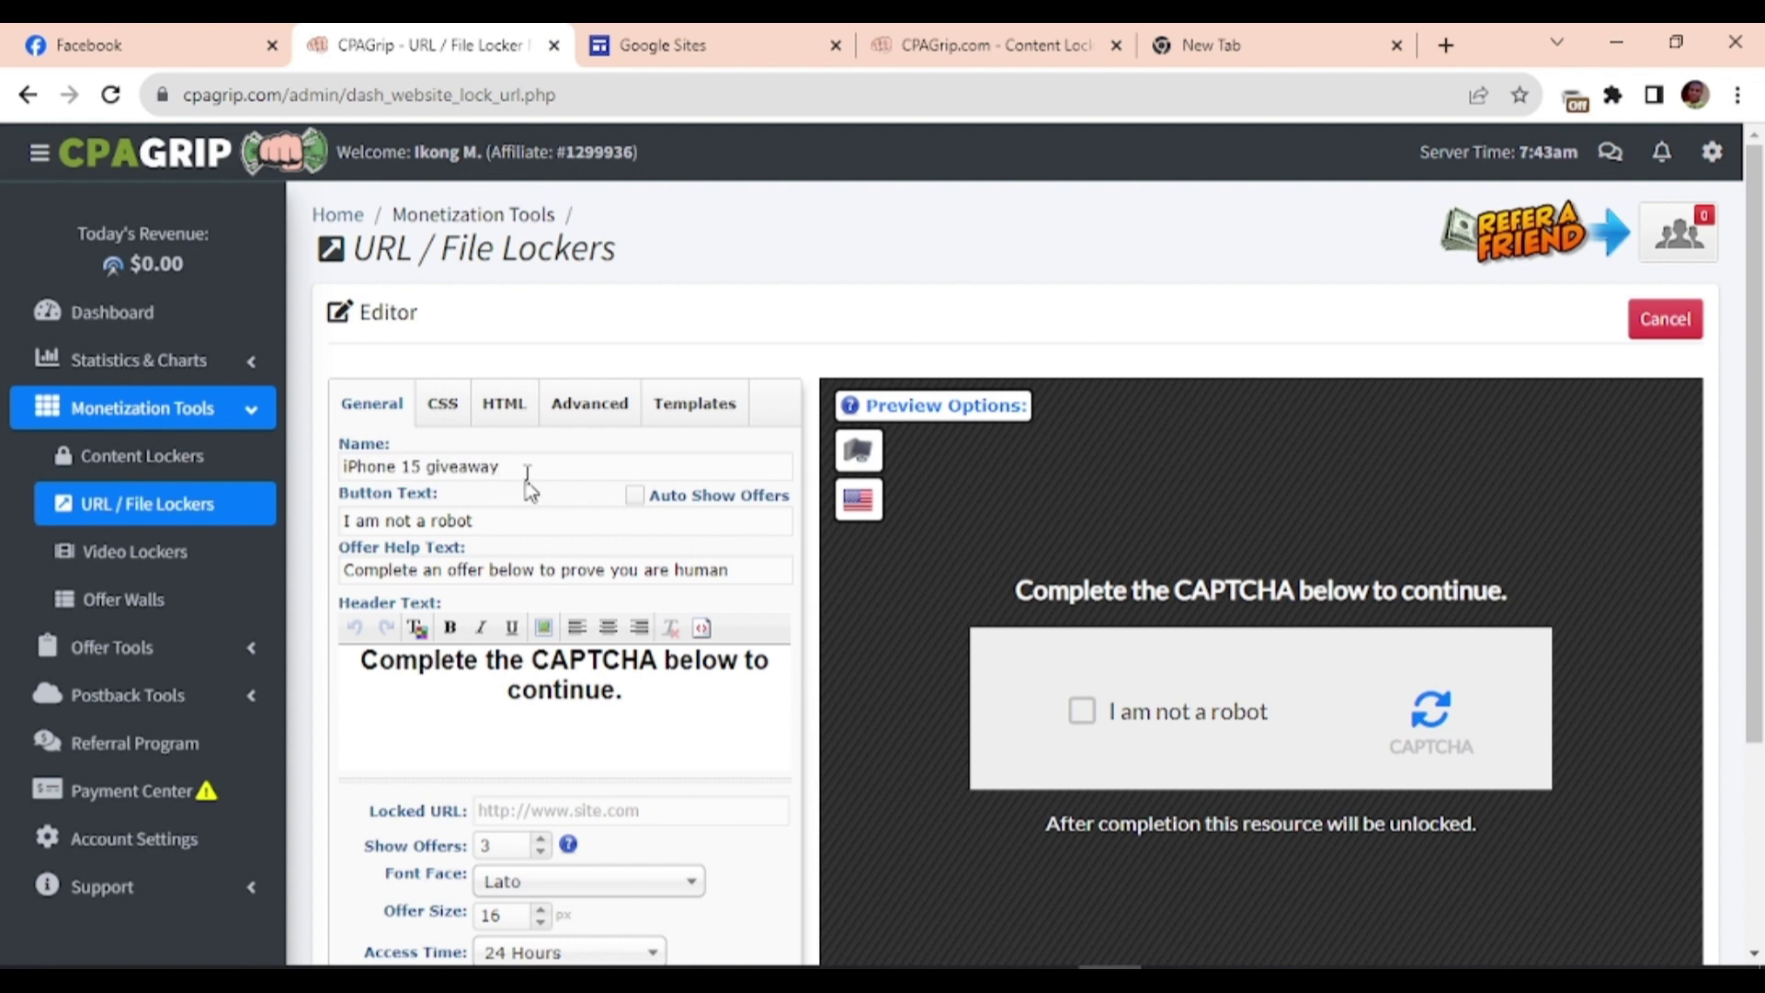
pyautogui.moveTo(512, 467); pyautogui.dragTo(337, 478)
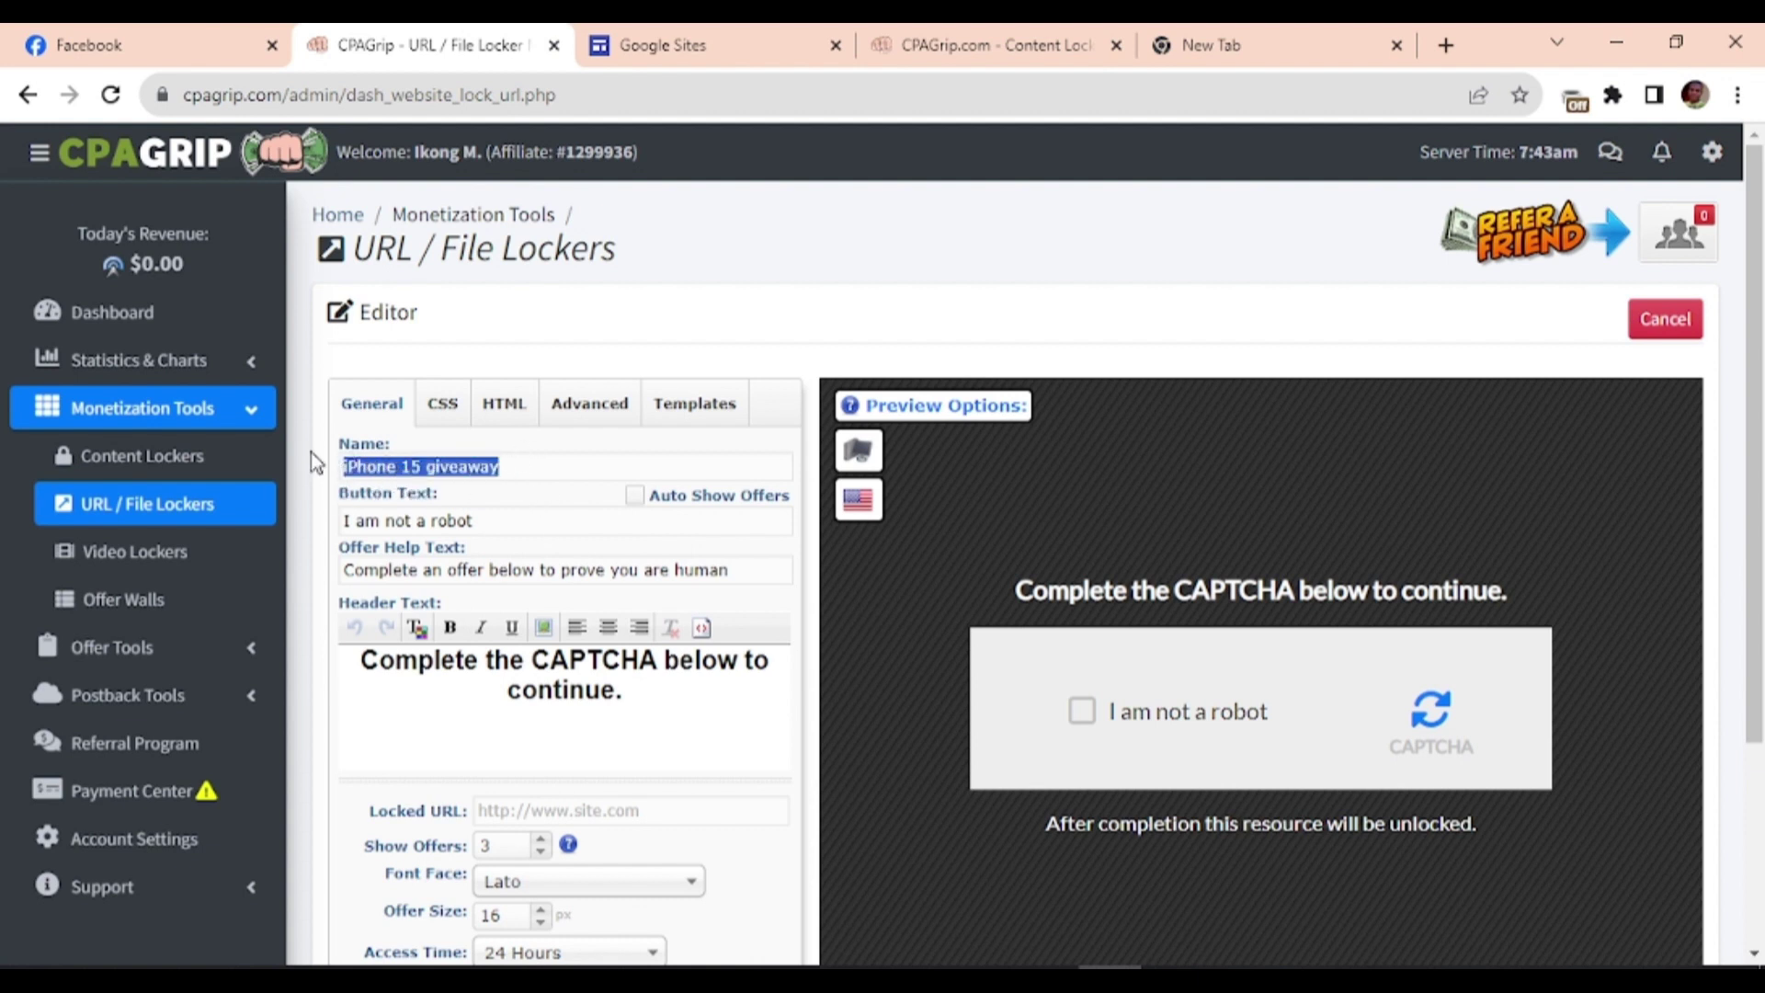
pyautogui.scroll(-1, 505, 413)
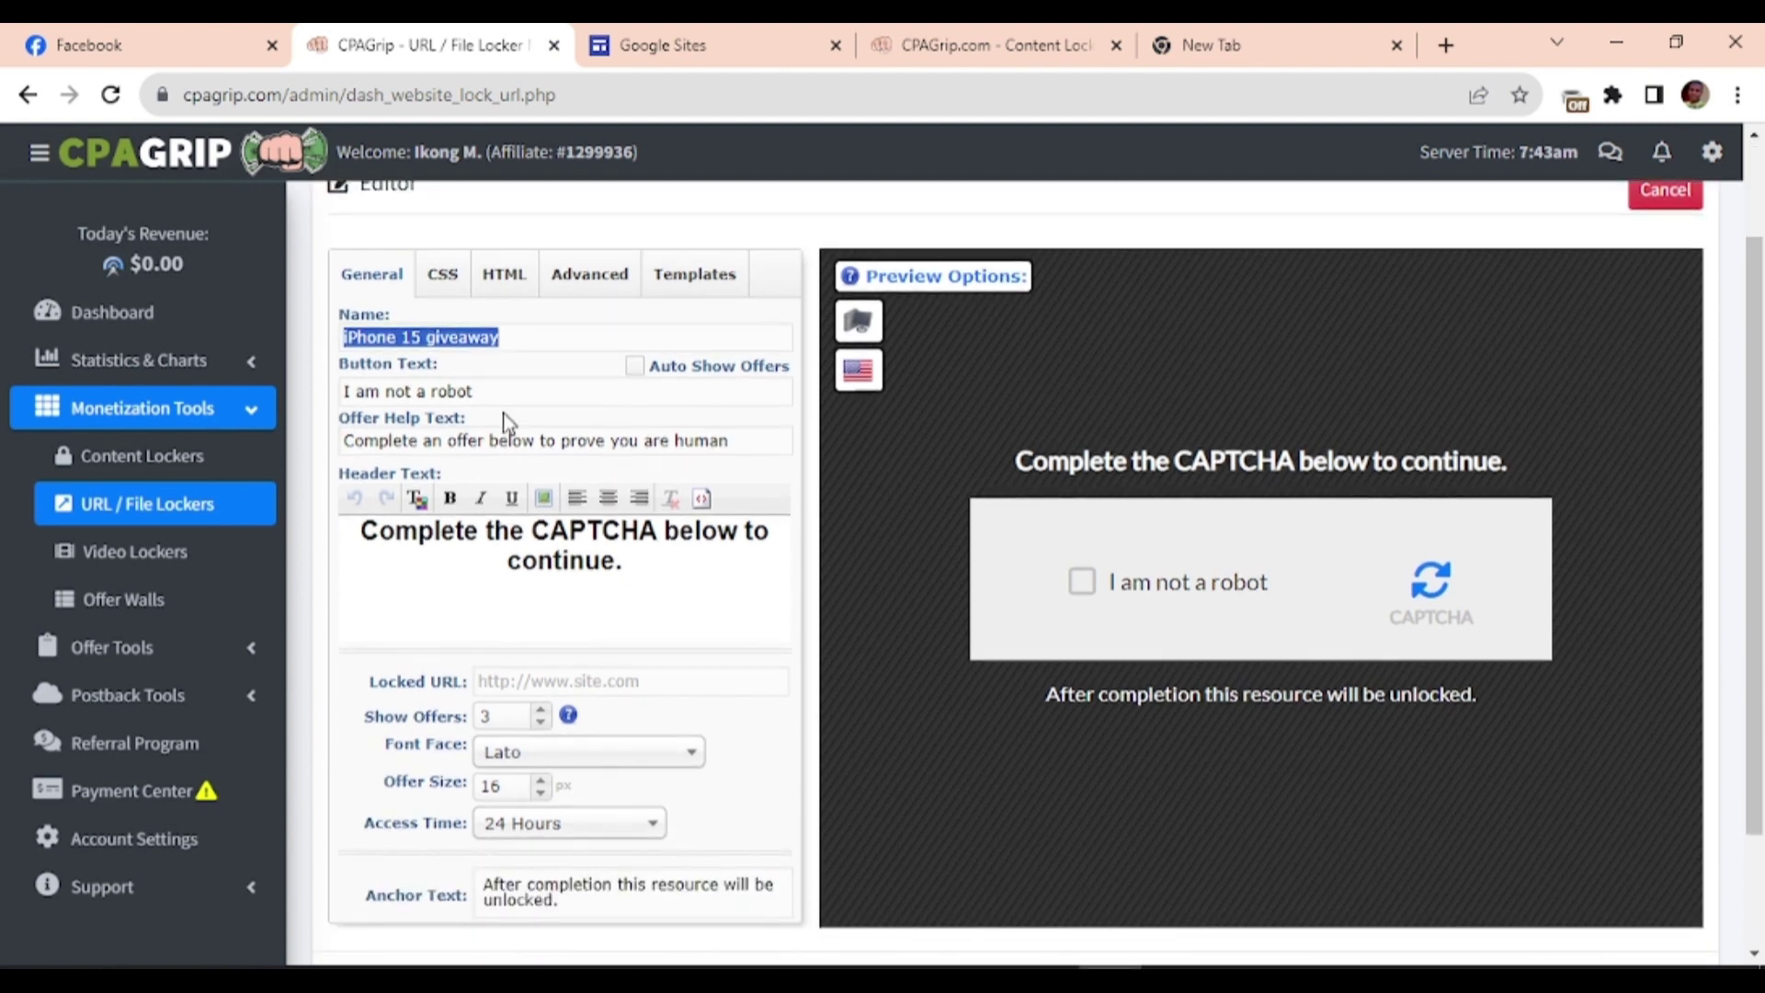
pyautogui.click(453, 391)
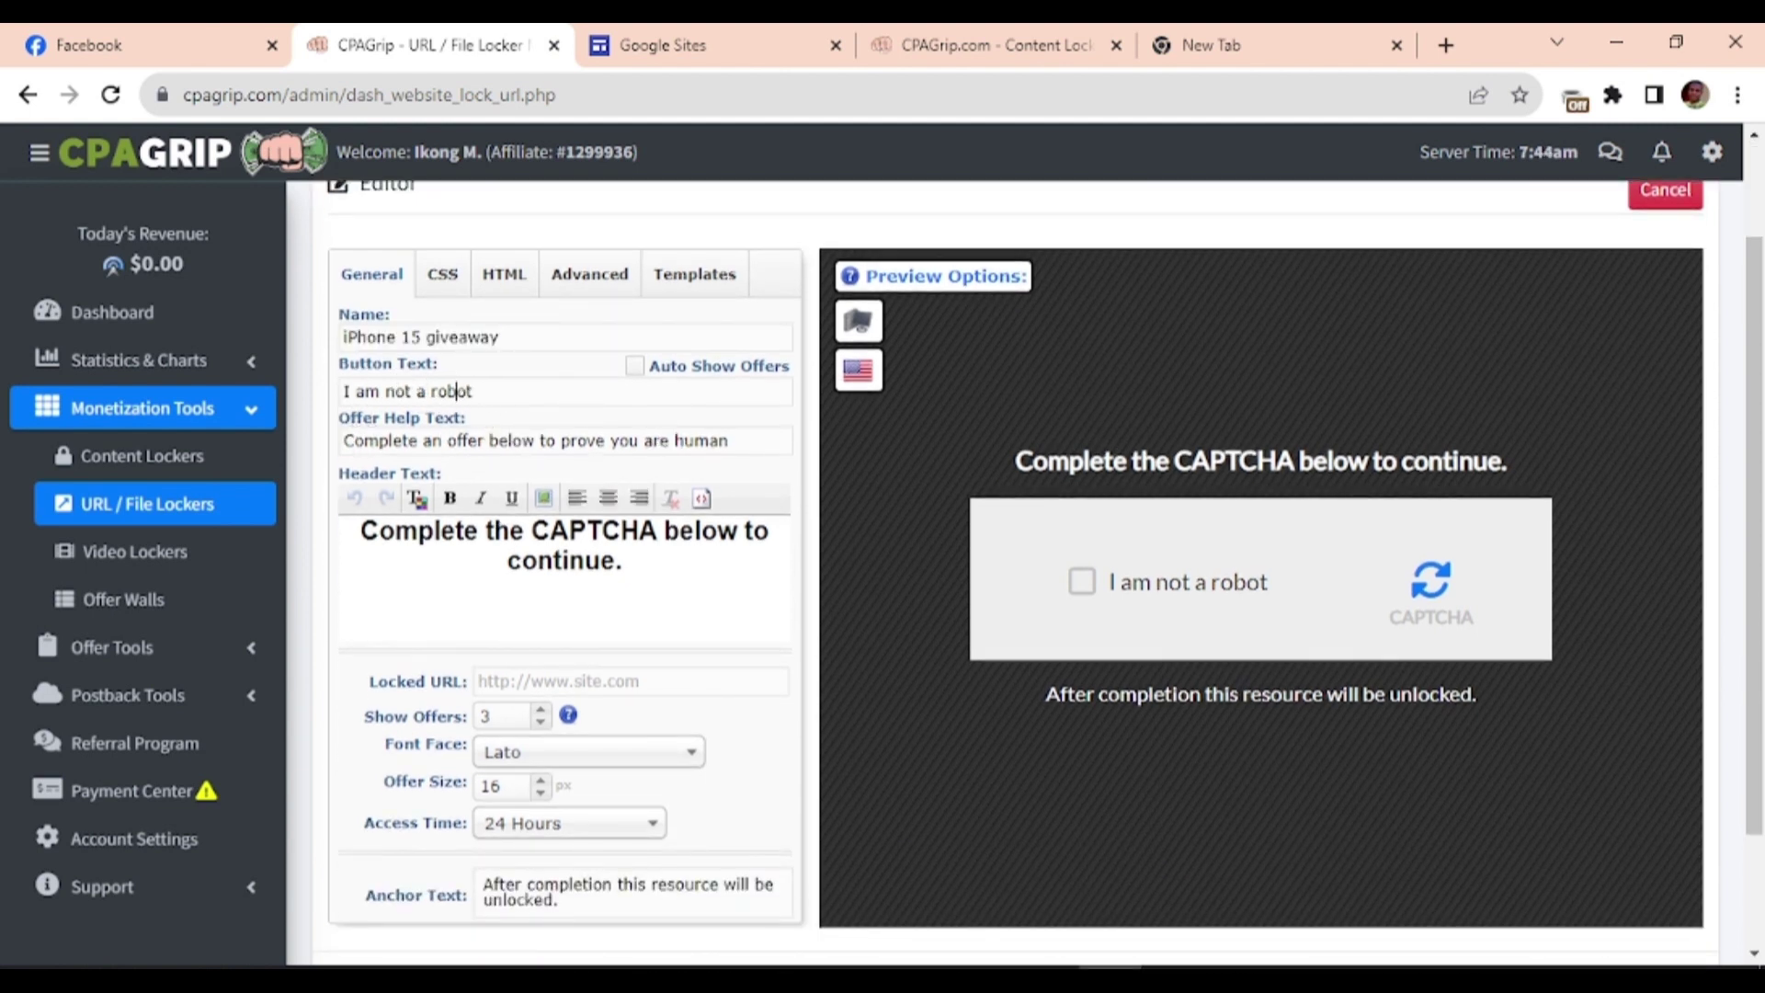
pyautogui.moveTo(472, 391); pyautogui.dragTo(336, 391)
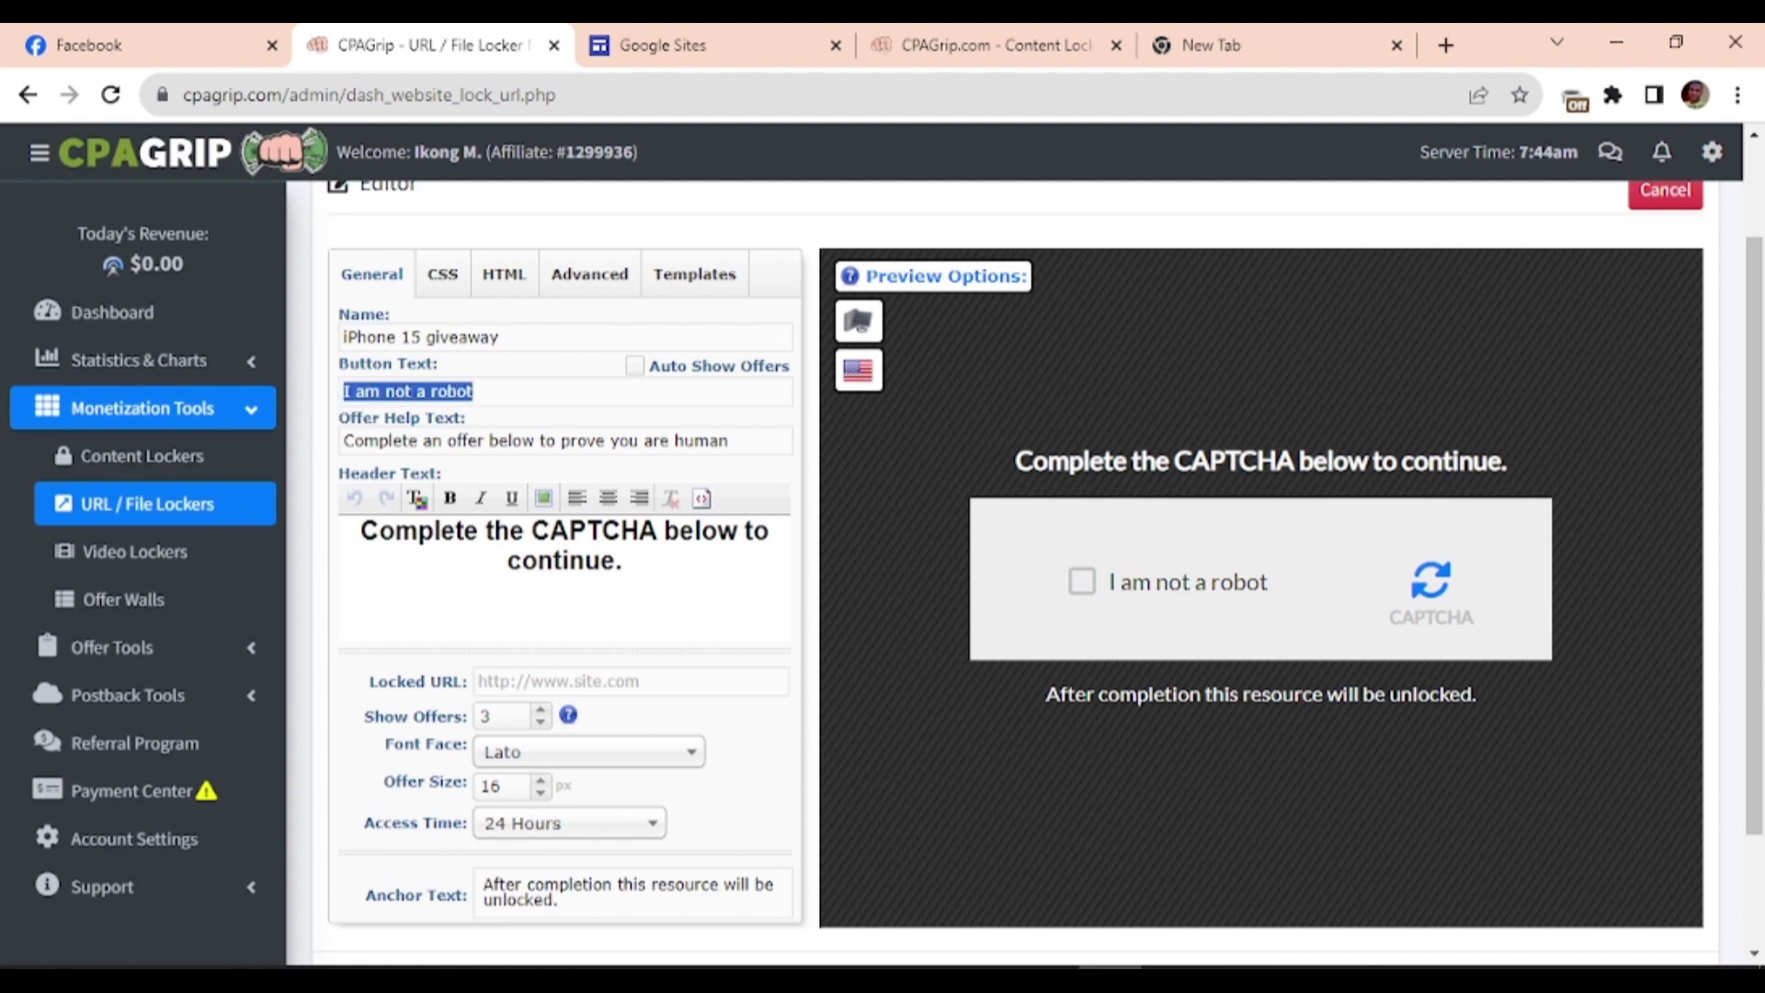
pyautogui.scroll(-3, 547, 419)
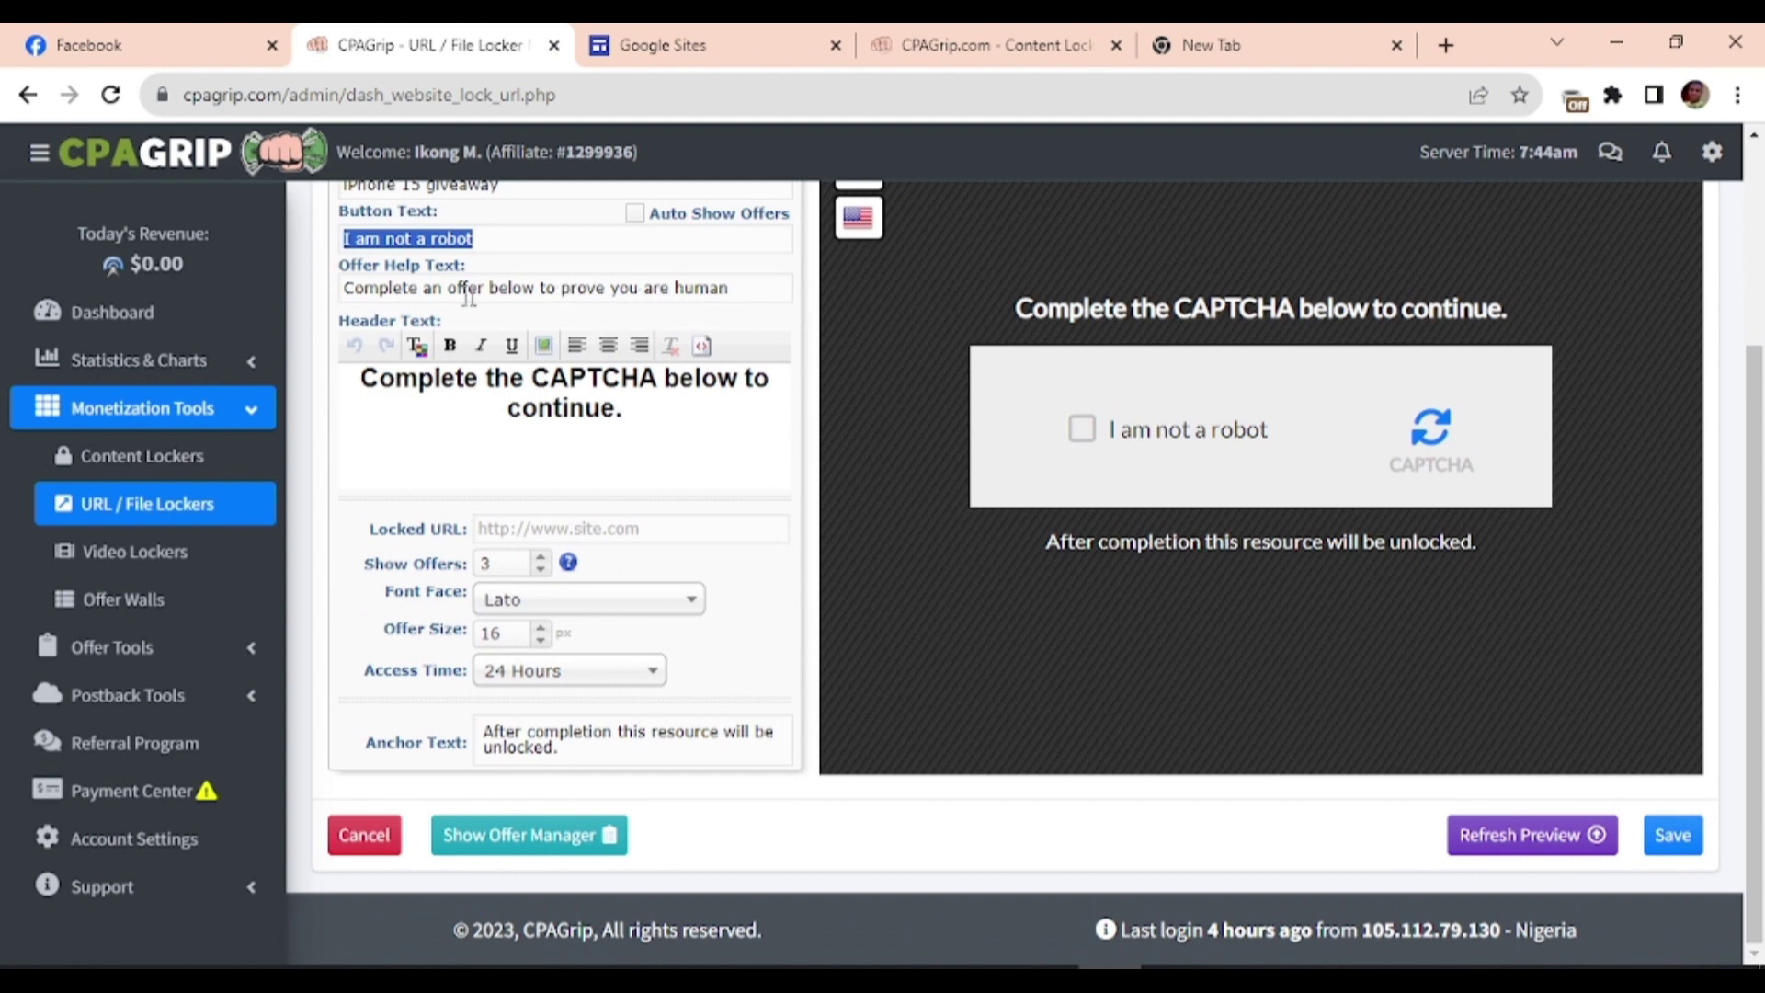
pyautogui.tripleClick(502, 297)
# - Change the locker's header text to "Complete the CAPTCHA below to join the iPhone 15 pro max giveaway"
pyautogui.click(535, 439)
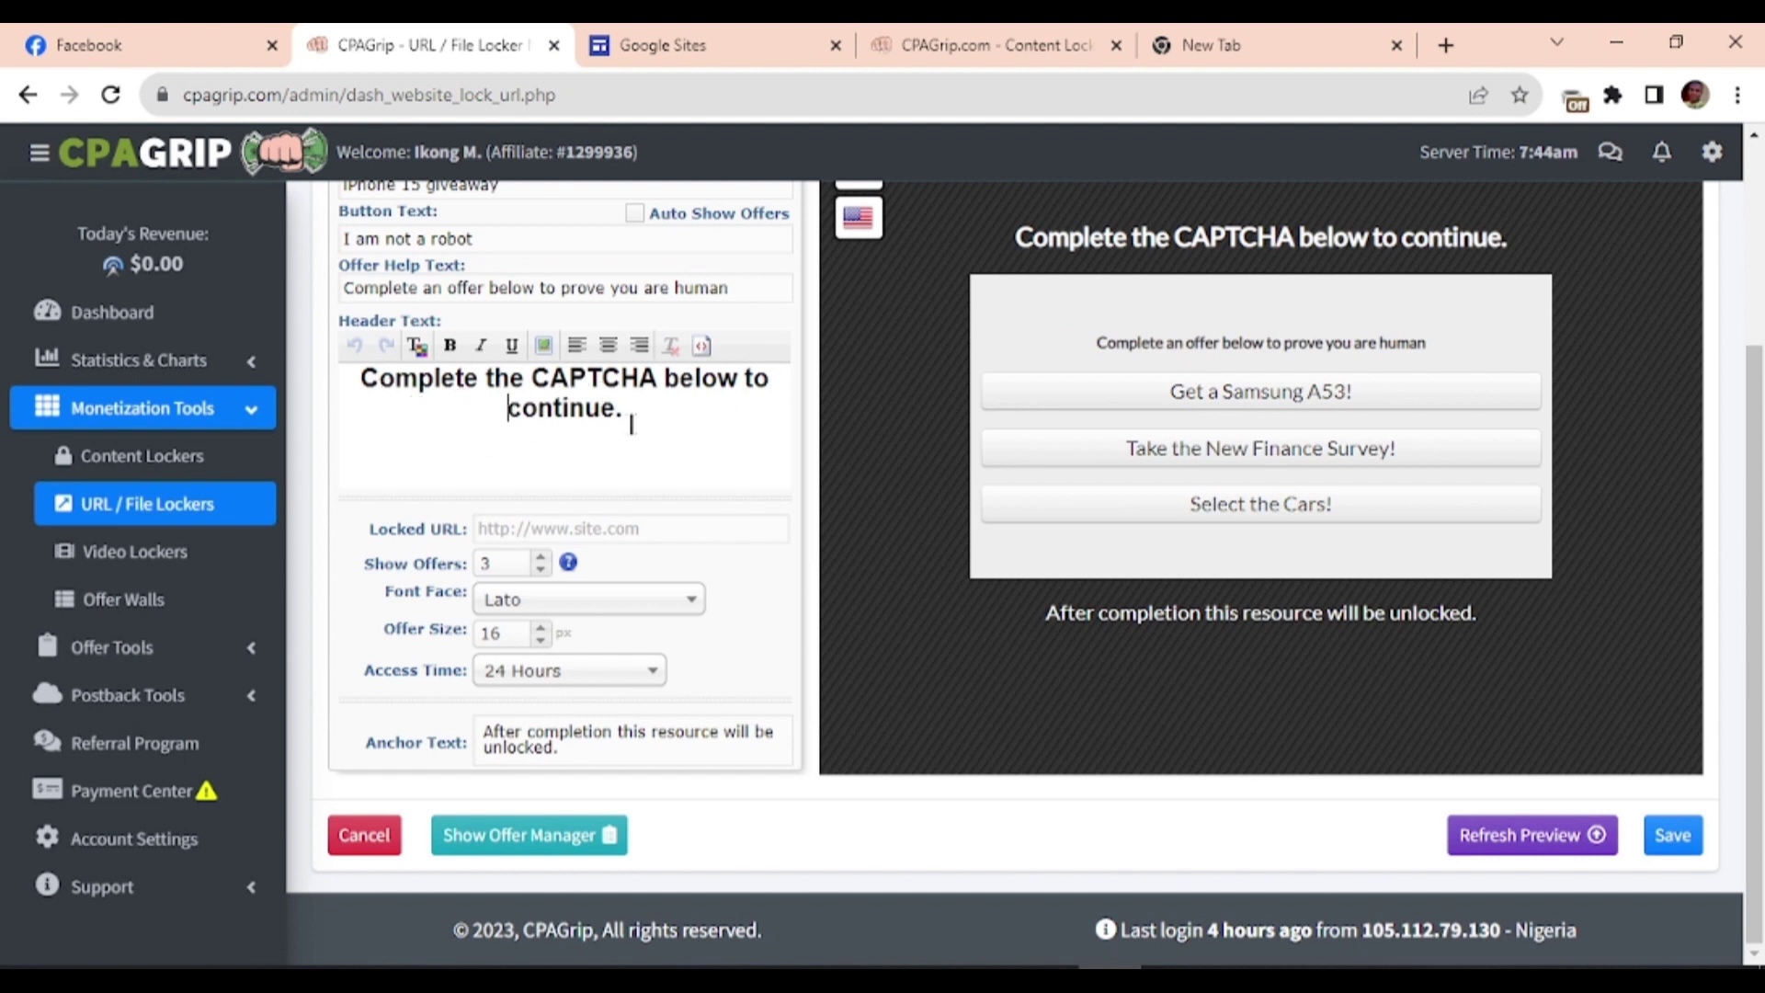
pyautogui.press('End')
pyautogui.press('BackSpace')
pyautogui.press('BackSpace')
pyautogui.press('BackSpace')
pyautogui.press('BackSpace')
pyautogui.press('BackSpace')
pyautogui.press('BackSpace')
pyautogui.press('BackSpace')
pyautogui.press('BackSpace')
pyautogui.press('BackSpace')
pyautogui.press('BackSpace')
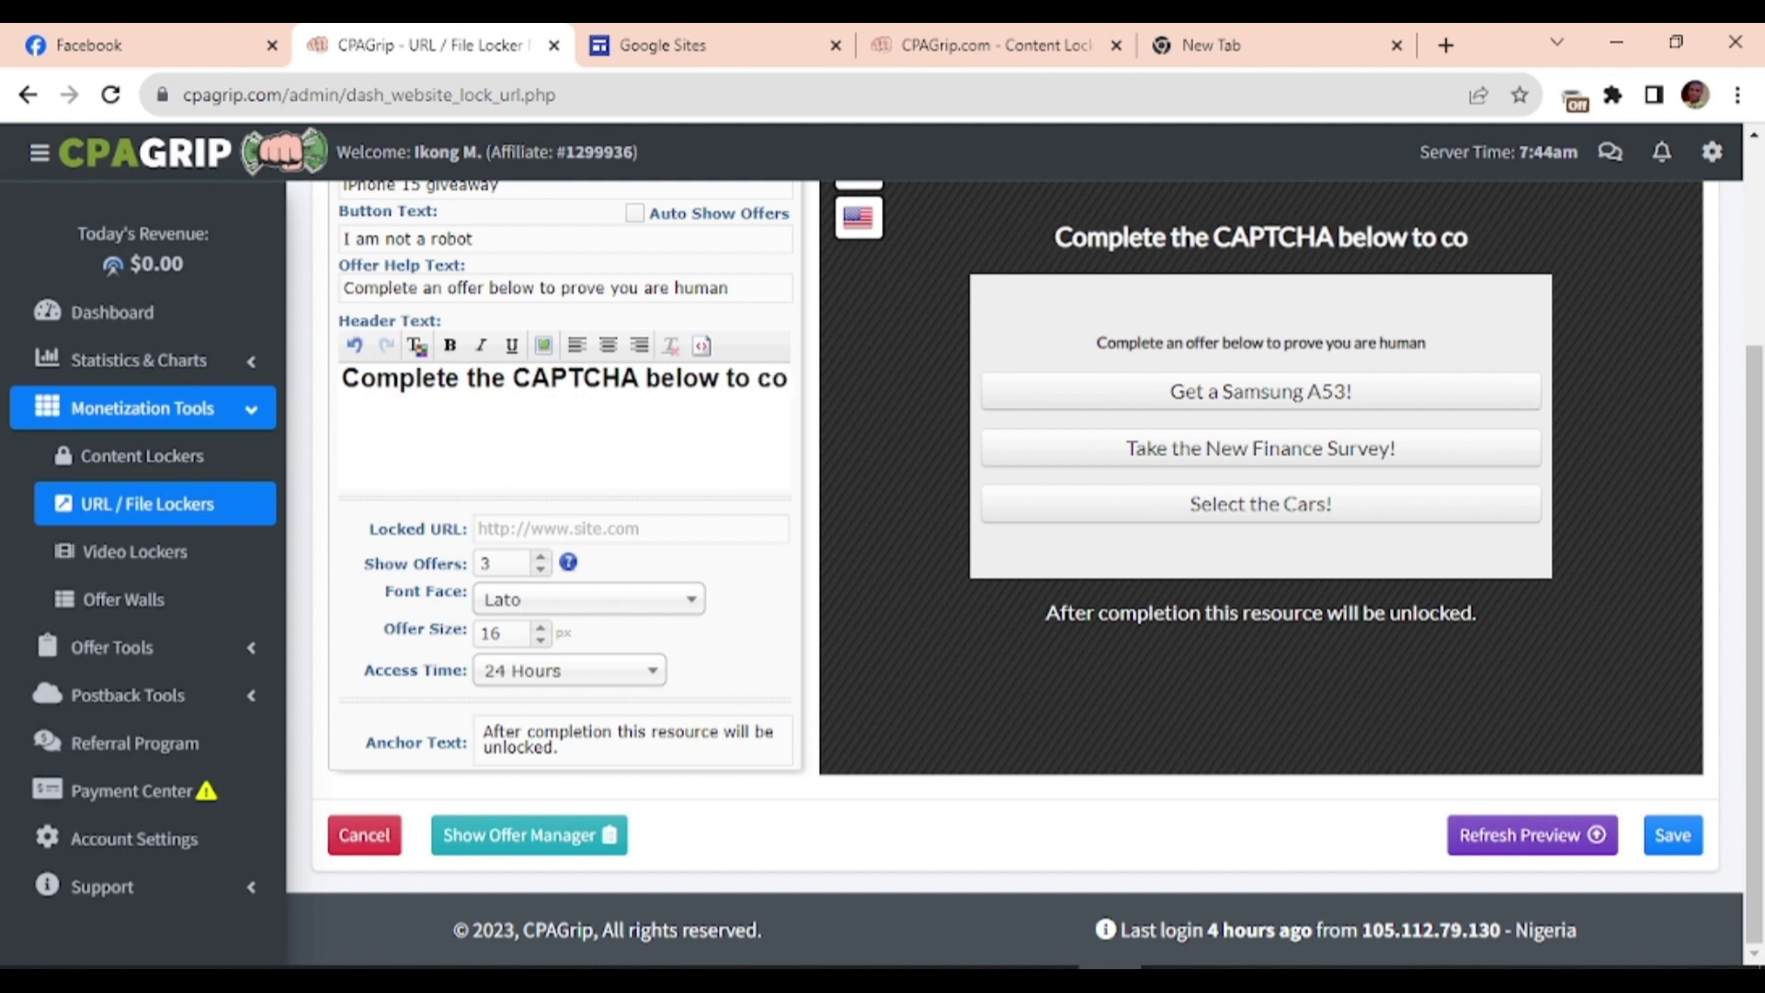
pyautogui.write('join the iPhone 15 pro max giveaways')
pyautogui.click(386, 421)
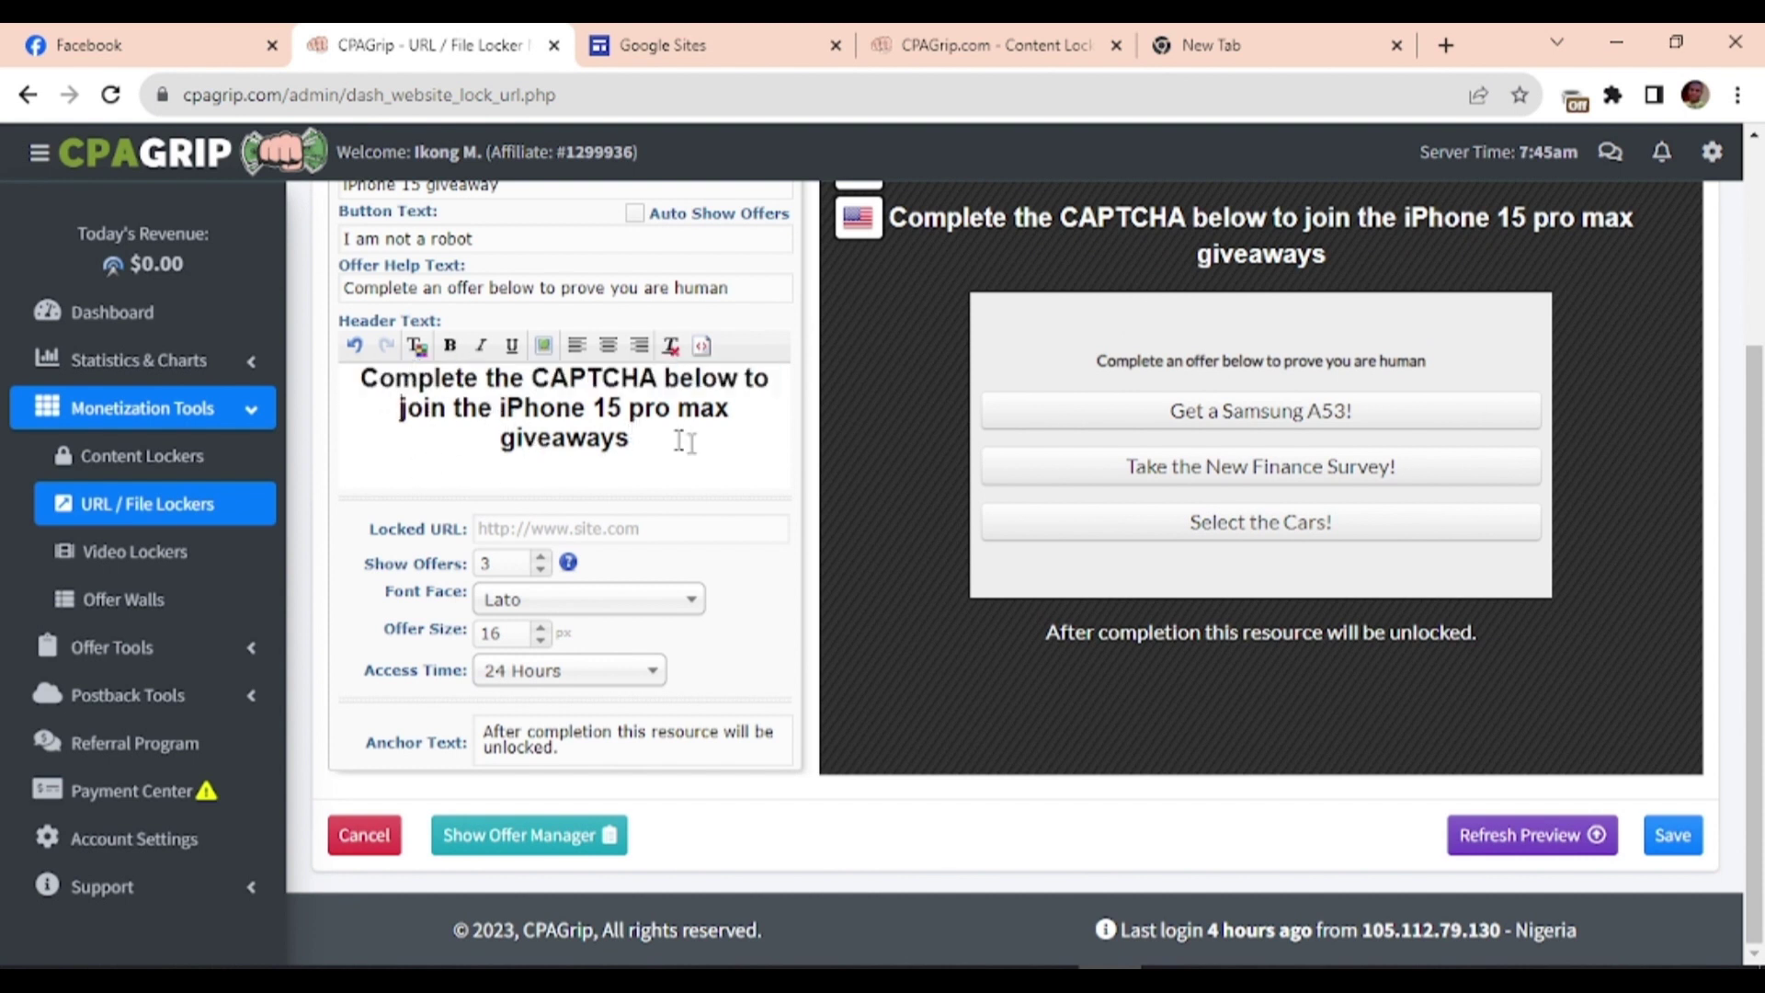
pyautogui.click(767, 437)
pyautogui.press('BackSpace')
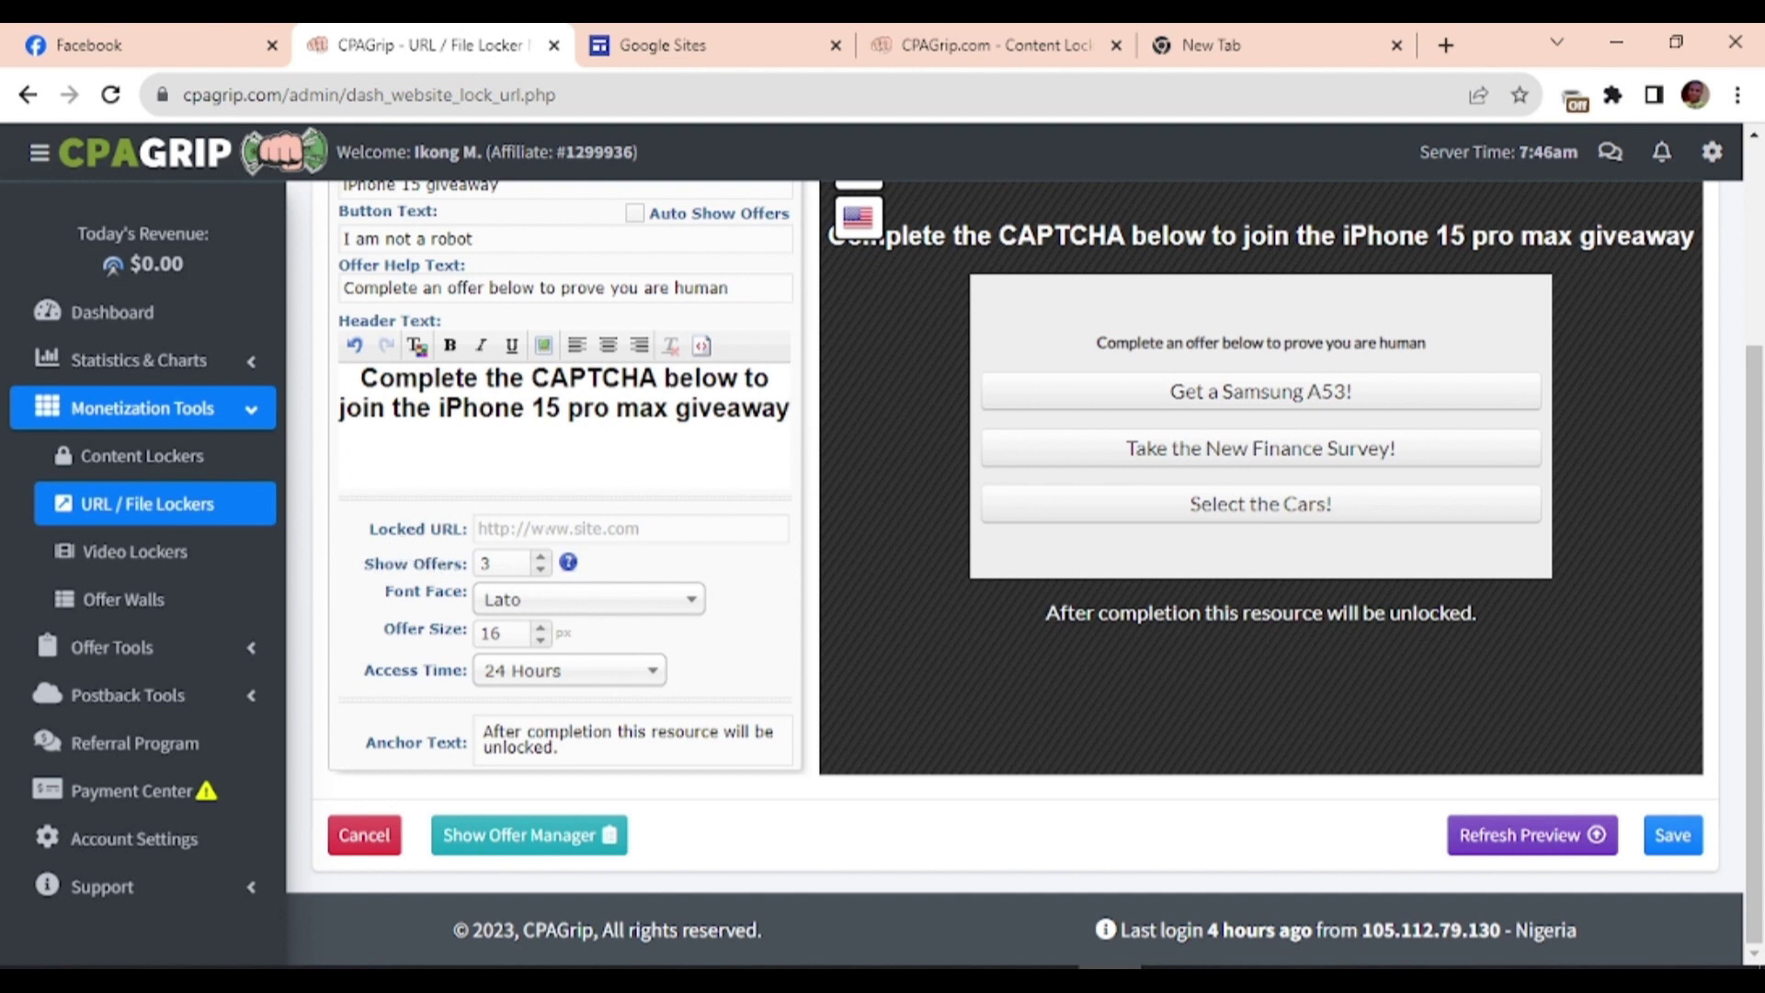
# - Open inboxdollars.com in the empty browser tab and copy its full web address for the locker's Locked URL
pyautogui.click(626, 529)
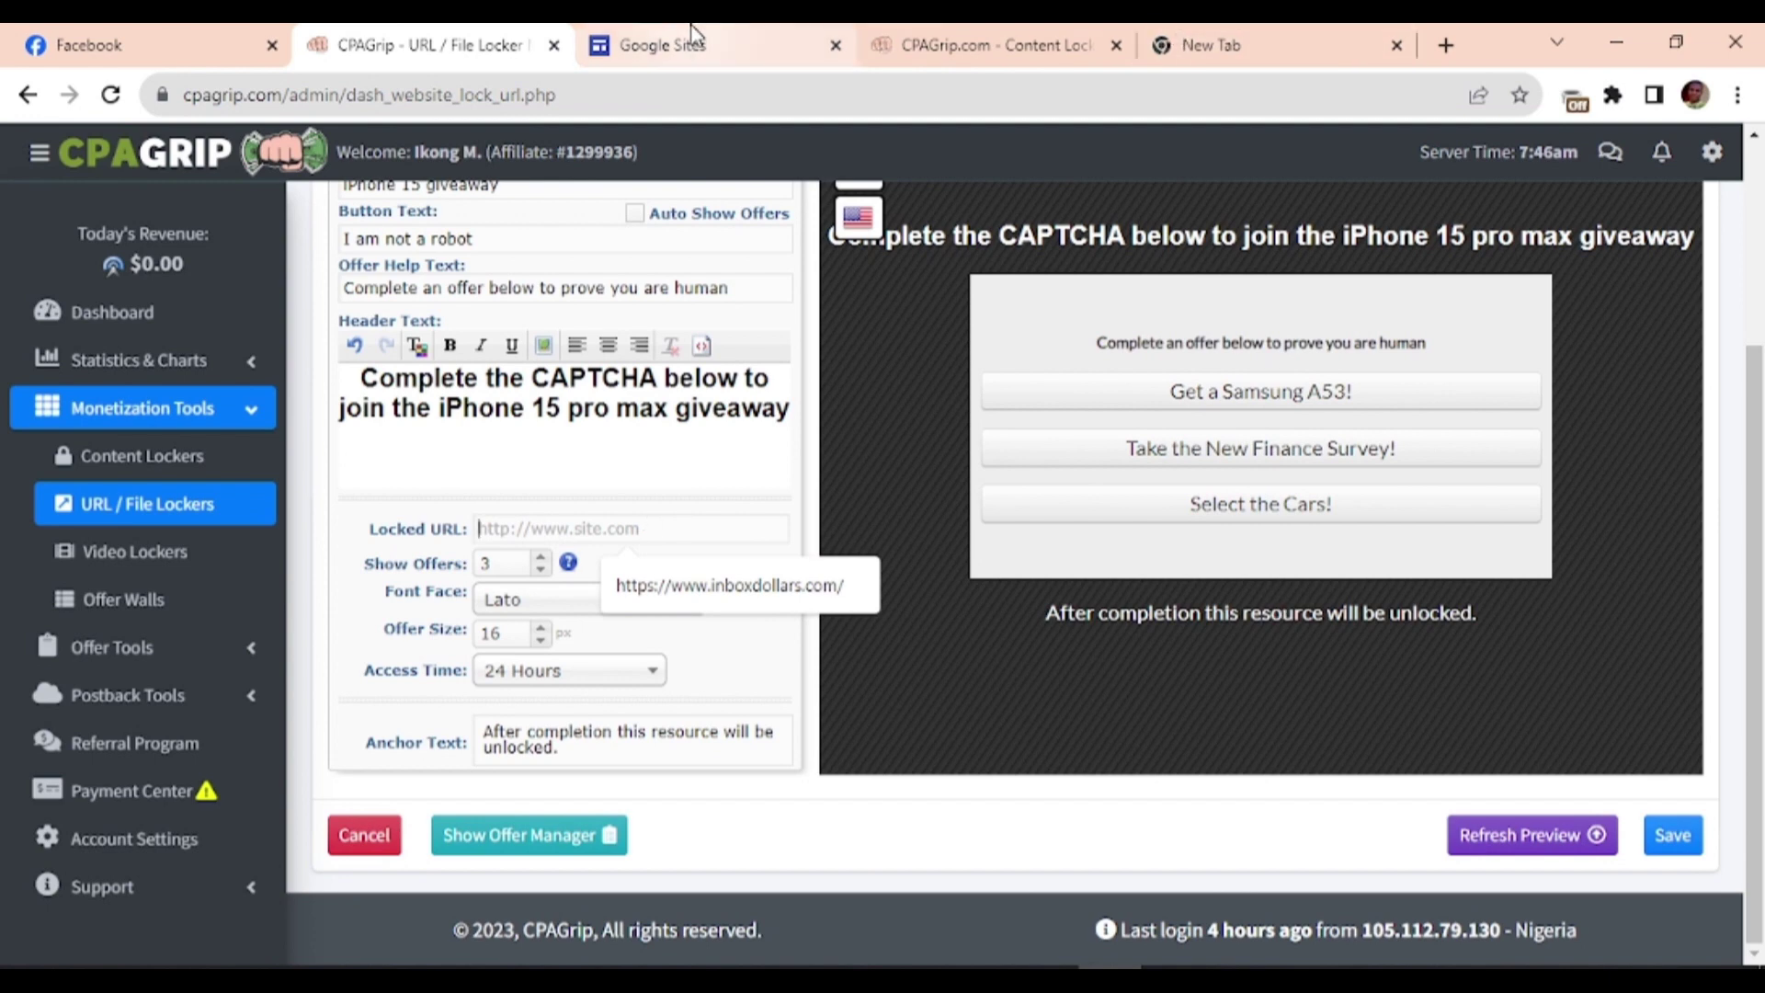
pyautogui.click(1213, 45)
pyautogui.write('iphone')
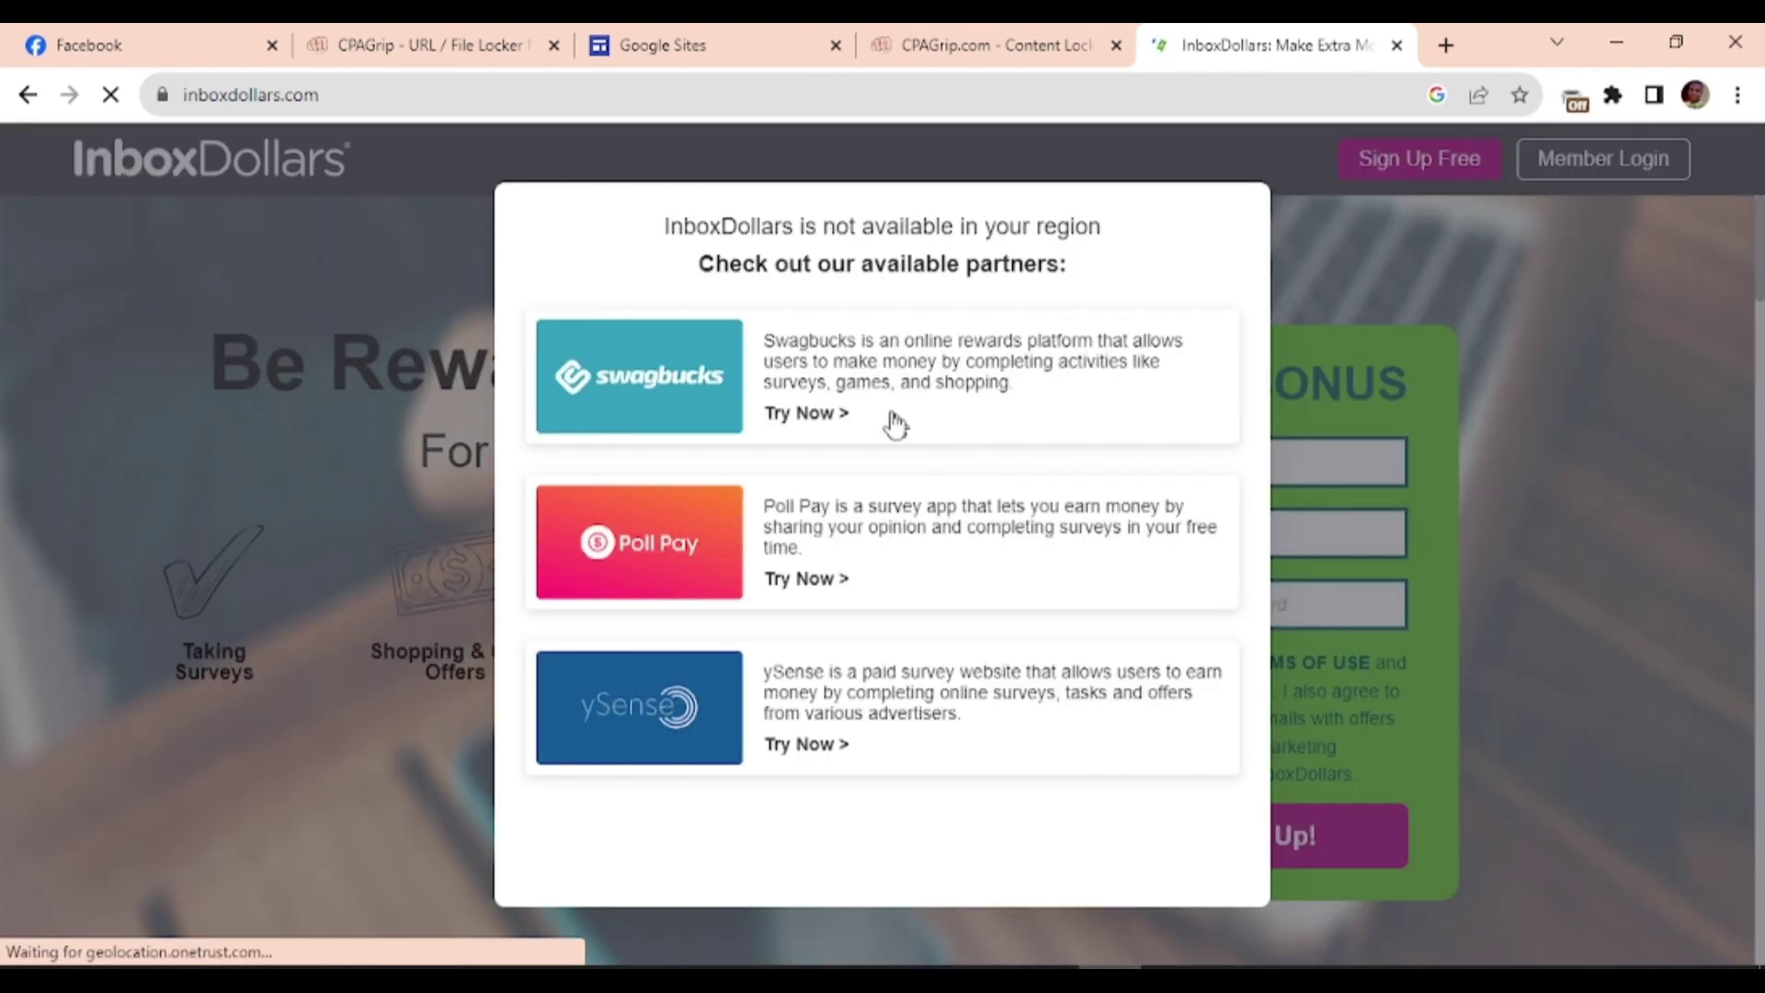
pyautogui.moveTo(664, 226); pyautogui.dragTo(1115, 268)
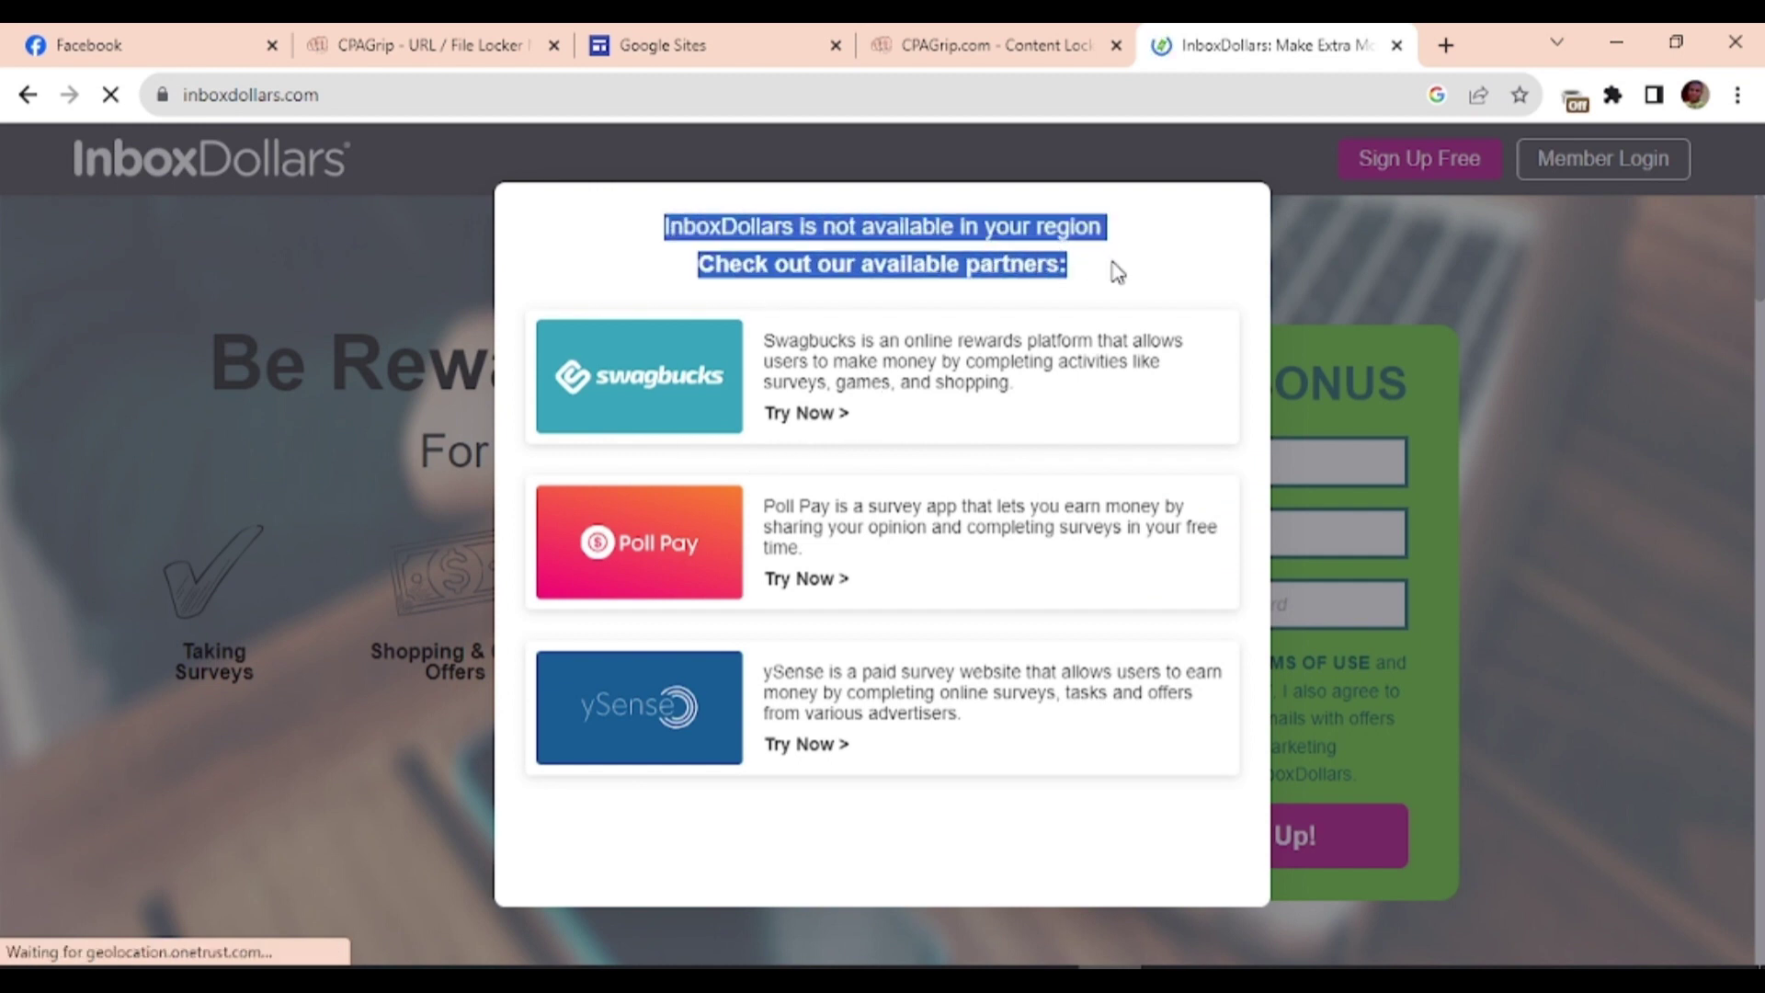
pyautogui.click(929, 248)
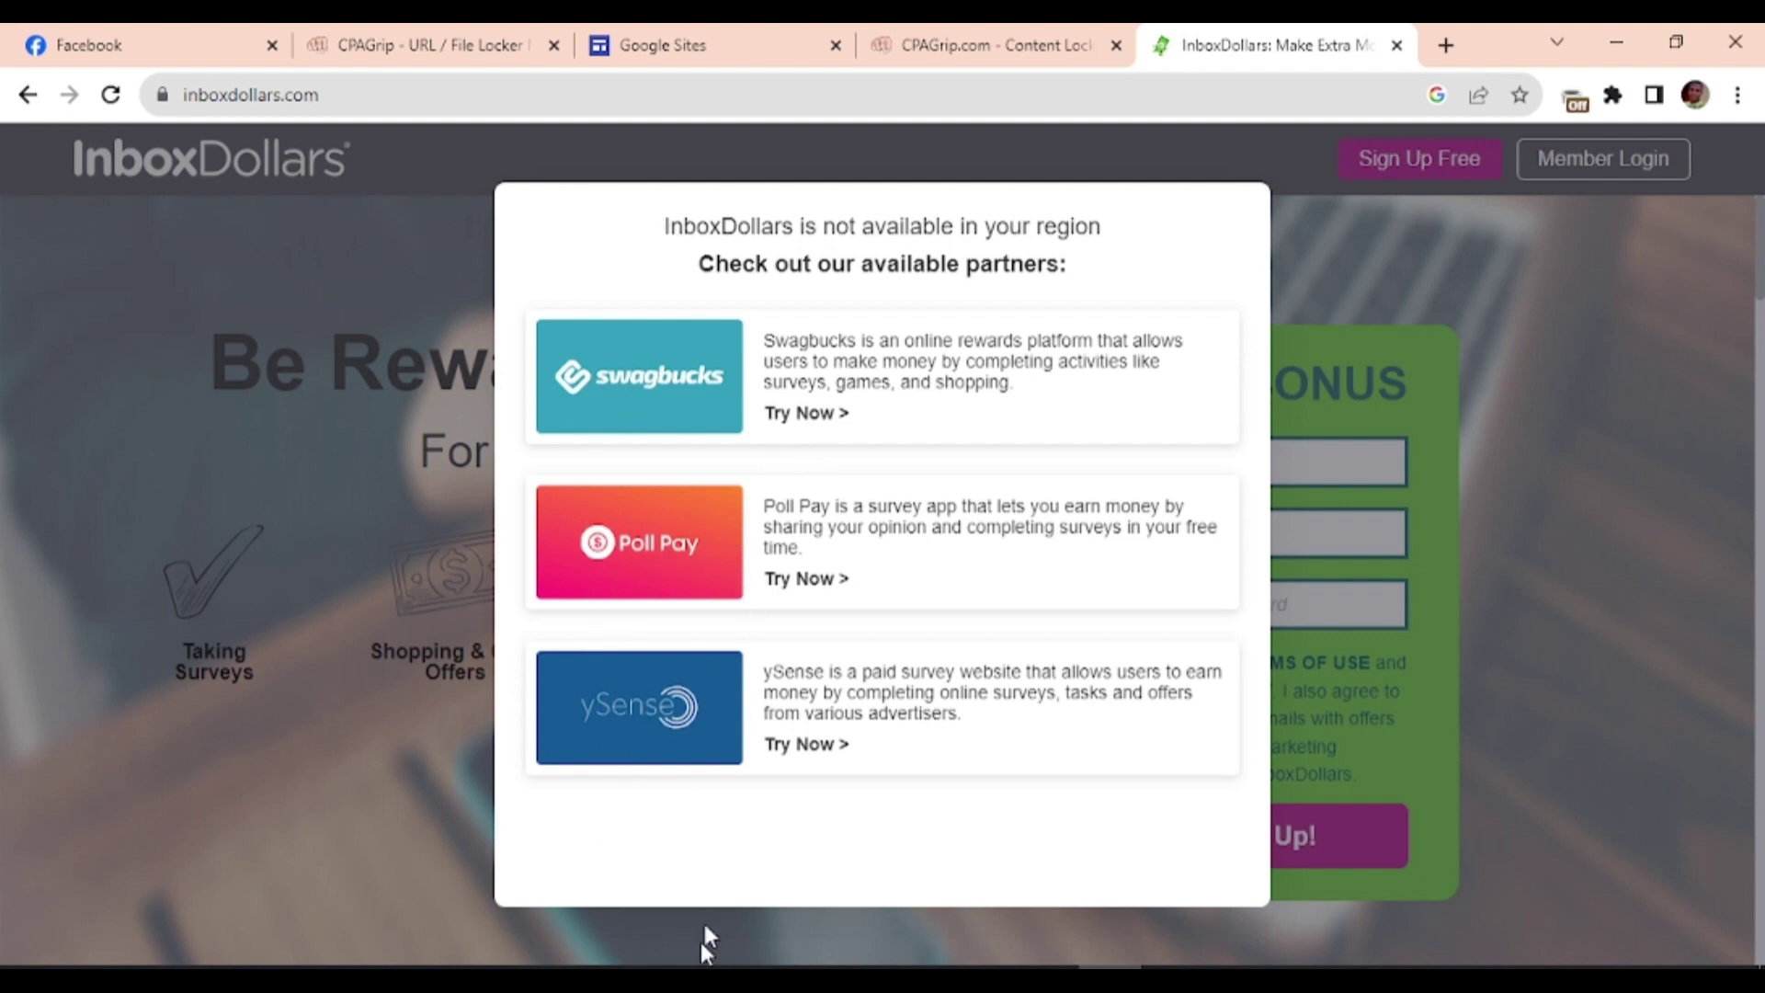
pyautogui.click(329, 99)
pyautogui.press('End')
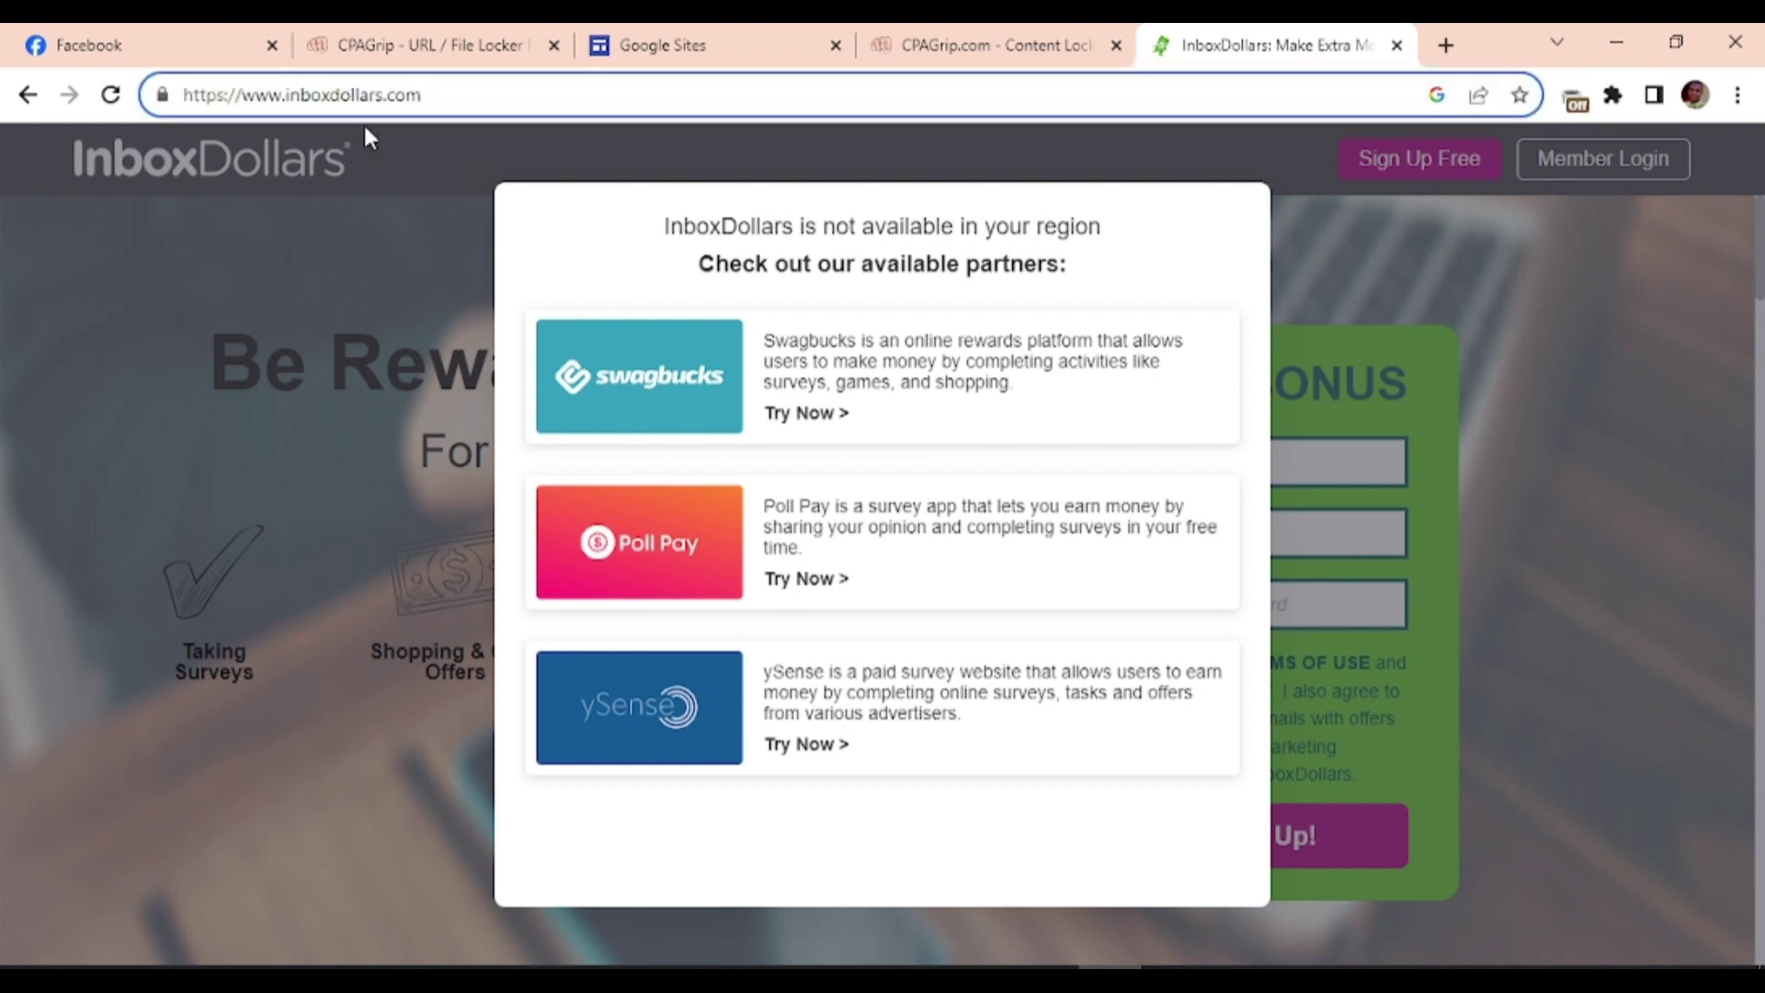
pyautogui.hotkey('ctrl', 'a')
pyautogui.hotkey('ctrl', 'c')
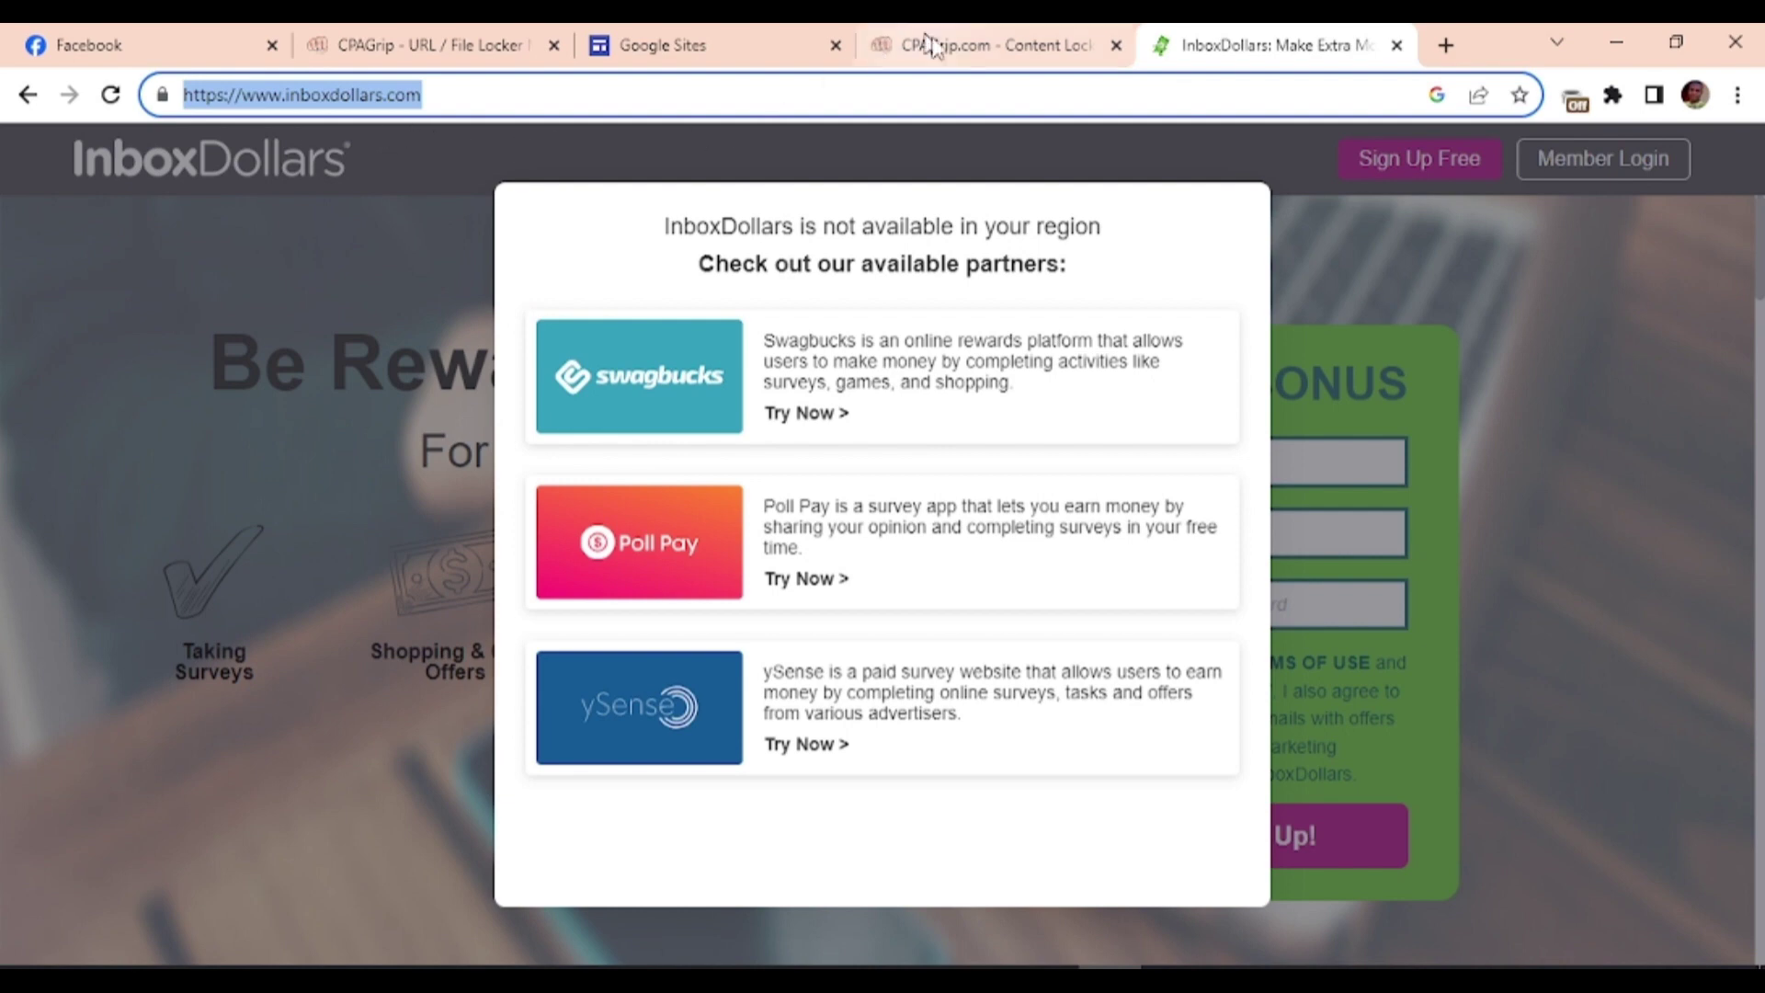
pyautogui.click(416, 42)
pyautogui.click(622, 524)
pyautogui.hotkey('ctrl', 'v')
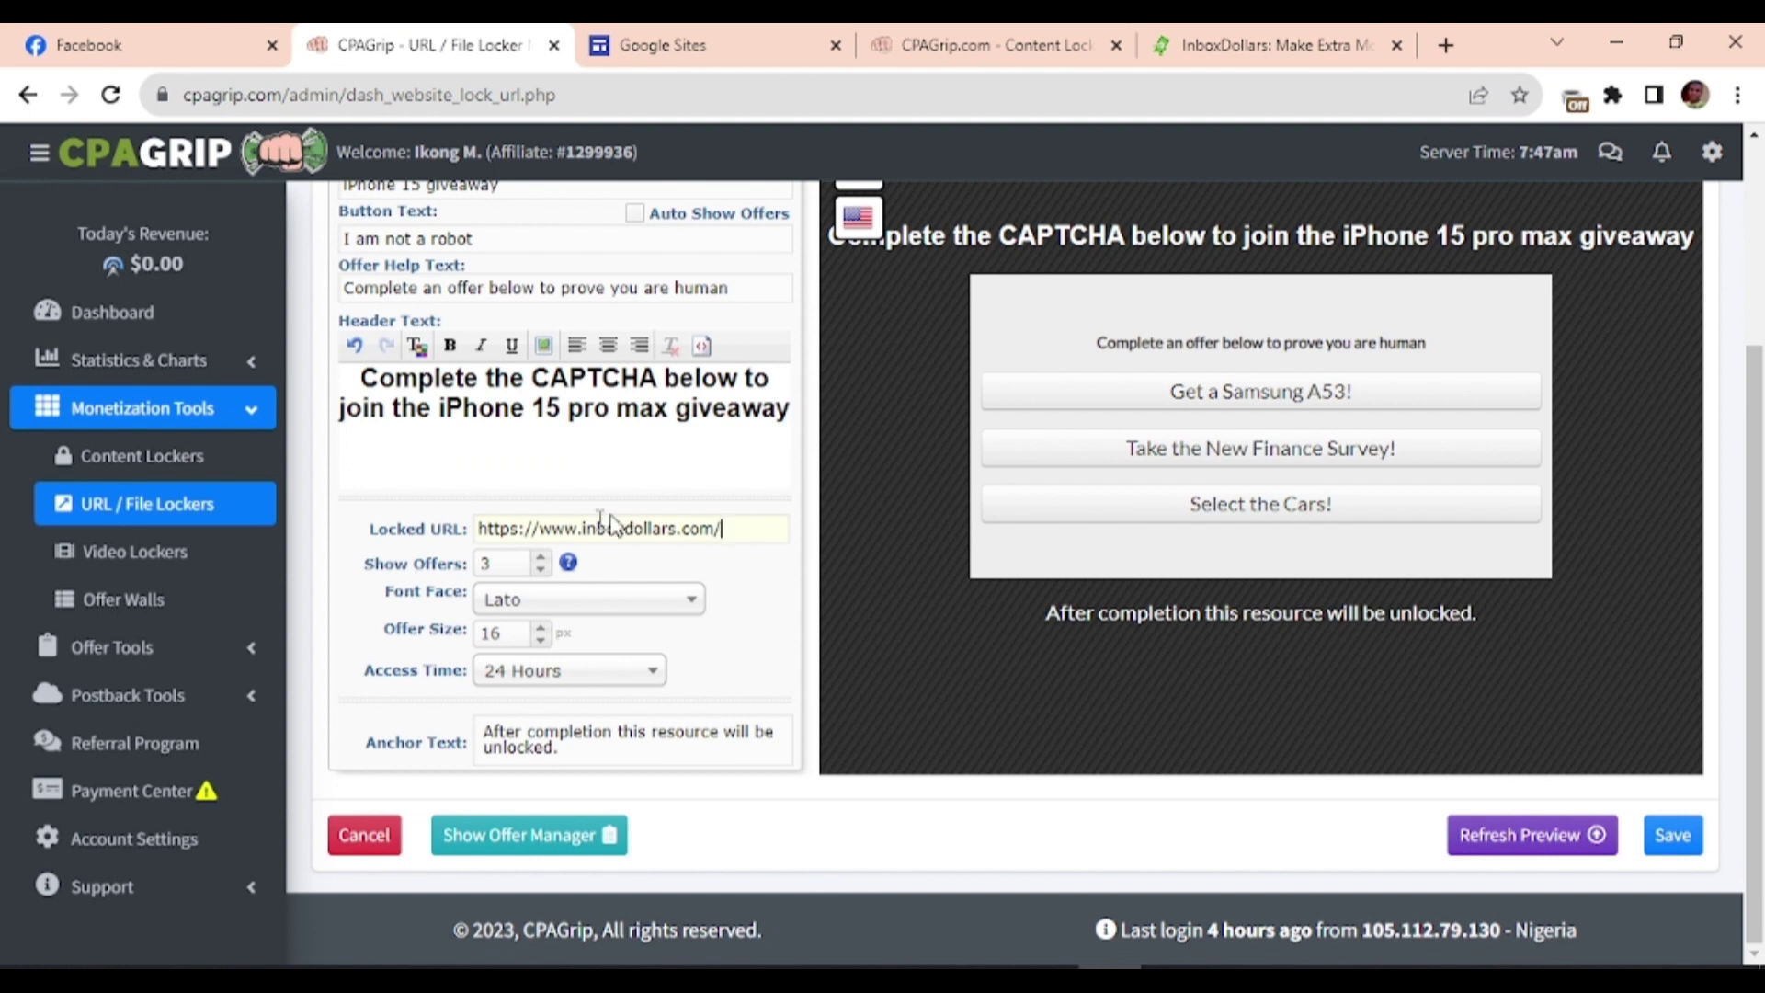
pyautogui.click(535, 557)
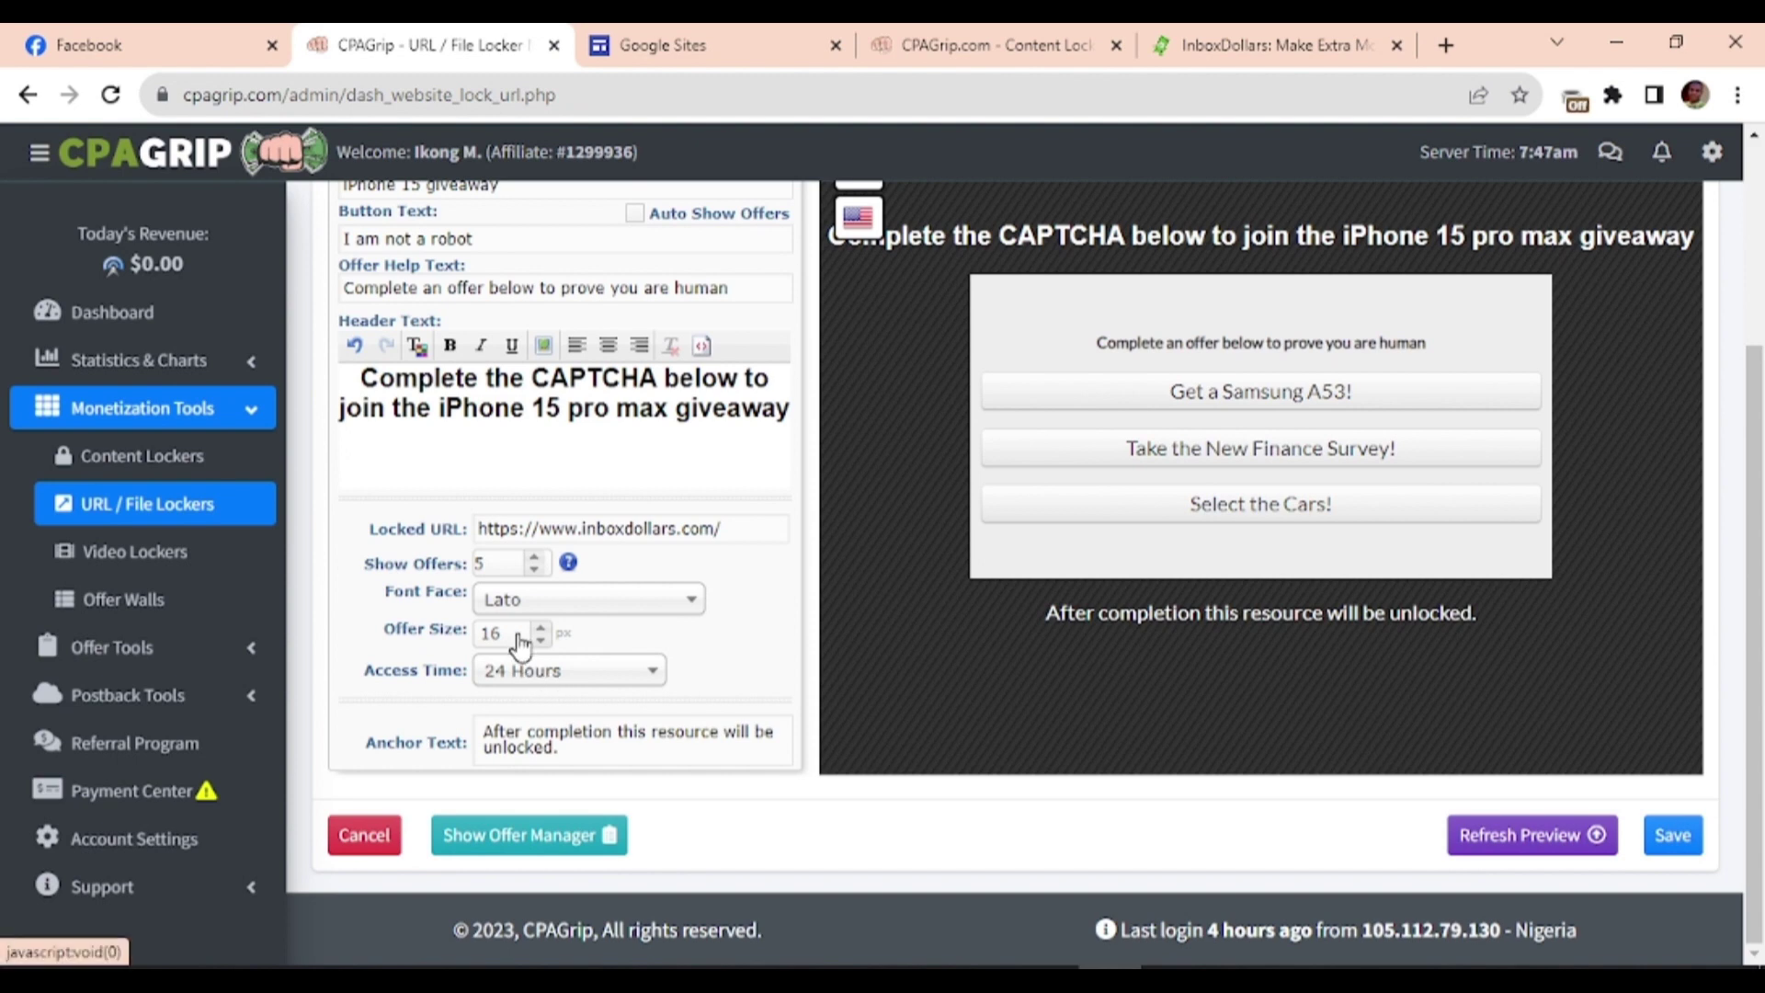
# - Set the locker's access time to Forever and save the locker
pyautogui.click(552, 671)
pyautogui.scroll(2, 543, 570)
pyautogui.scroll(2, 534, 527)
pyautogui.click(516, 793)
pyautogui.scroll(-2, 821, 715)
pyautogui.scroll(-1, 821, 714)
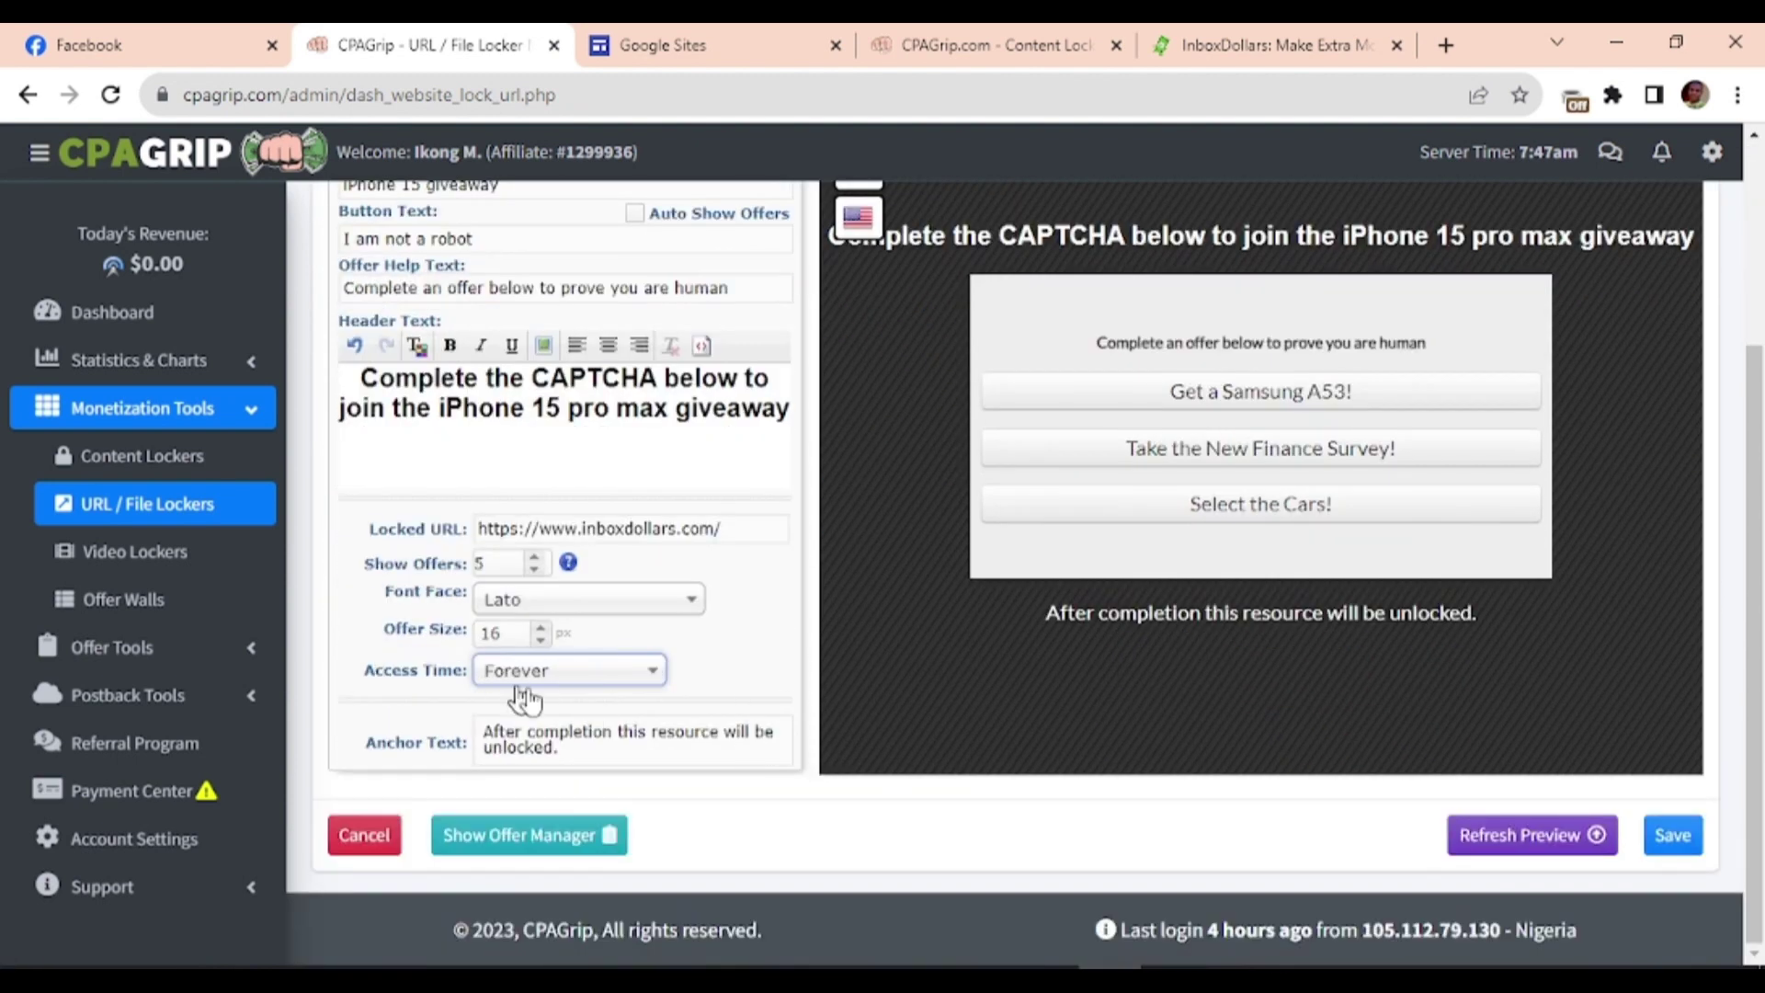
pyautogui.scroll(3, 619, 668)
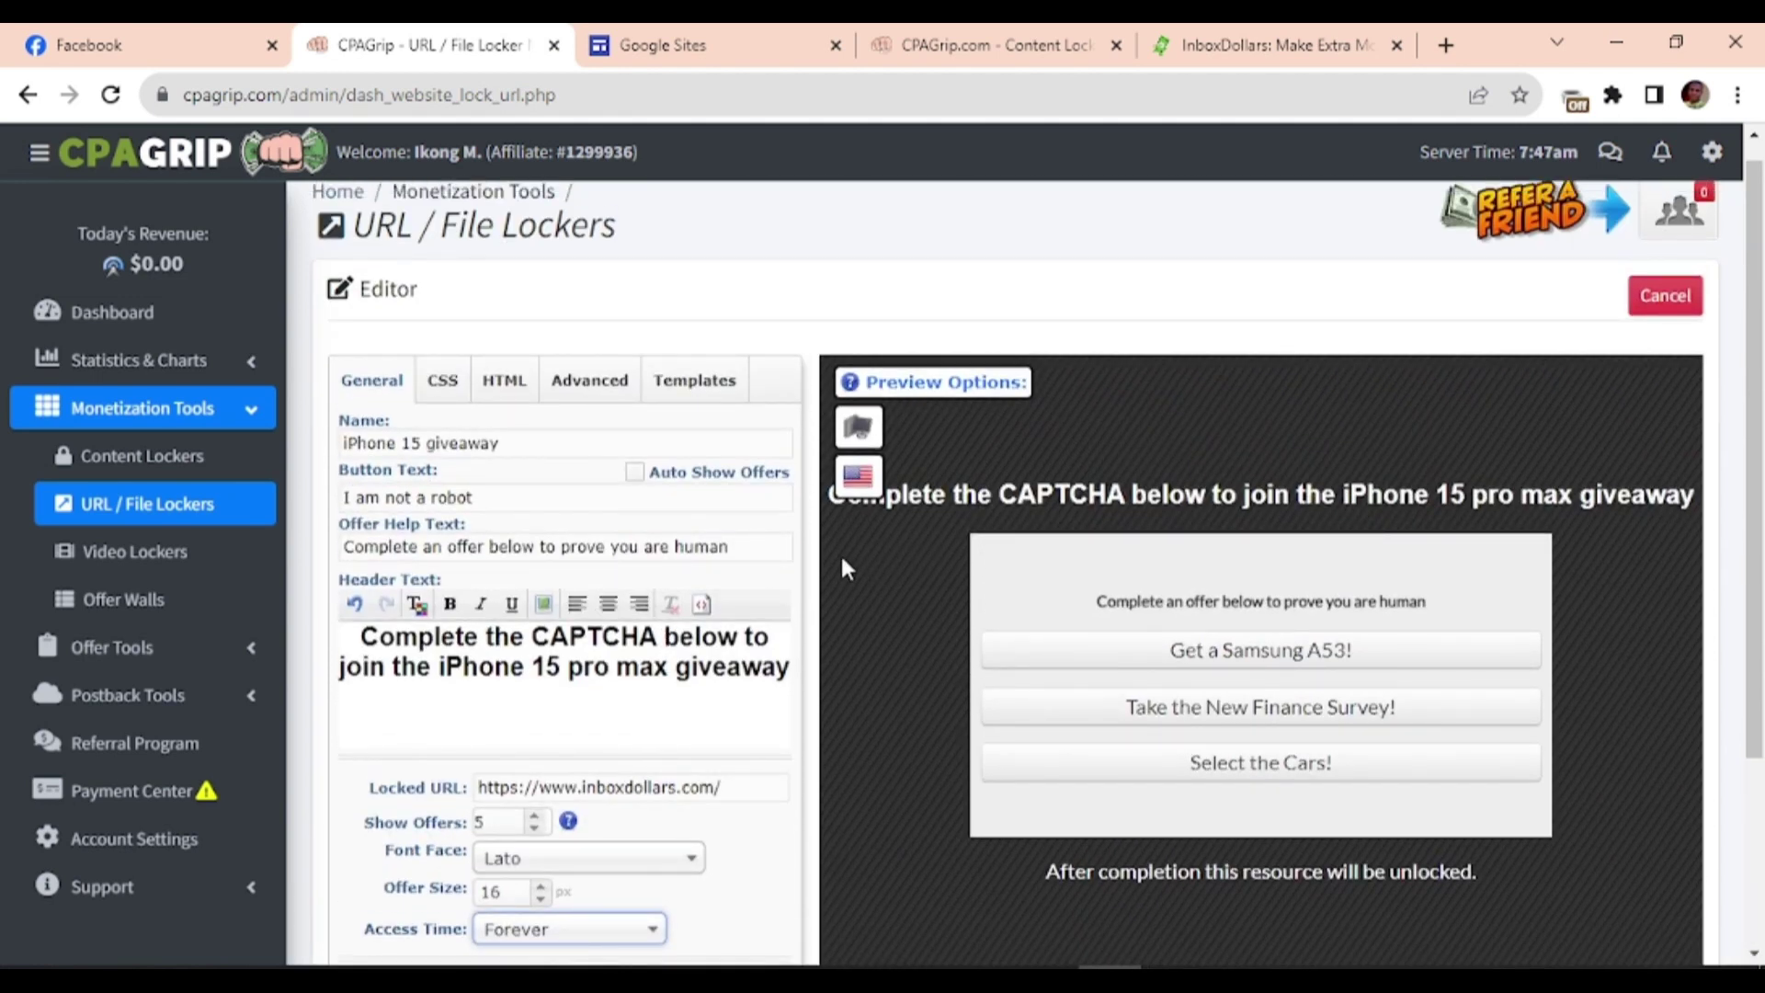
pyautogui.scroll(-3, 993, 582)
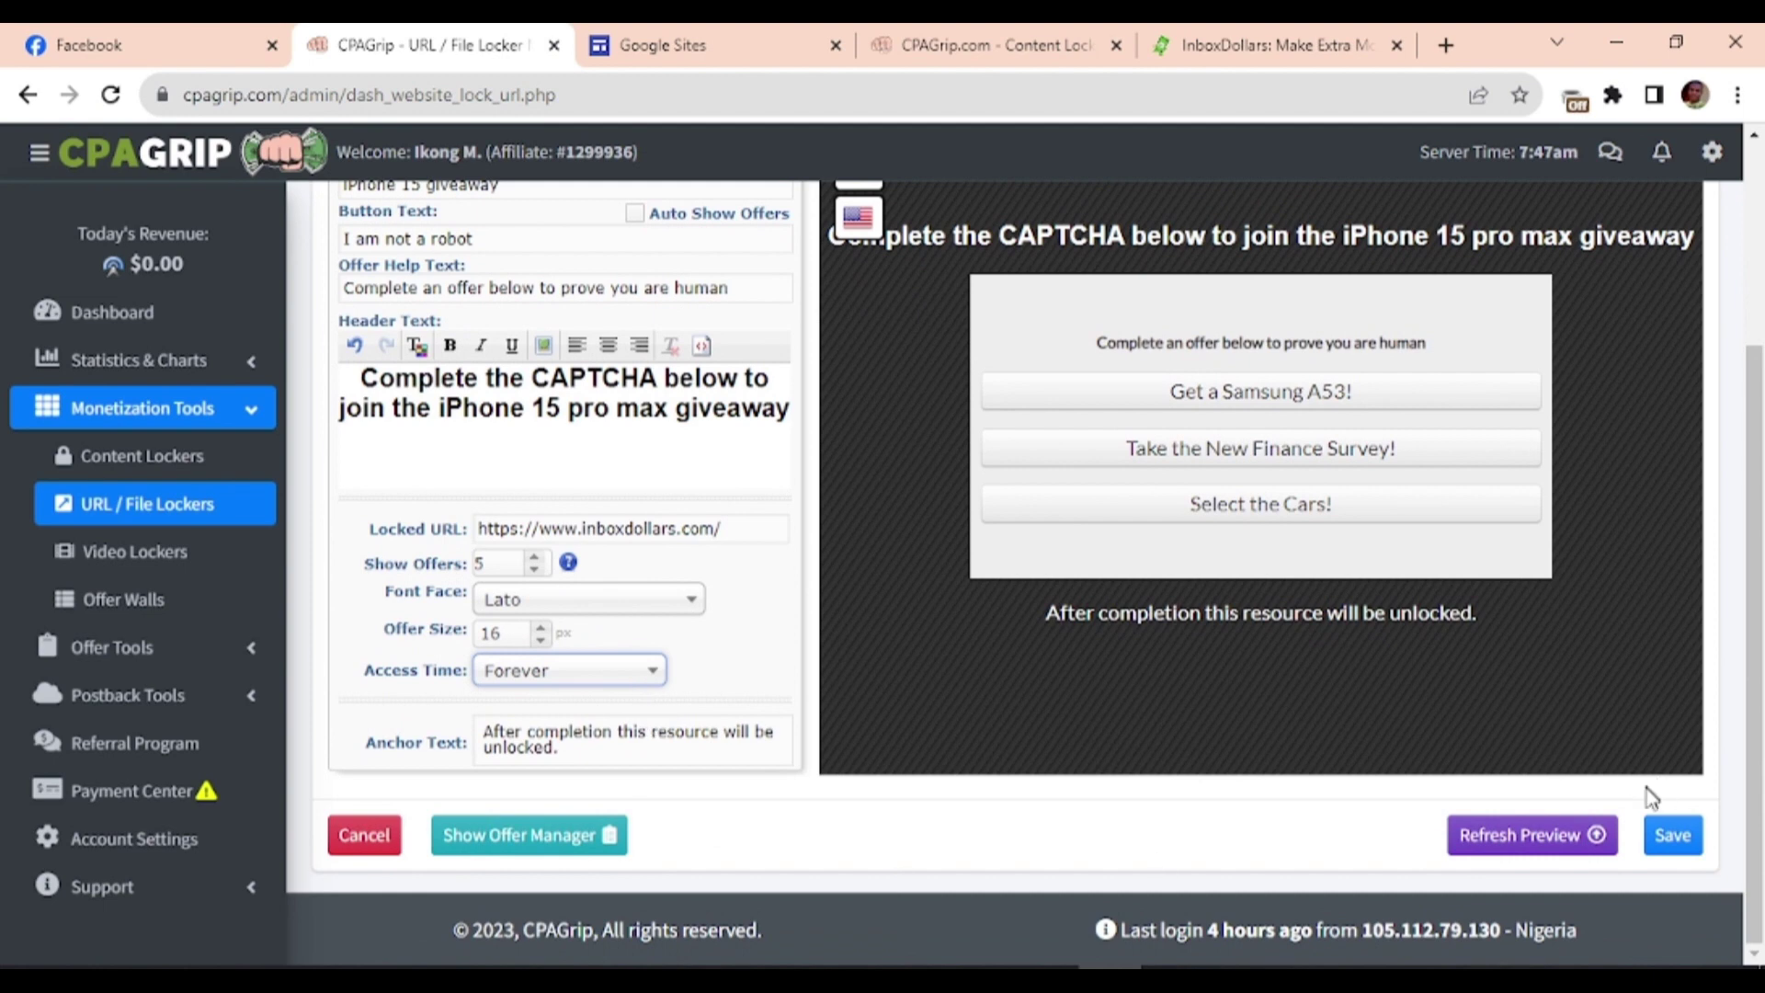
pyautogui.click(1669, 832)
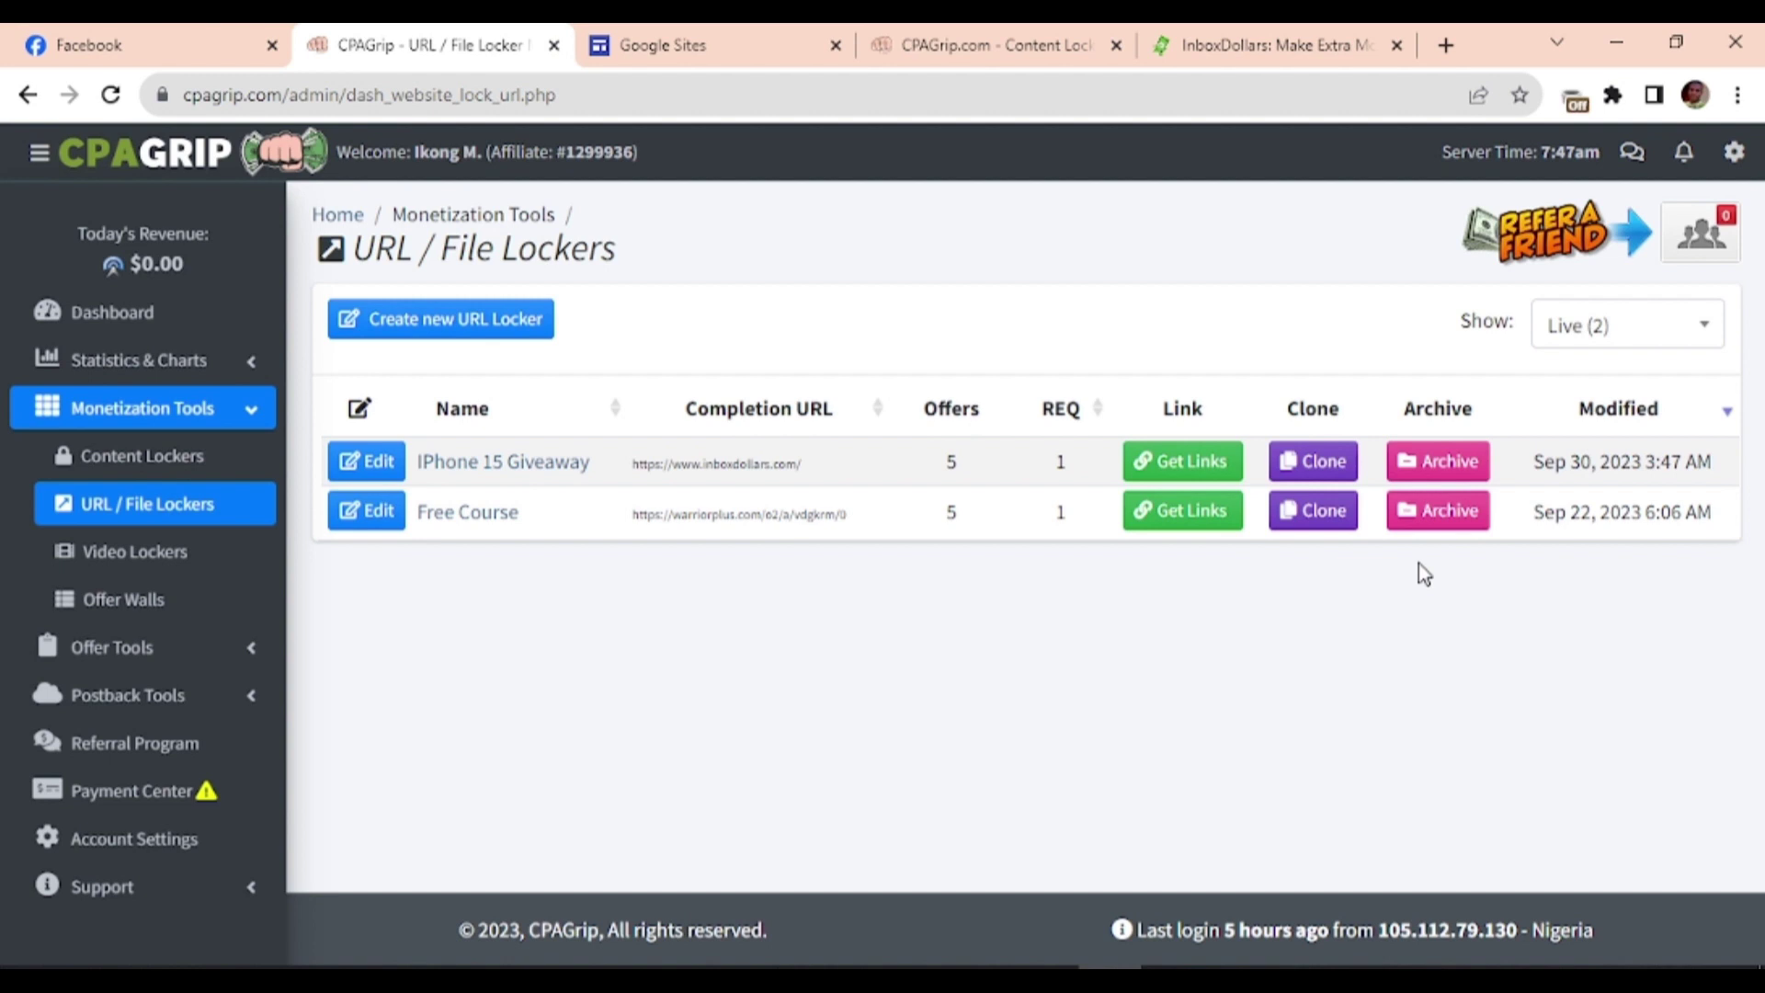
# - Switch to Google Sites, create a blank site and delete its page title header section
pyautogui.click(670, 41)
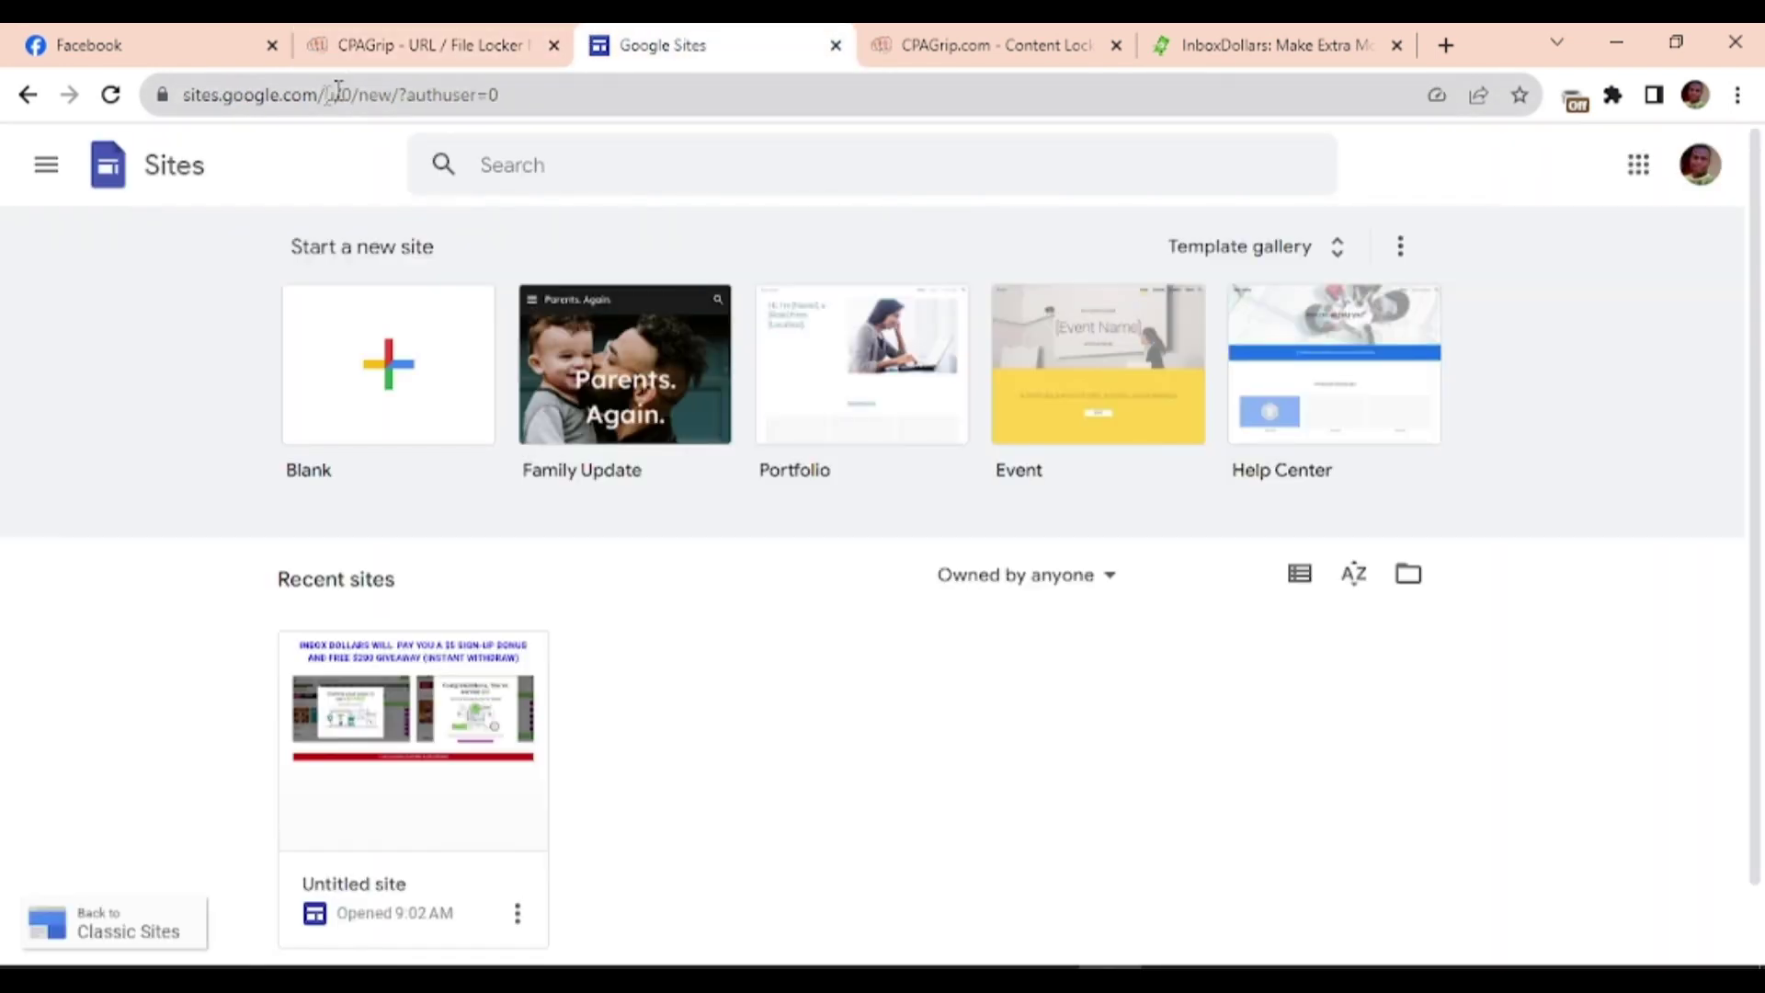
pyautogui.click(552, 95)
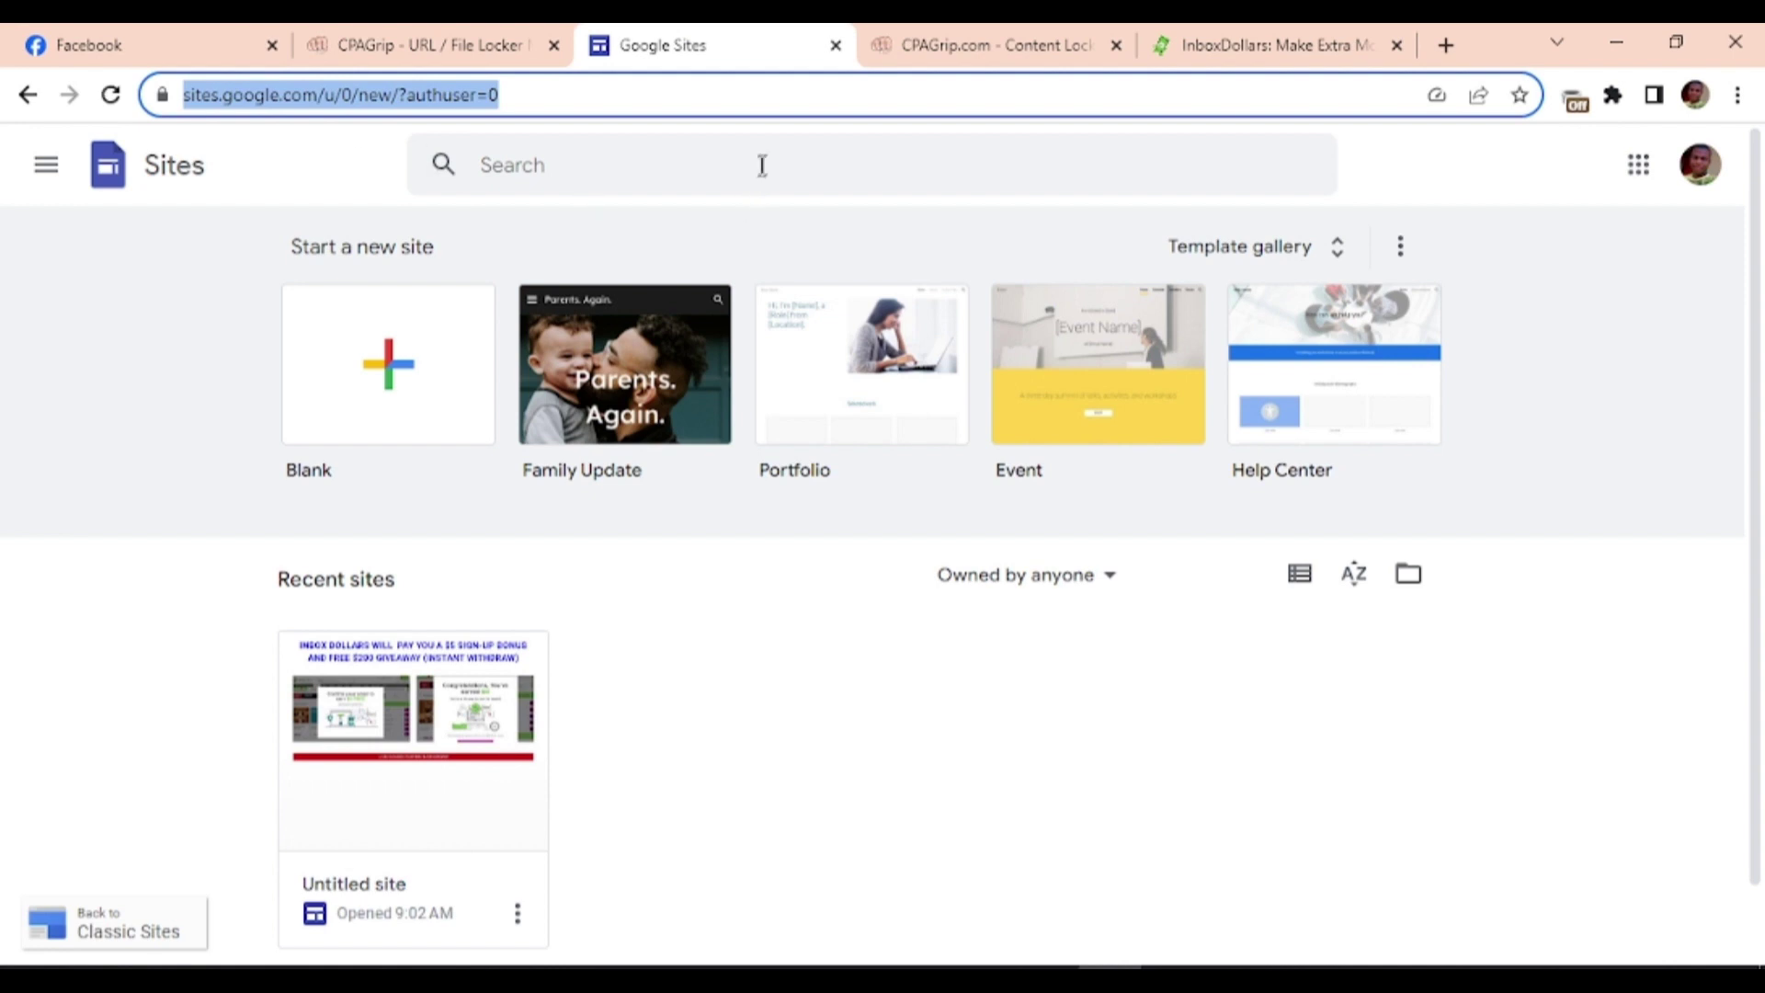
pyautogui.click(297, 234)
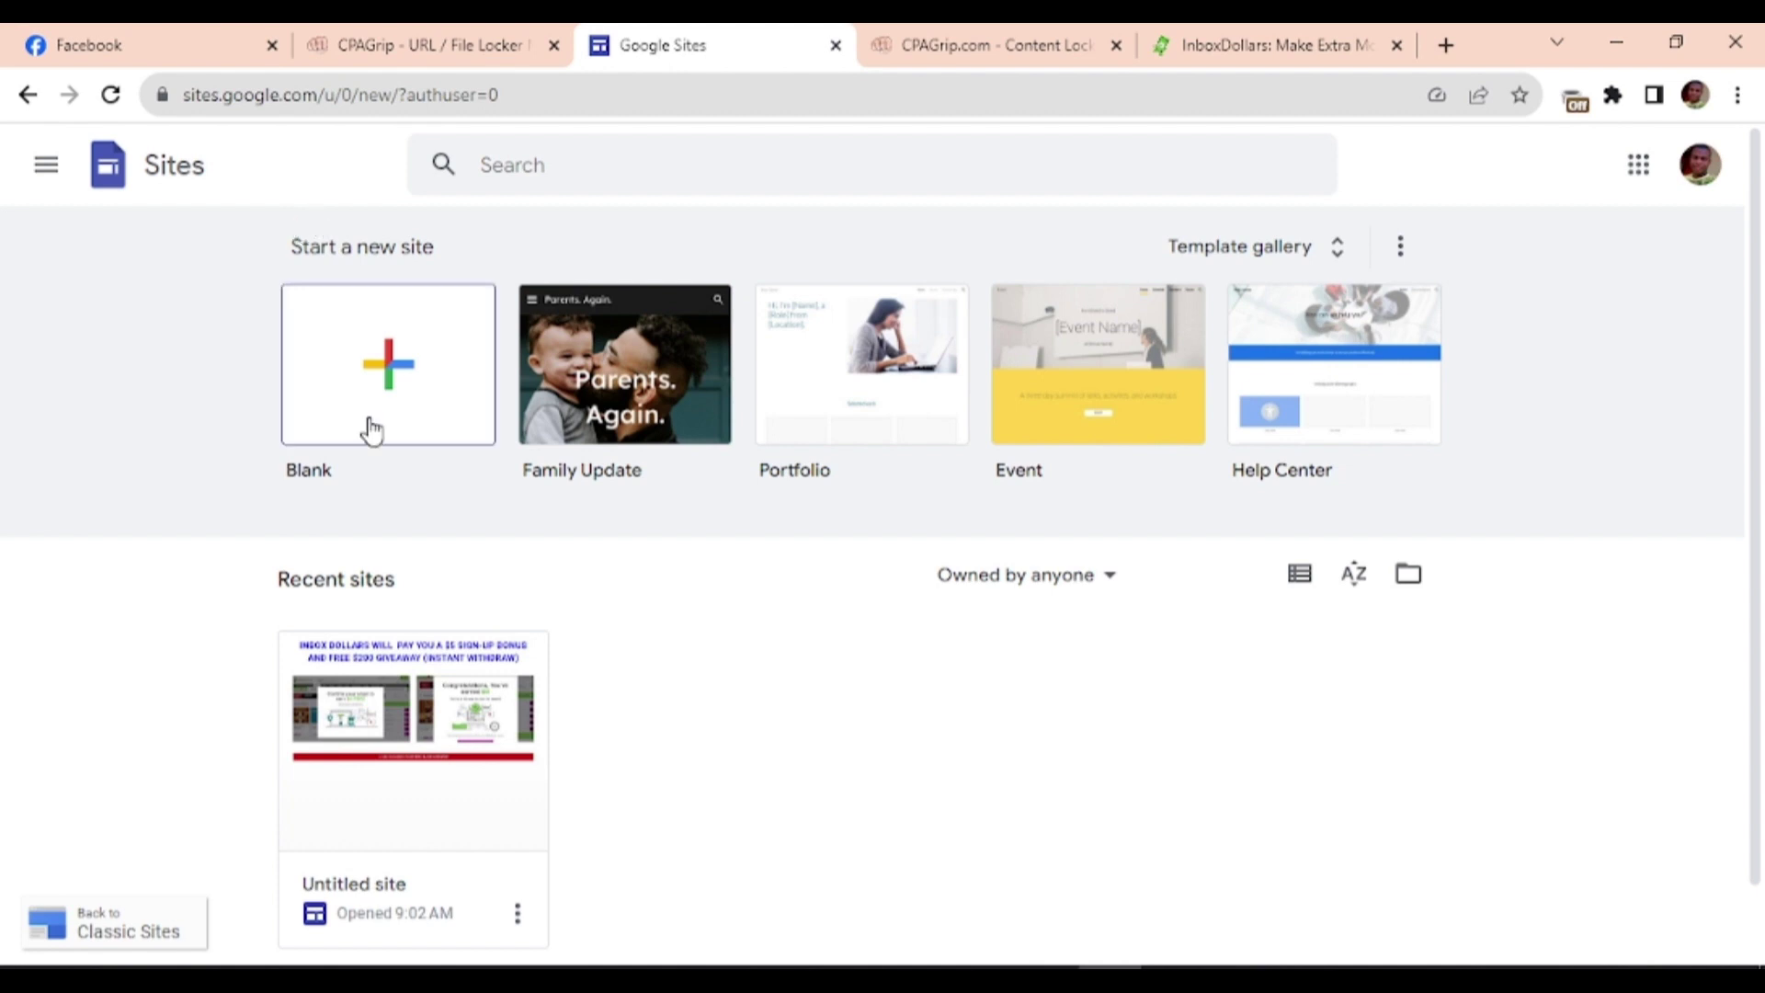
pyautogui.click(393, 360)
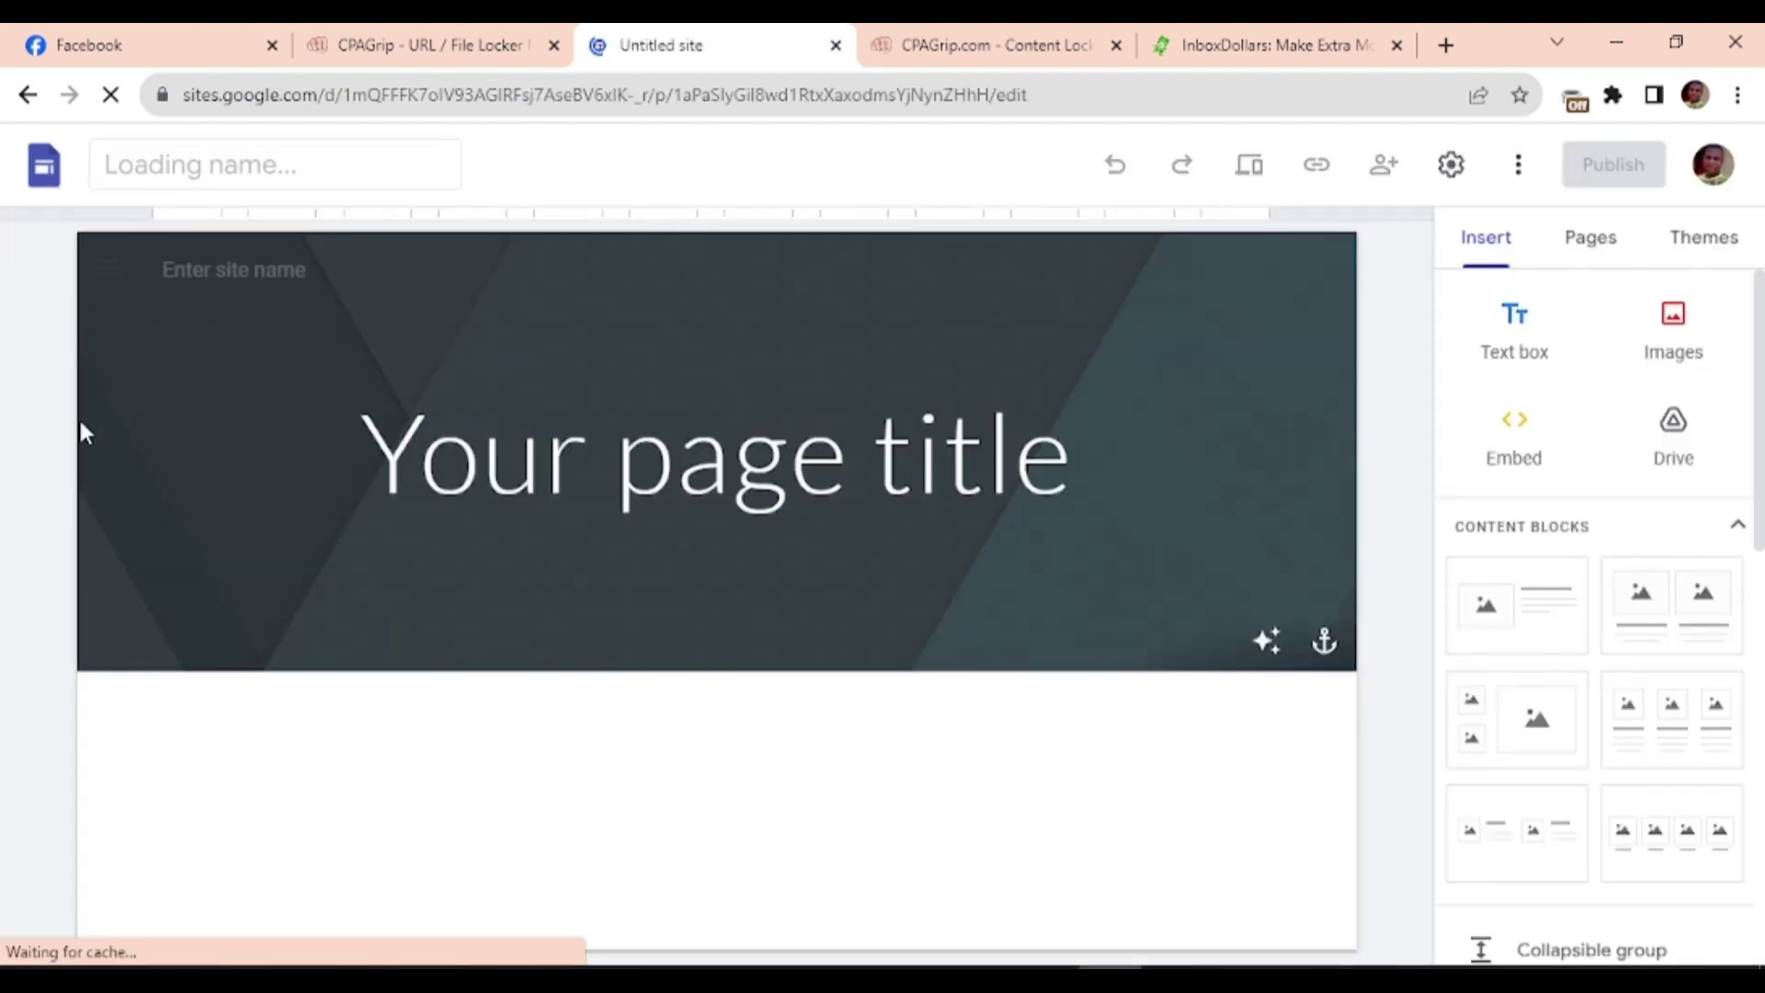
pyautogui.moveTo(99, 445)
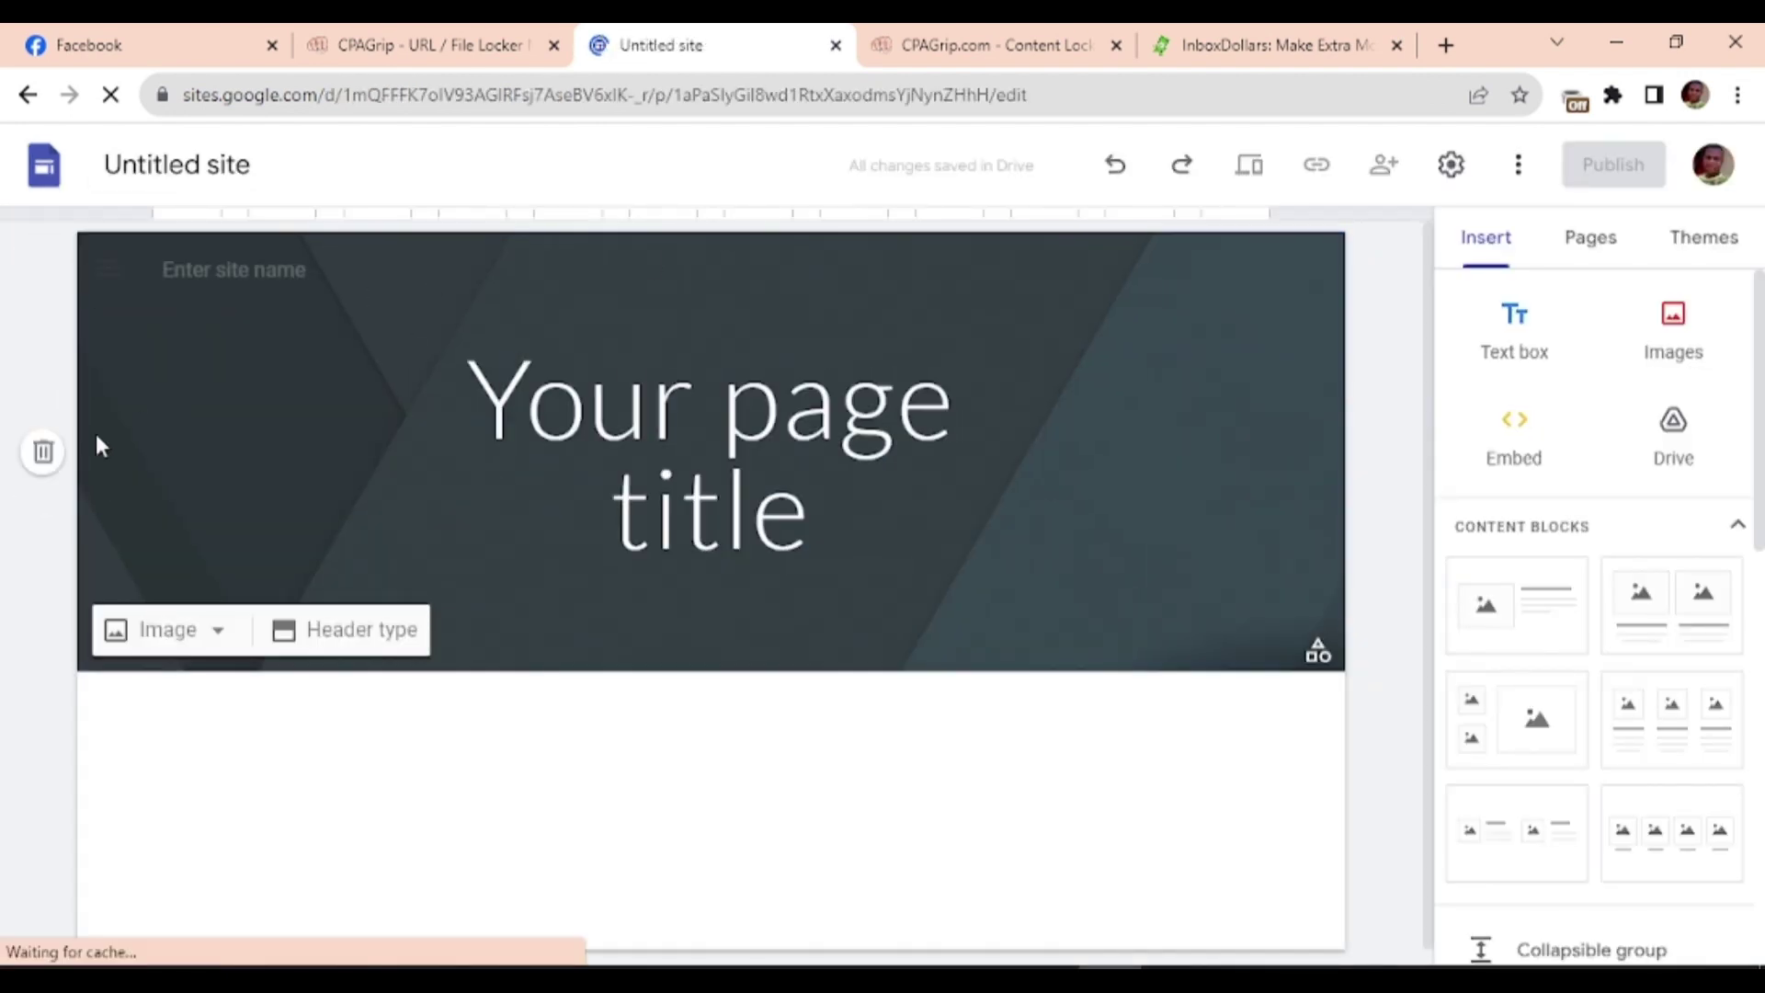
pyautogui.click(43, 452)
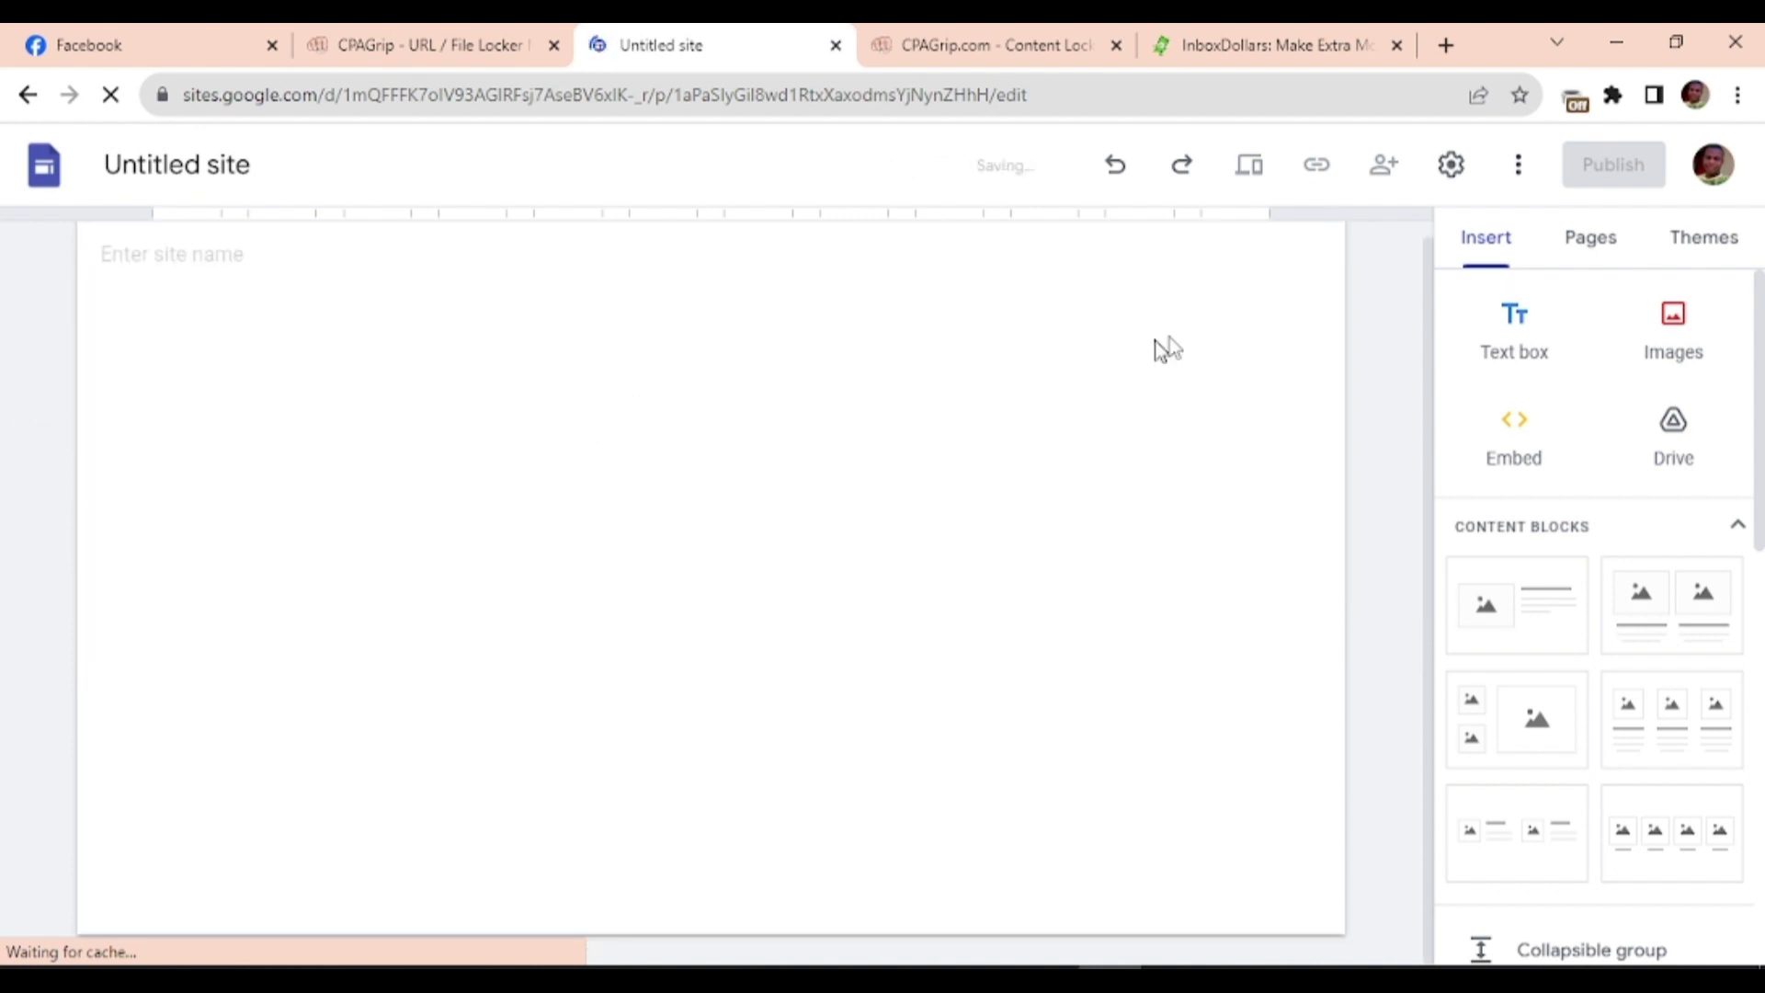
# - Insert a text box on the page reading "FREE GIVEAWAY" and "WIN IPHONE 15 PRO MAX (AVAILABLE ALL COUNTRY)" on two lines
pyautogui.click(1527, 347)
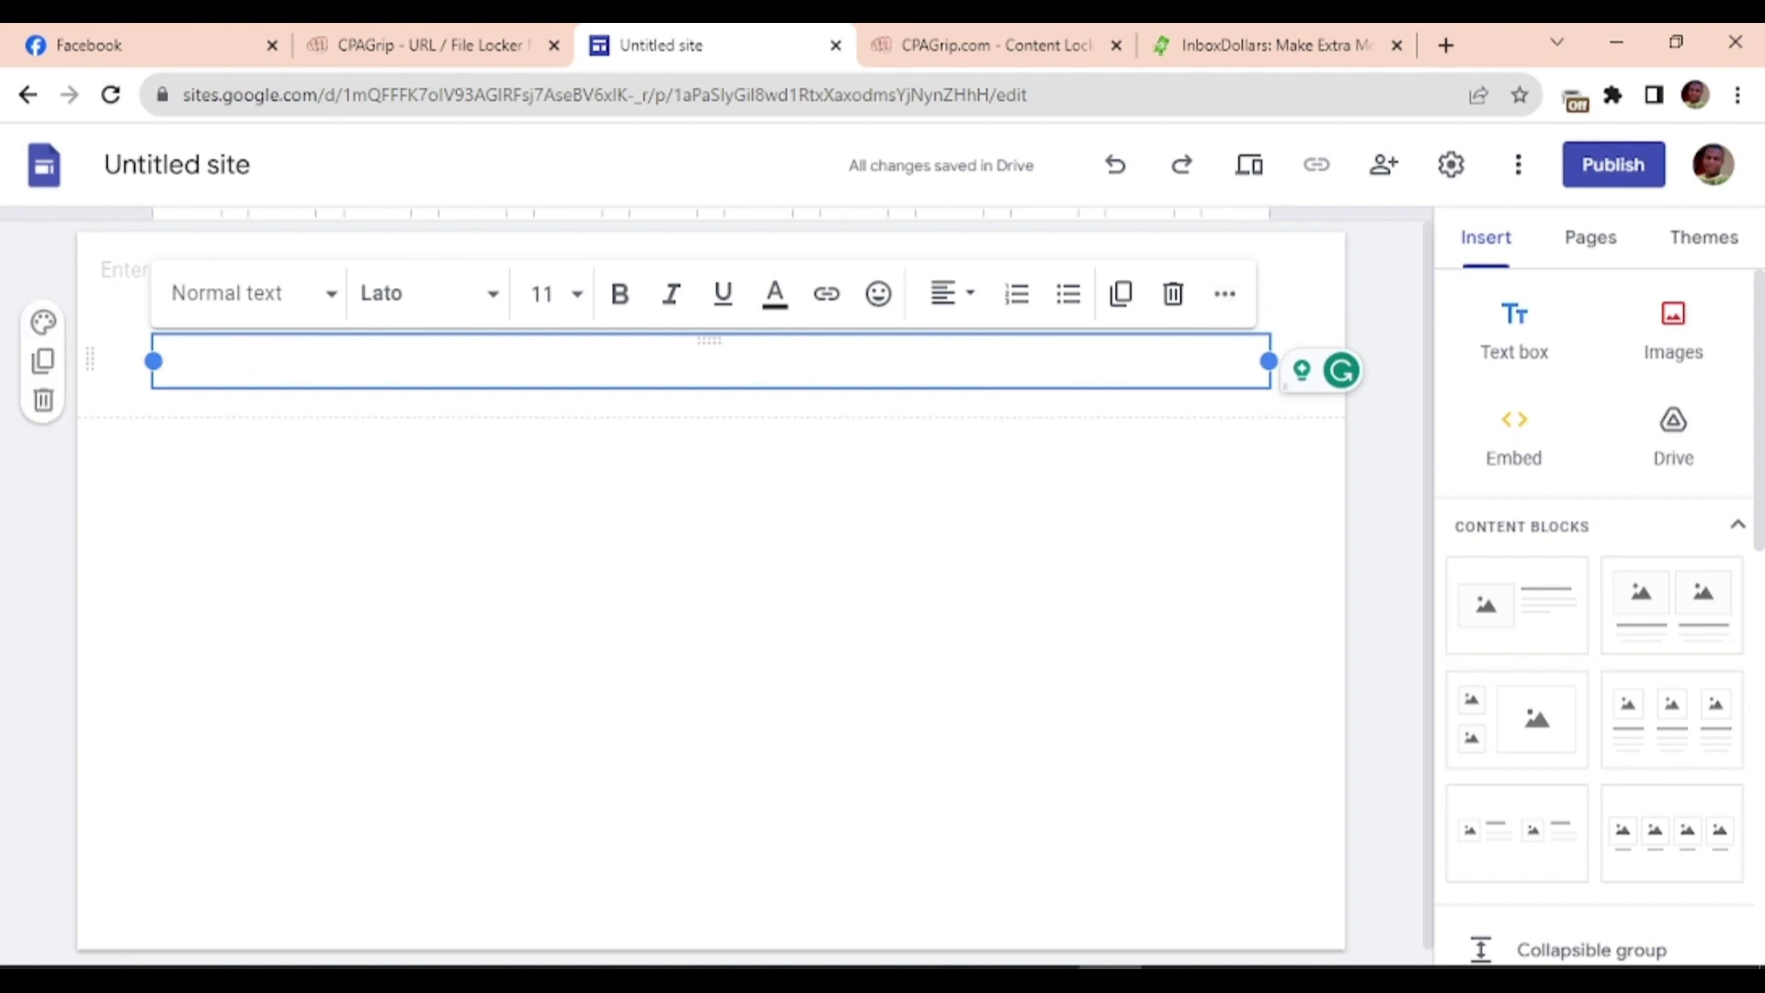
pyautogui.click(327, 417)
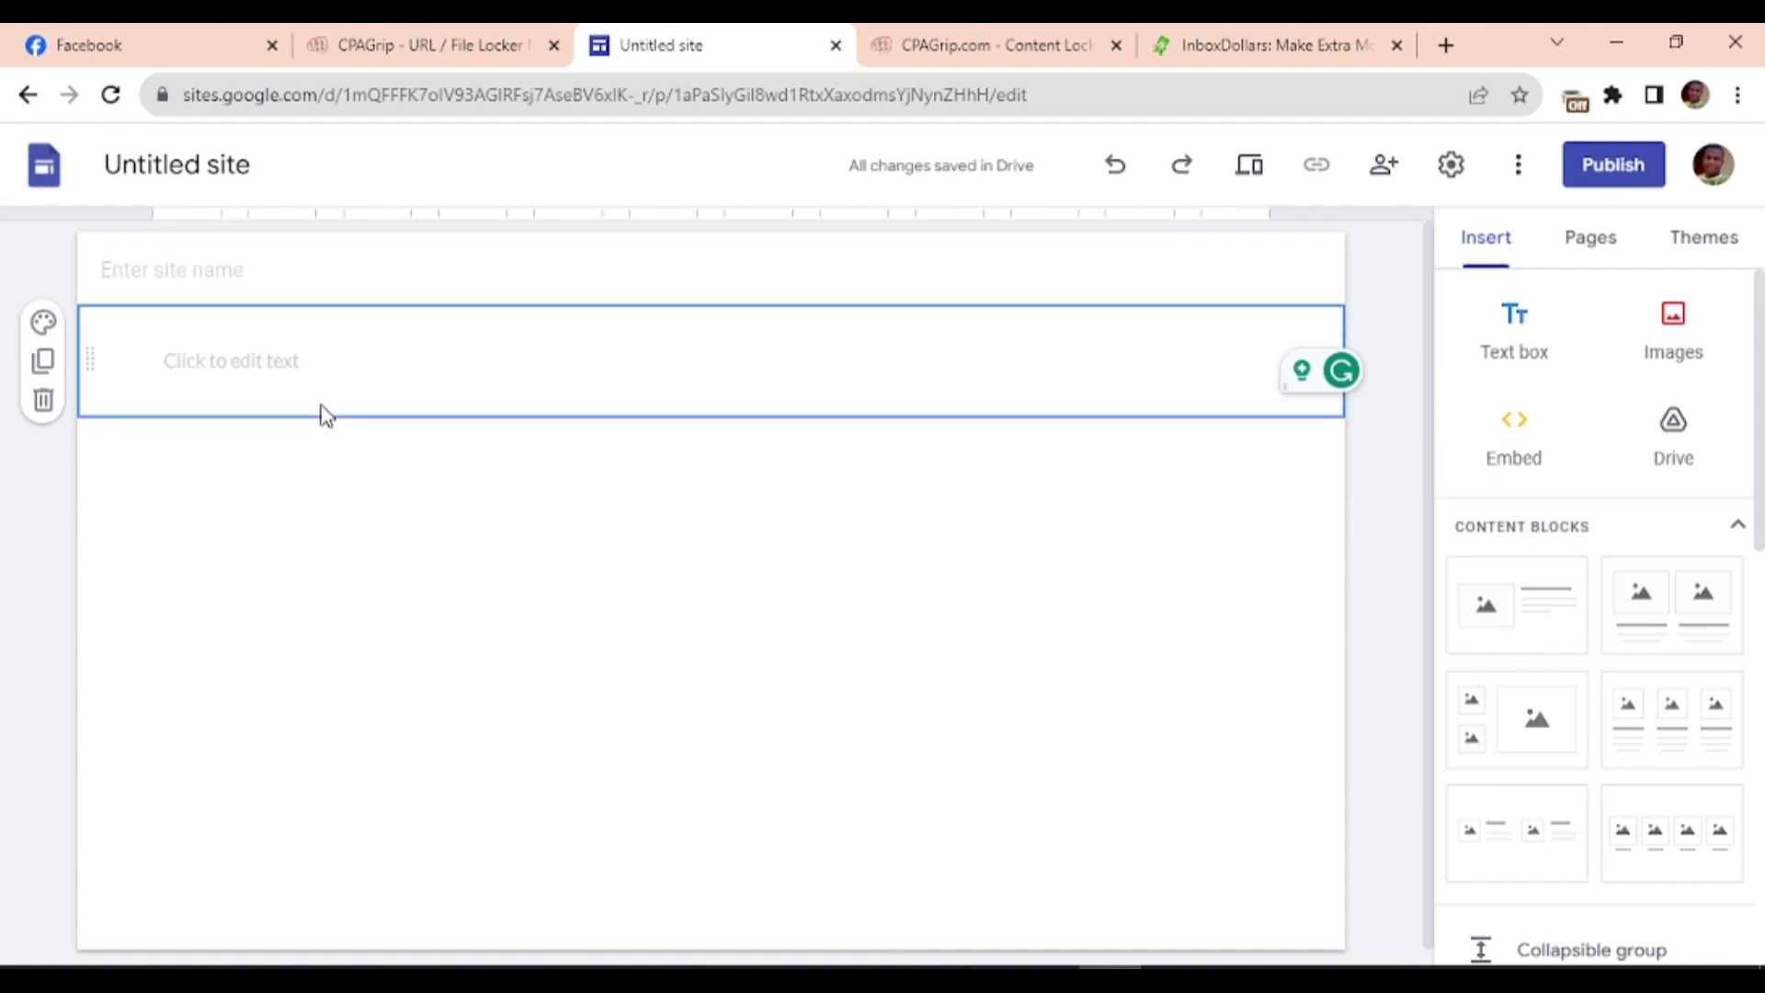
pyautogui.write('FREE GIVEAWAY WIN IPHONE 15 PRO MAX (AVAILABLE ALL COUNTRY)')
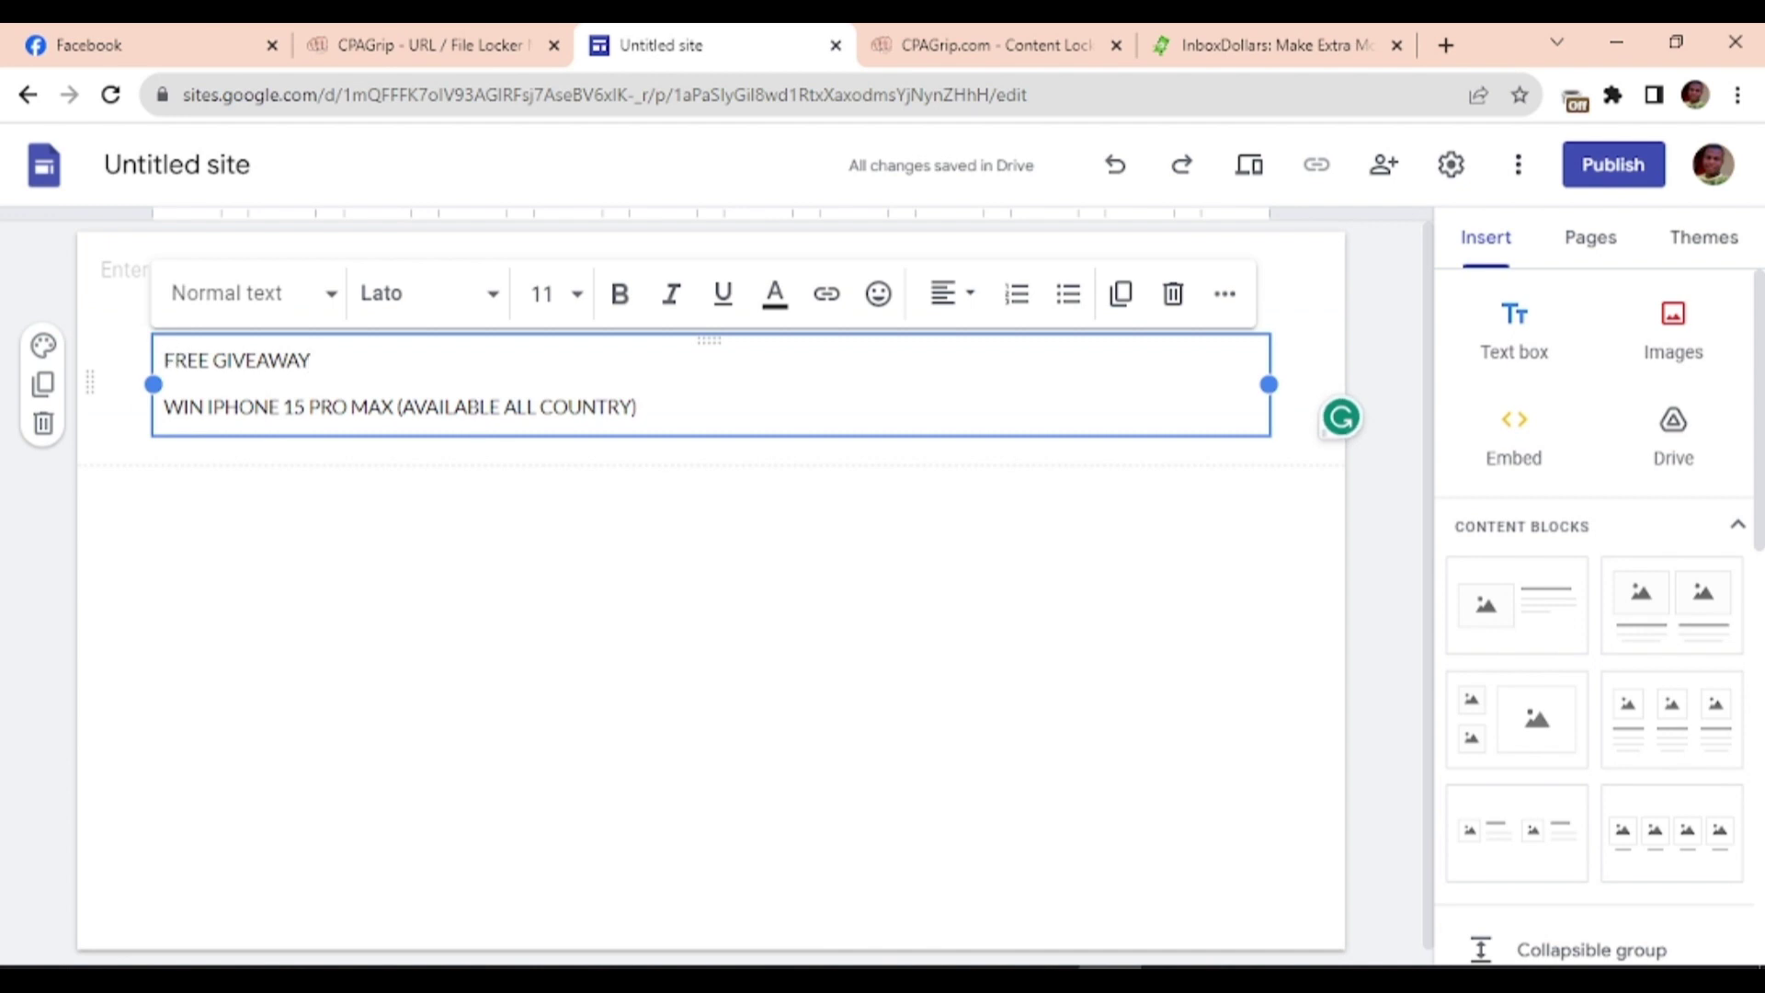
pyautogui.press('End')
pyautogui.click(240, 381)
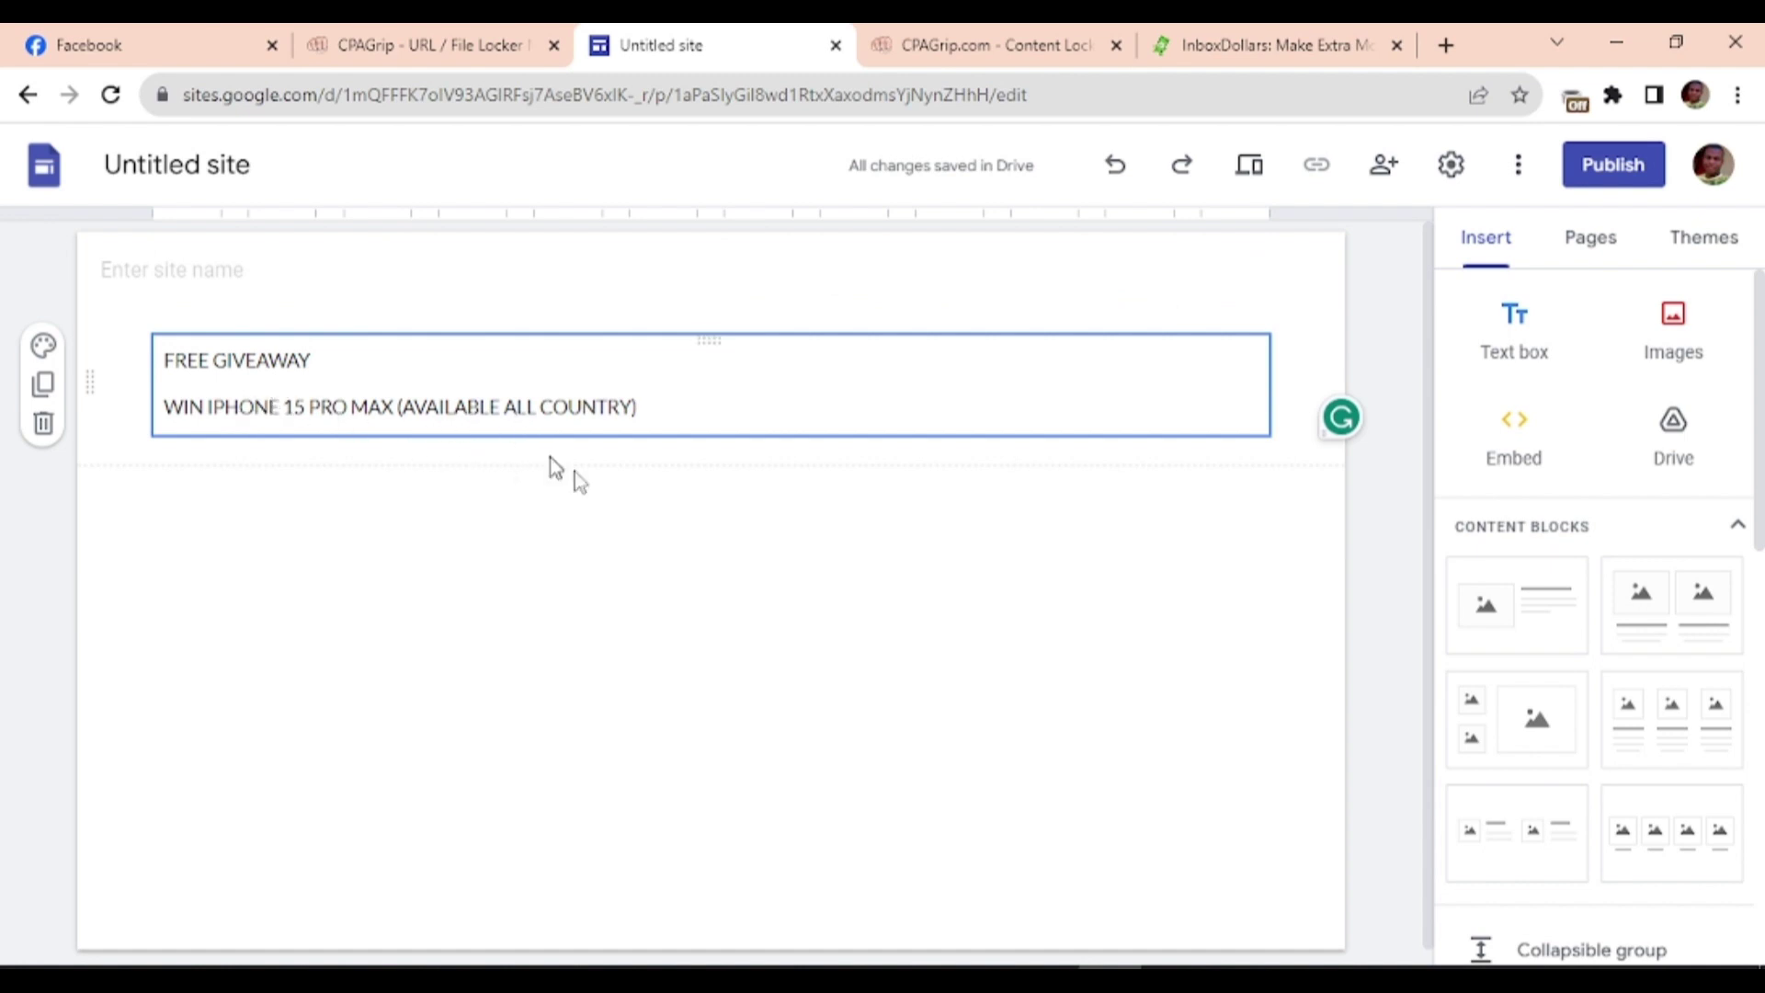
pyautogui.moveTo(596, 406); pyautogui.dragTo(620, 407)
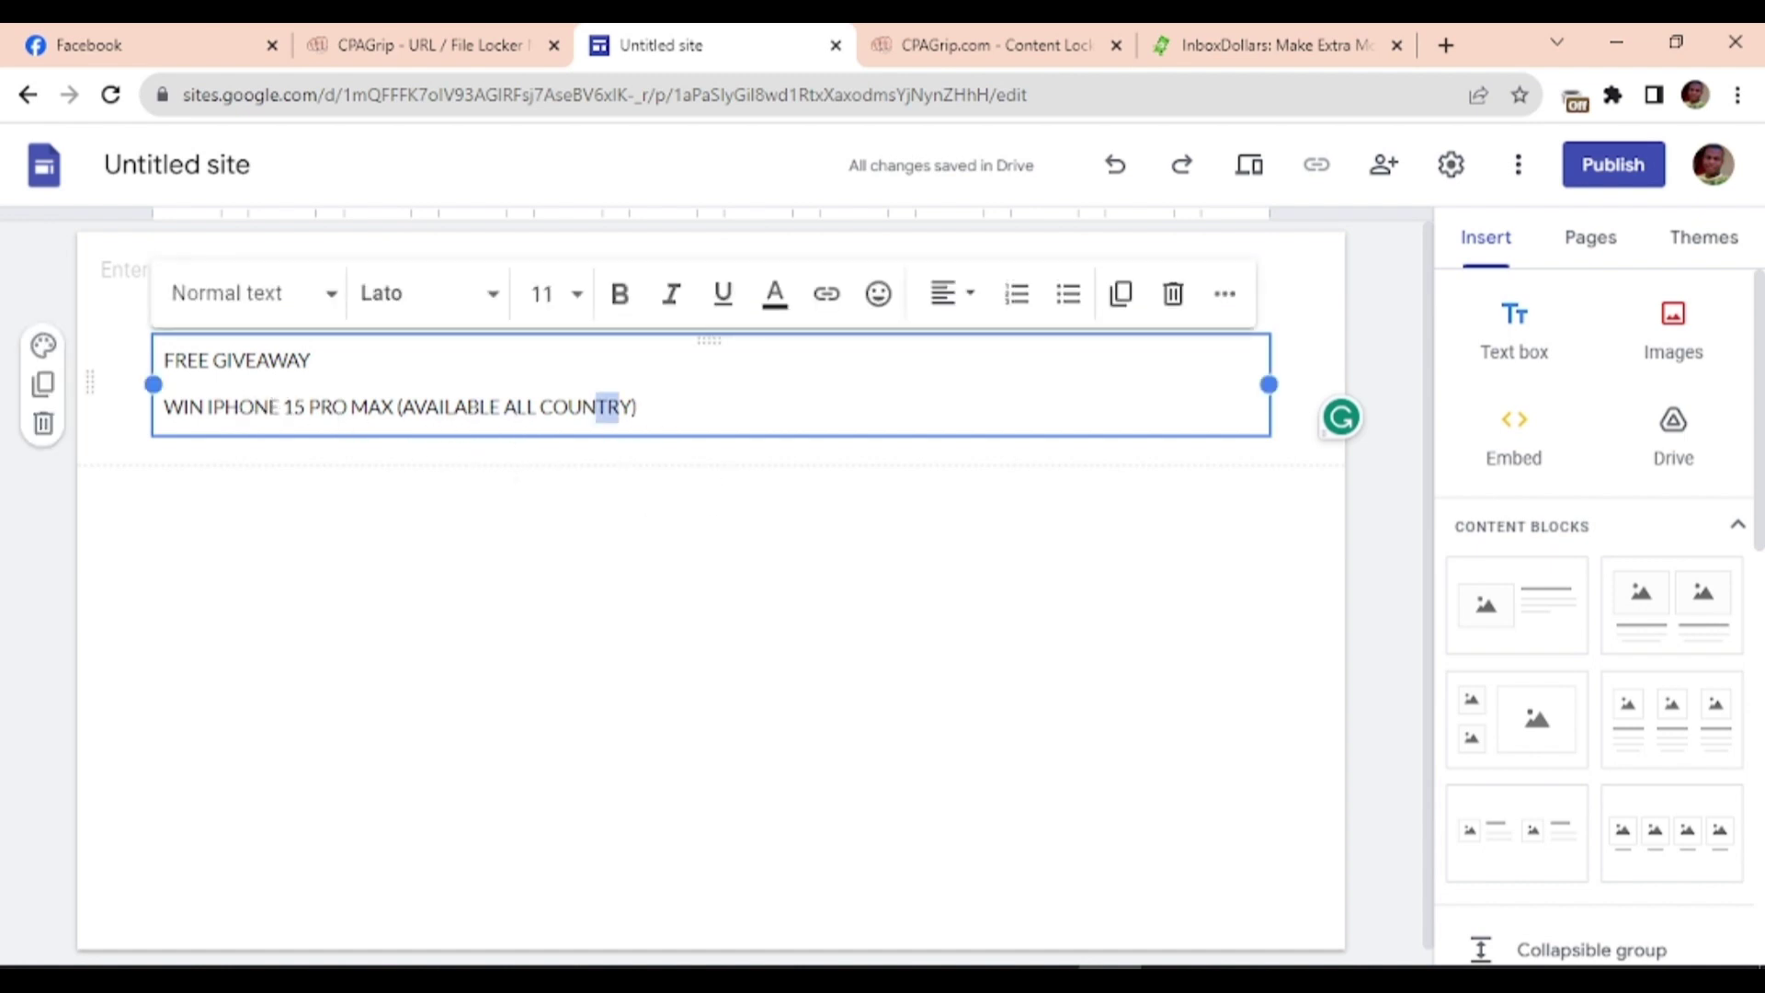
pyautogui.click(649, 411)
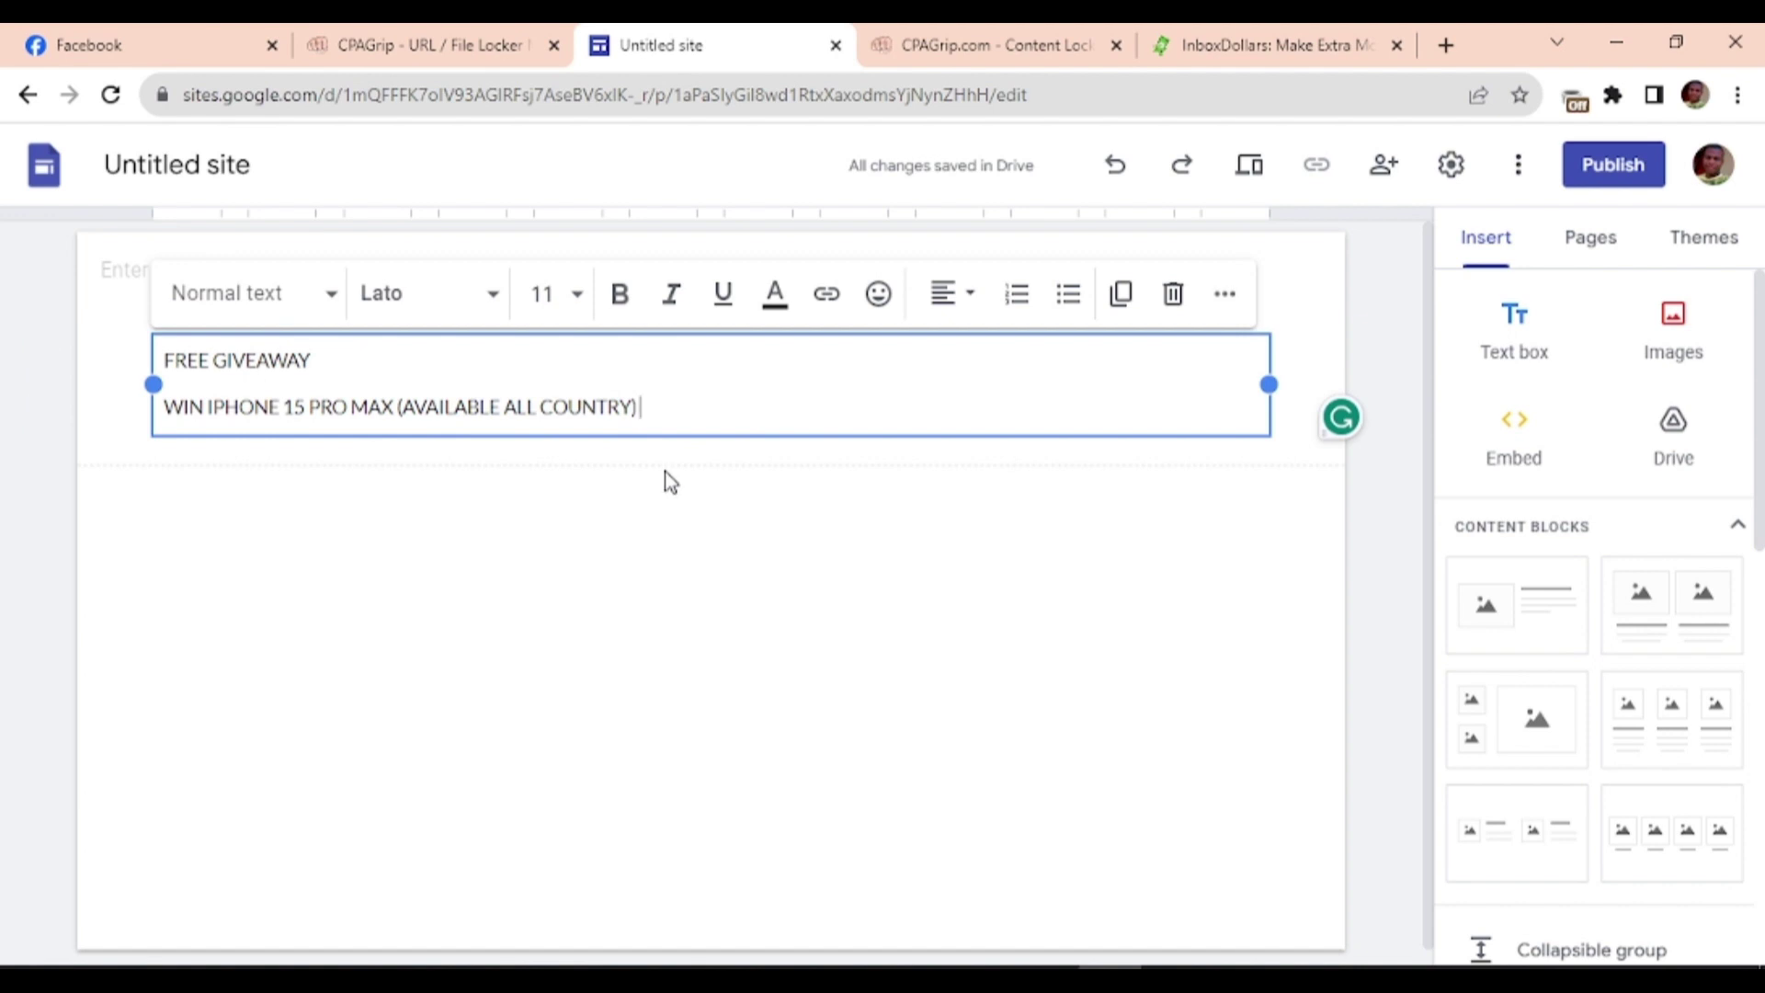
# - Apply the Title style to all of the giveaway text
pyautogui.hotkey('ctrl', 'a')
pyautogui.click(221, 293)
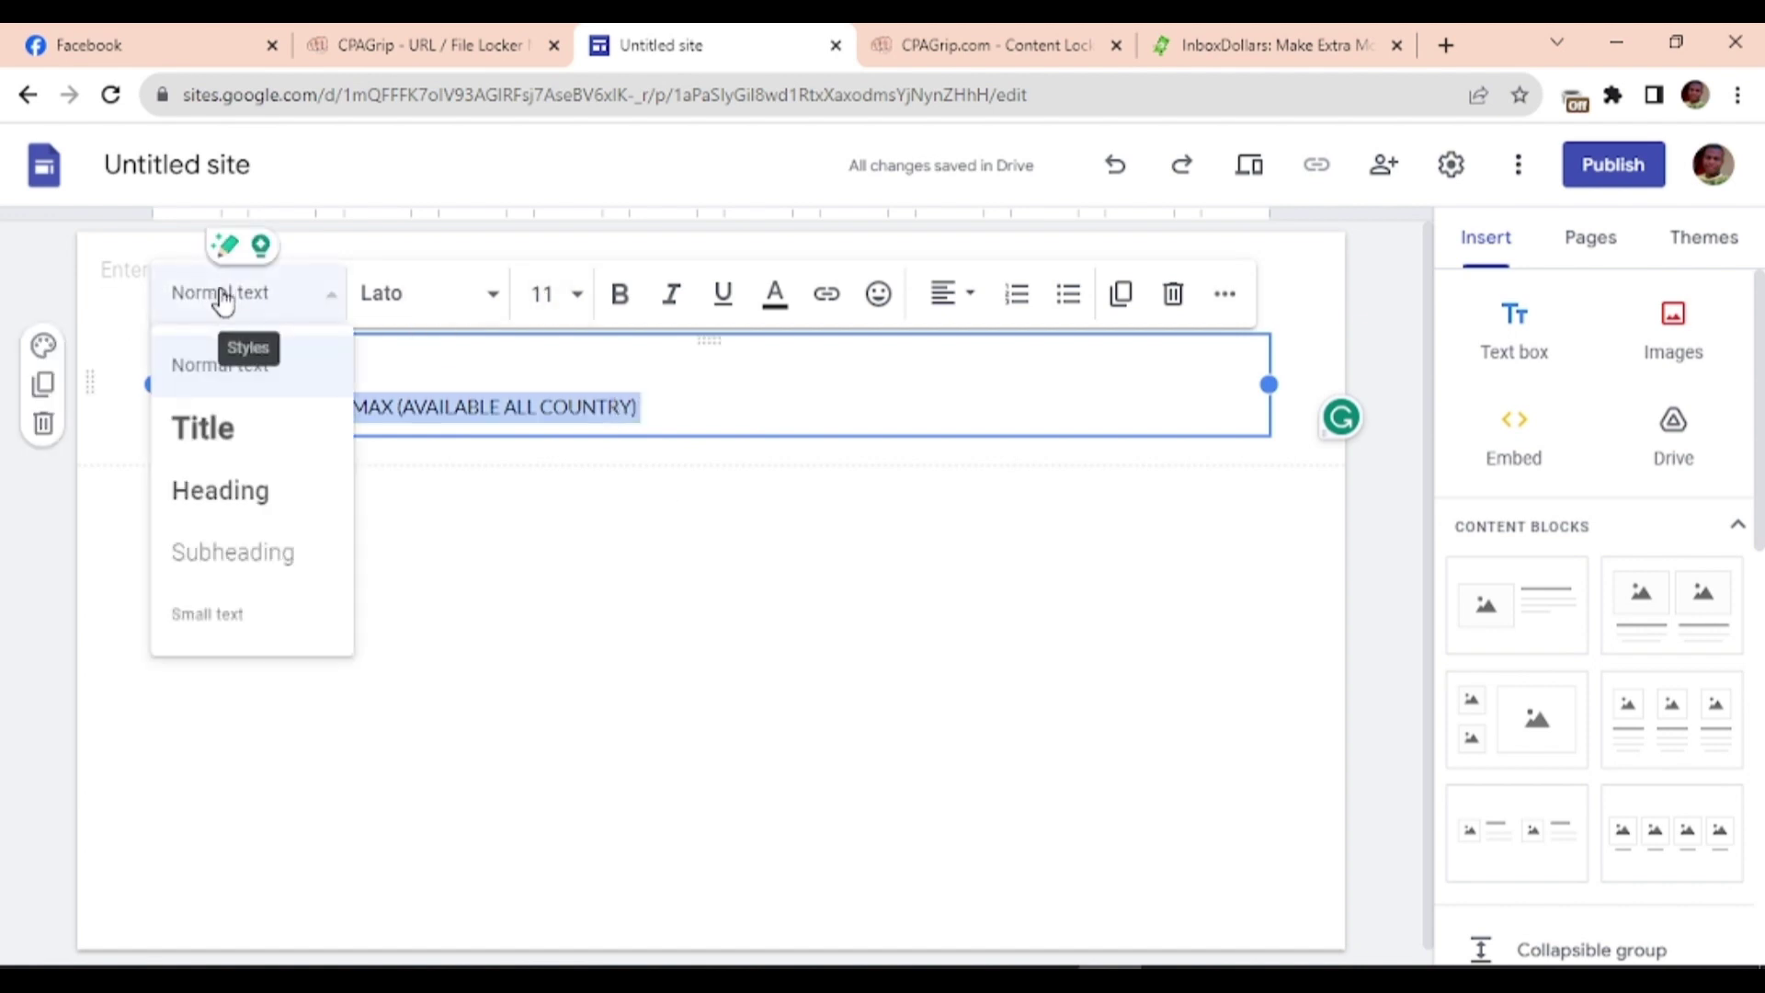
pyautogui.click(232, 427)
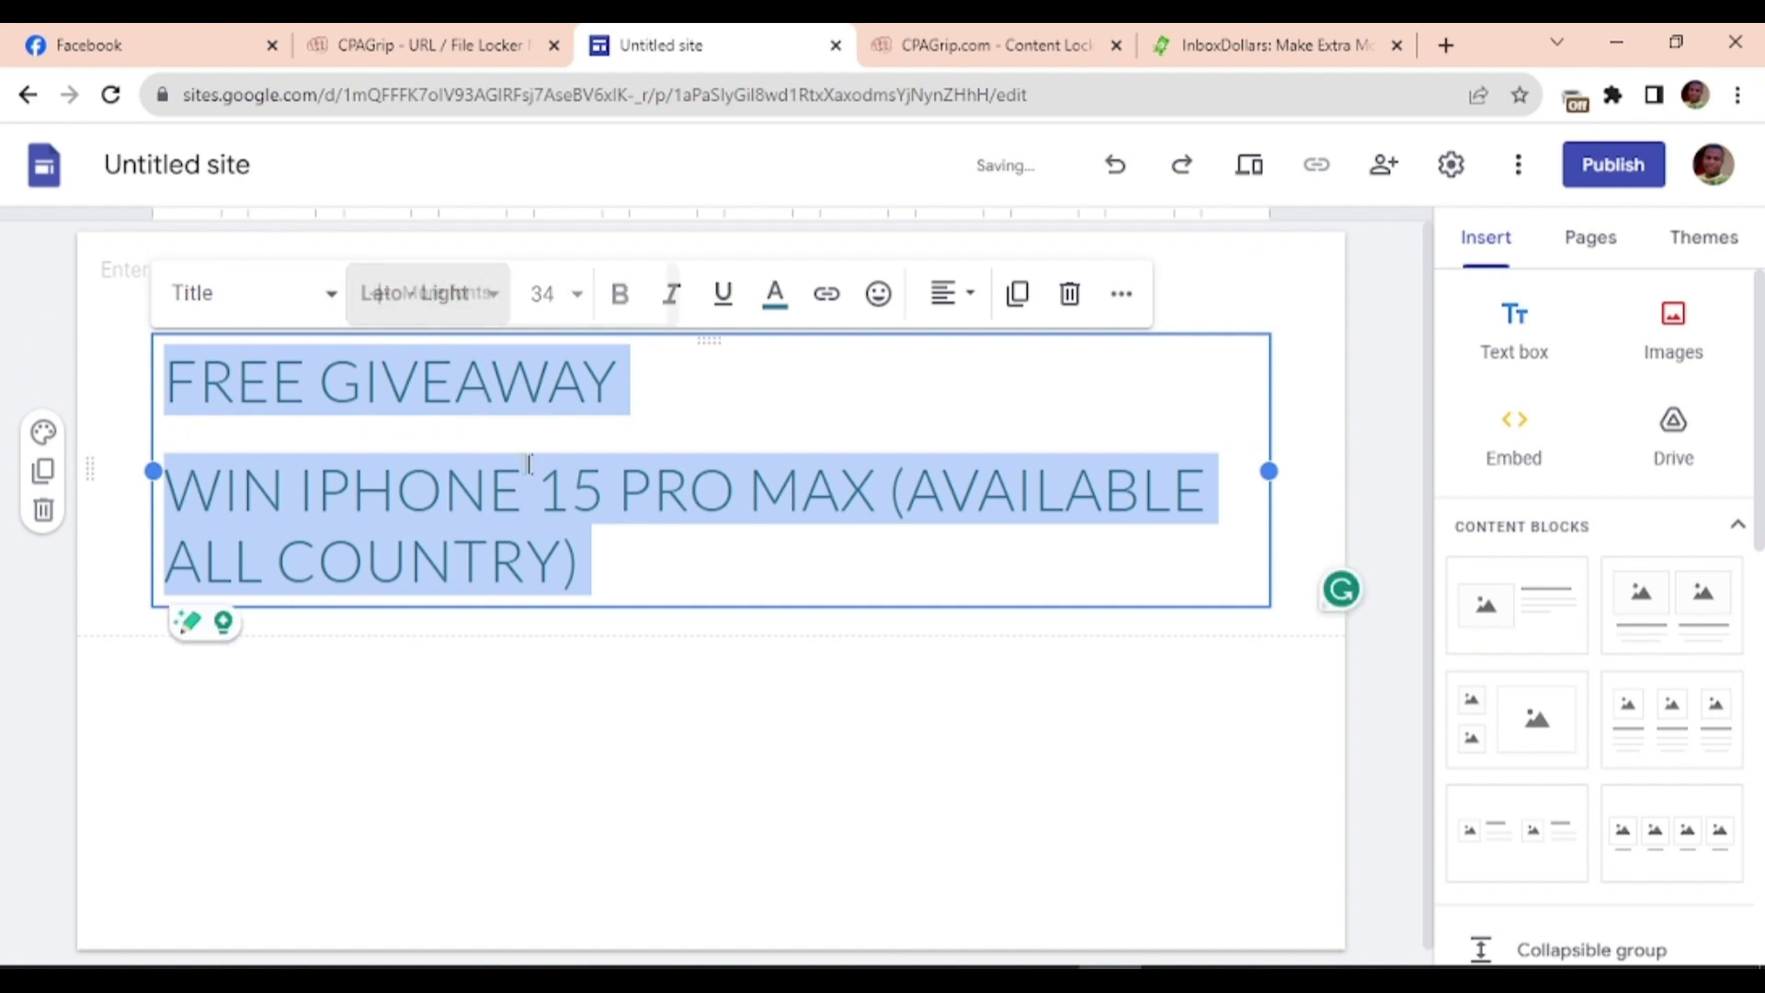
# - Browse the available fonts and set the giveaway heading's font to Lato Black
pyautogui.click(427, 293)
pyautogui.scroll(-5, 460, 736)
pyautogui.moveTo(444, 772)
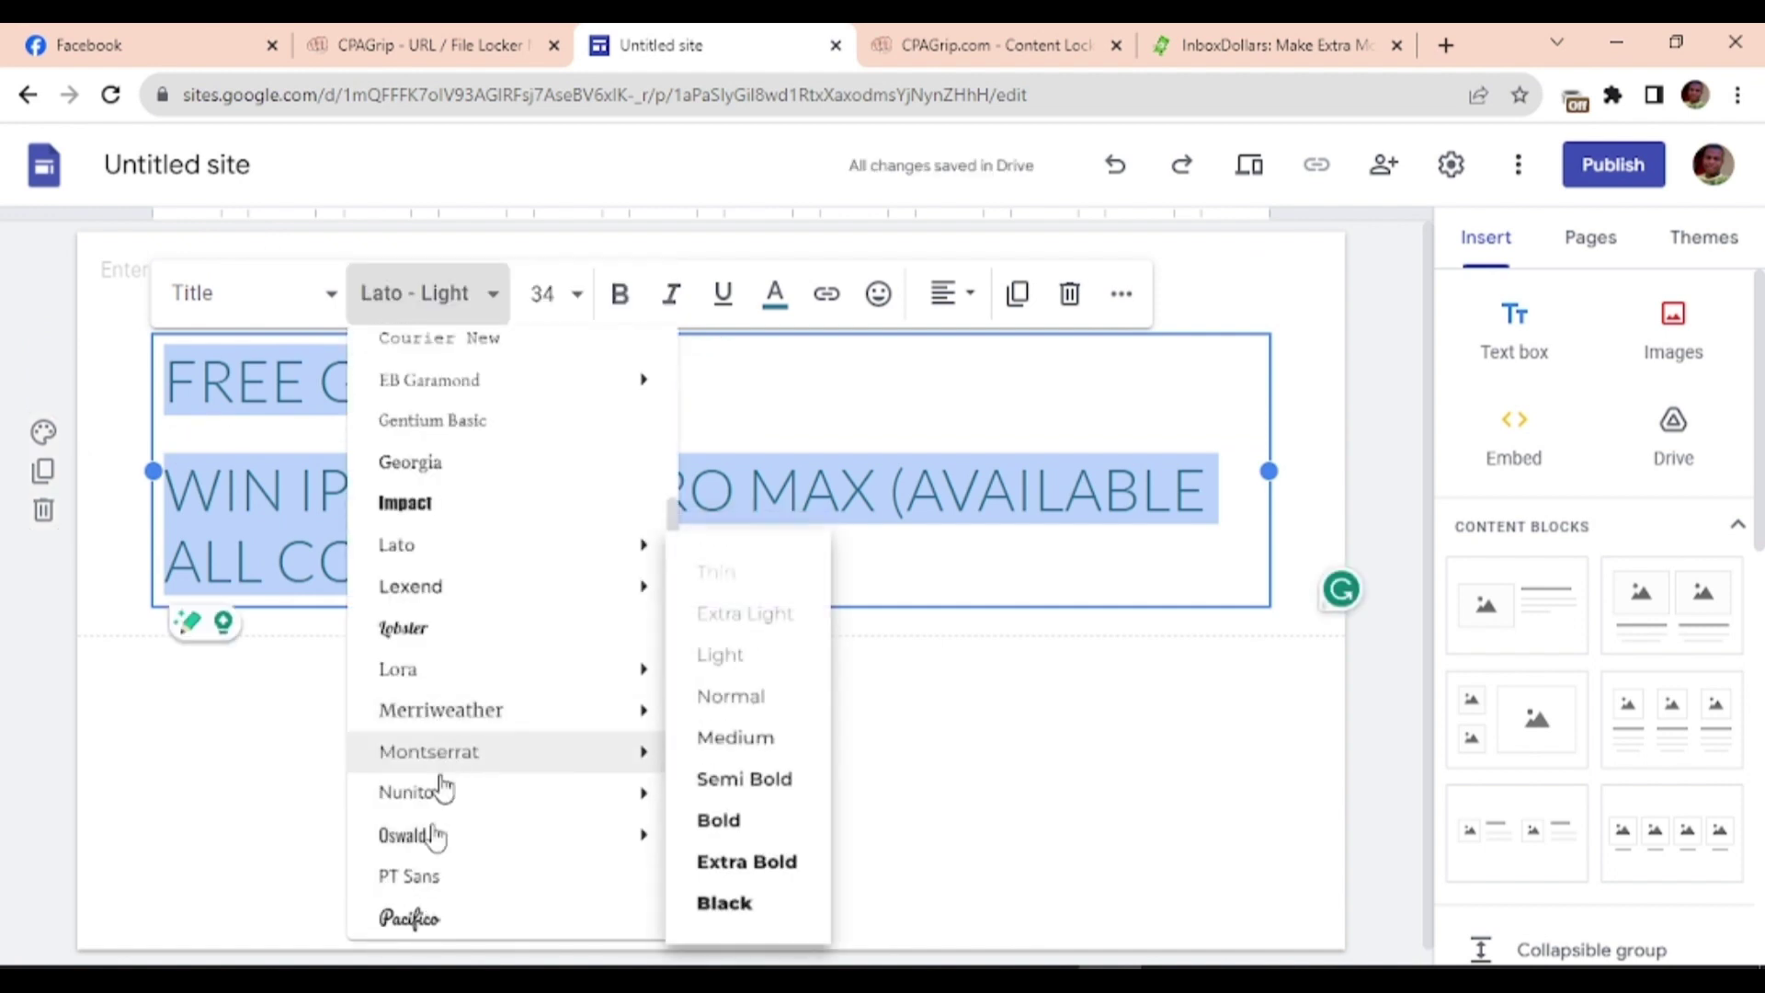
pyautogui.press('Escape')
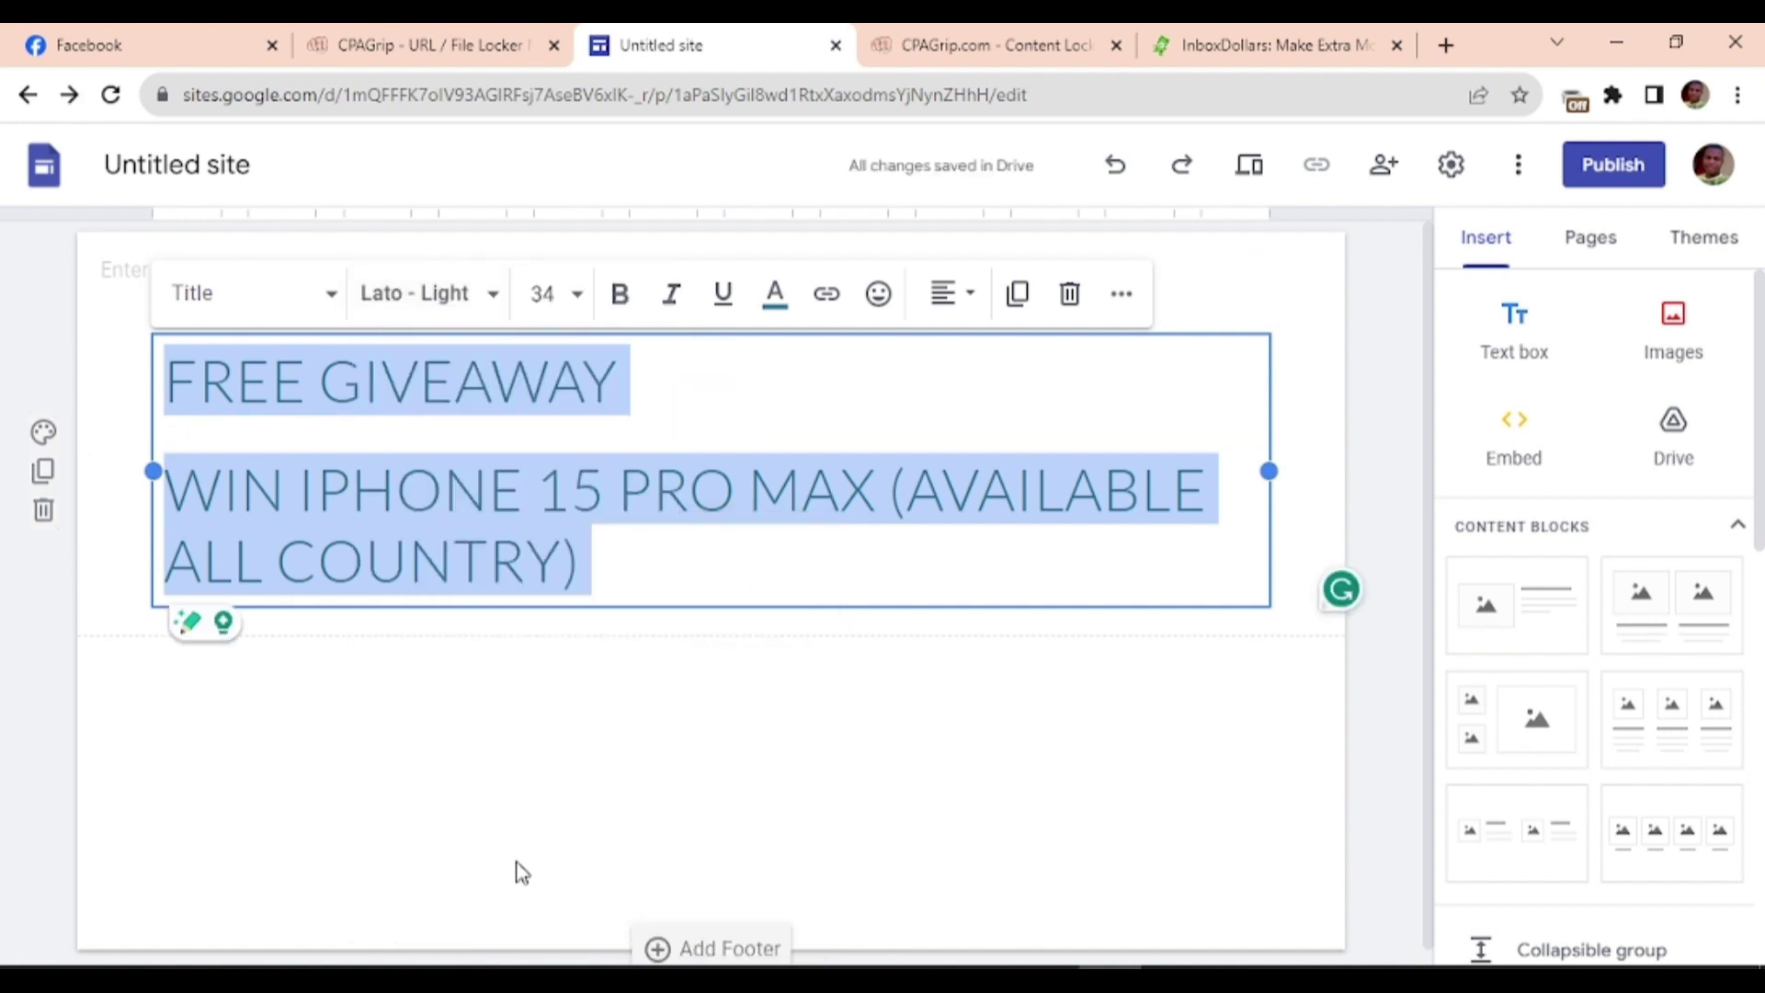
pyautogui.click(442, 296)
pyautogui.moveTo(504, 660)
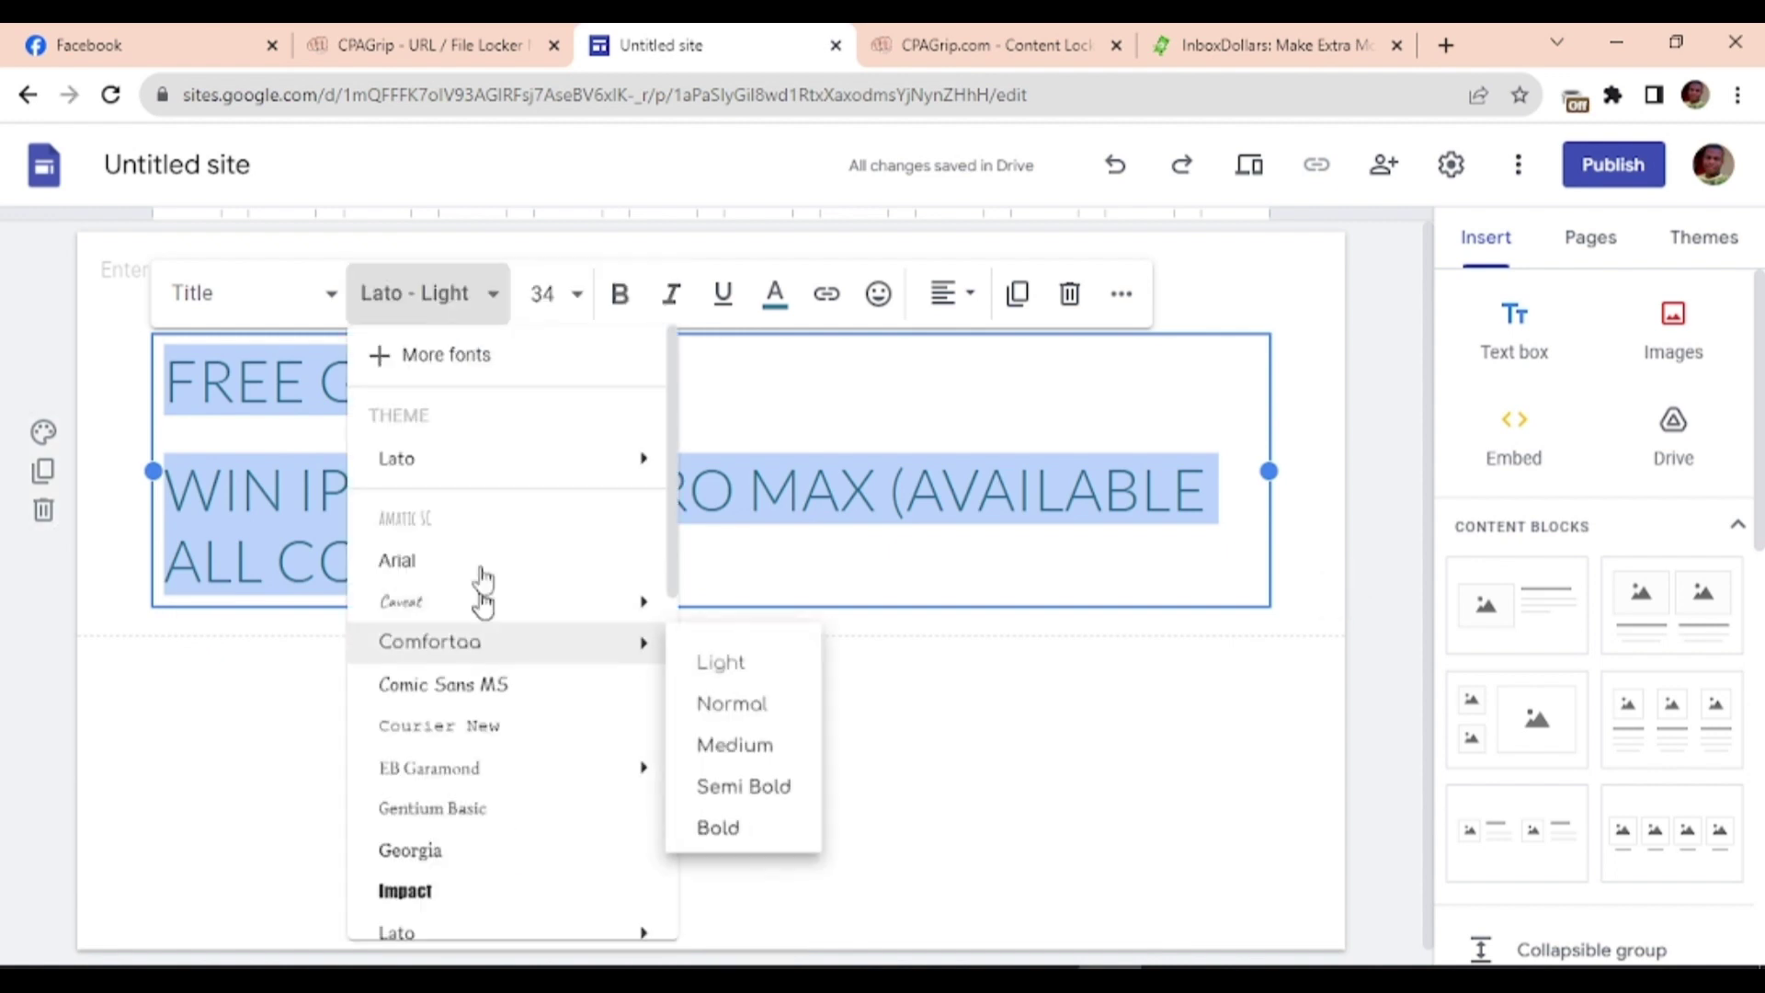
pyautogui.scroll(-4, 488, 897)
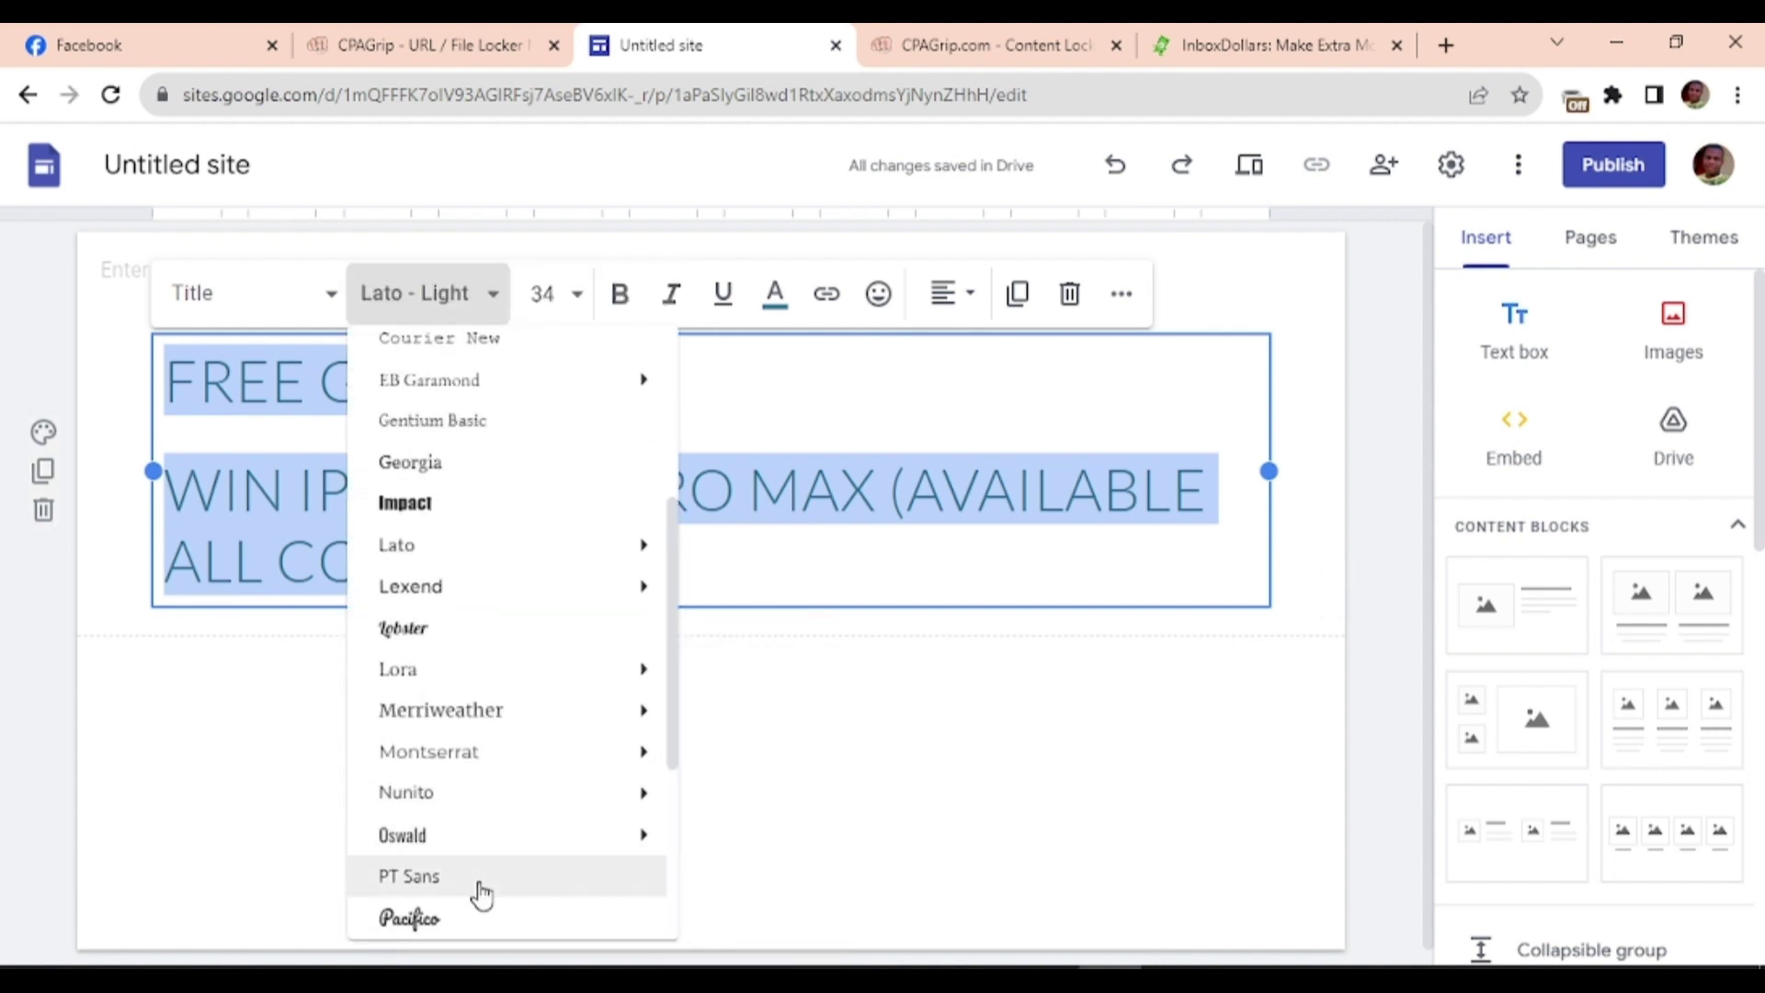
pyautogui.scroll(-2, 480, 892)
pyautogui.moveTo(494, 913)
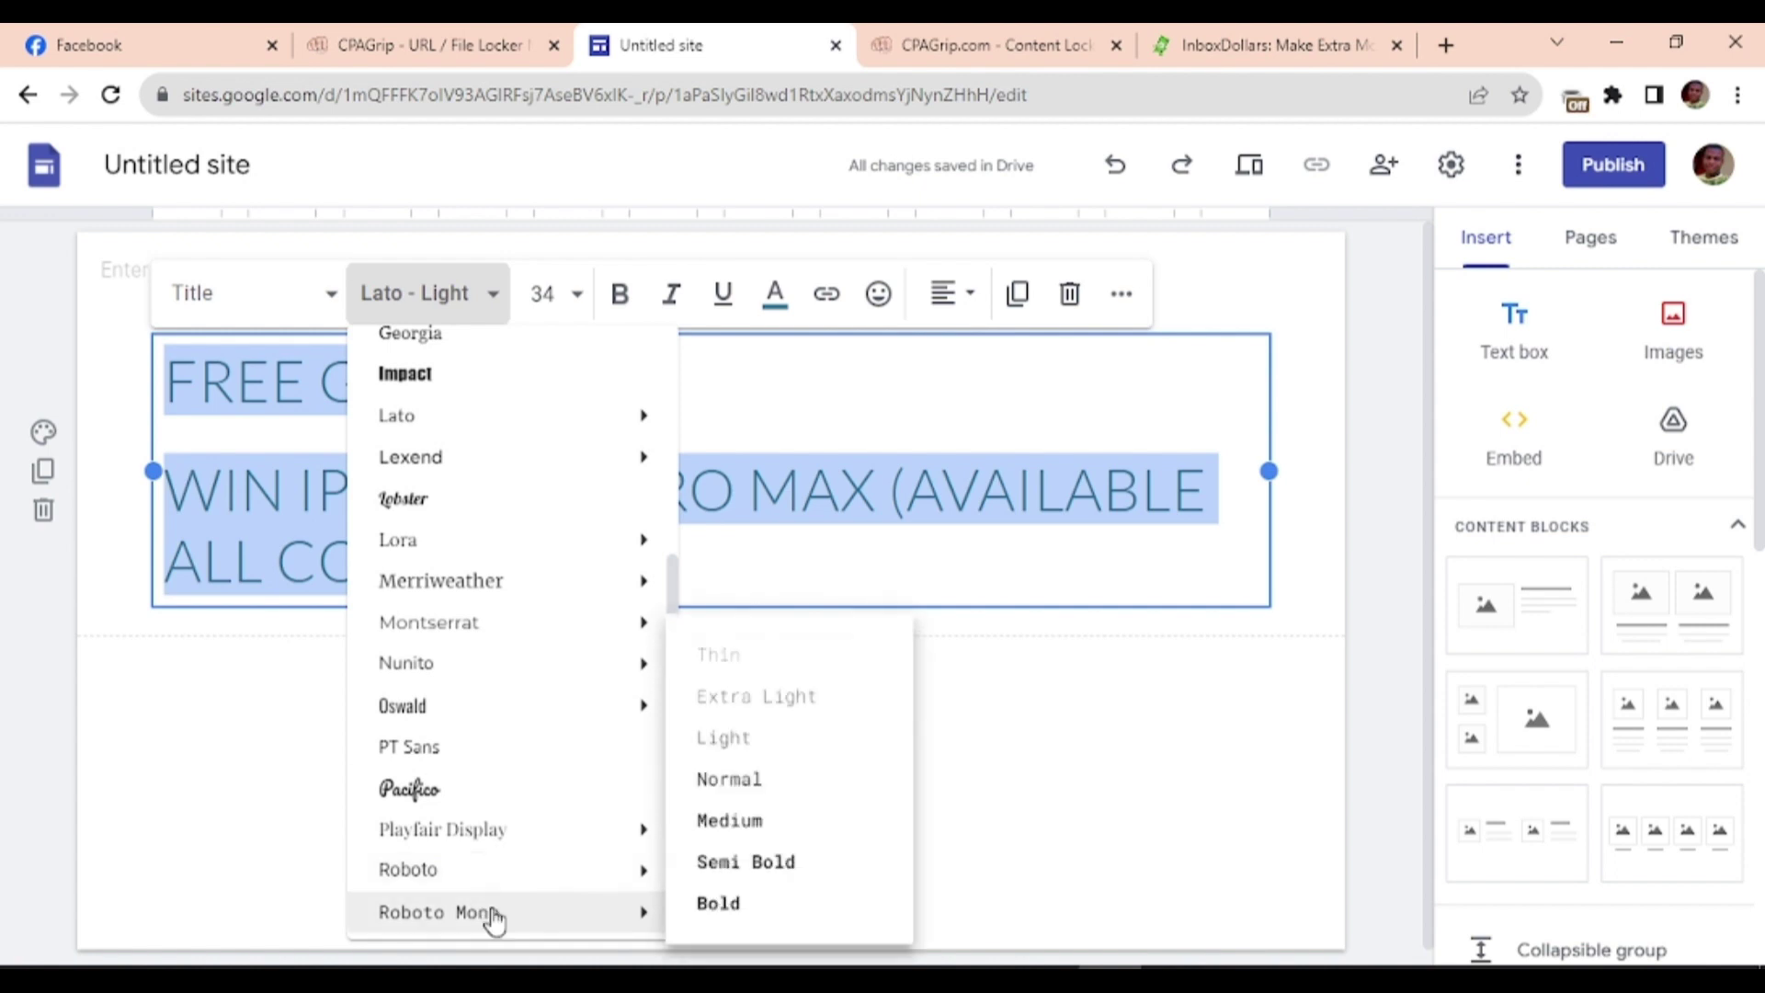
pyautogui.moveTo(545, 841)
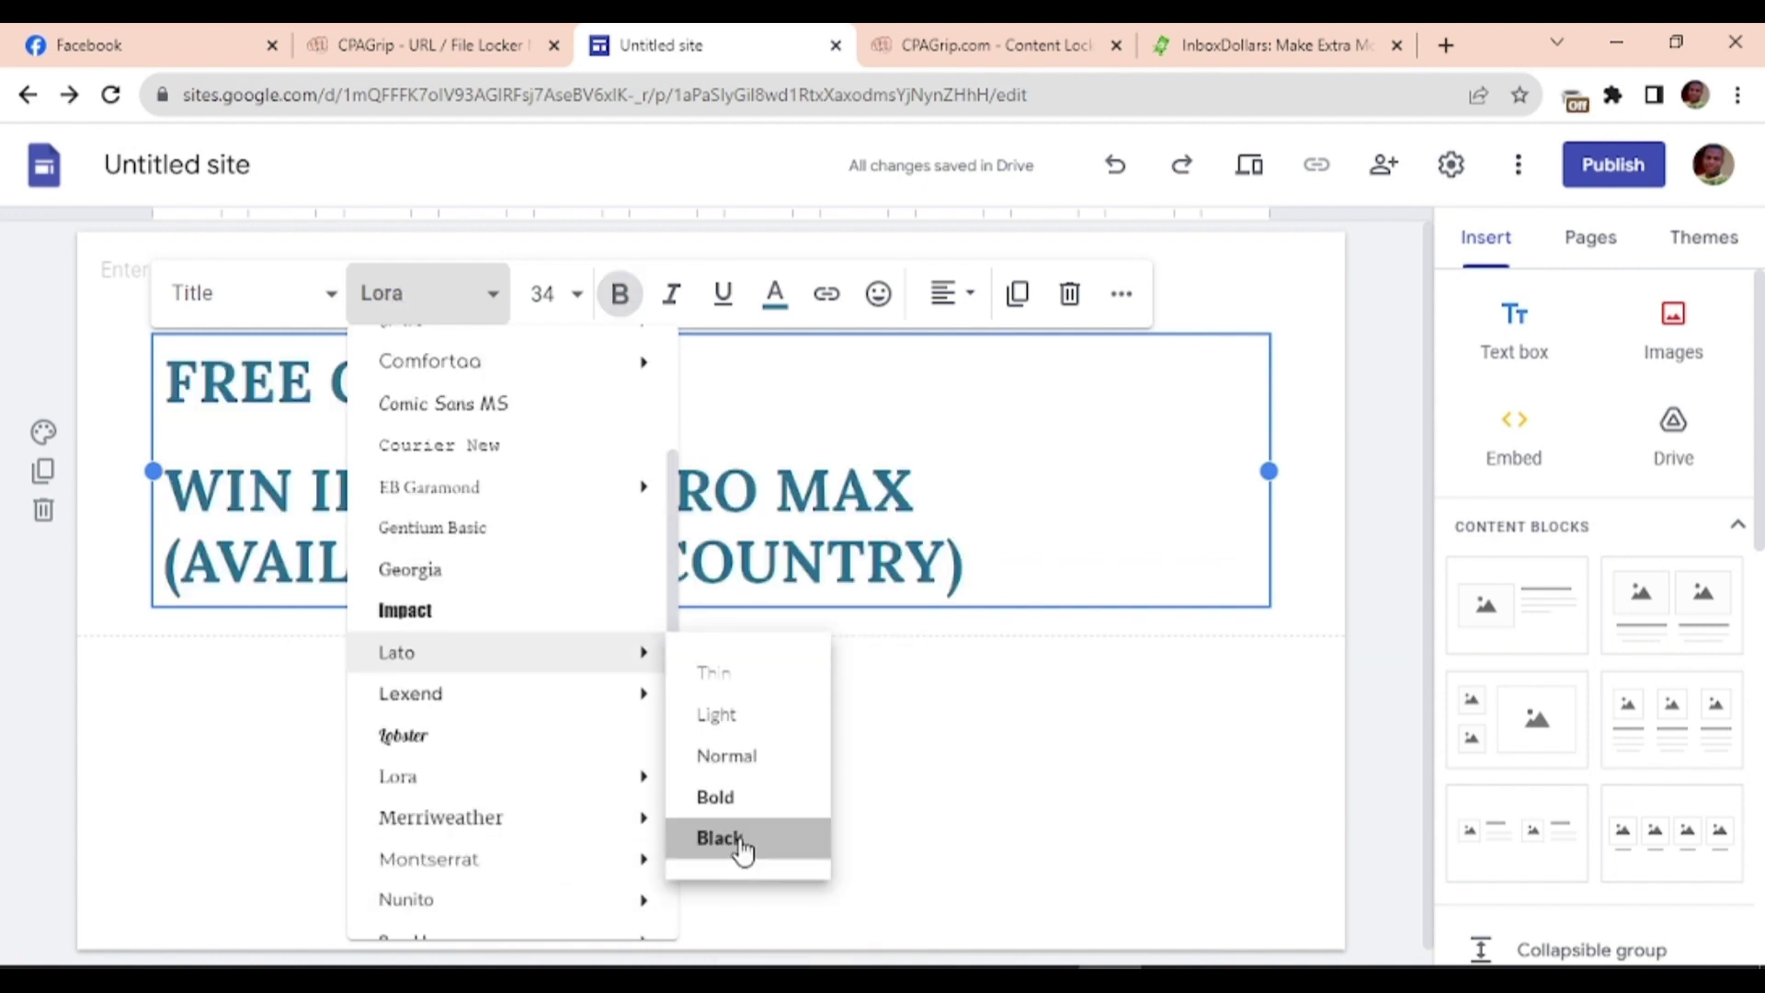
pyautogui.click(736, 838)
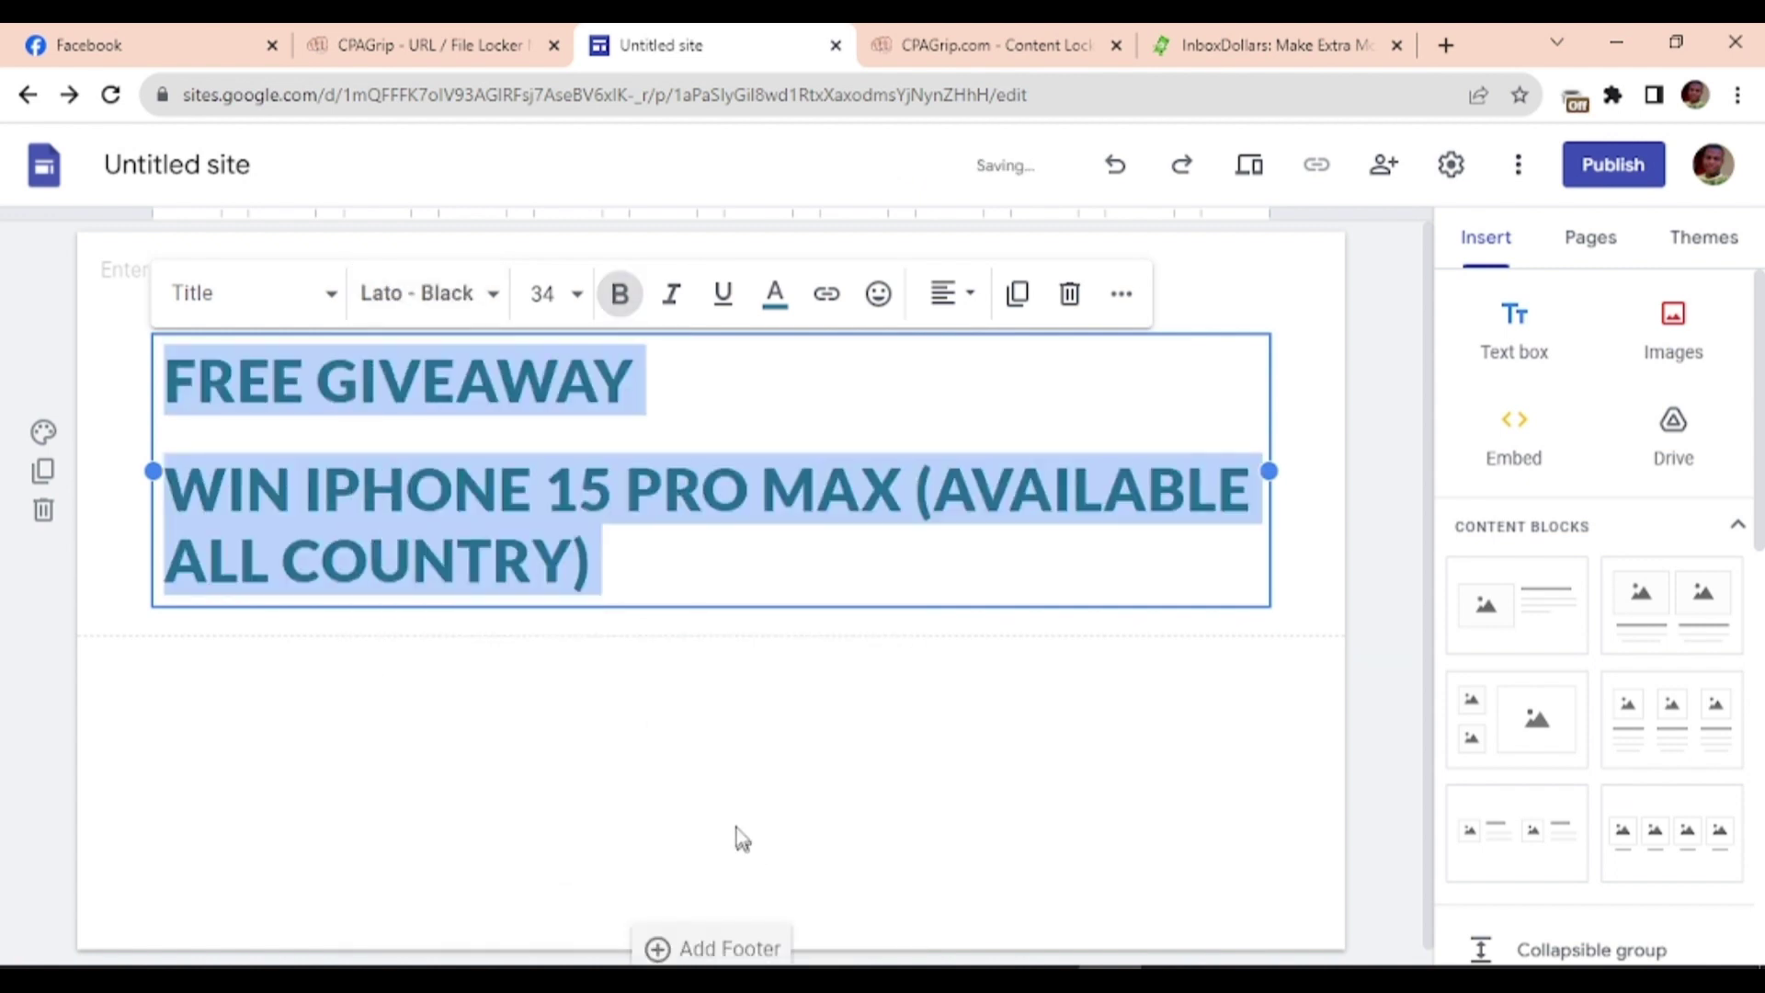
# - Center-align both lines of the giveaway heading
pyautogui.click(692, 563)
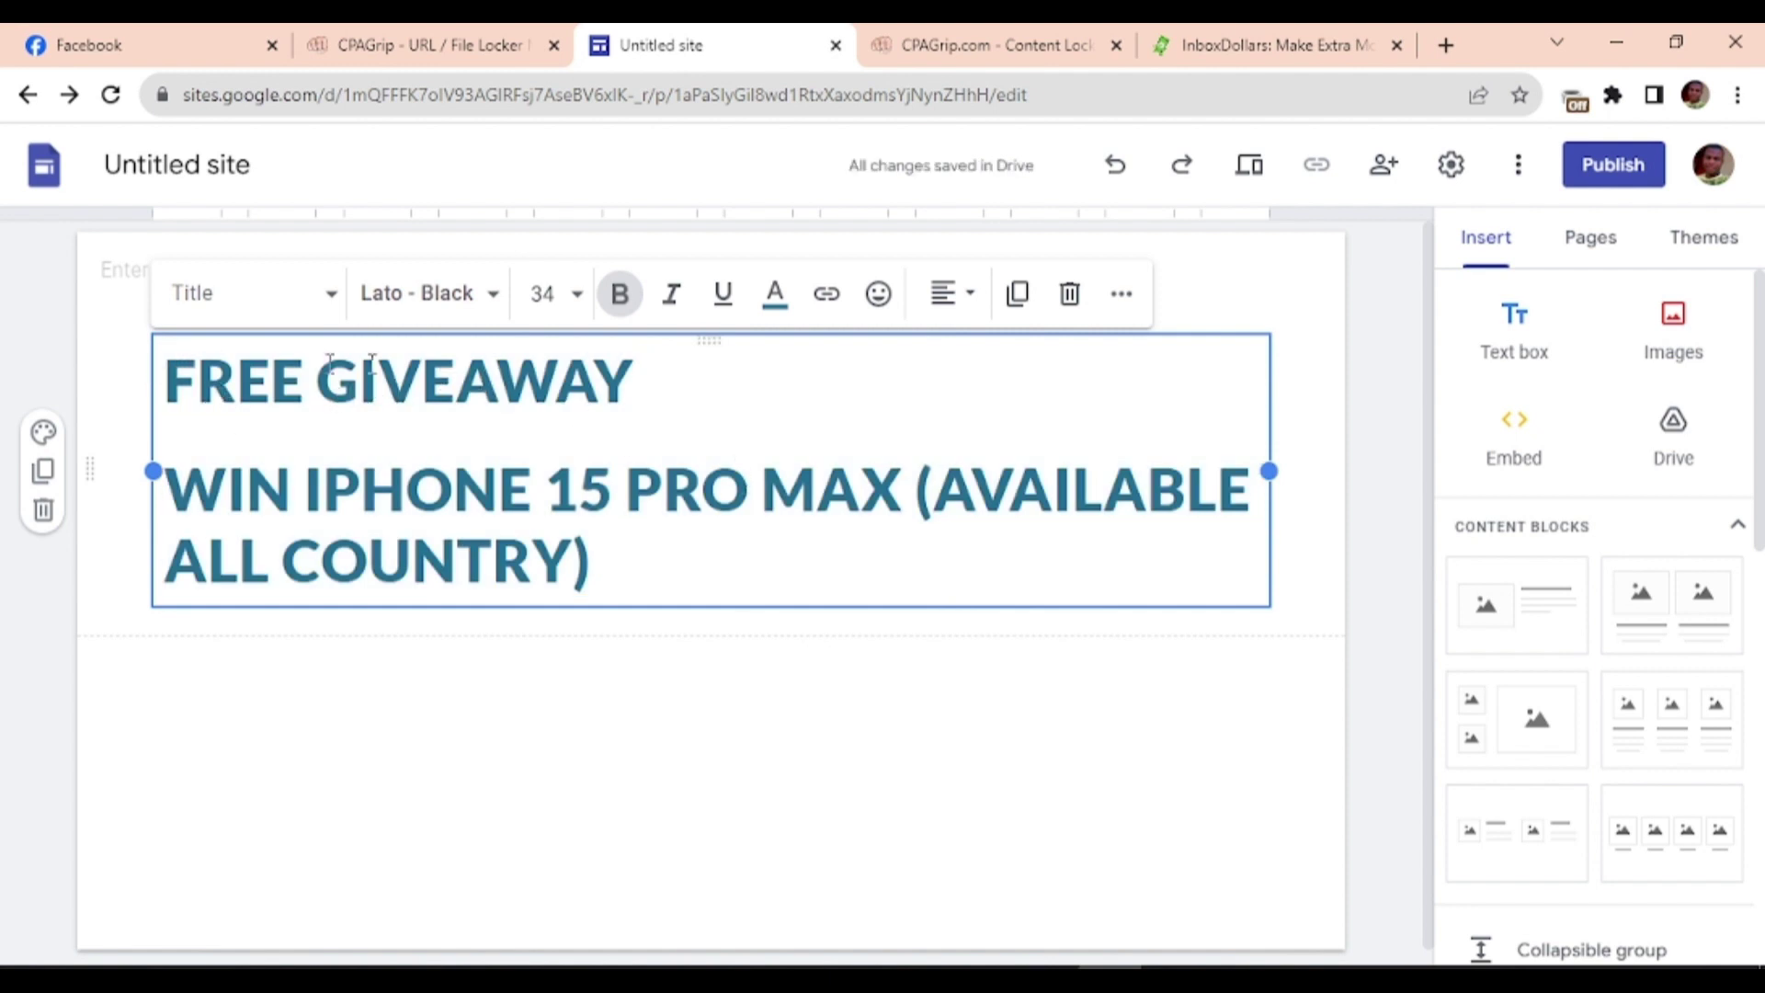
pyautogui.moveTo(171, 377); pyautogui.dragTo(749, 560)
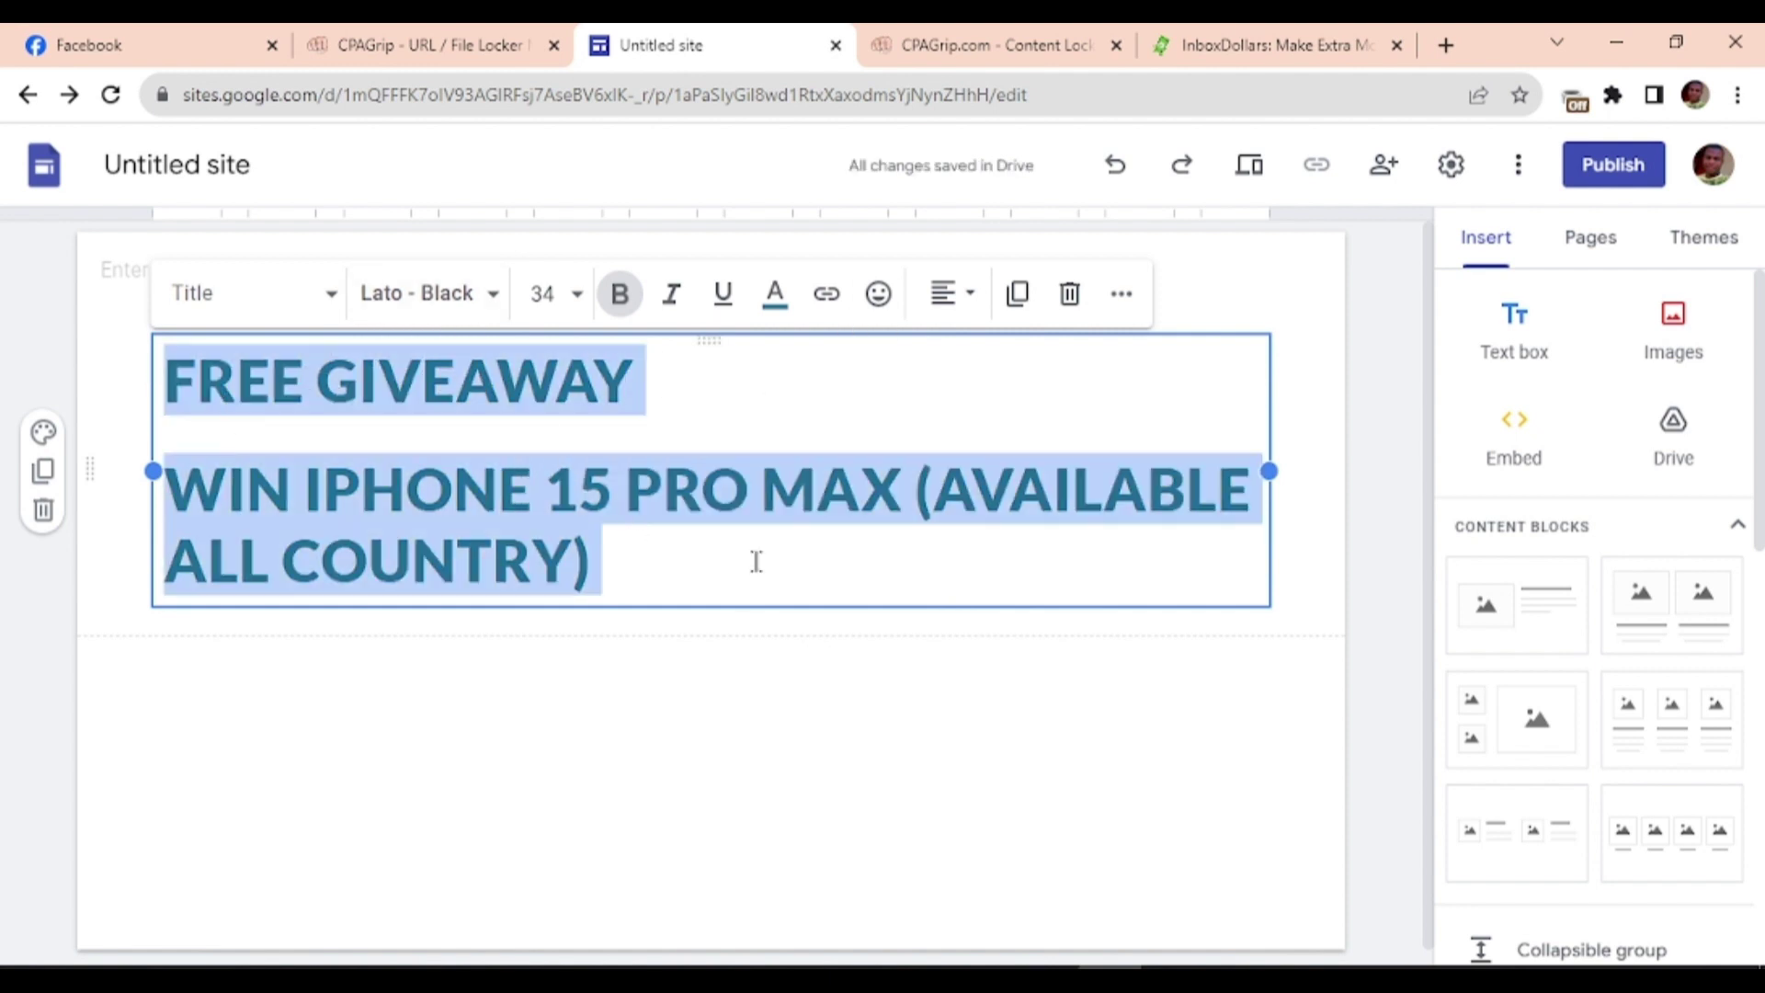
pyautogui.click(927, 308)
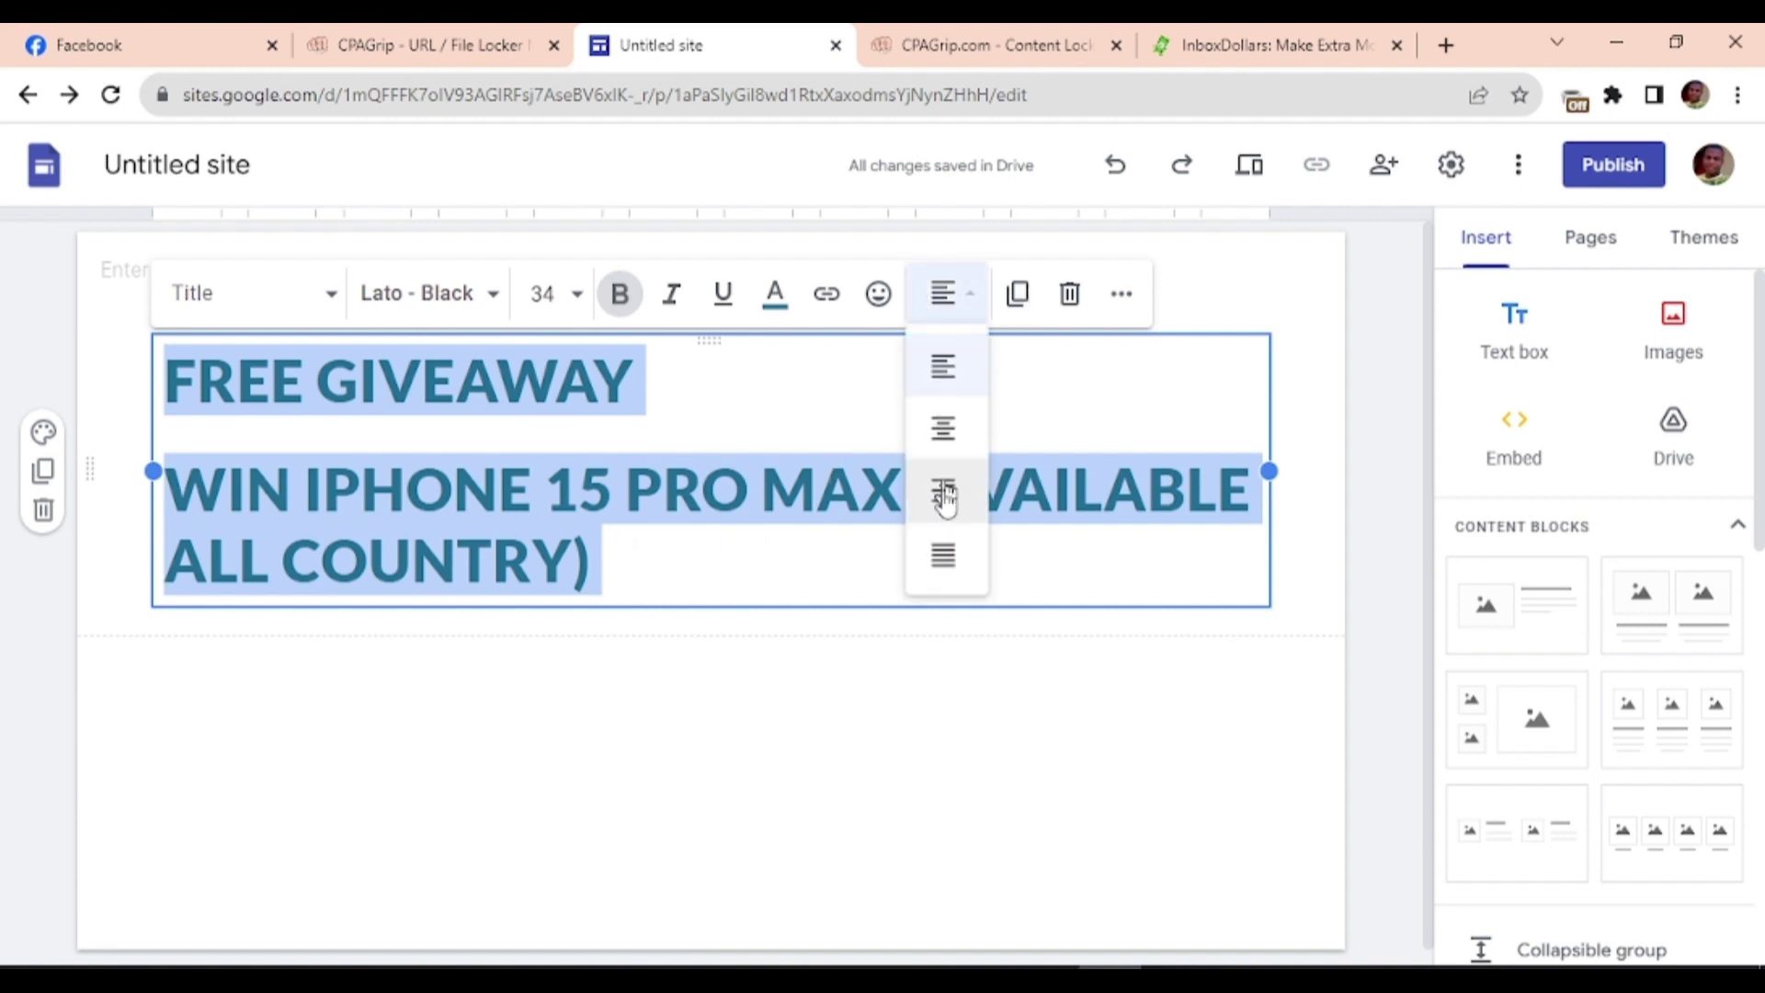
pyautogui.click(937, 434)
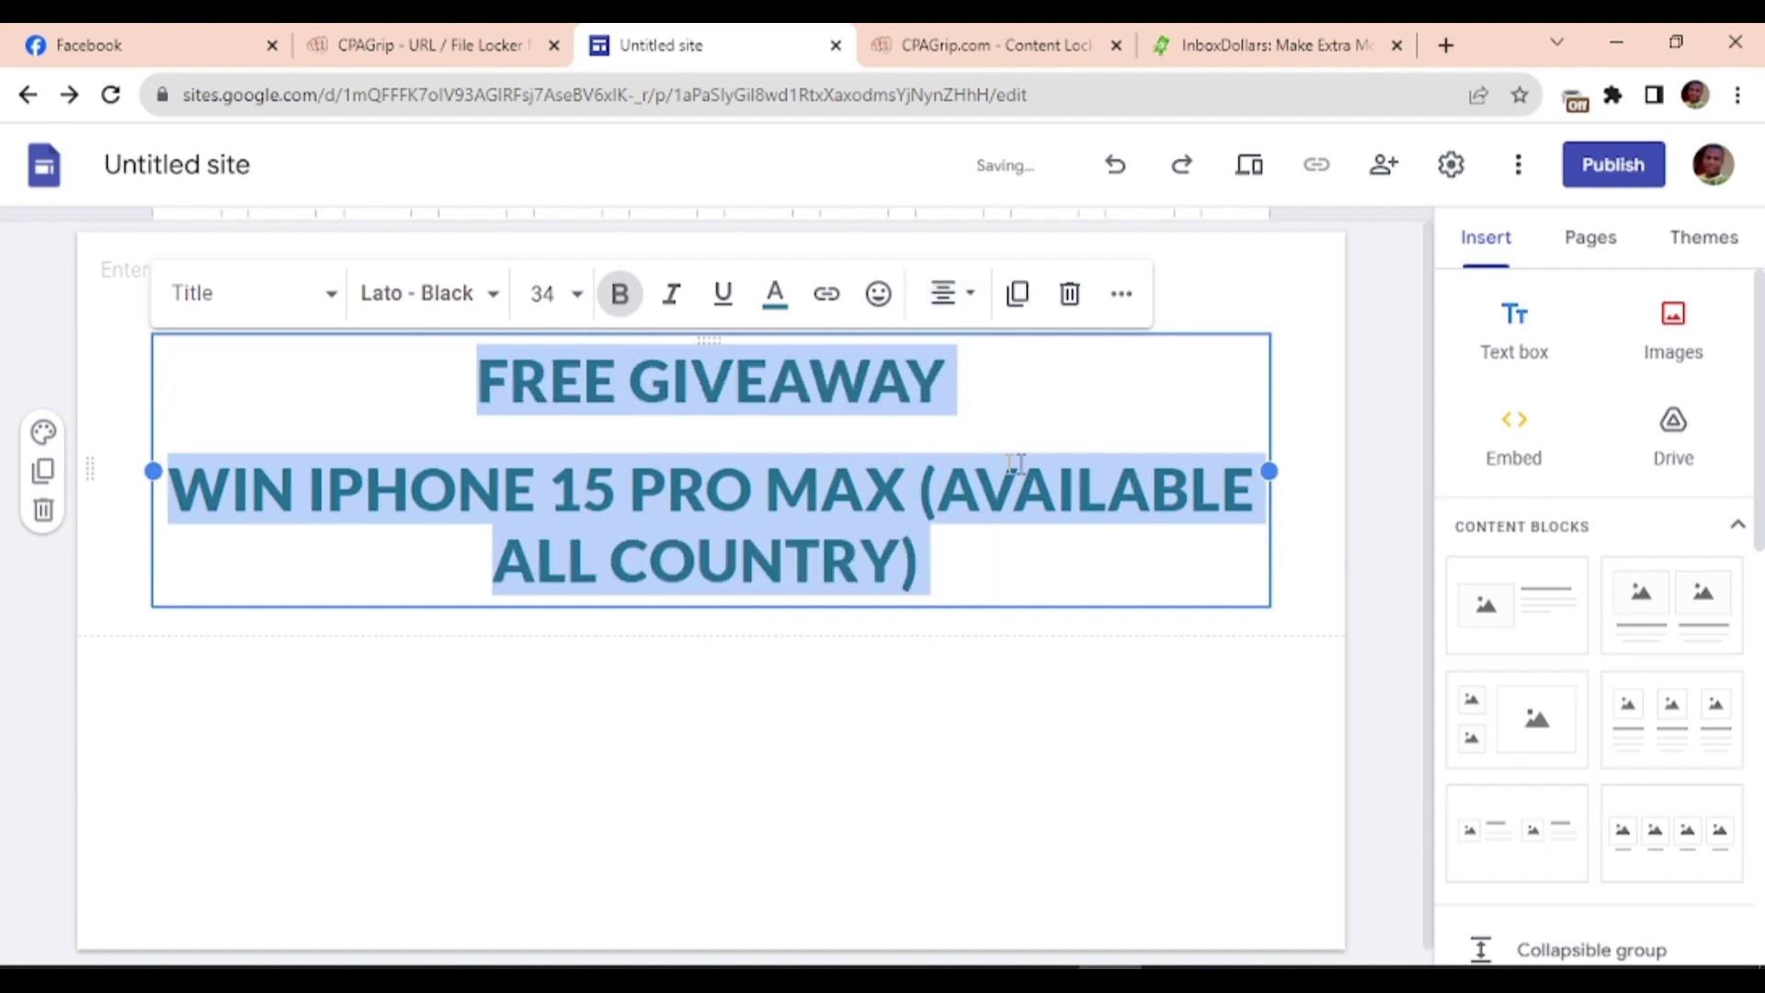
# - Set the giveaway heading's font size to 30 and join its two lines into one paragraph
pyautogui.click(634, 491)
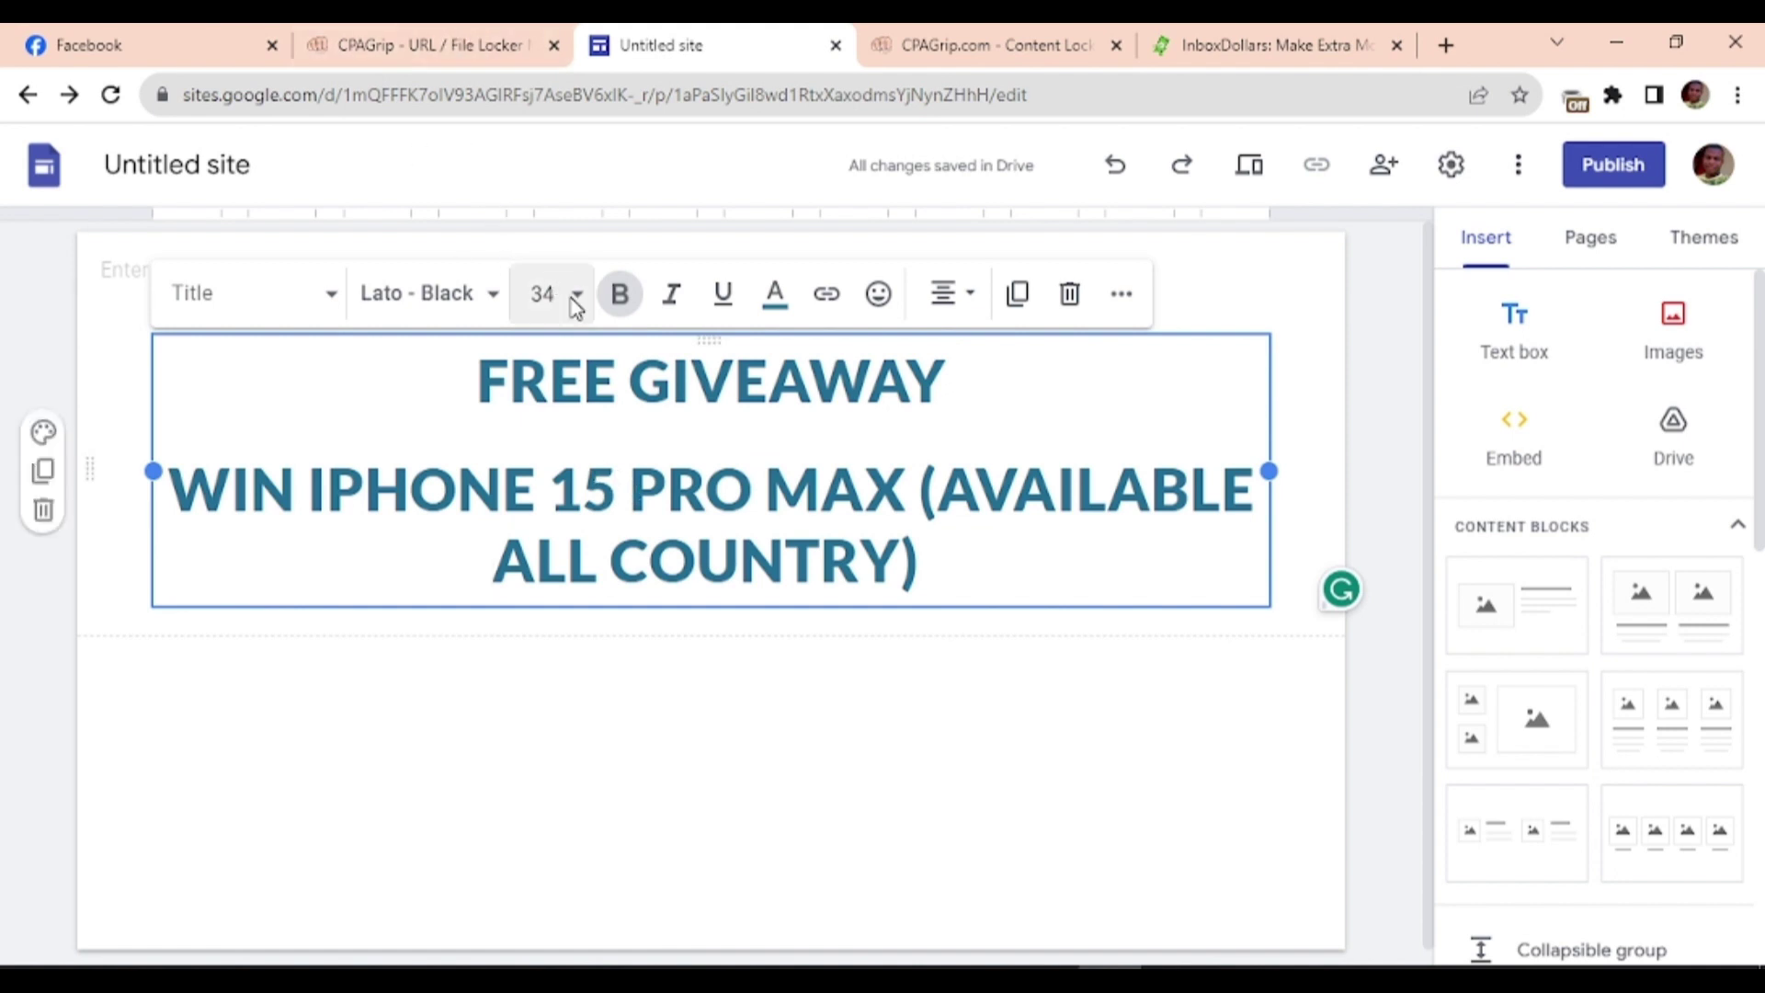
pyautogui.hotkey('ctrl', 'a')
pyautogui.click(543, 295)
pyautogui.press('BackSpace')
pyautogui.press('BackSpace')
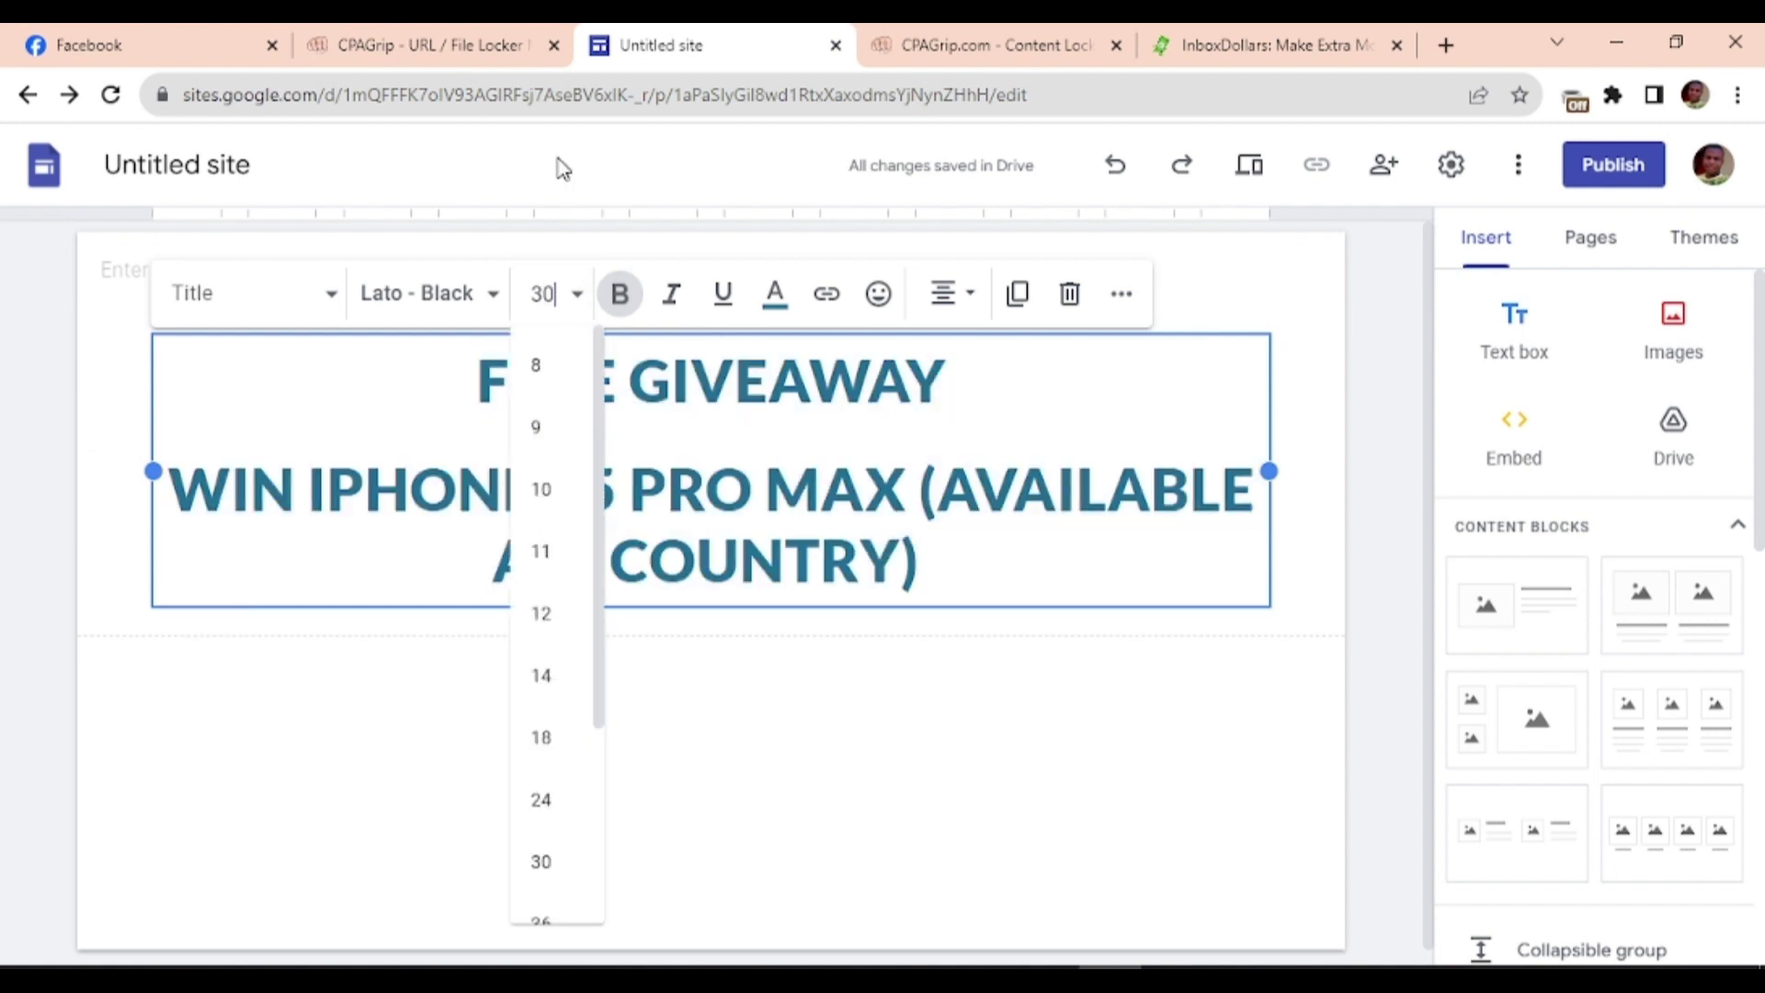
pyautogui.press('Return')
pyautogui.click(853, 563)
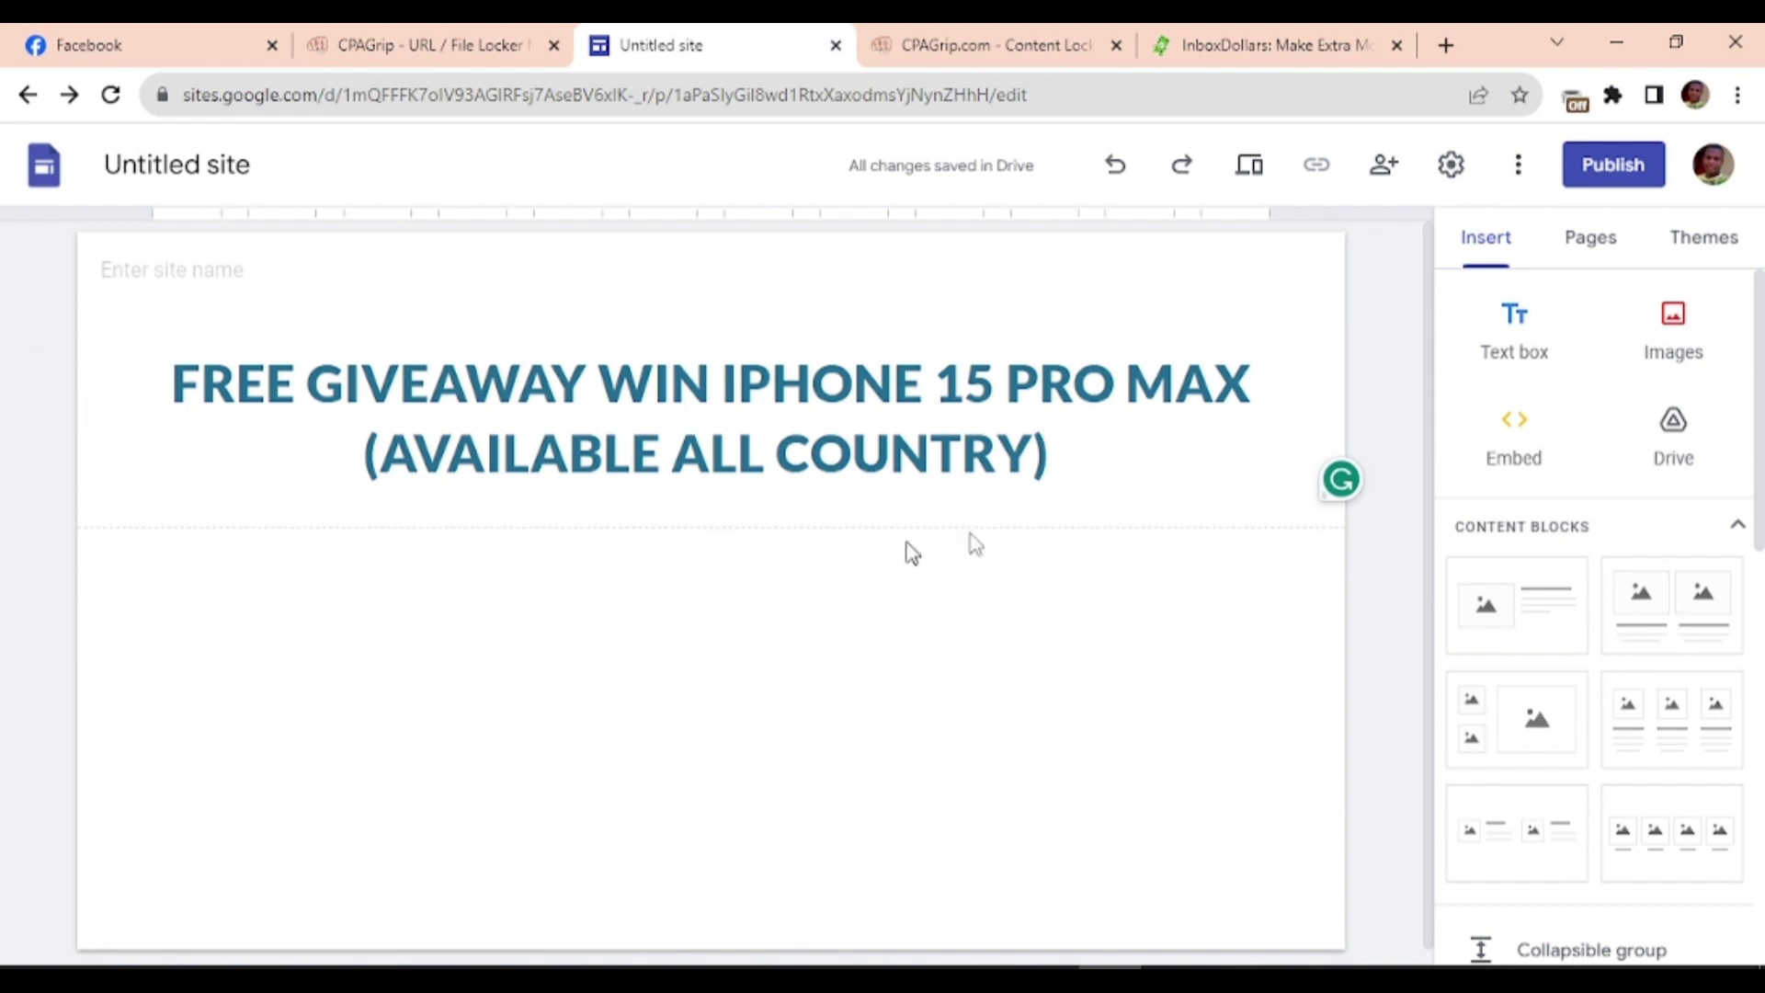
# - Upload the first five iPhone photos dated today in the Downloads folder and place them below the giveaway heading
pyautogui.click(1671, 349)
pyautogui.click(1659, 428)
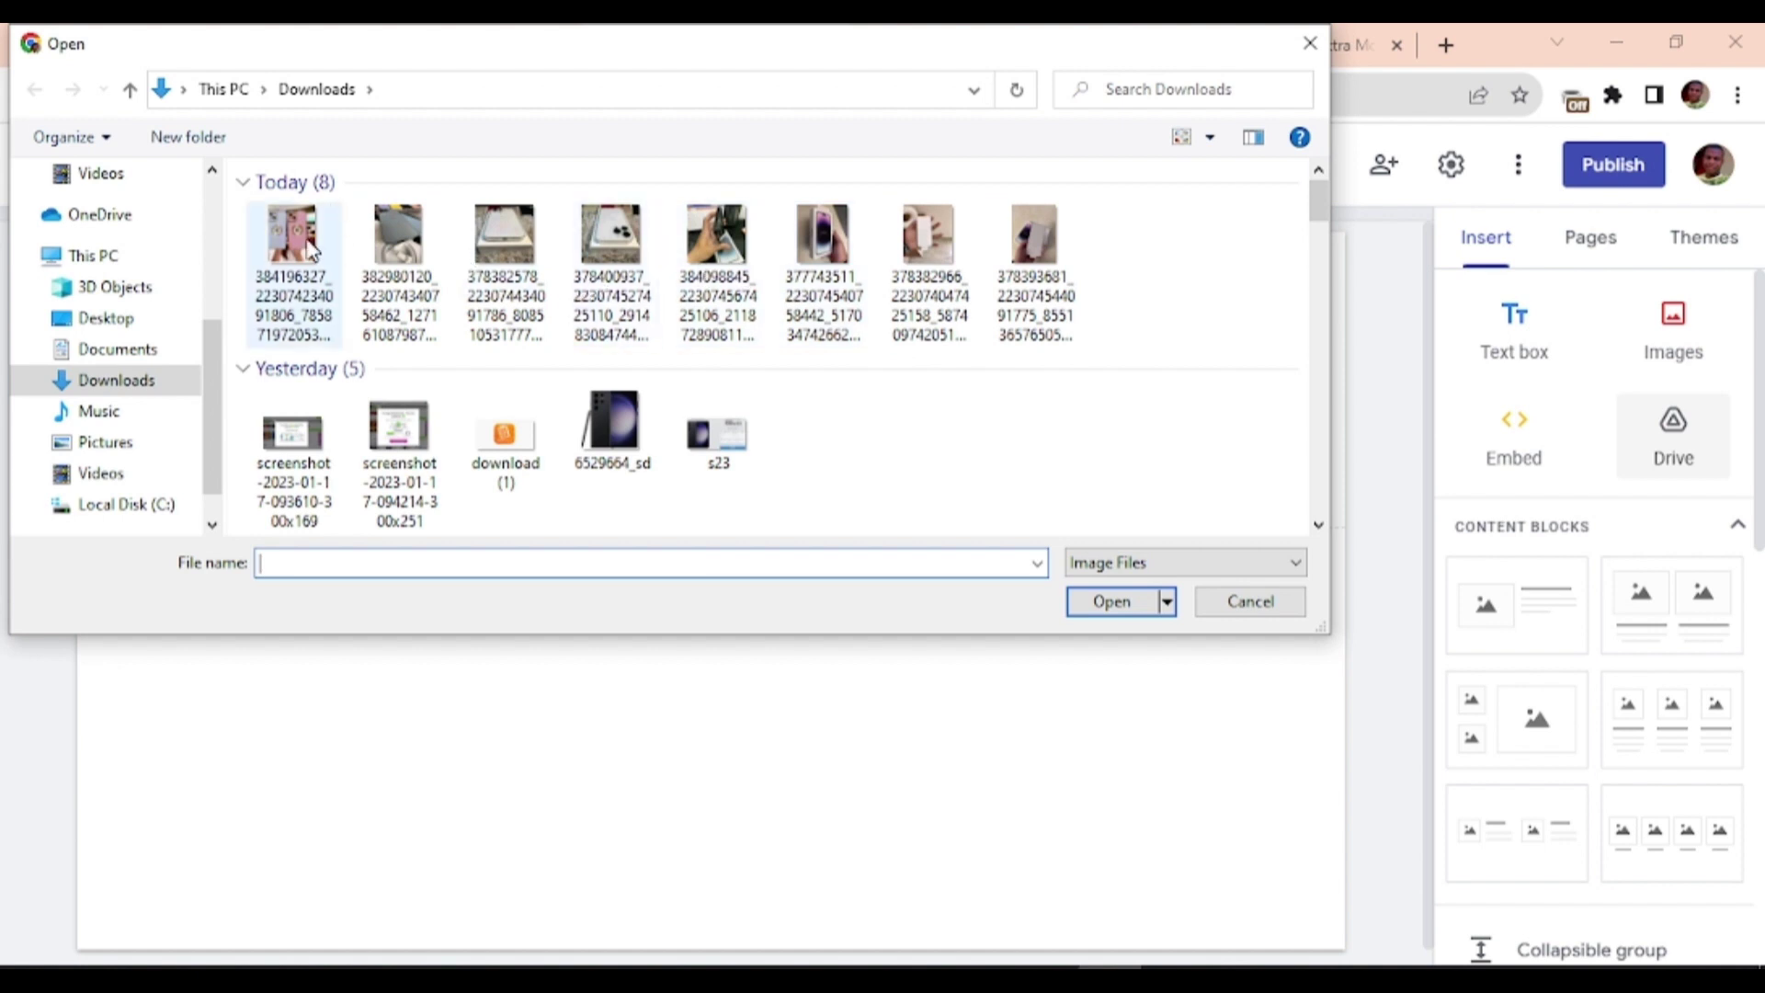
pyautogui.click(1033, 266)
pyautogui.keyDown('ctrl'); pyautogui.click(927, 259); pyautogui.keyUp('ctrl')
pyautogui.keyDown('ctrl'); pyautogui.click(823, 259); pyautogui.keyUp('ctrl')
pyautogui.keyDown('ctrl'); pyautogui.click(690, 266); pyautogui.keyUp('ctrl')
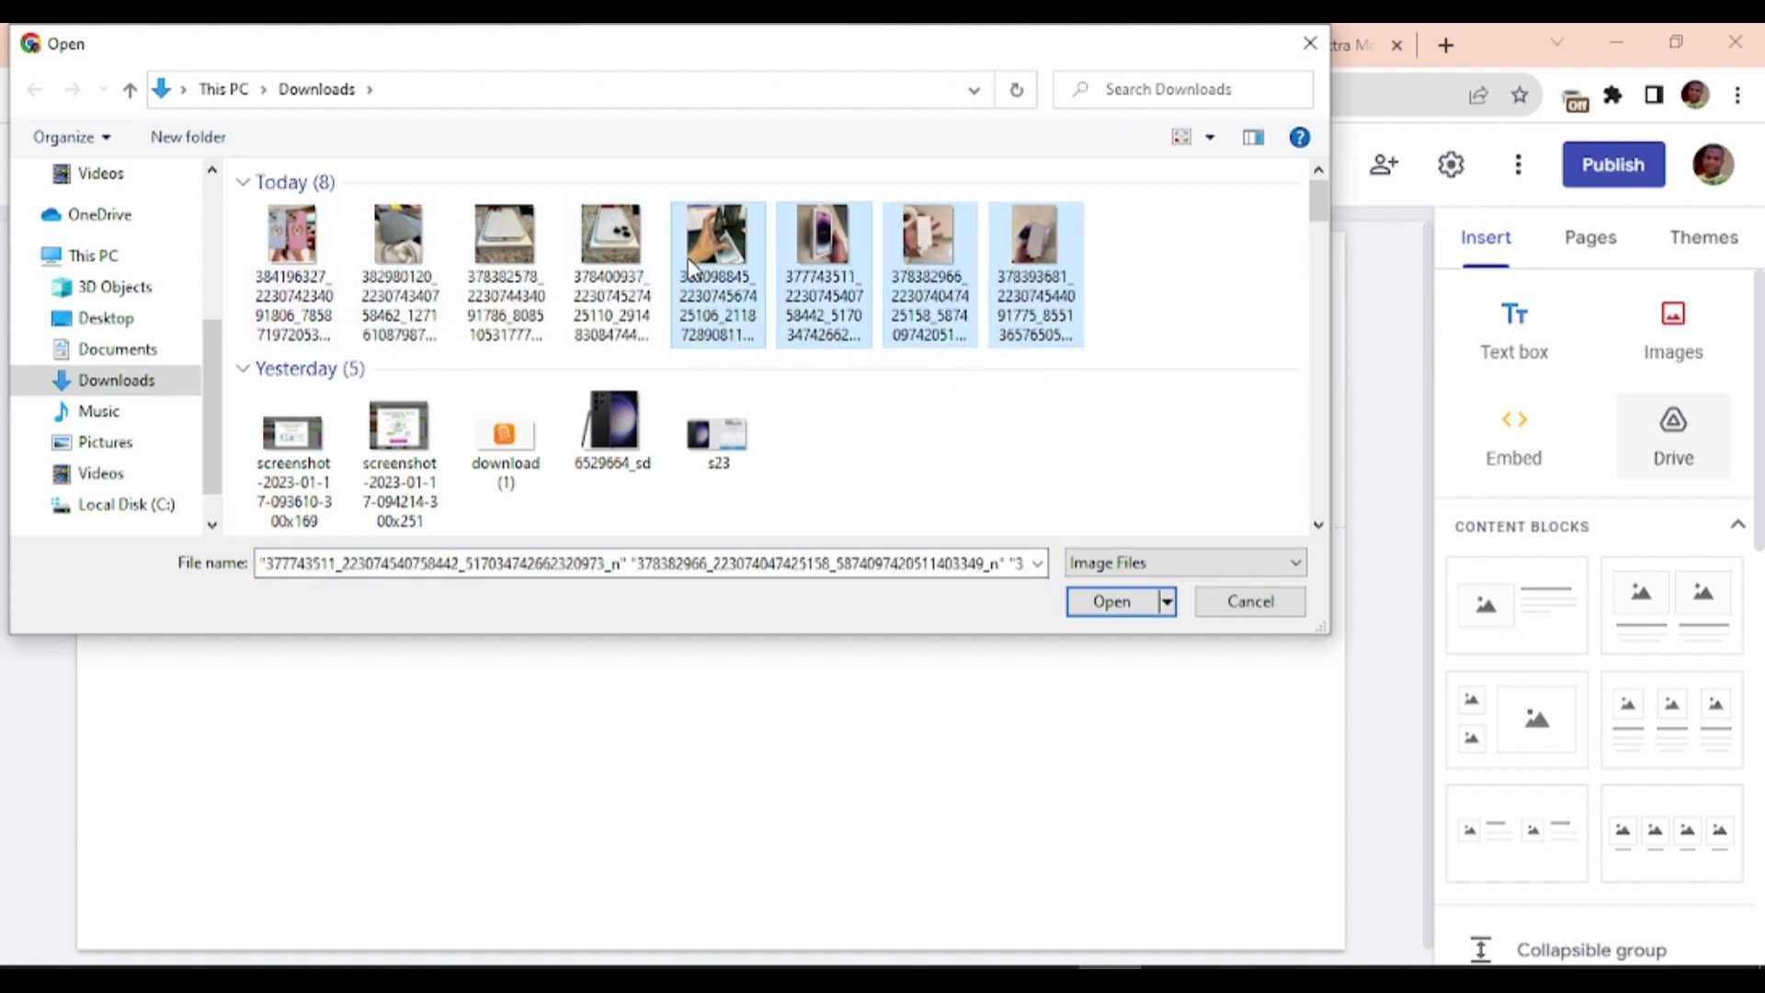
pyautogui.keyDown('shift'); pyautogui.click(611, 266); pyautogui.keyUp('shift')
pyautogui.keyDown('shift'); pyautogui.click(506, 267); pyautogui.keyUp('shift')
pyautogui.keyDown('shift'); pyautogui.click(400, 262); pyautogui.keyUp('shift')
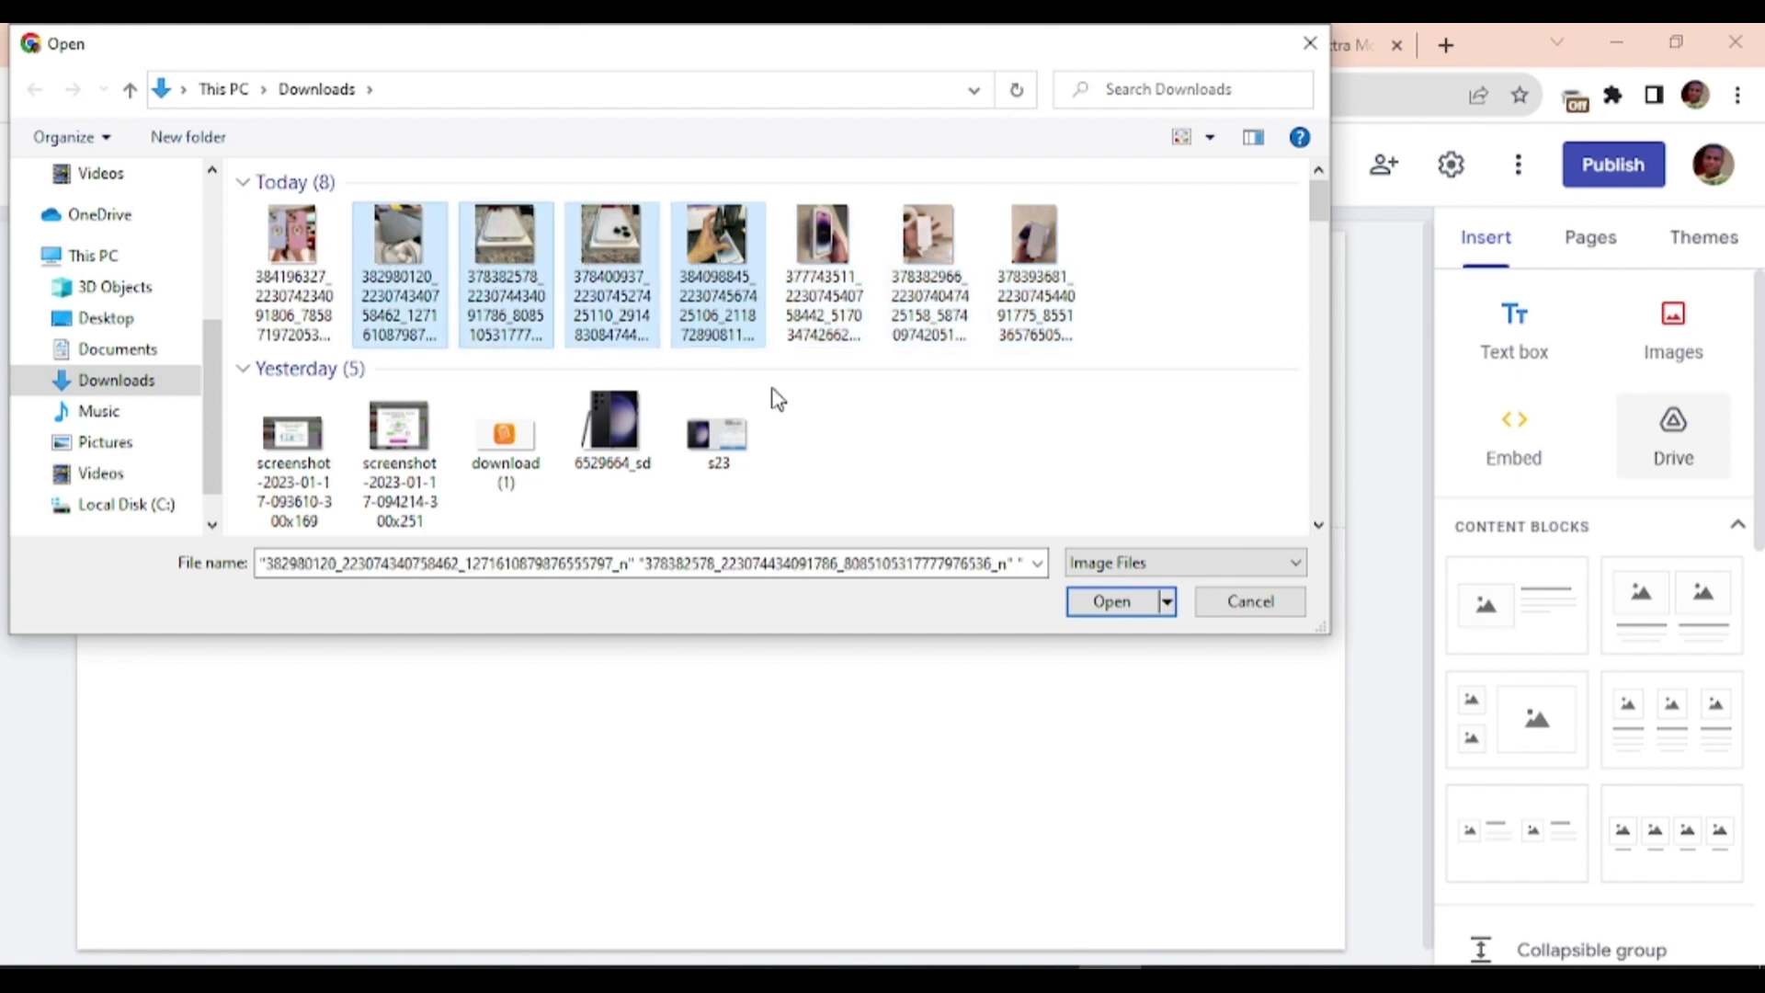
pyautogui.keyDown('shift'); pyautogui.click(276, 259); pyautogui.keyUp('shift')
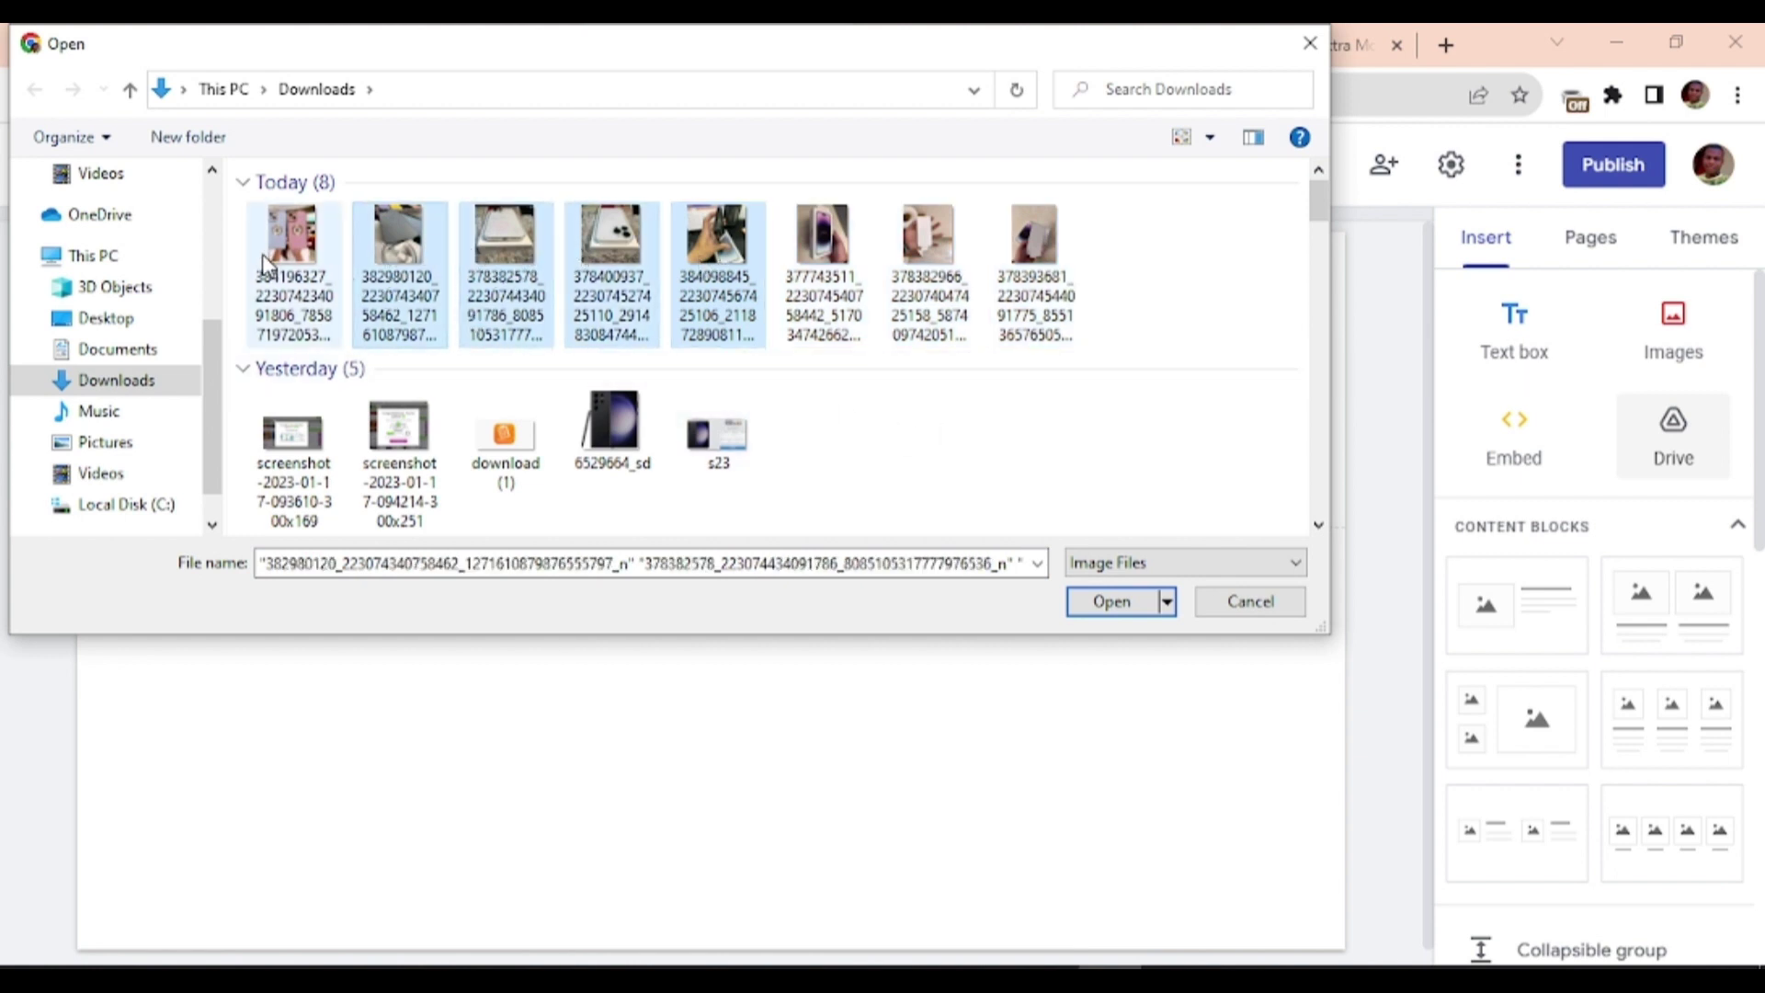
pyautogui.click(1134, 603)
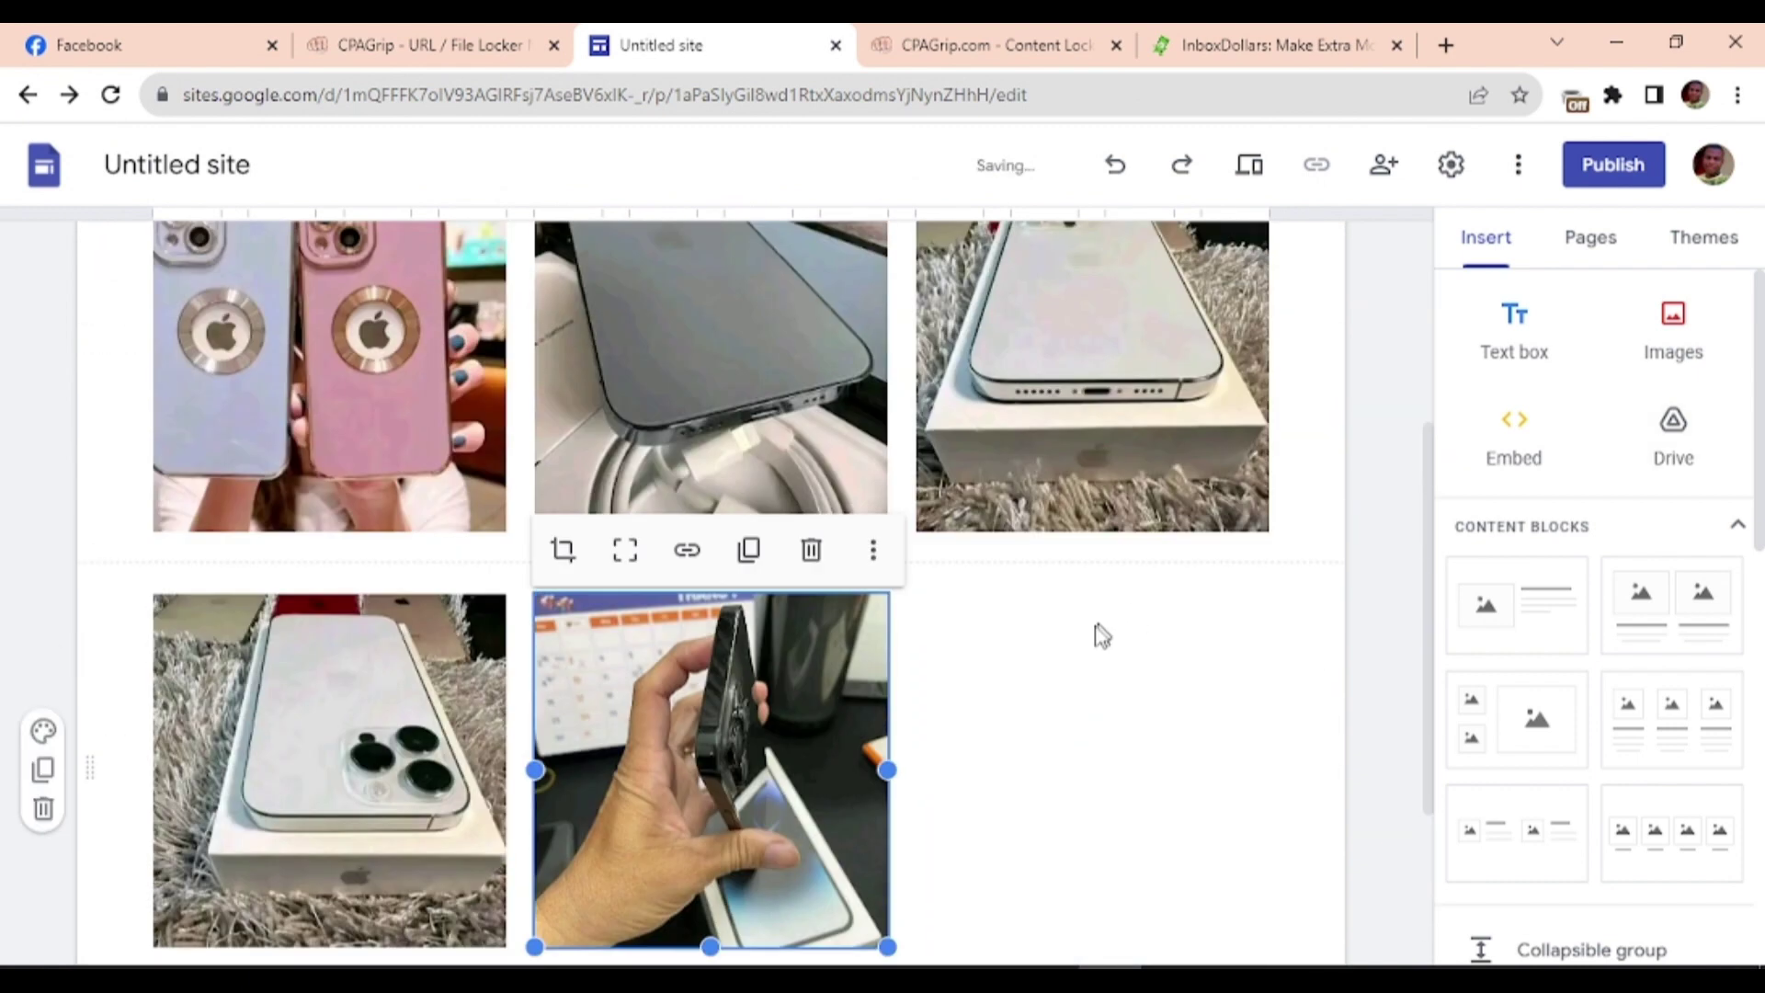
# - Review how the uploaded iPhone photos are arranged below the giveaway heading
pyautogui.scroll(4, 958, 610)
pyautogui.scroll(-2, 919, 671)
pyautogui.scroll(-5, 869, 658)
pyautogui.scroll(7, 1064, 736)
pyautogui.click(341, 628)
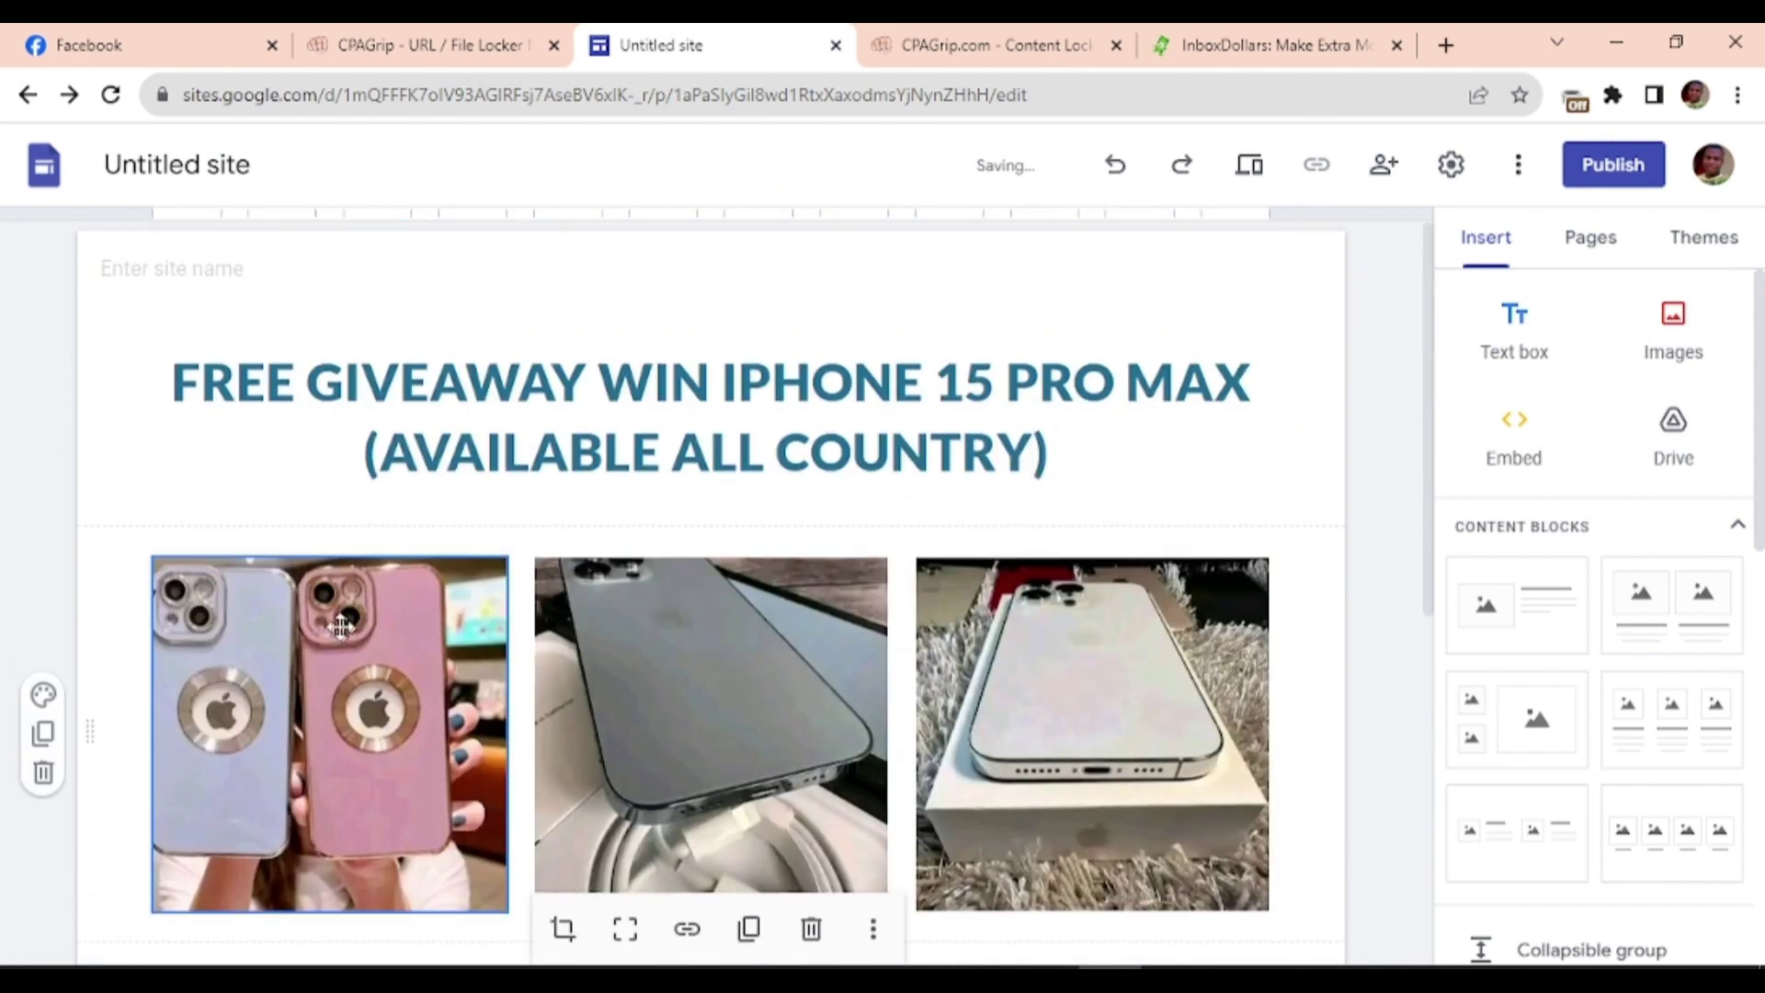
pyautogui.scroll(-3, 867, 808)
pyautogui.click(874, 800)
pyautogui.scroll(-4, 985, 769)
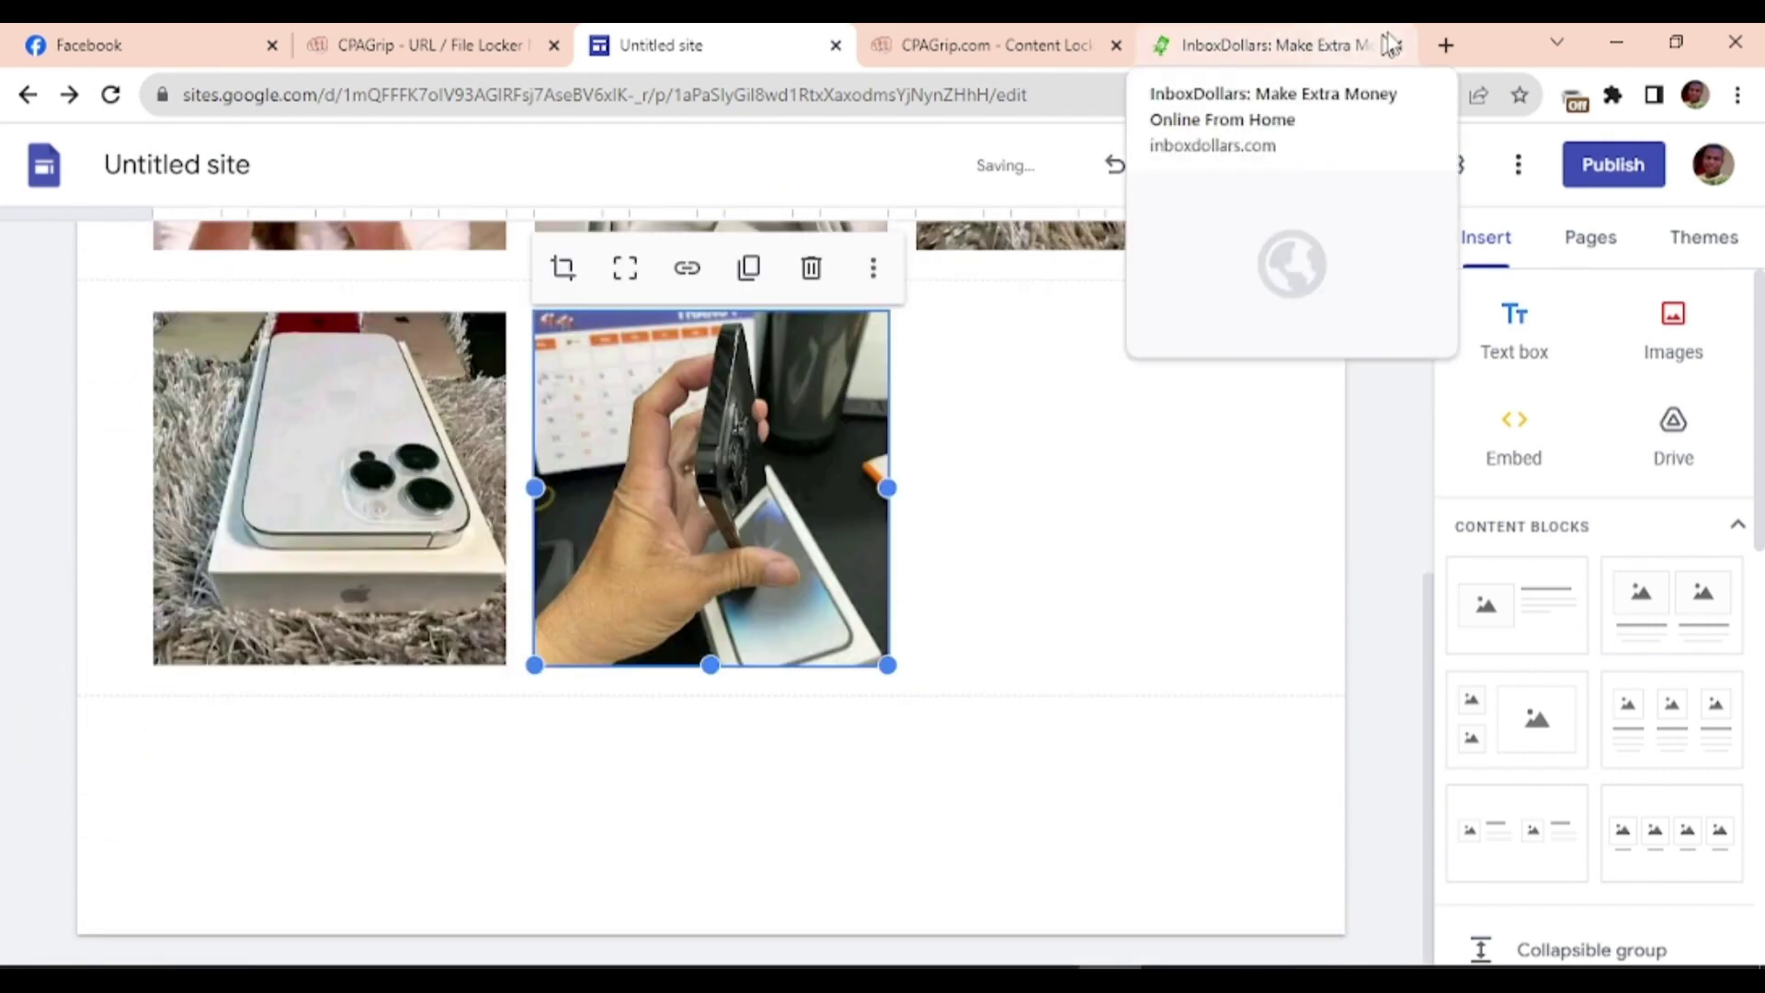
# - Open a new browser tab and search Google for iphone 15 pro max
pyautogui.hotkey('ctrl', 't')
pyautogui.click(731, 96)
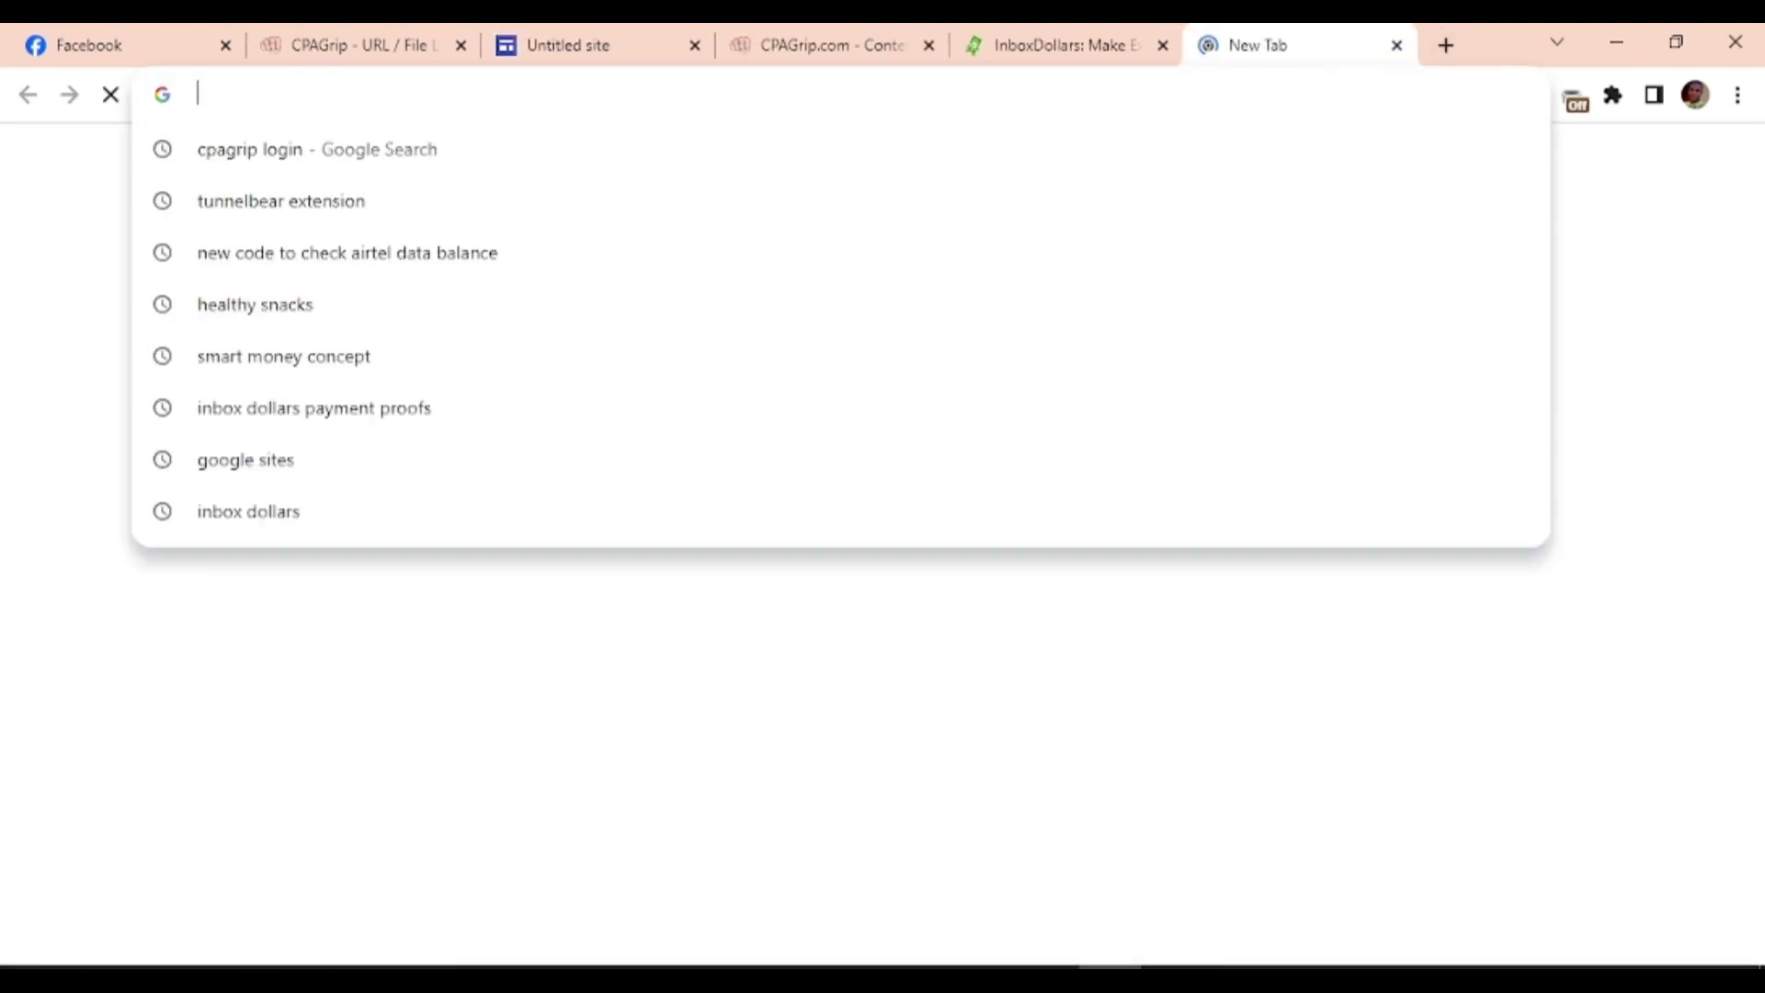
pyautogui.write('INPA')
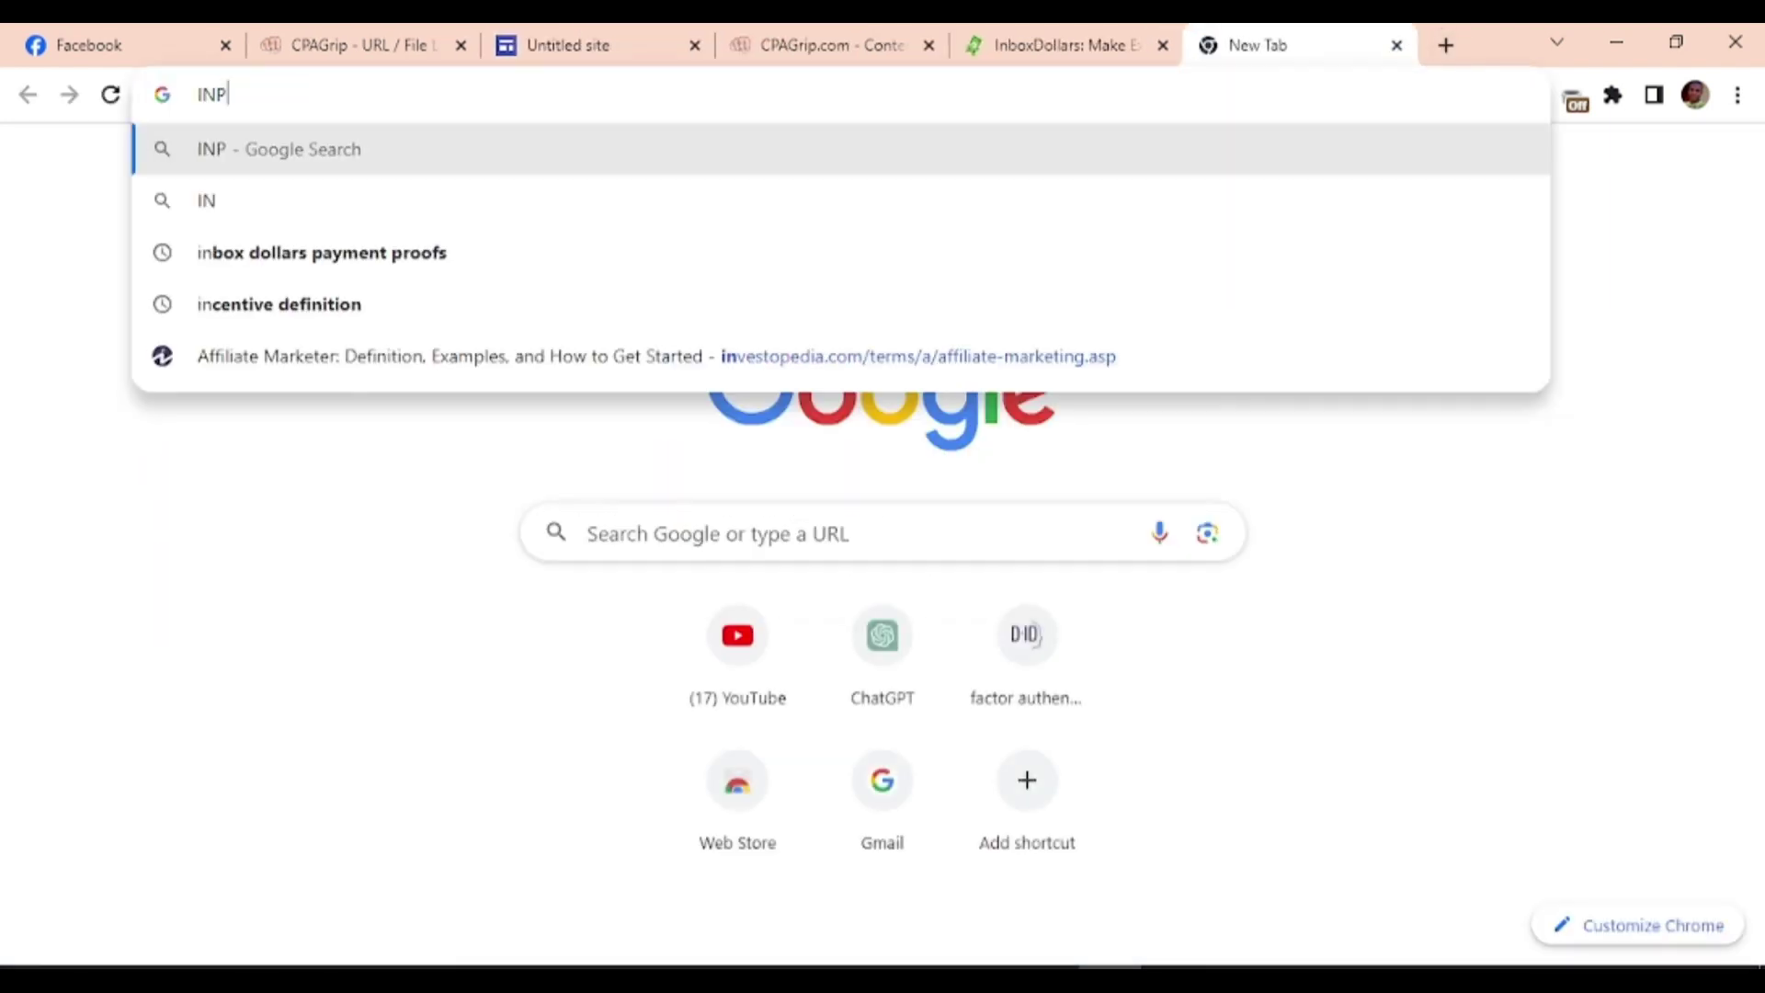
pyautogui.press('BackSpace')
pyautogui.press('BackSpace')
pyautogui.press('BackSpace')
pyautogui.press('BackSpace')
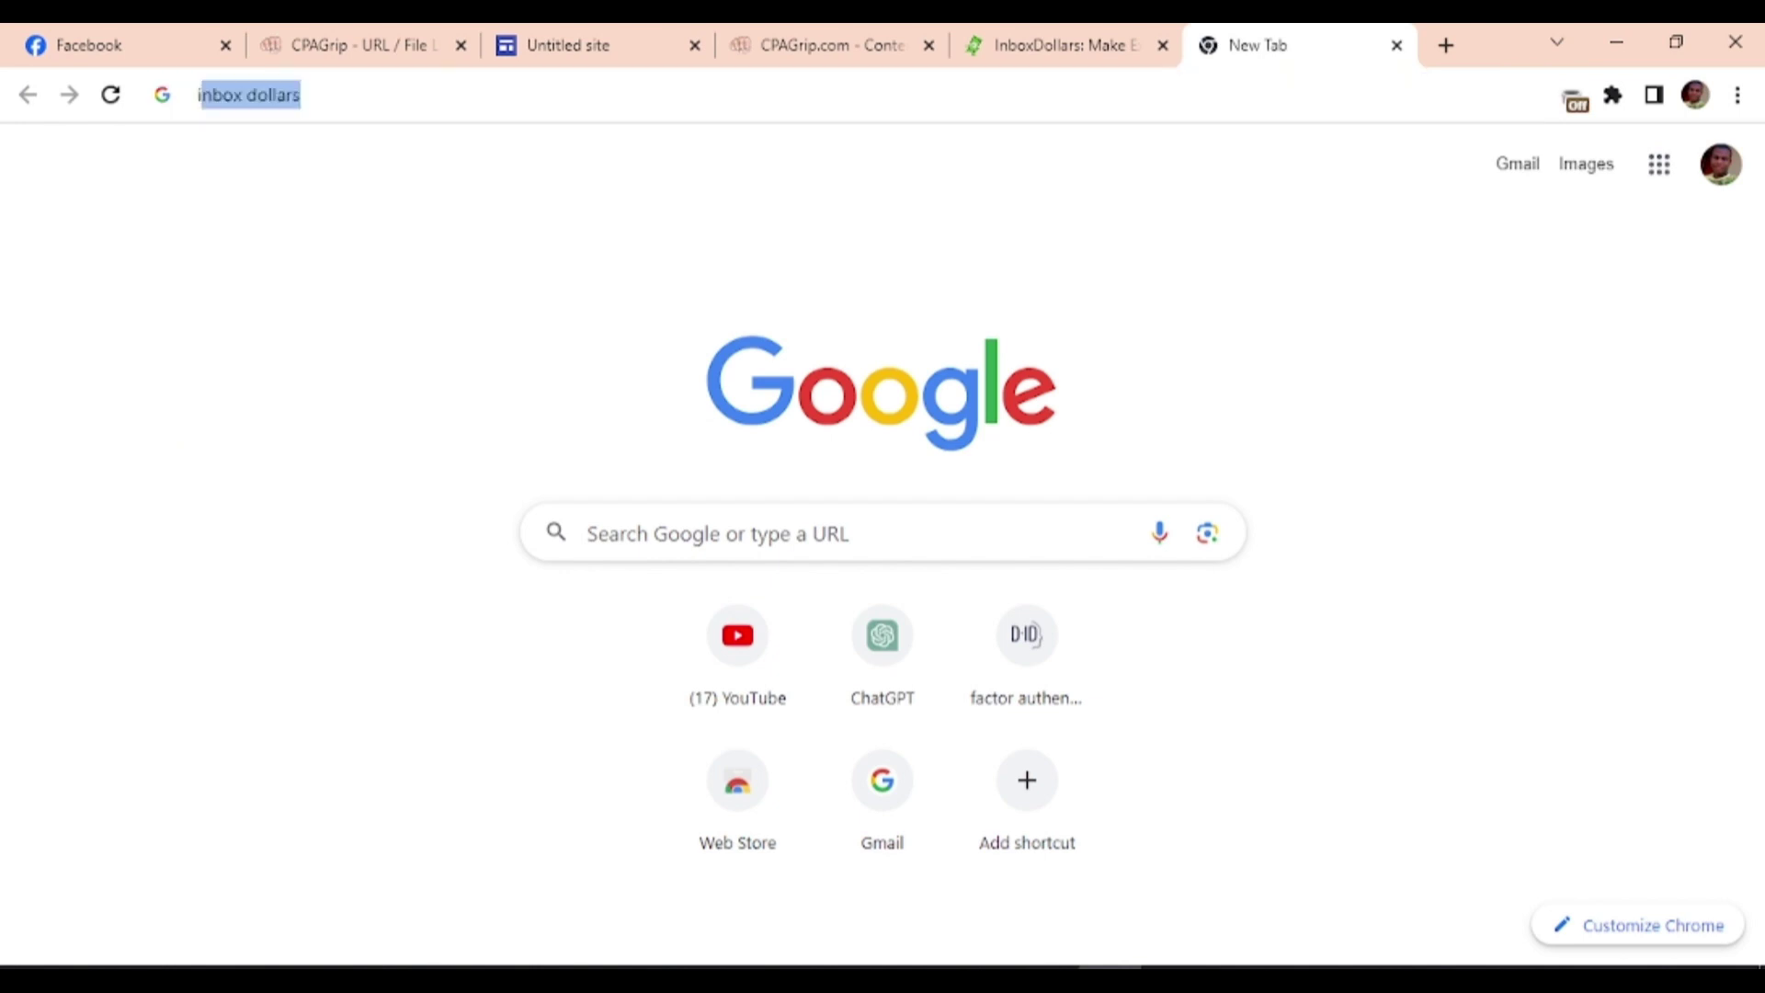
pyautogui.write('iph')
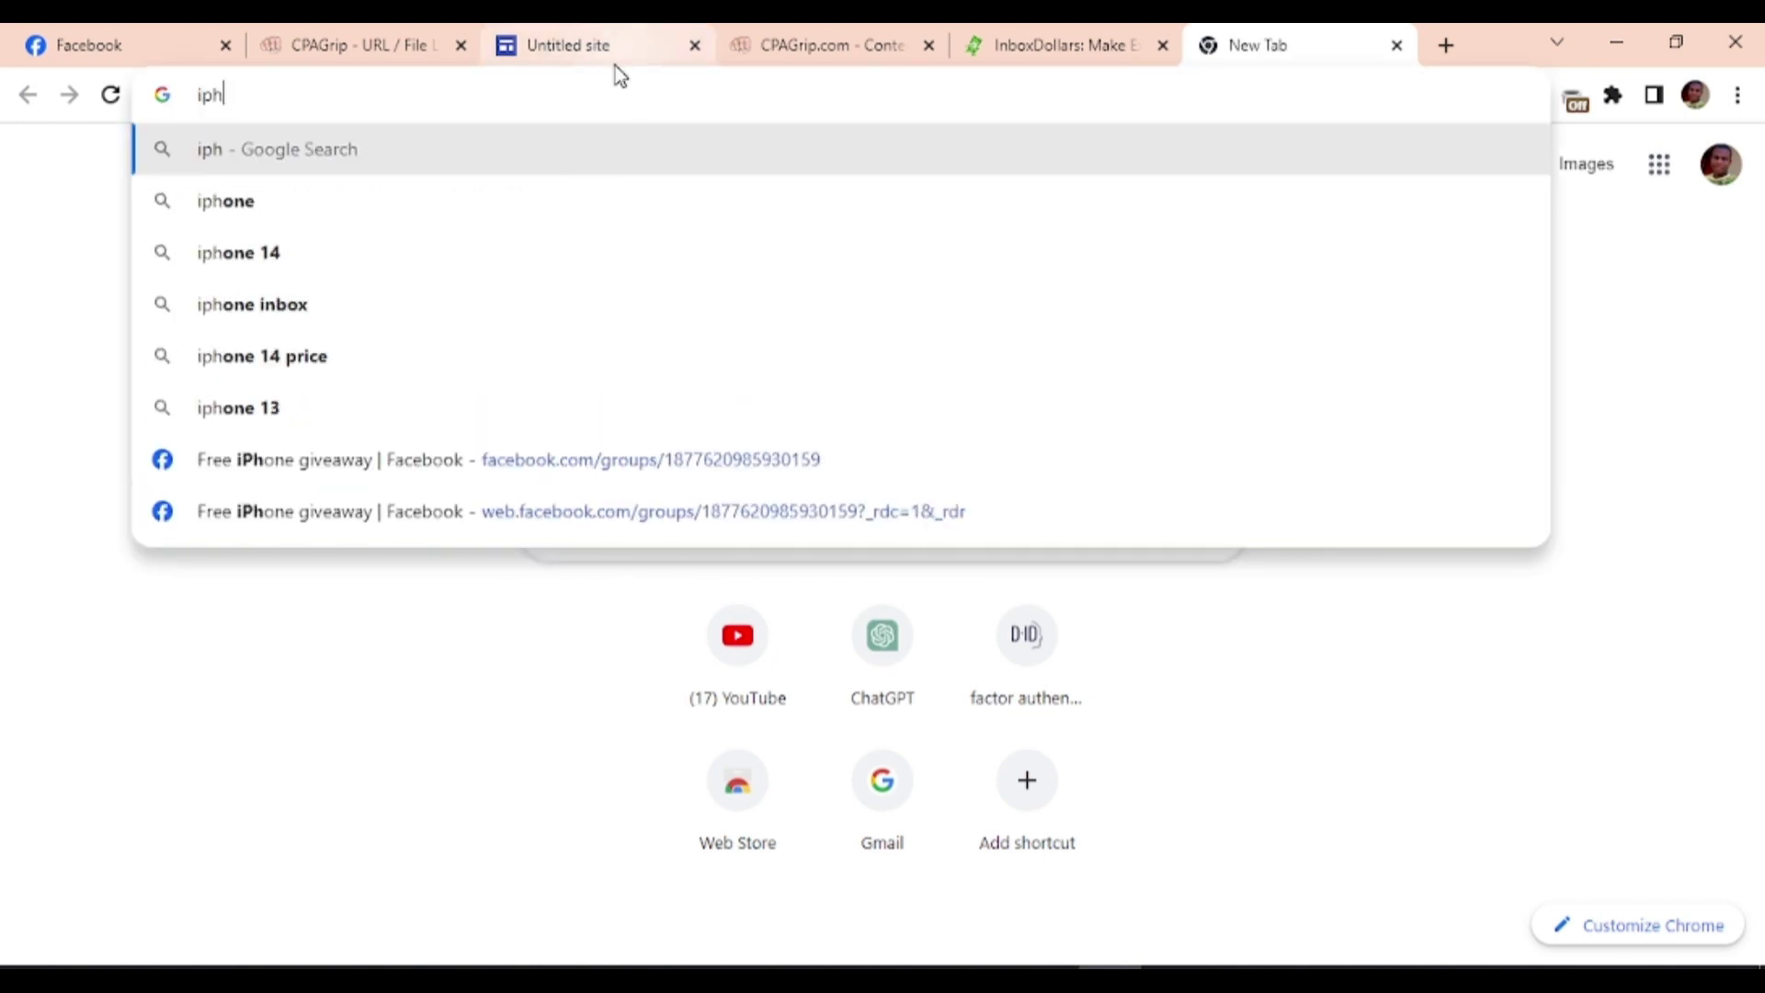
pyautogui.write('one')
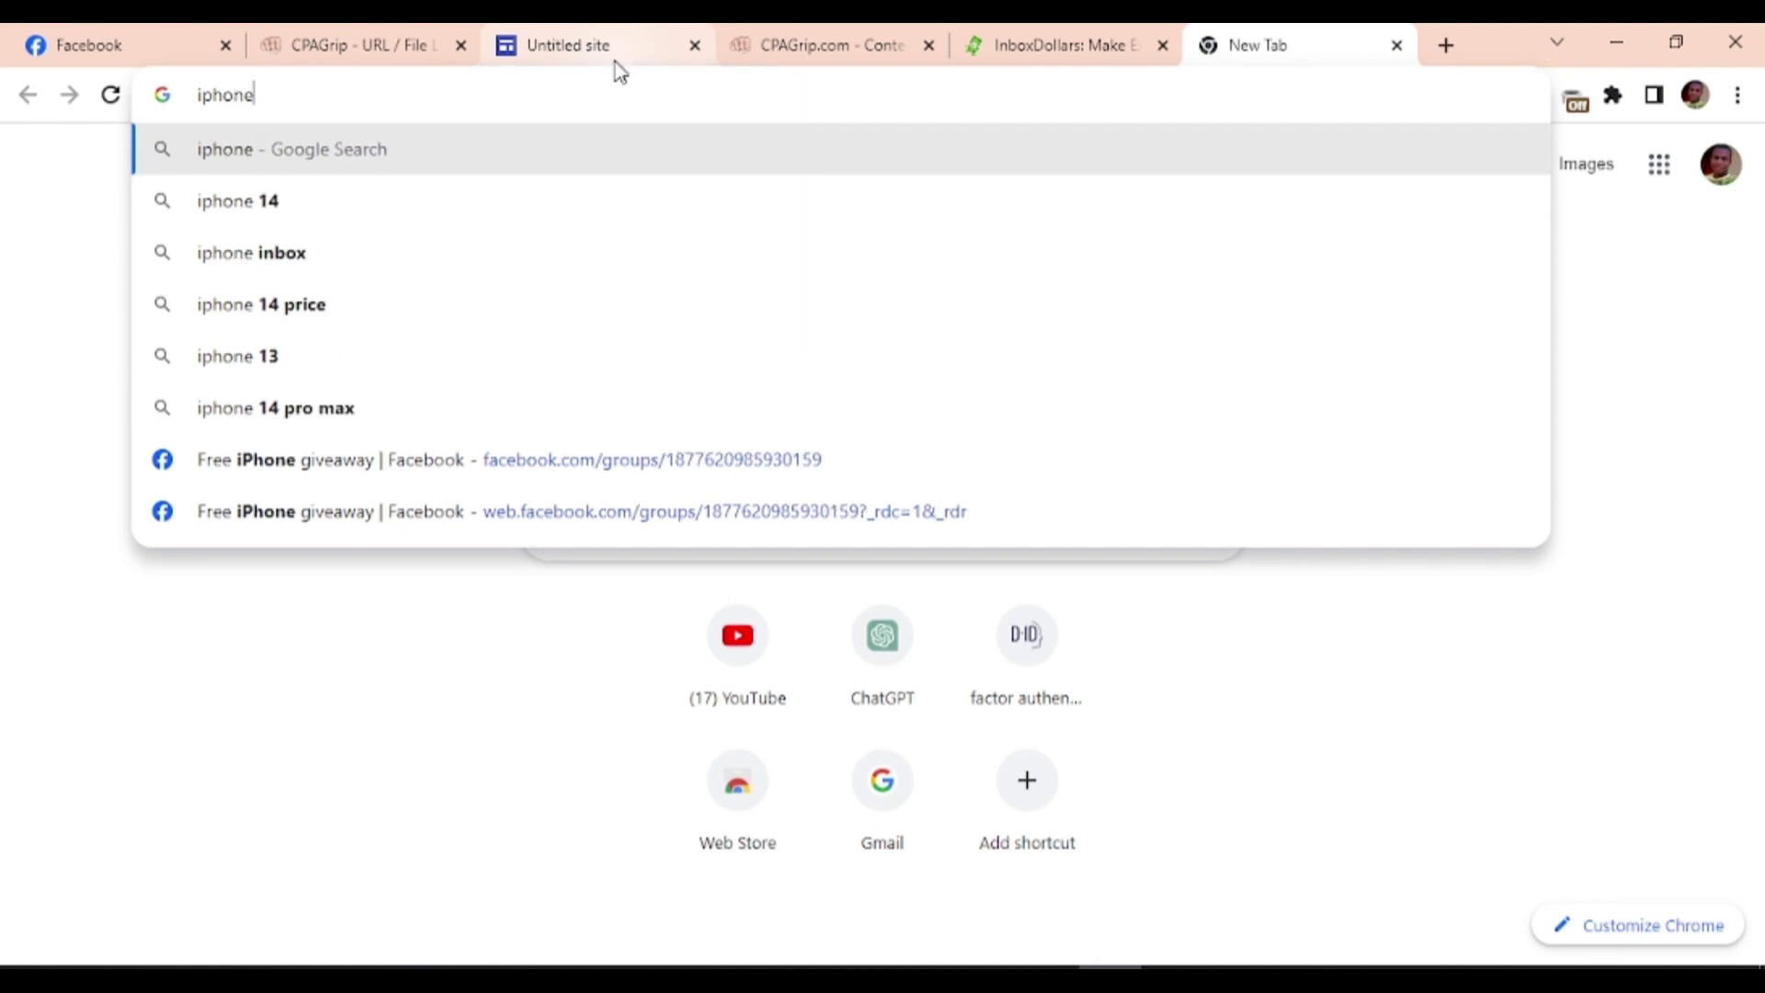
pyautogui.write(' 15')
pyautogui.click(452, 212)
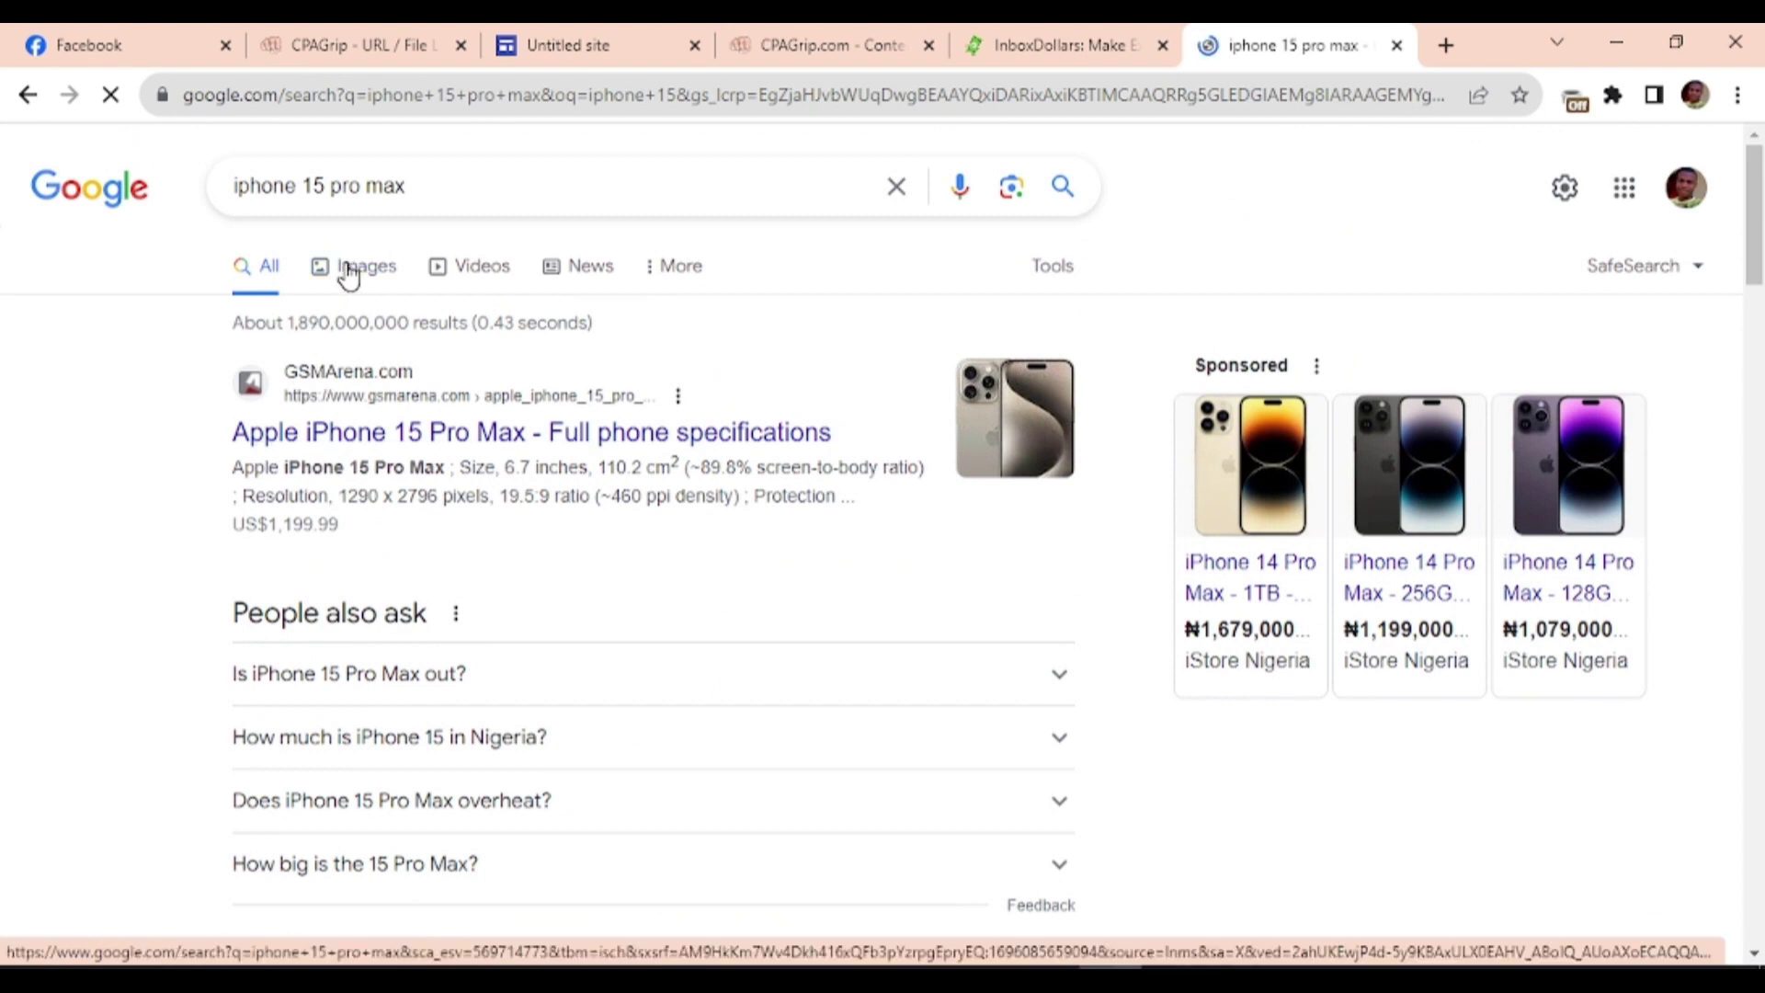
# - Browse the Google image results for iPhone 15 Pro Max pictures
pyautogui.click(347, 274)
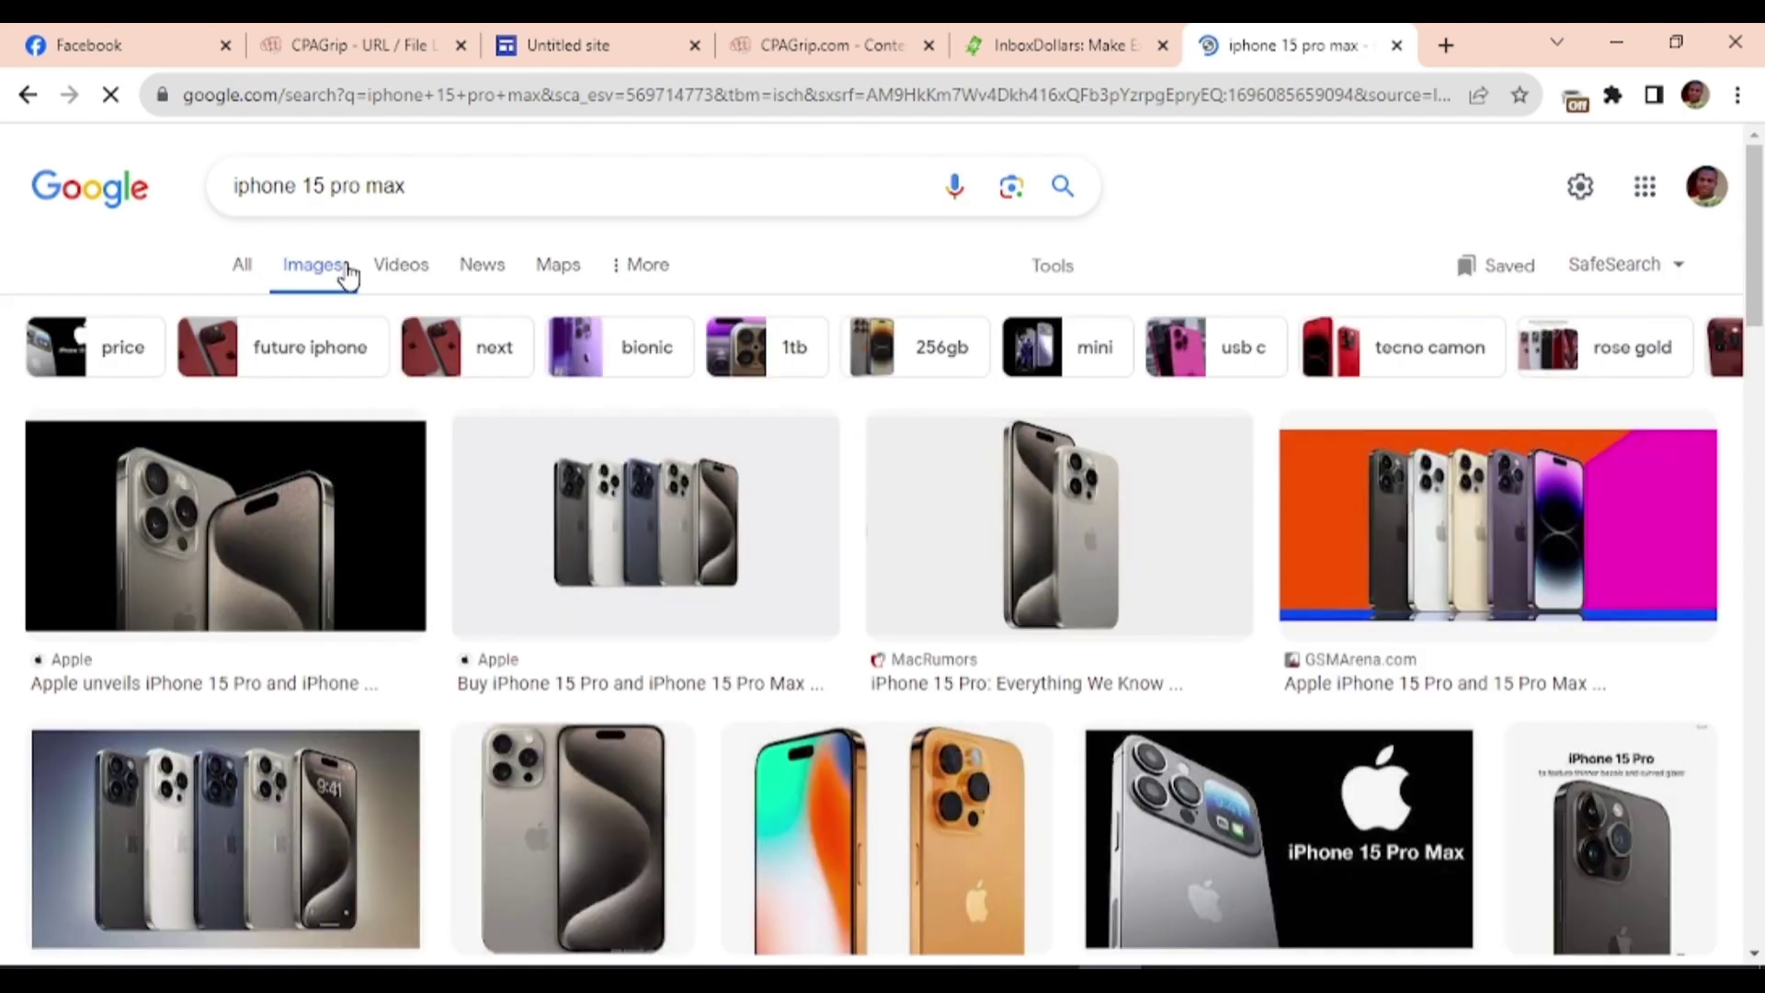
pyautogui.scroll(-4, 1300, 579)
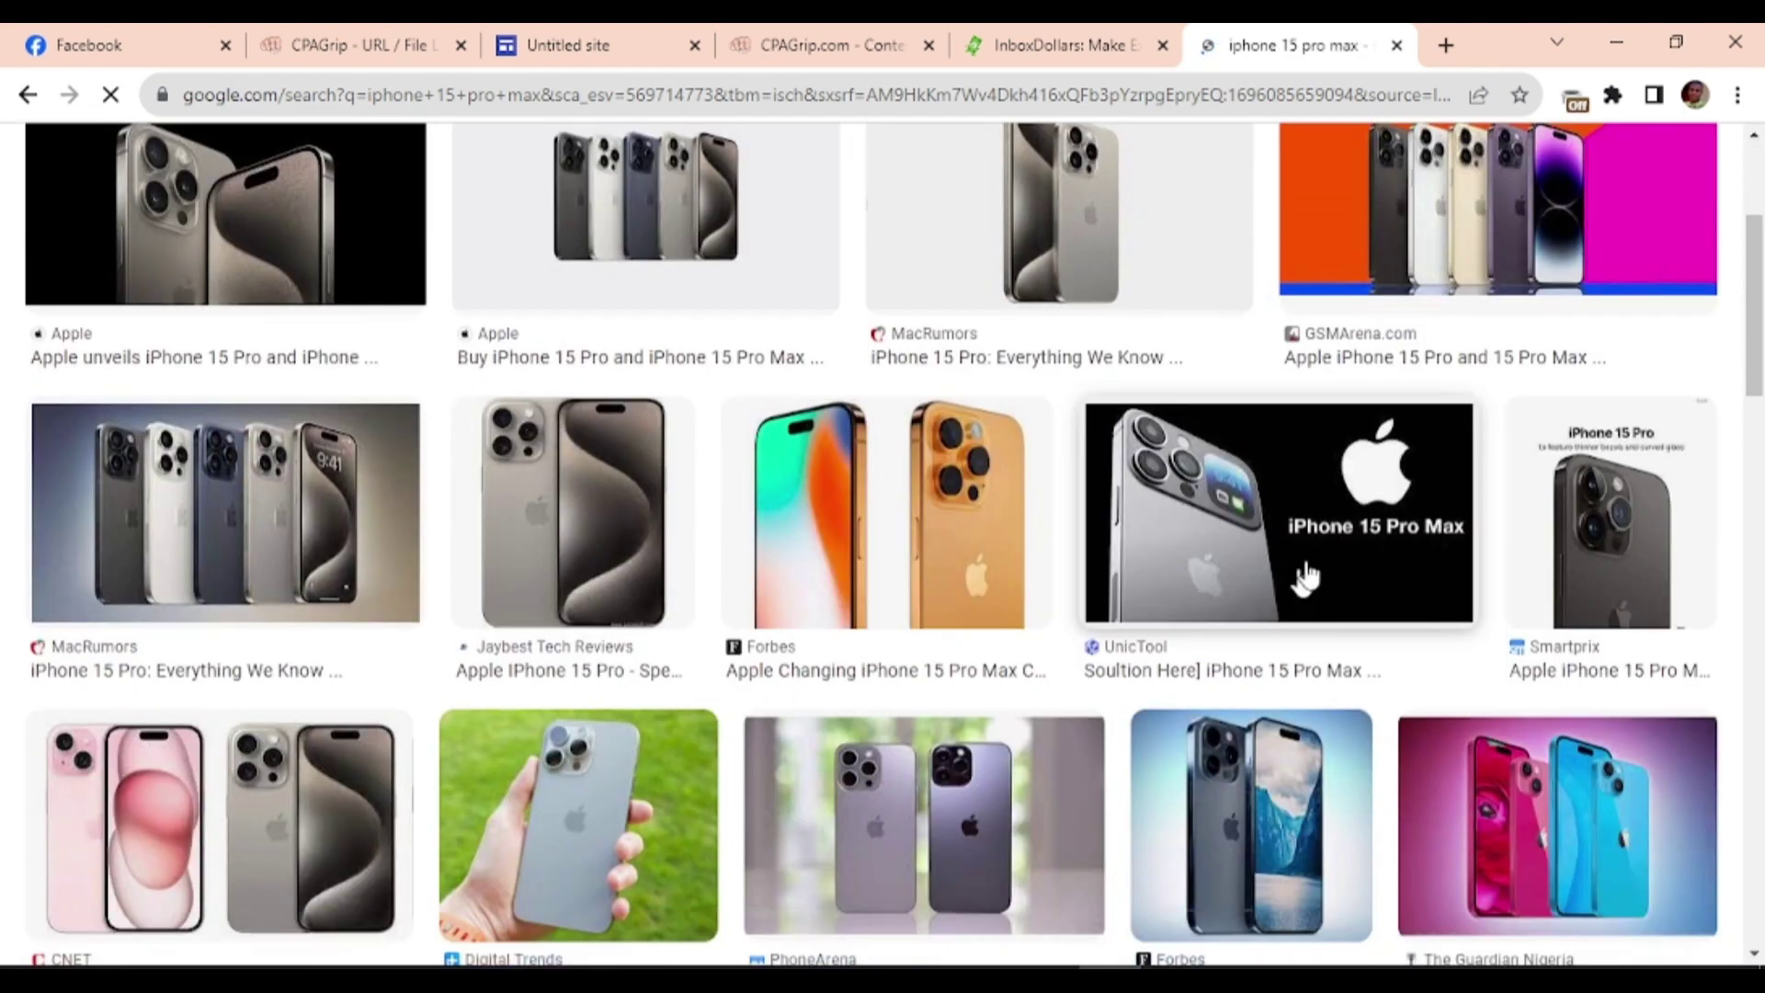
pyautogui.scroll(-7, 969, 599)
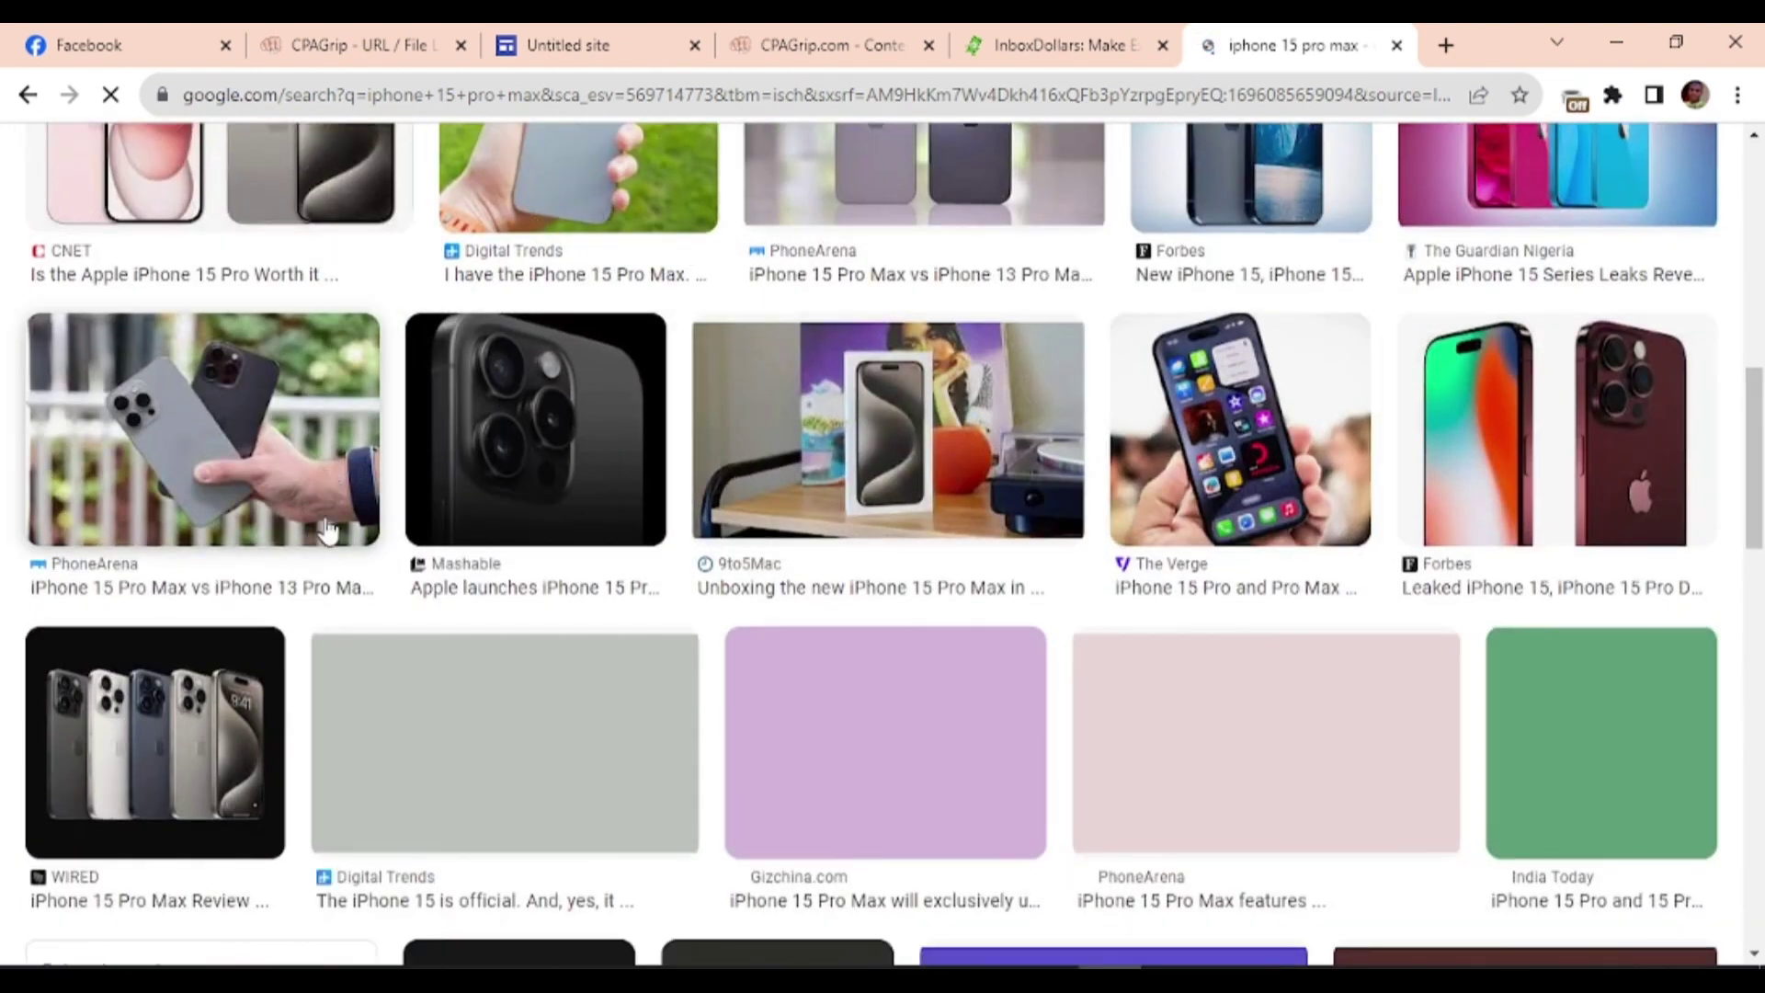
pyautogui.scroll(-9, 86, 548)
pyautogui.scroll(8, 538, 454)
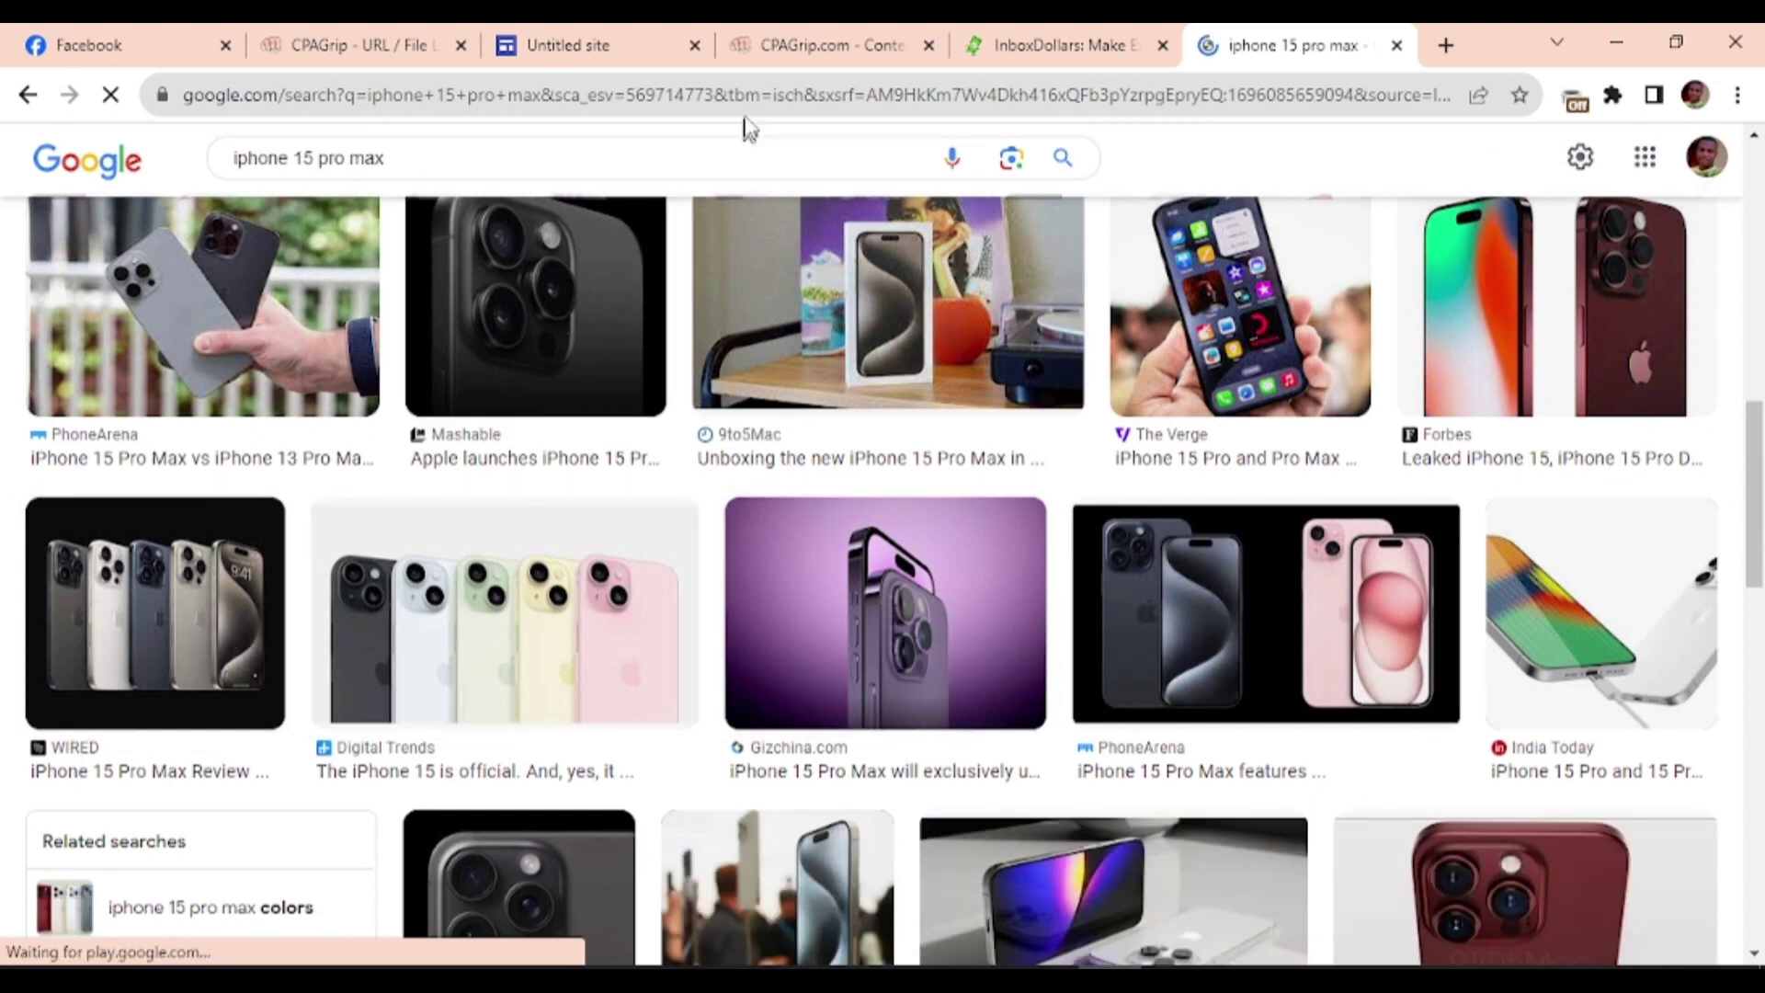
# - Switch back to the Google Sites page and look over the giveaway heading and its two rows of photos
pyautogui.click(296, 47)
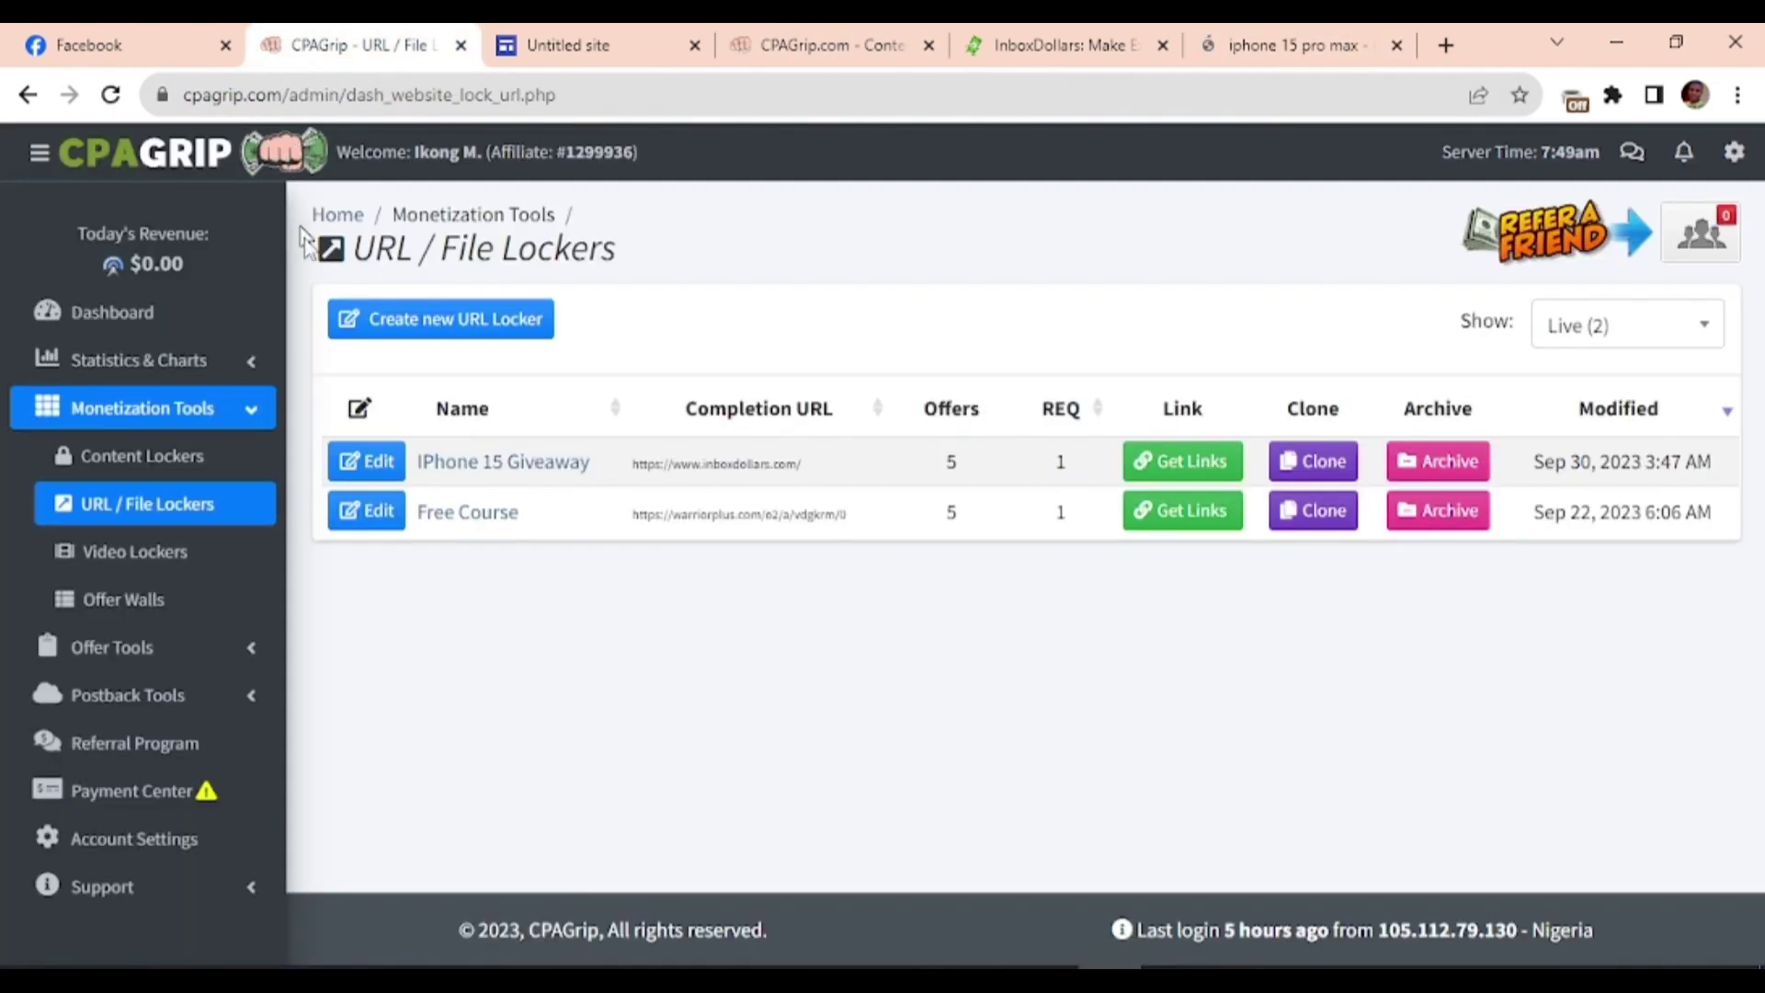
pyautogui.click(583, 50)
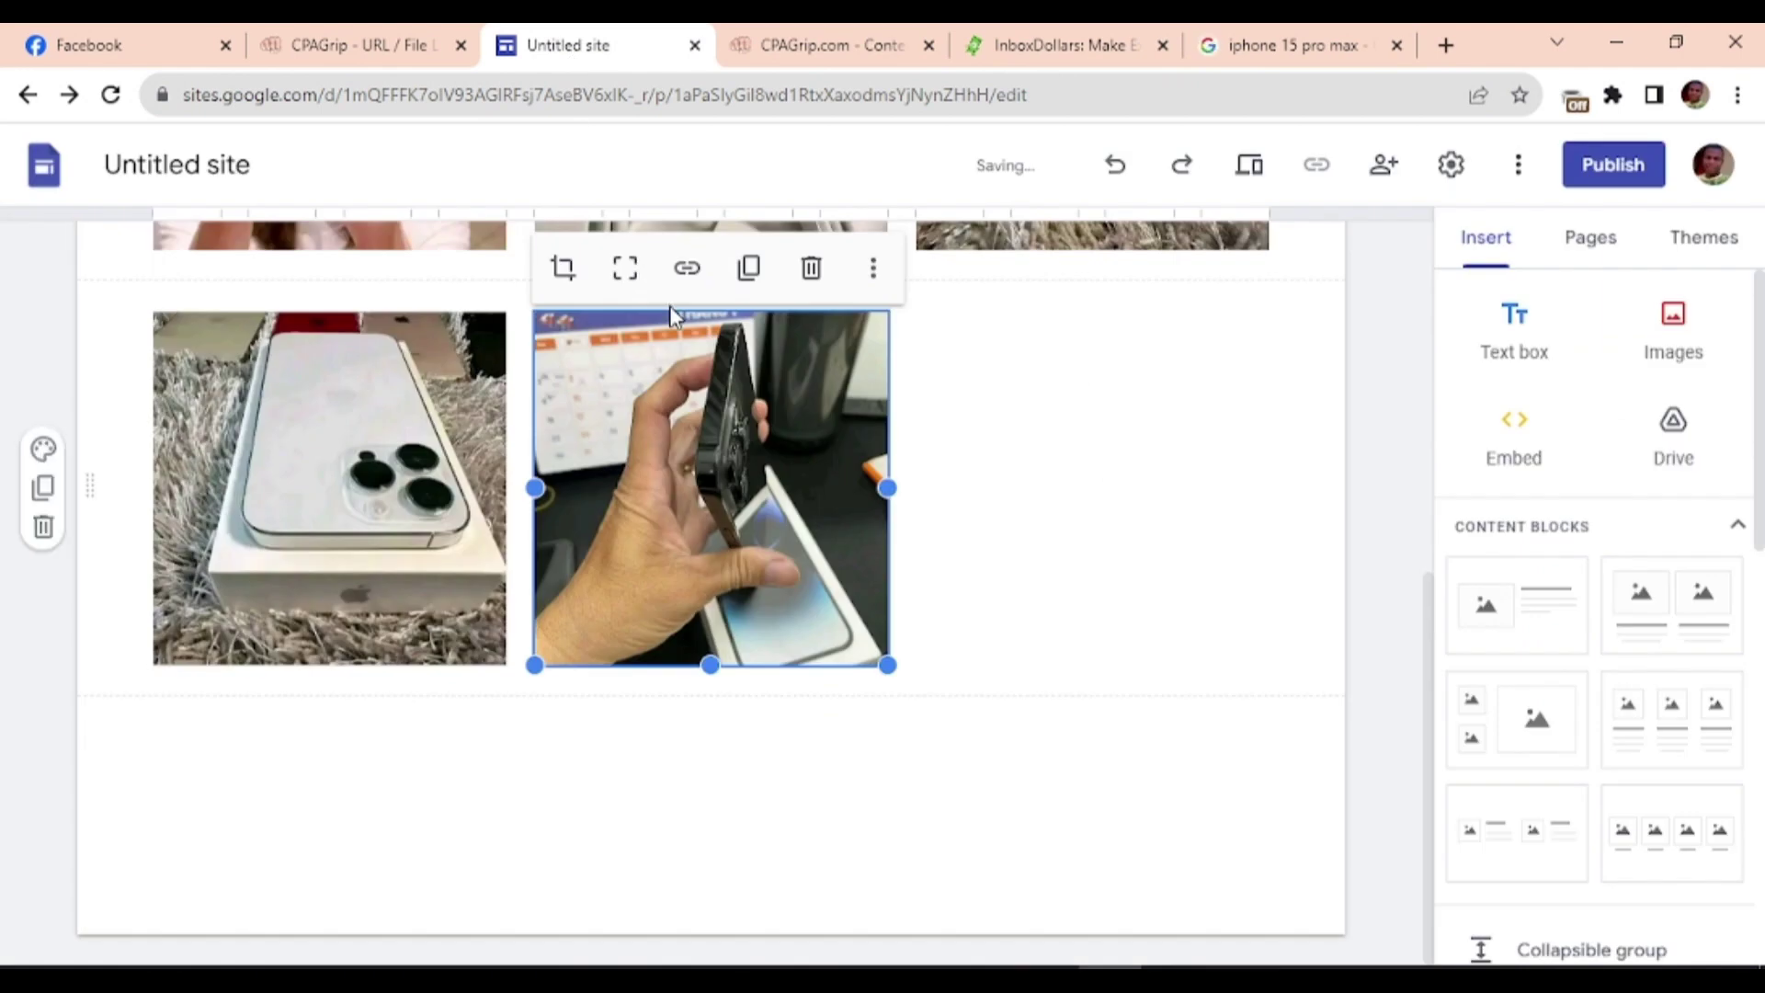
pyautogui.scroll(4, 1165, 583)
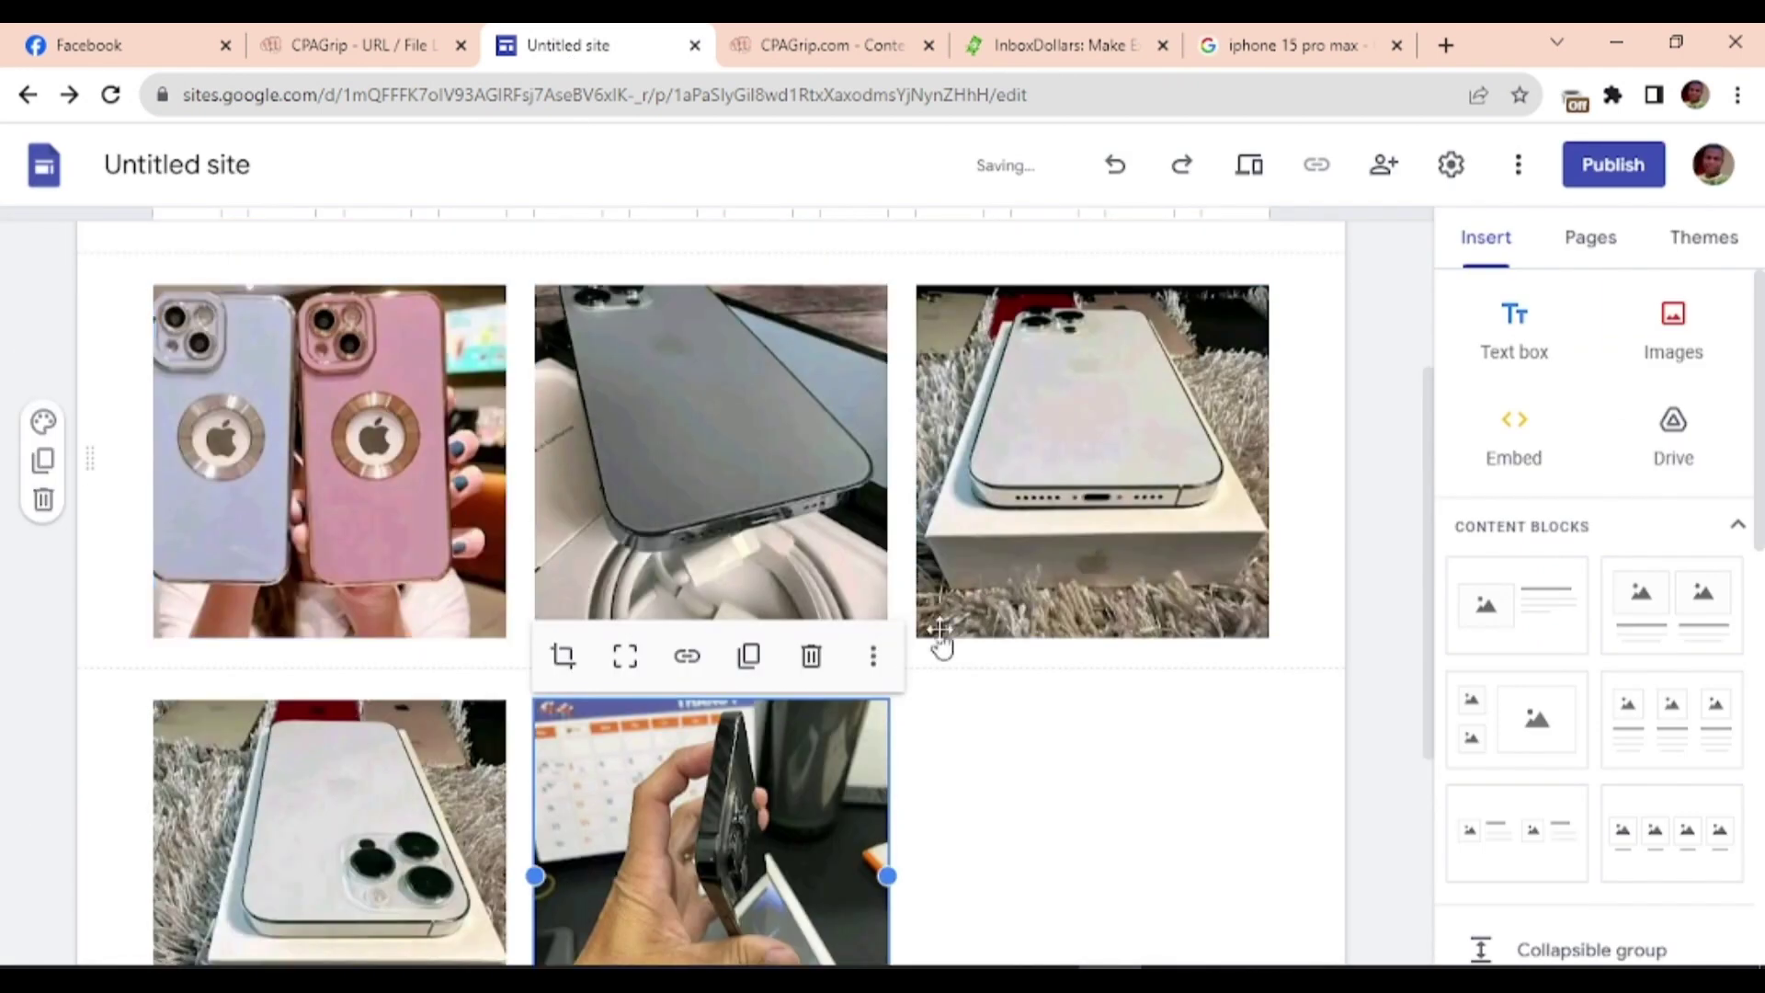
pyautogui.scroll(2, 811, 759)
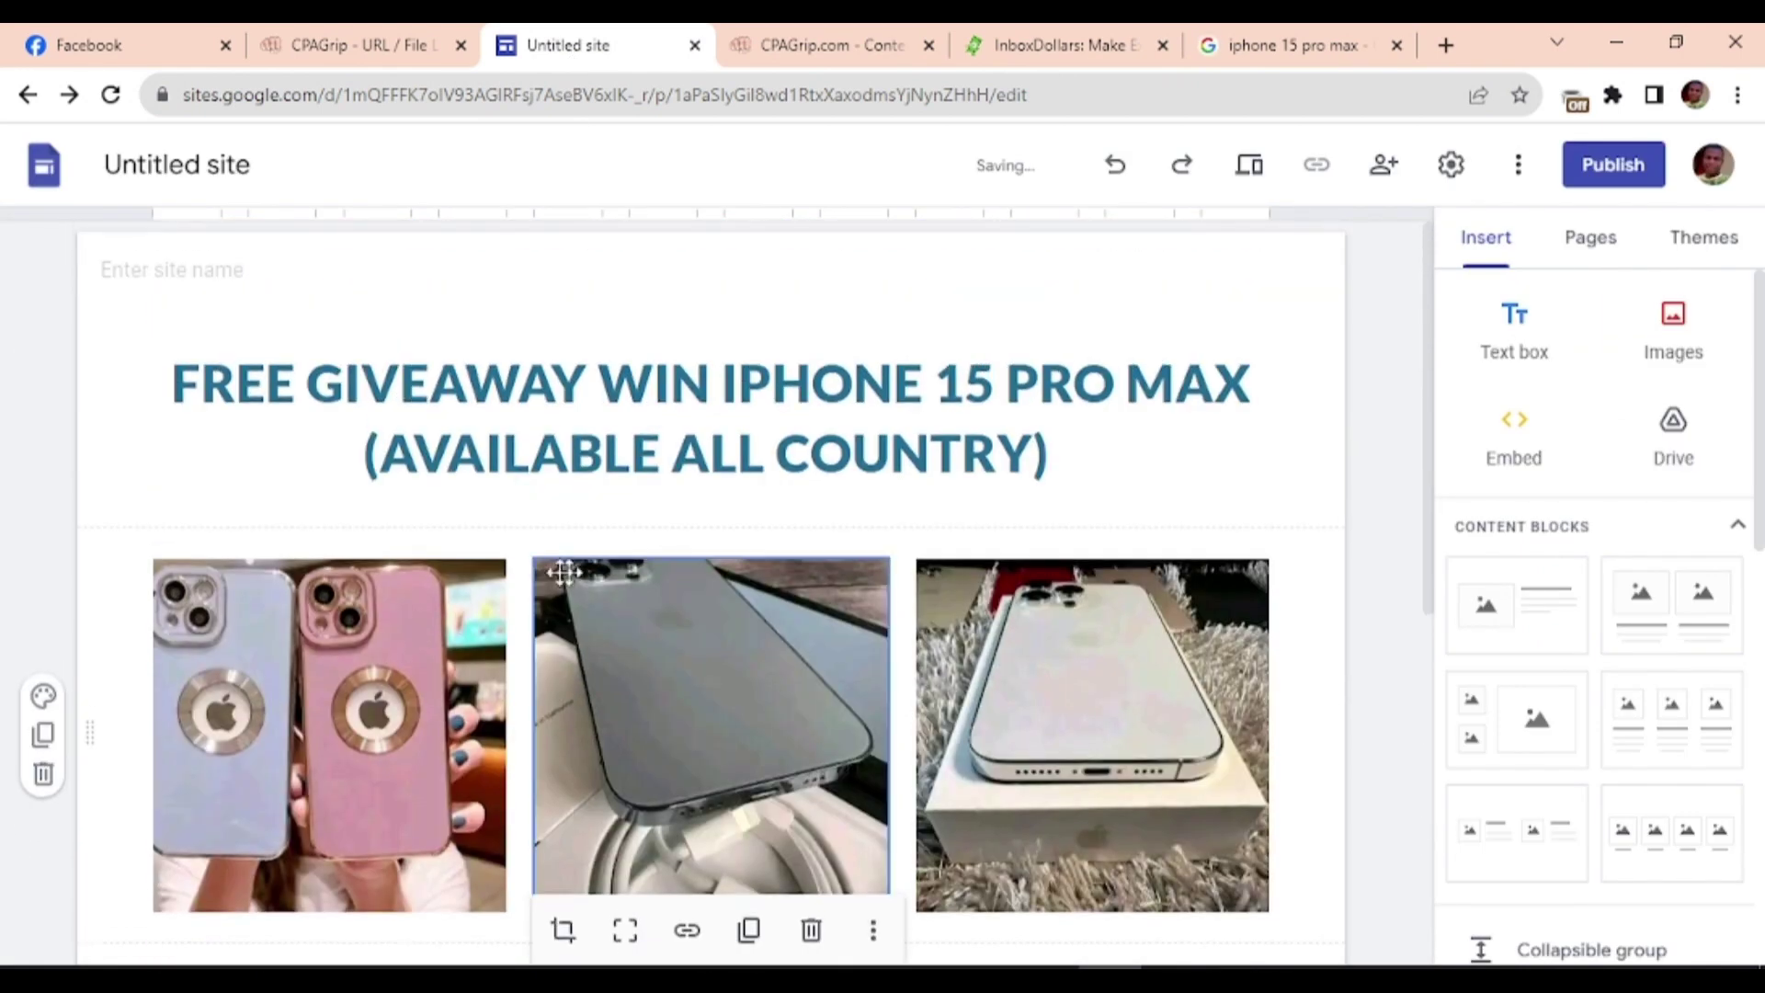
pyautogui.scroll(-3, 789, 644)
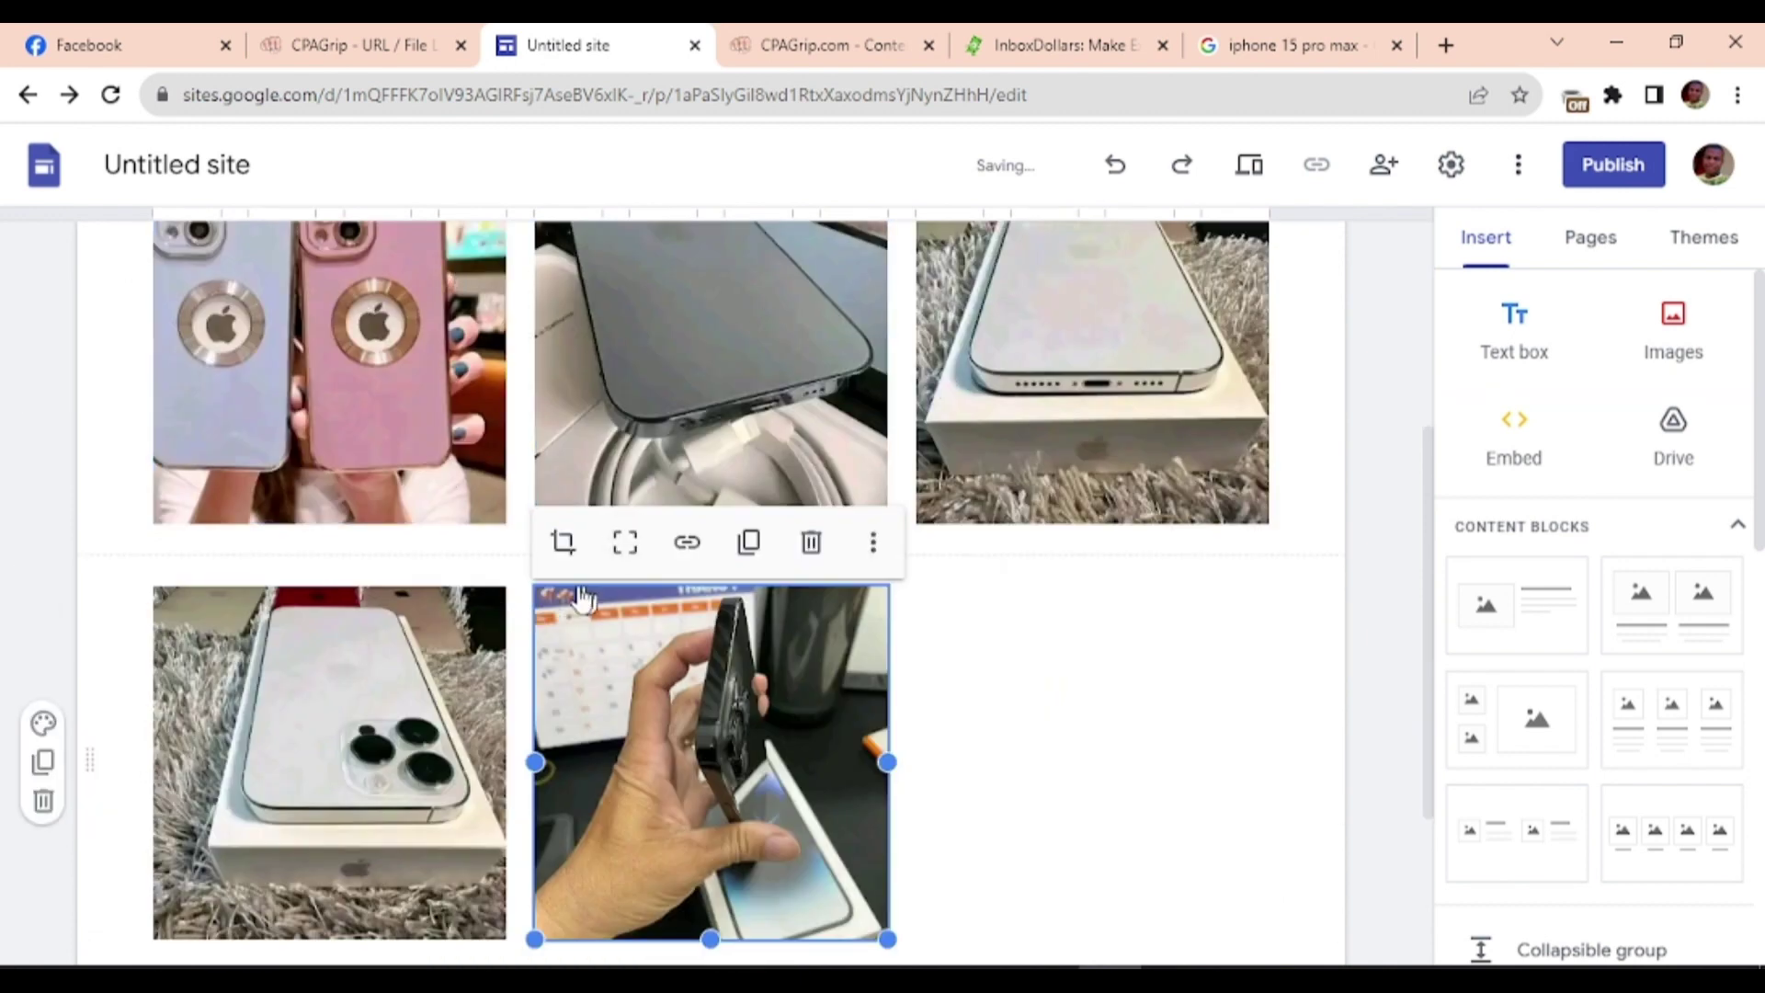
pyautogui.scroll(3, 591, 327)
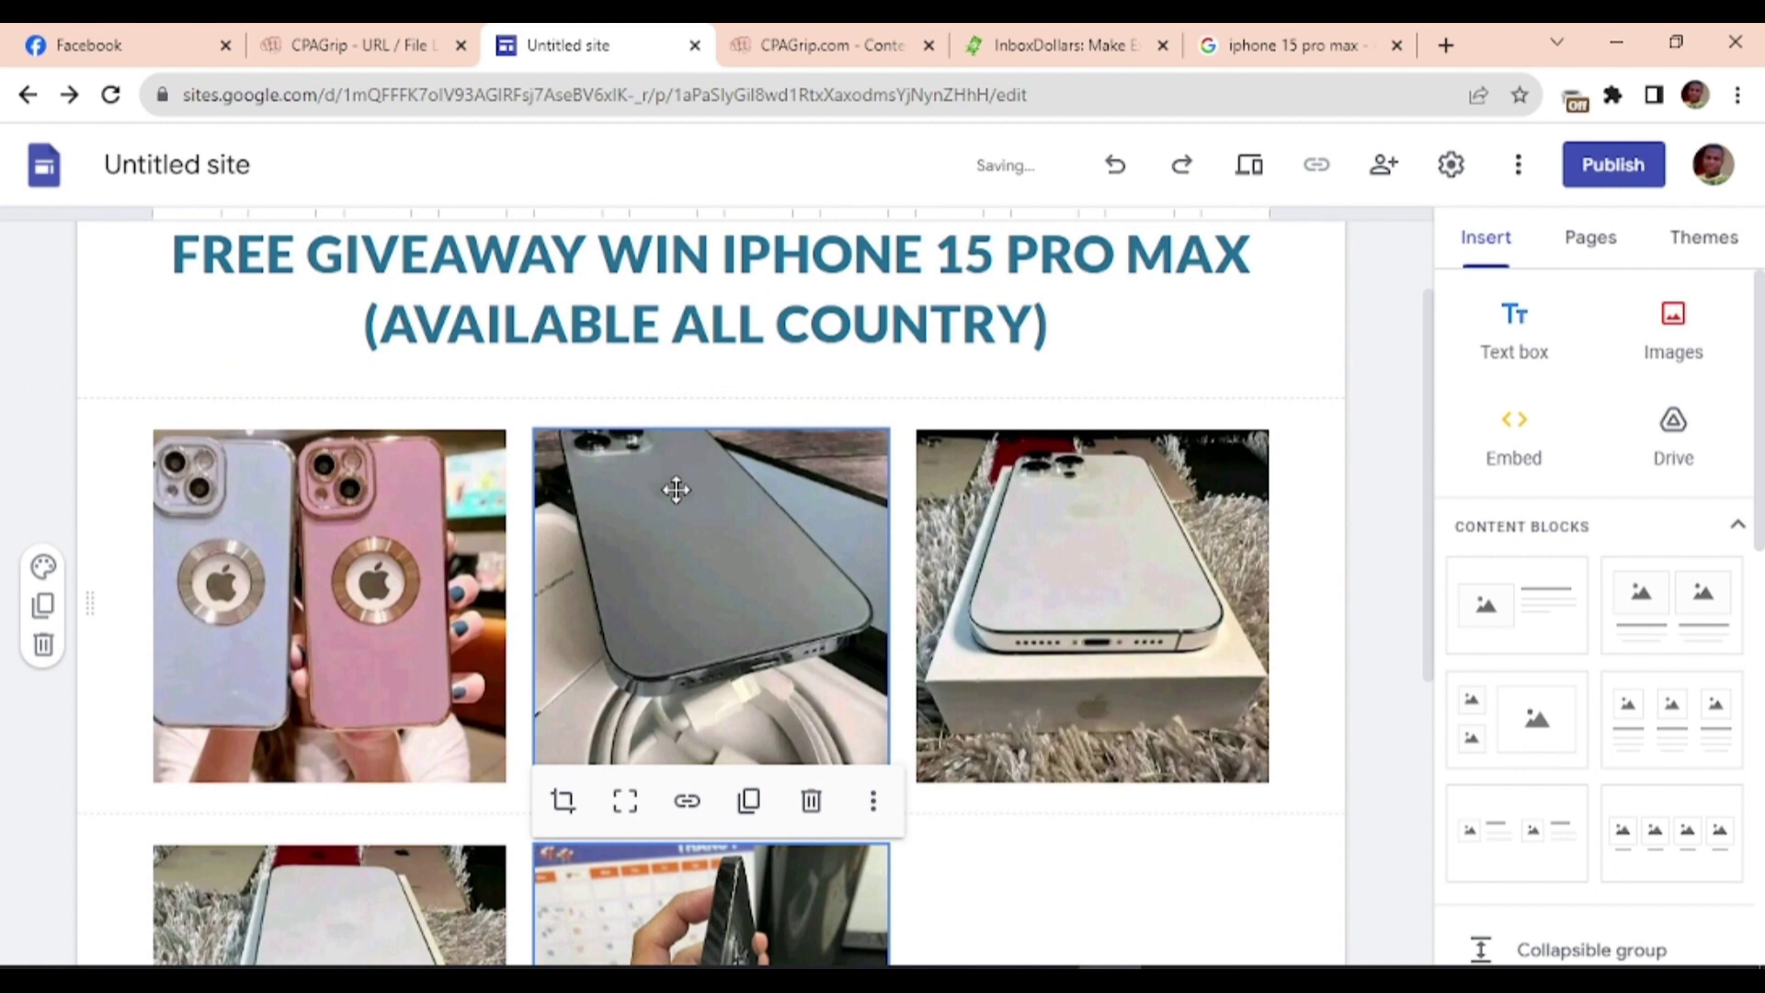
pyautogui.scroll(-3, 676, 491)
pyautogui.click(735, 717)
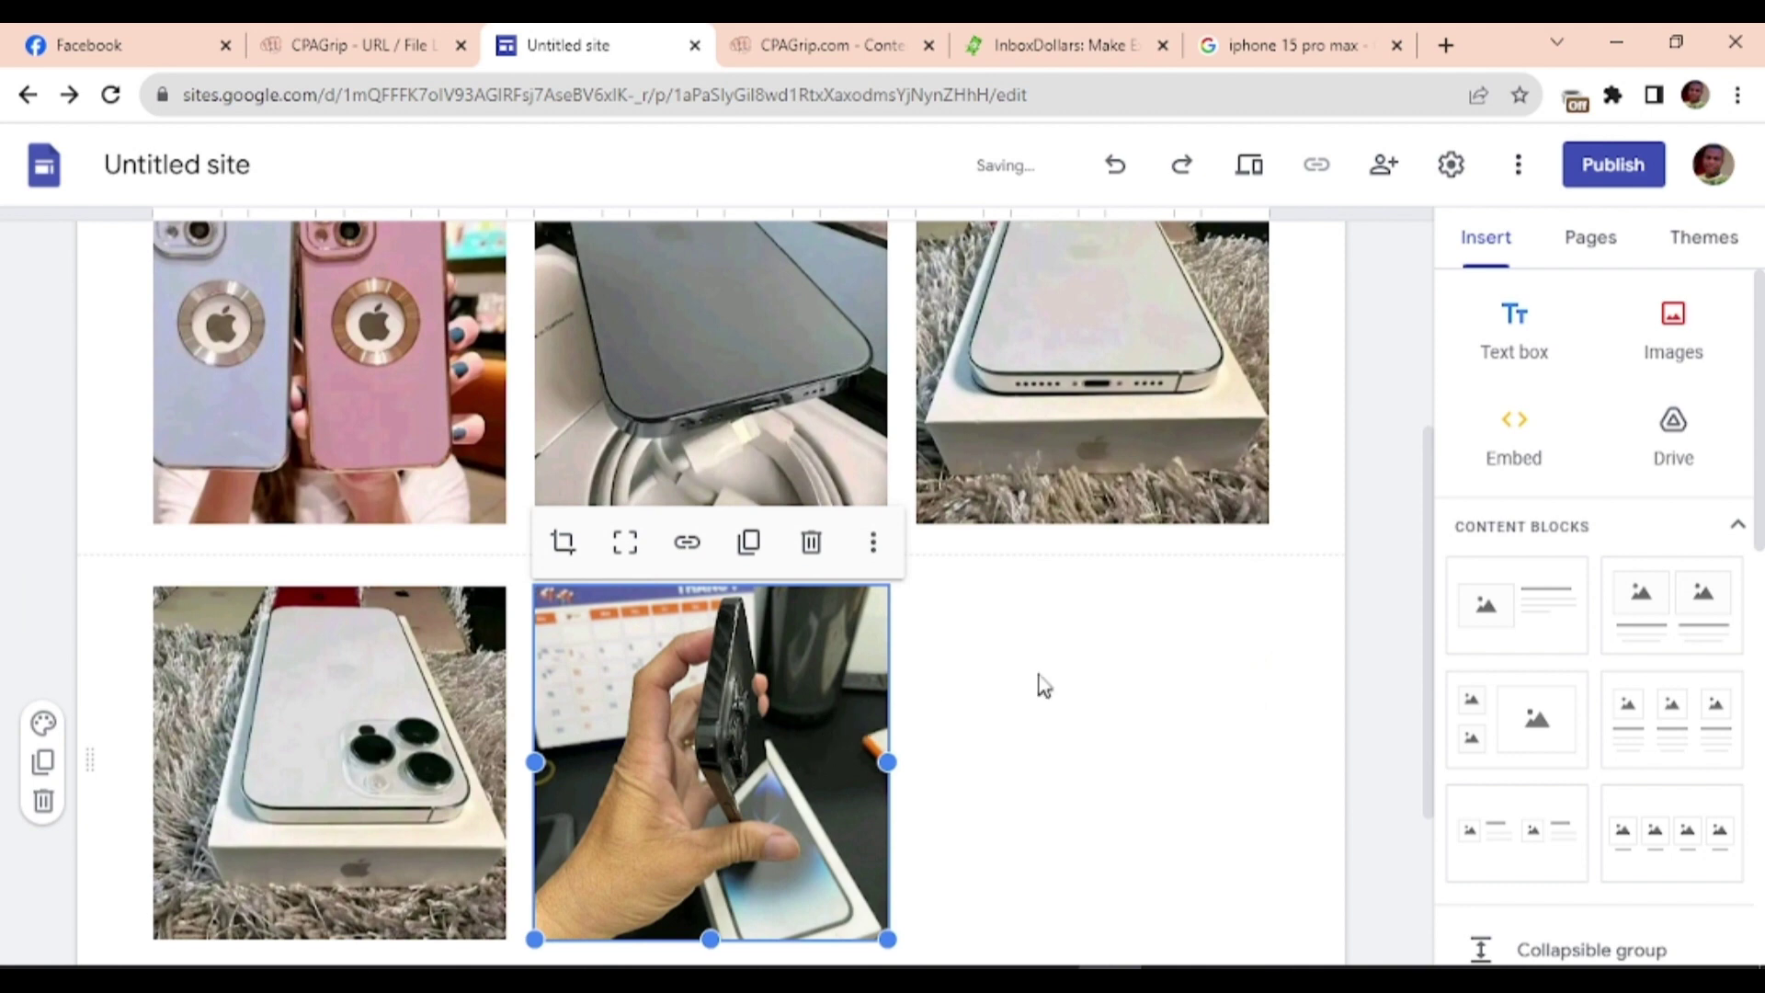
# - Start a new page button named CLICK HERE TO JOIN THE GIVEAWAY and make its link ready for entry
pyautogui.scroll(-3, 654, 643)
pyautogui.click(1120, 548)
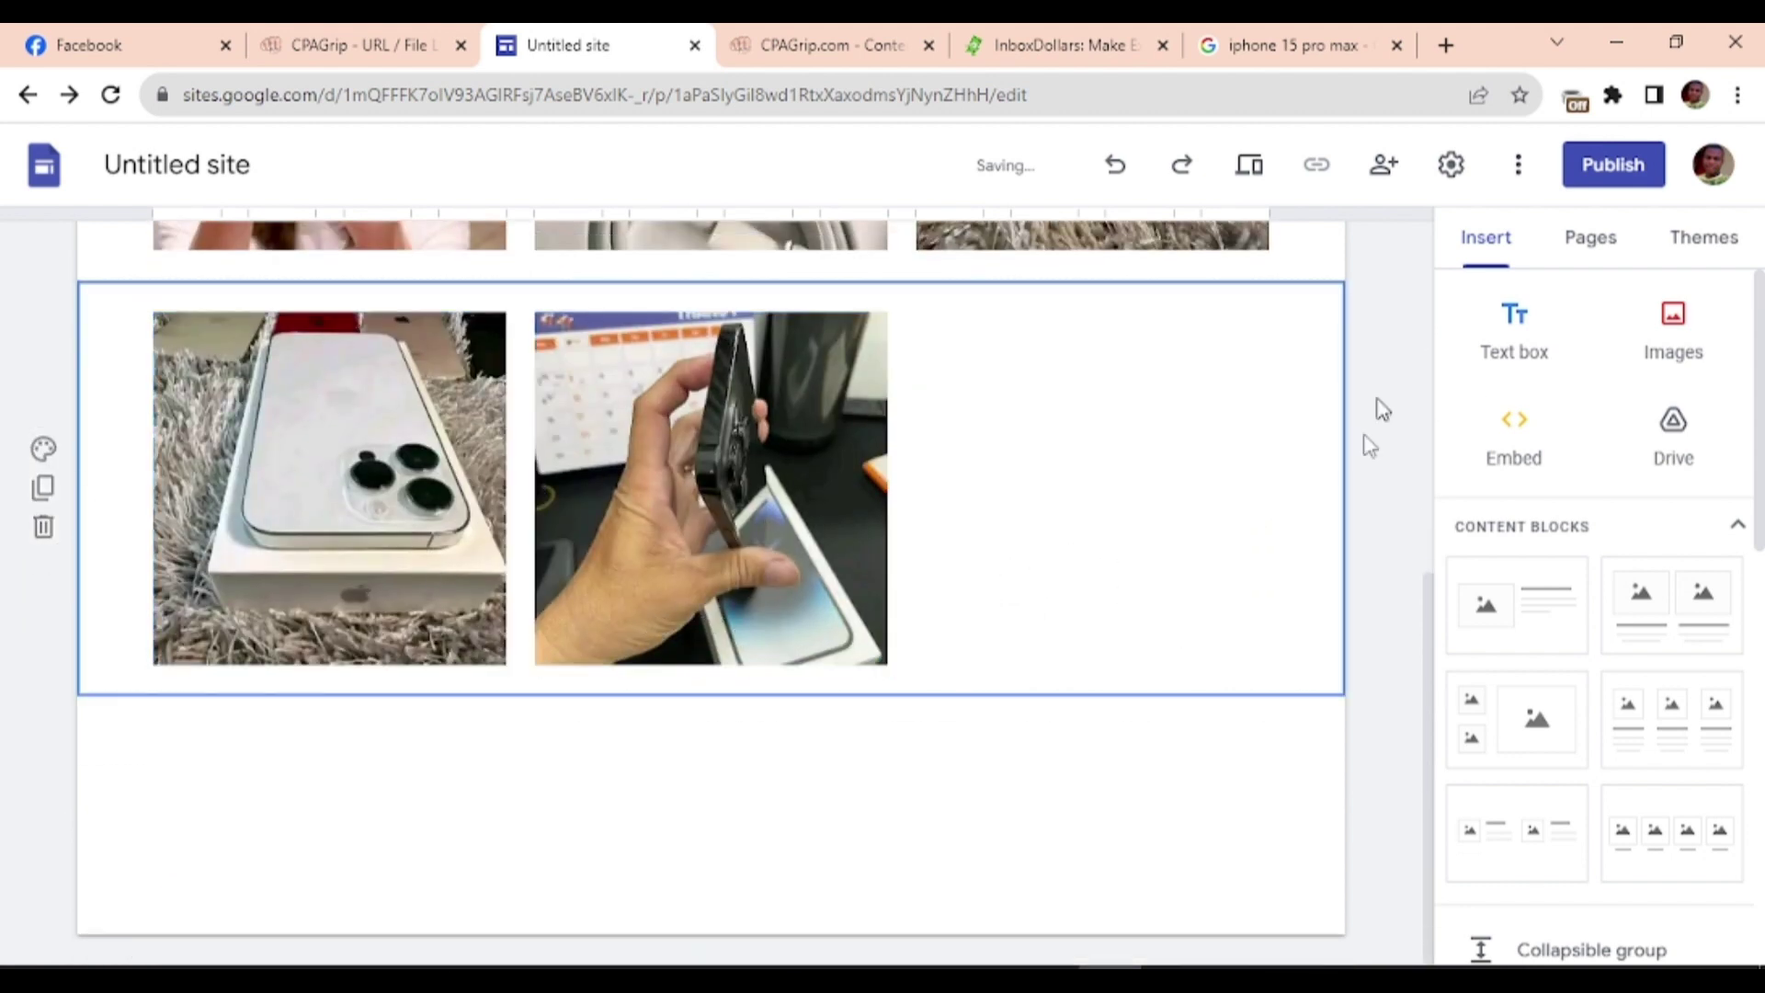
pyautogui.scroll(-4, 1646, 773)
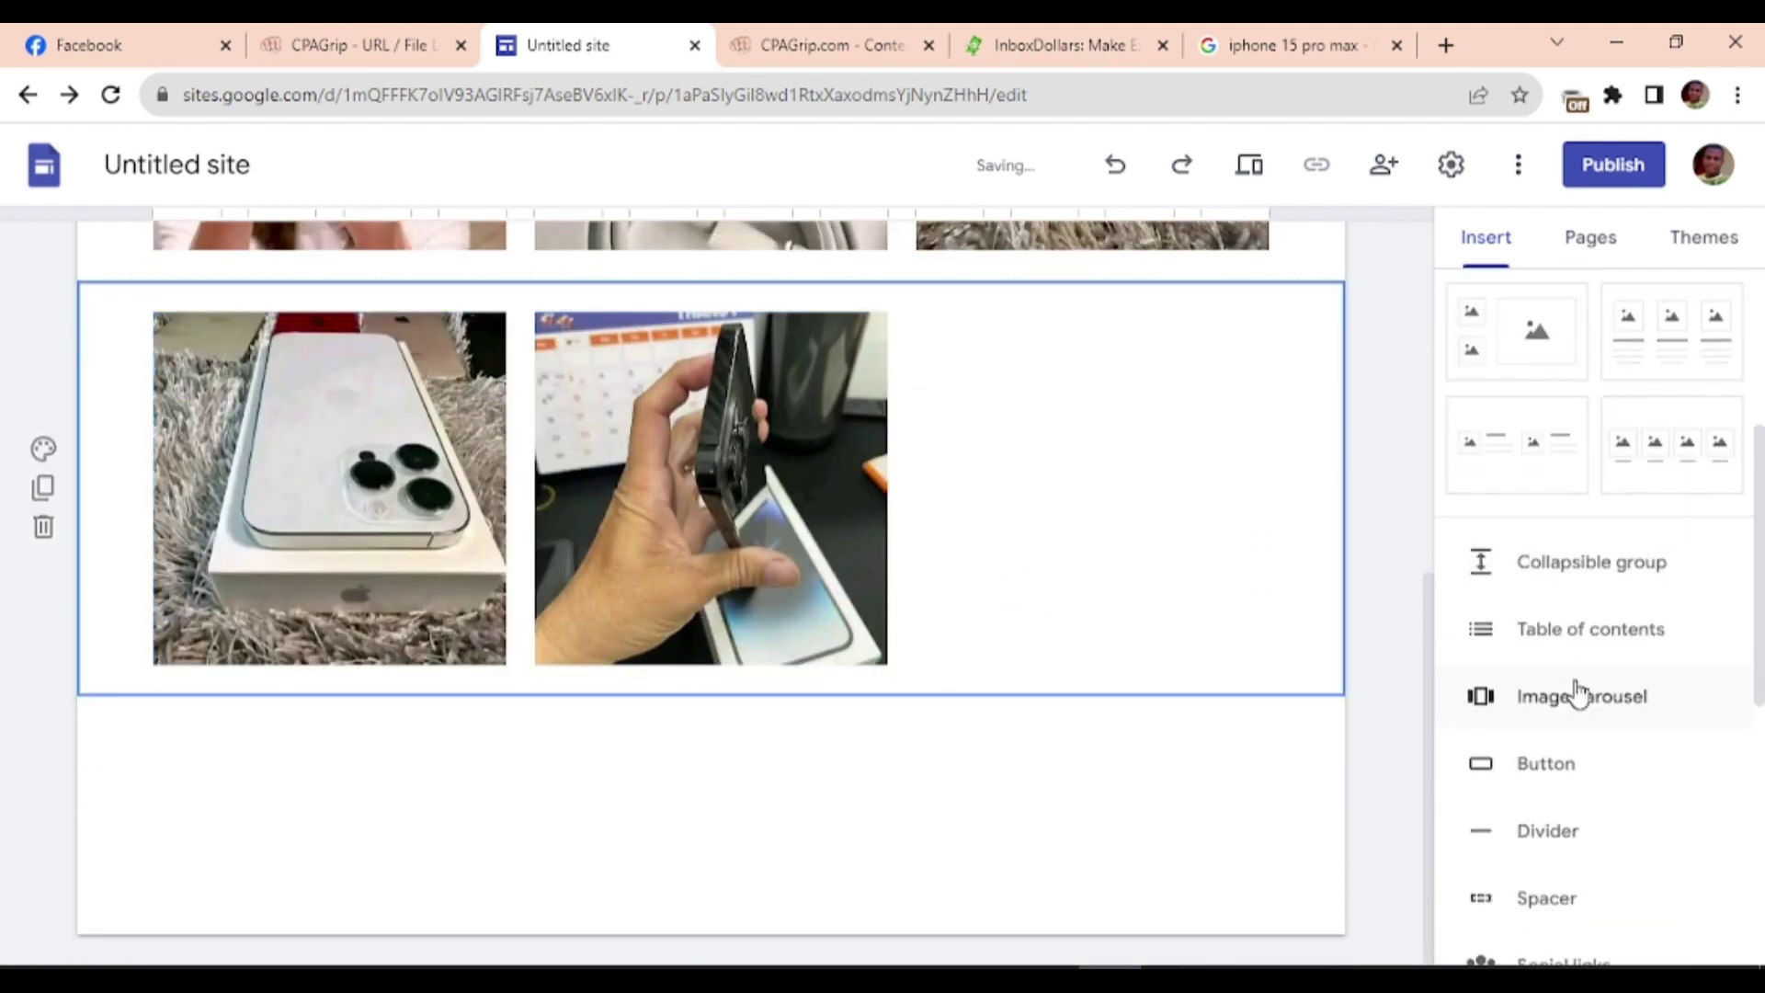
pyautogui.click(1519, 774)
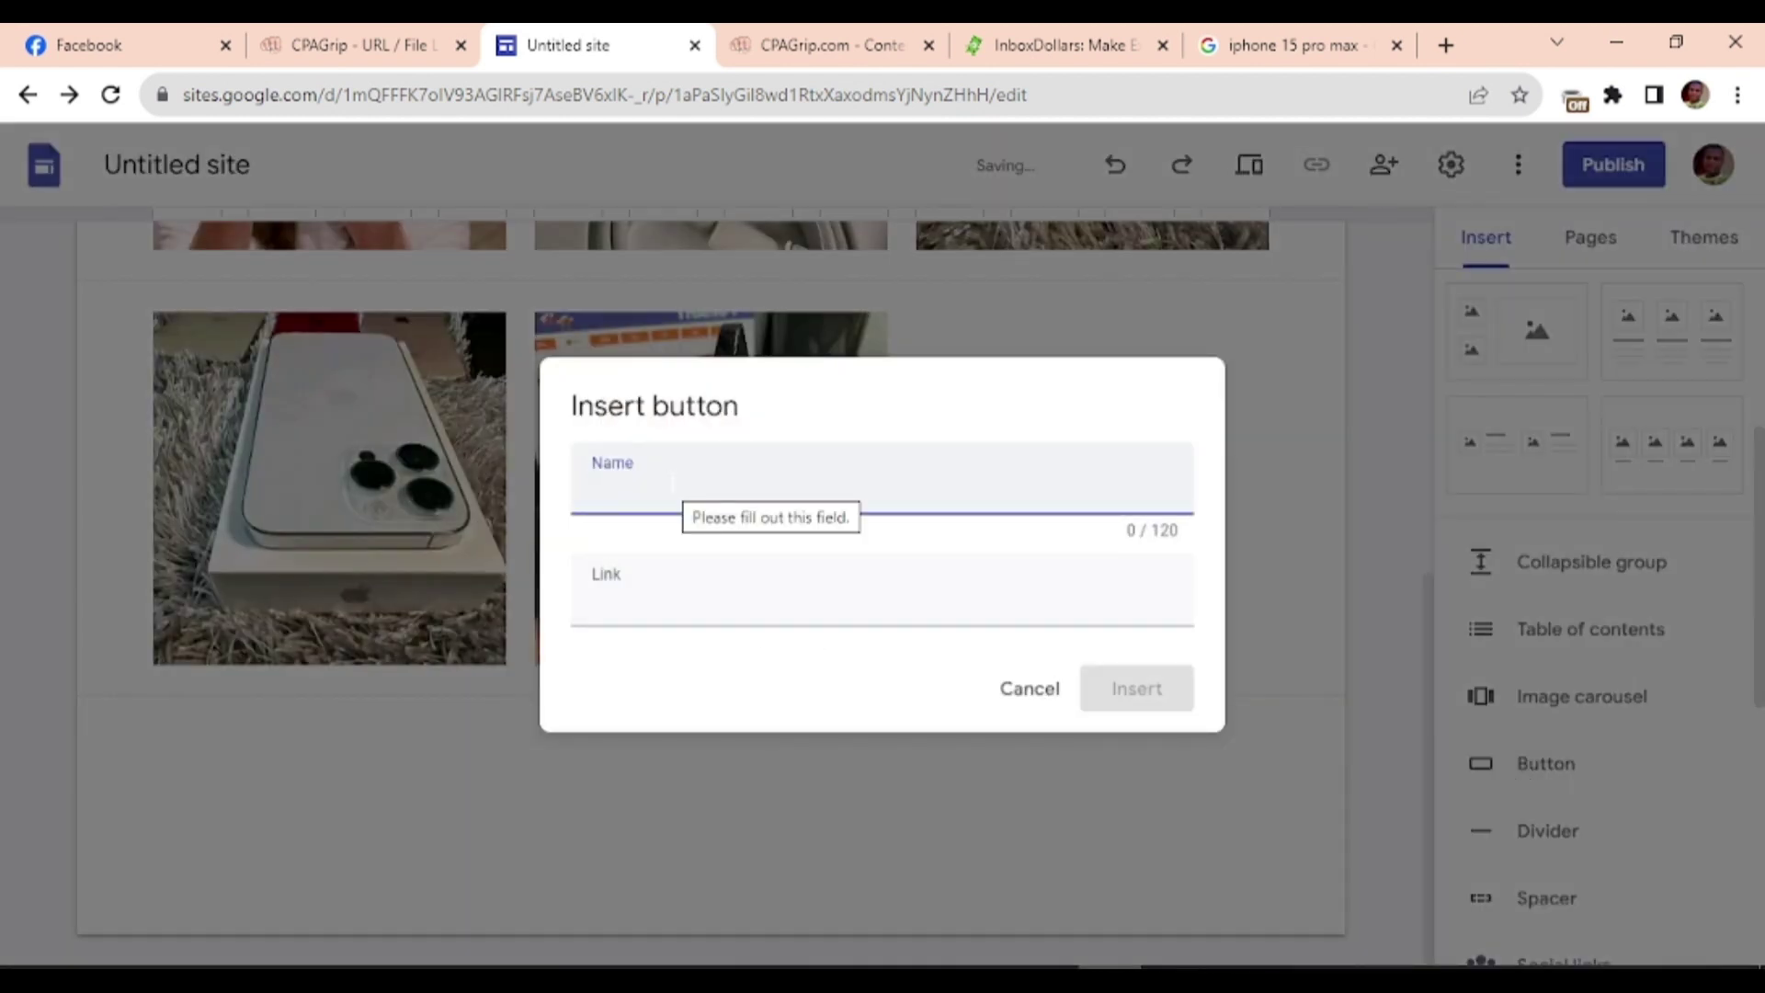
pyautogui.write('CLICK HERE TO JOIN THE GIVEAWAY')
pyautogui.hotkey('ctrl', 'a')
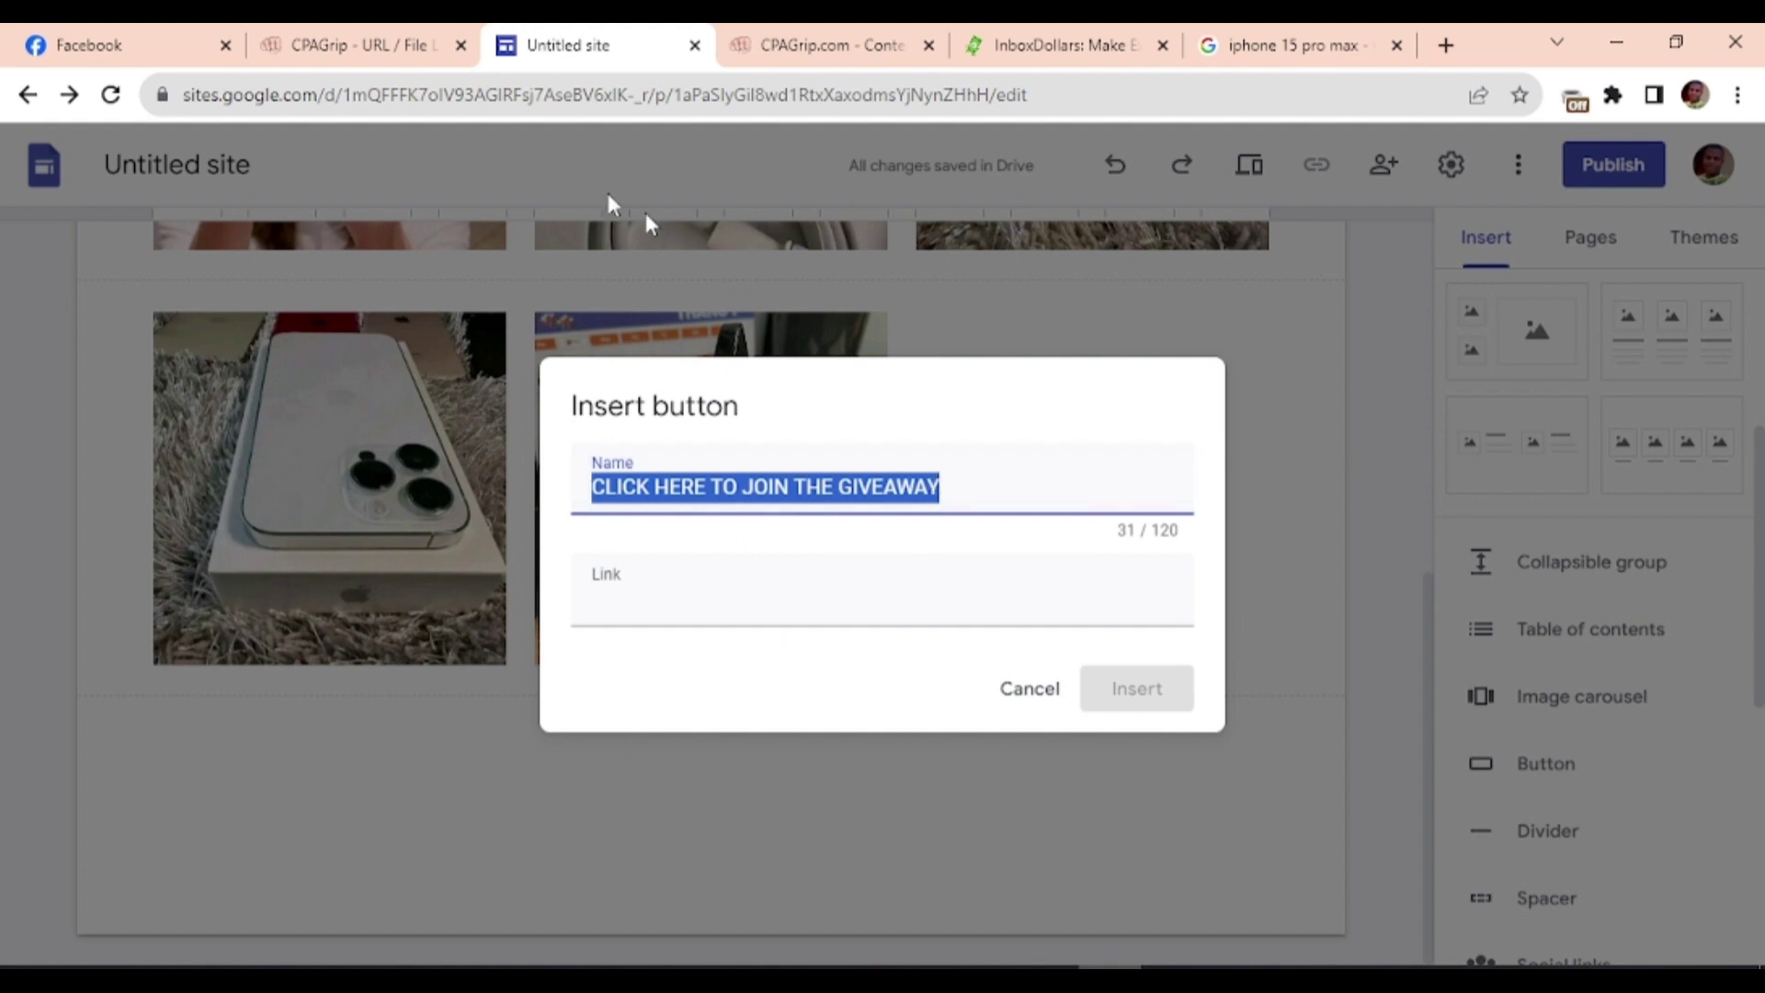
pyautogui.click(692, 607)
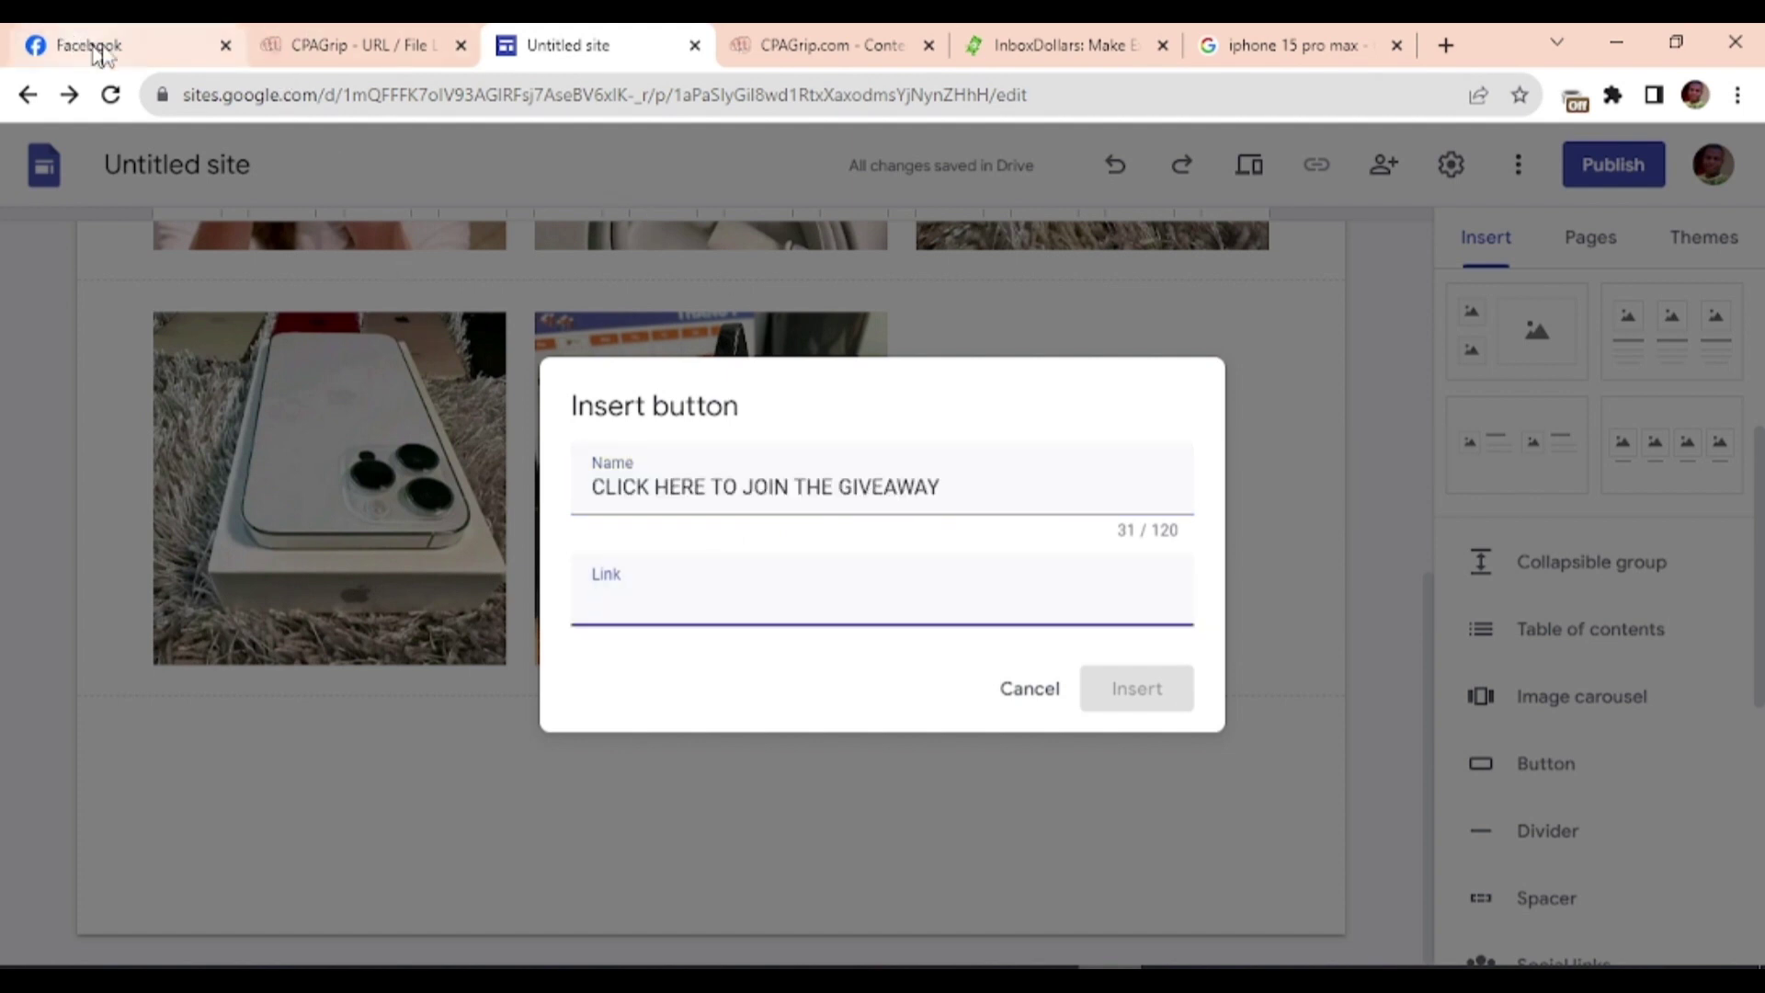
# - Switch to CPAGrip, set the IPhone 15 Giveaway locker's link domain to singingfiles.com (new), and copy the generated link
pyautogui.click(321, 47)
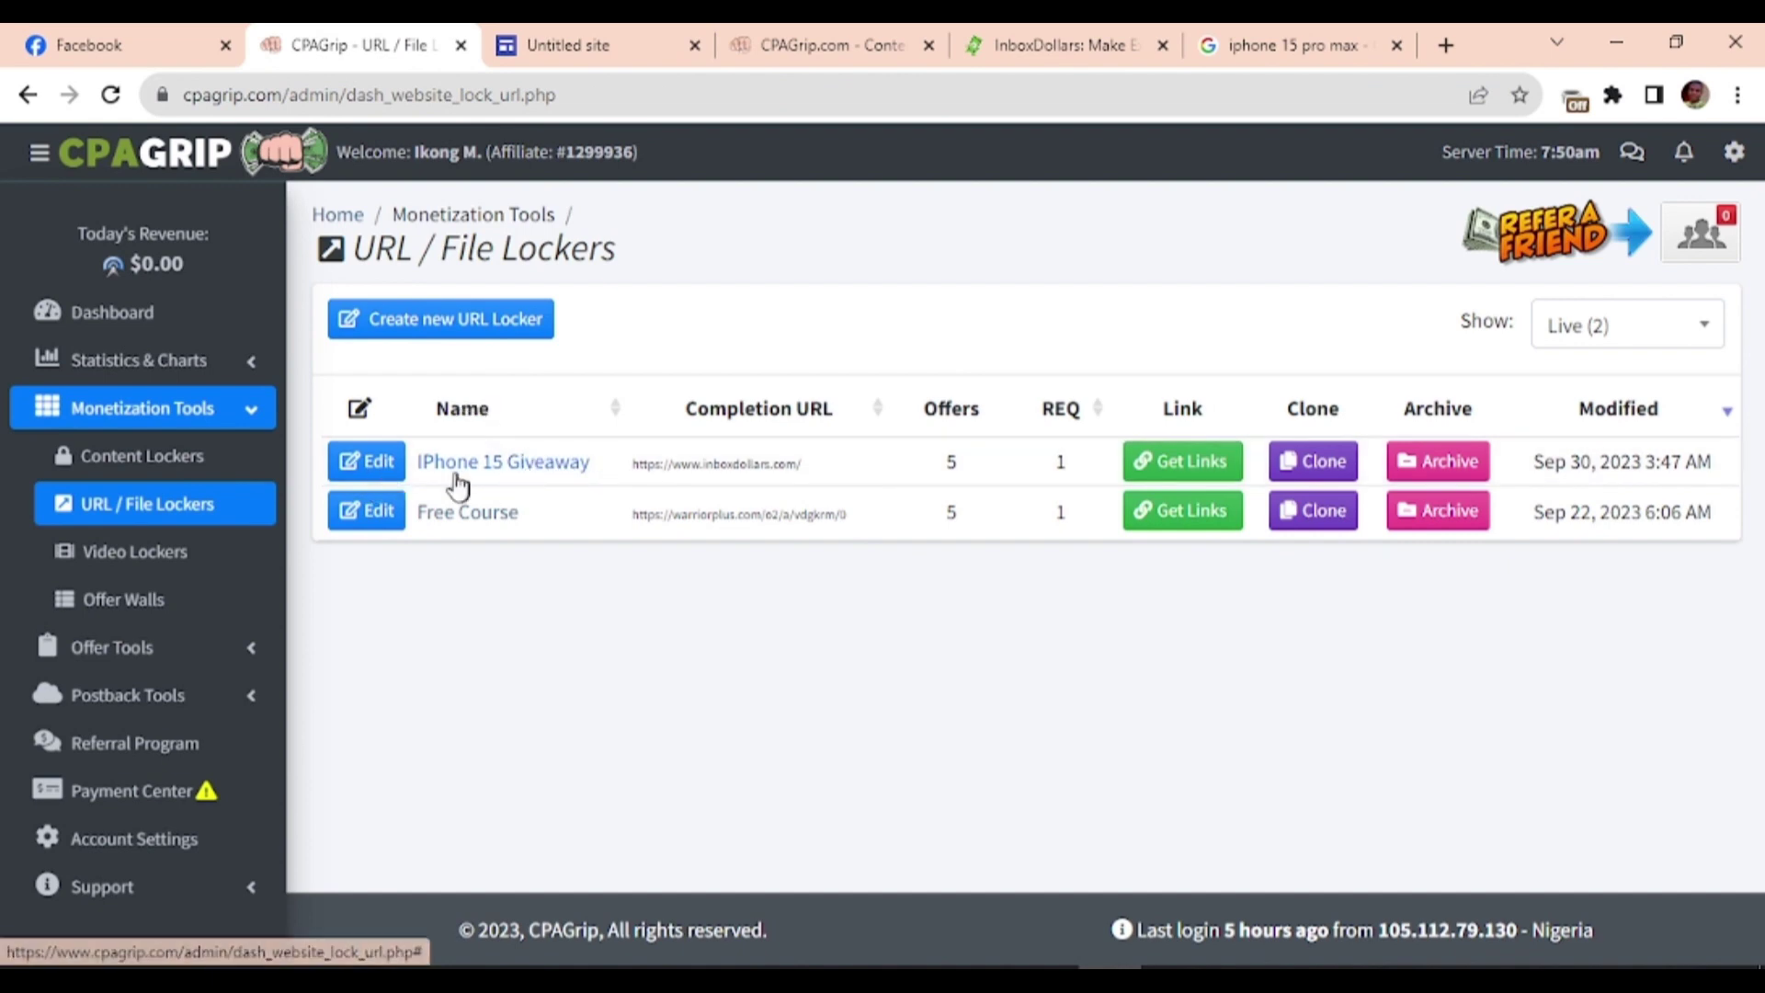
pyautogui.click(1192, 469)
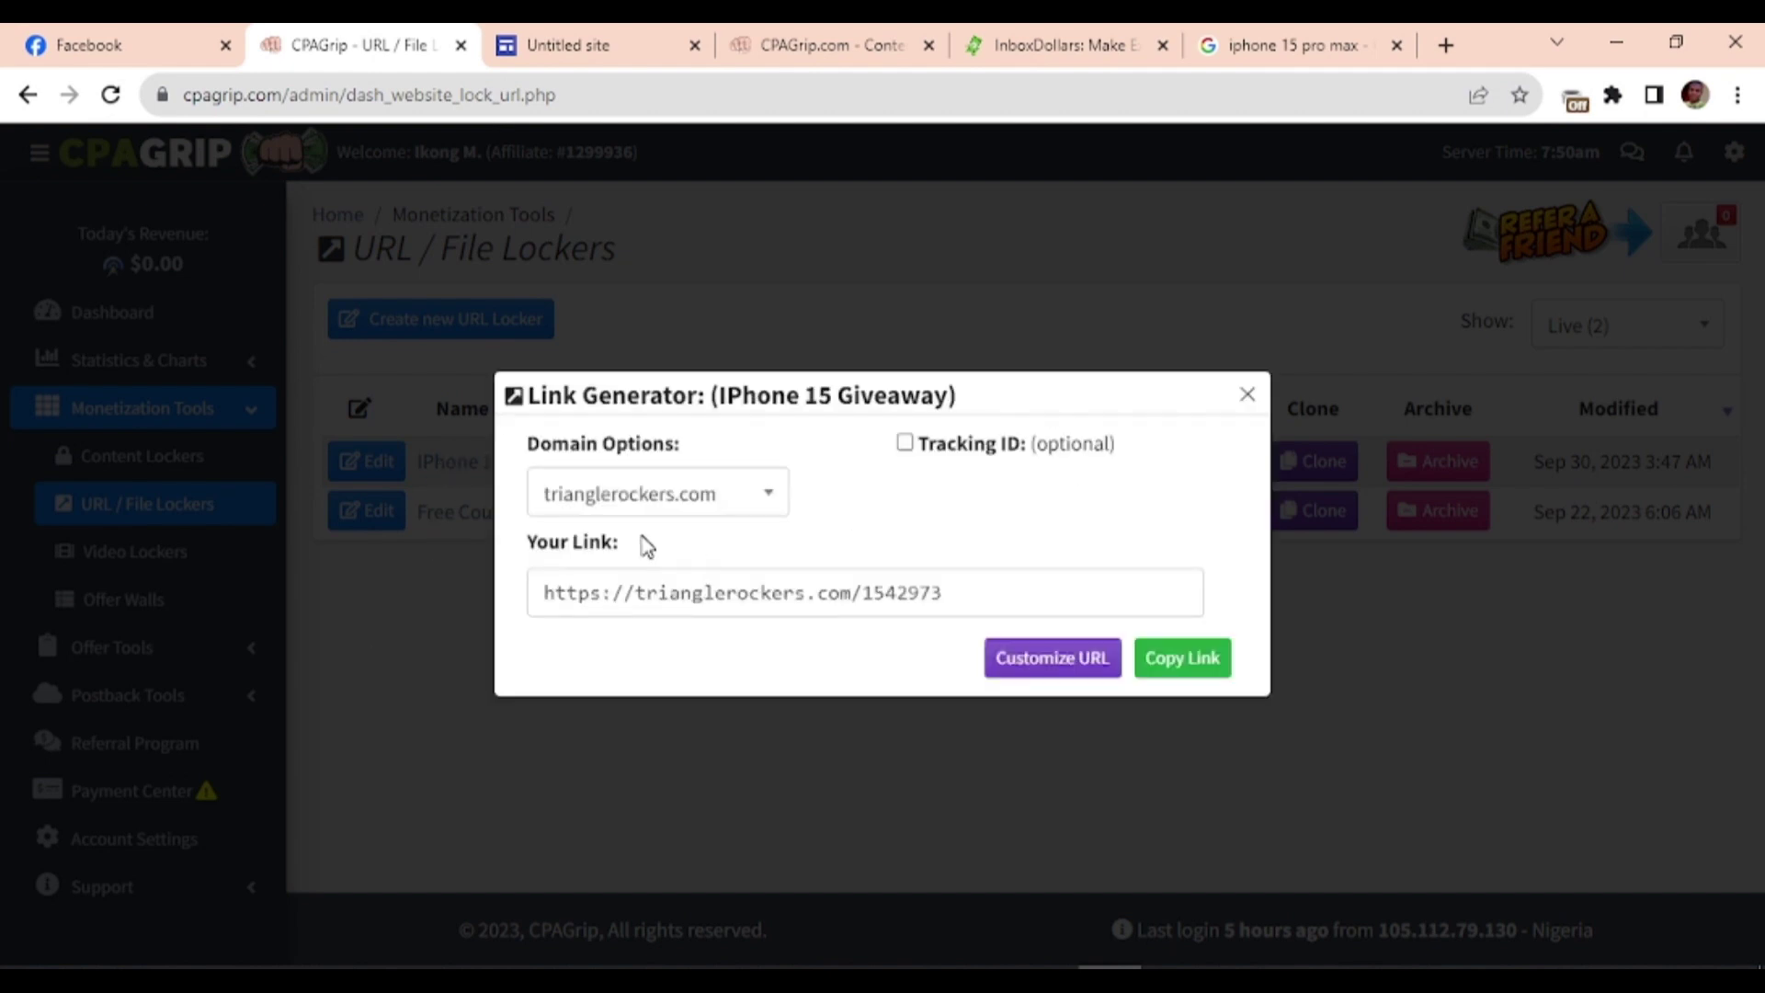
pyautogui.click(727, 509)
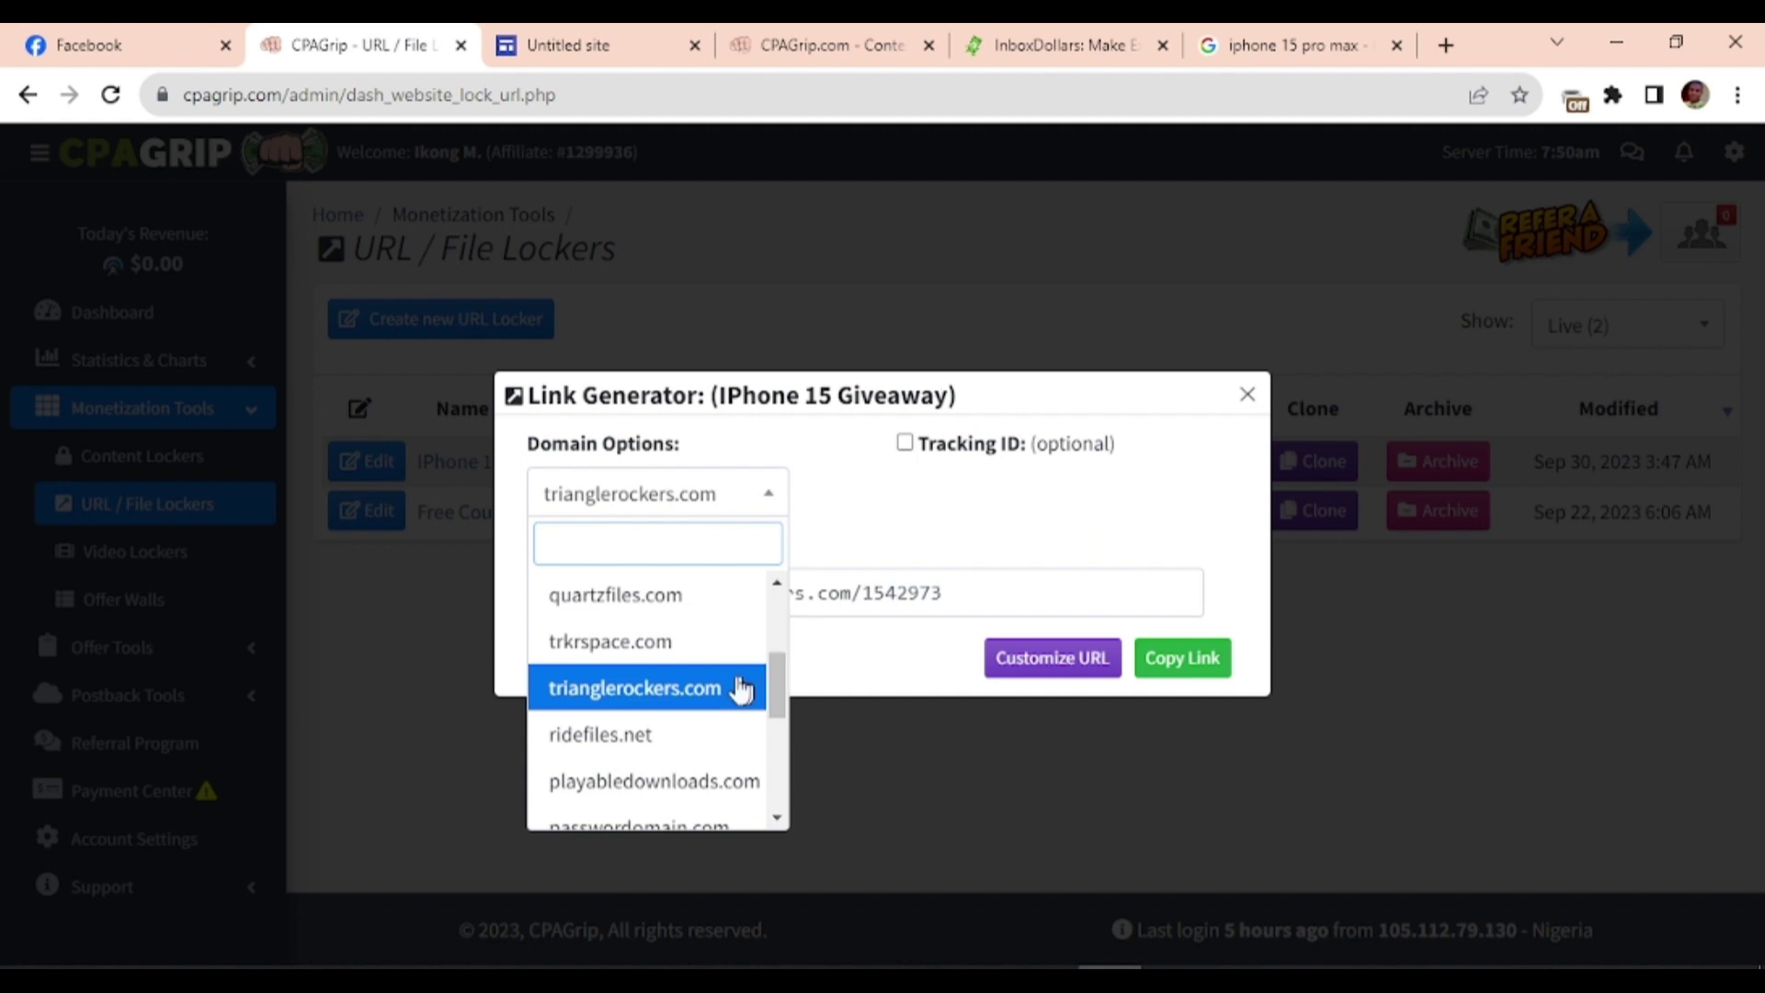
pyautogui.scroll(3, 699, 773)
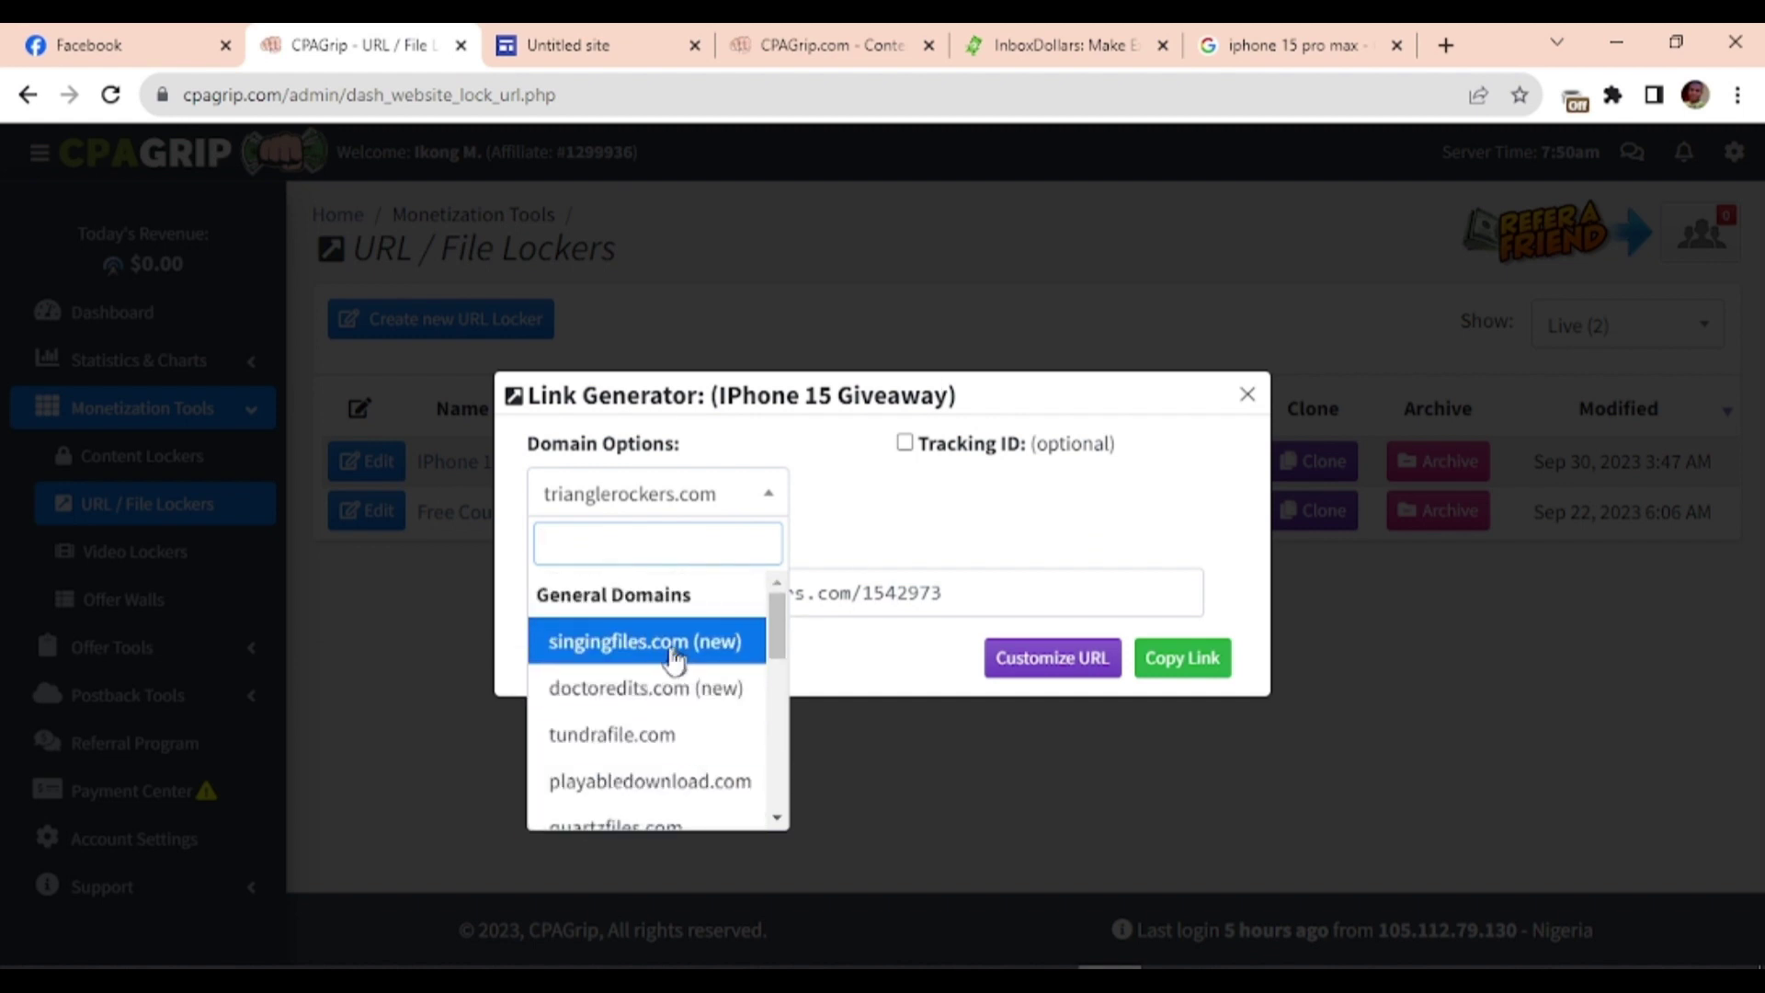
pyautogui.click(641, 643)
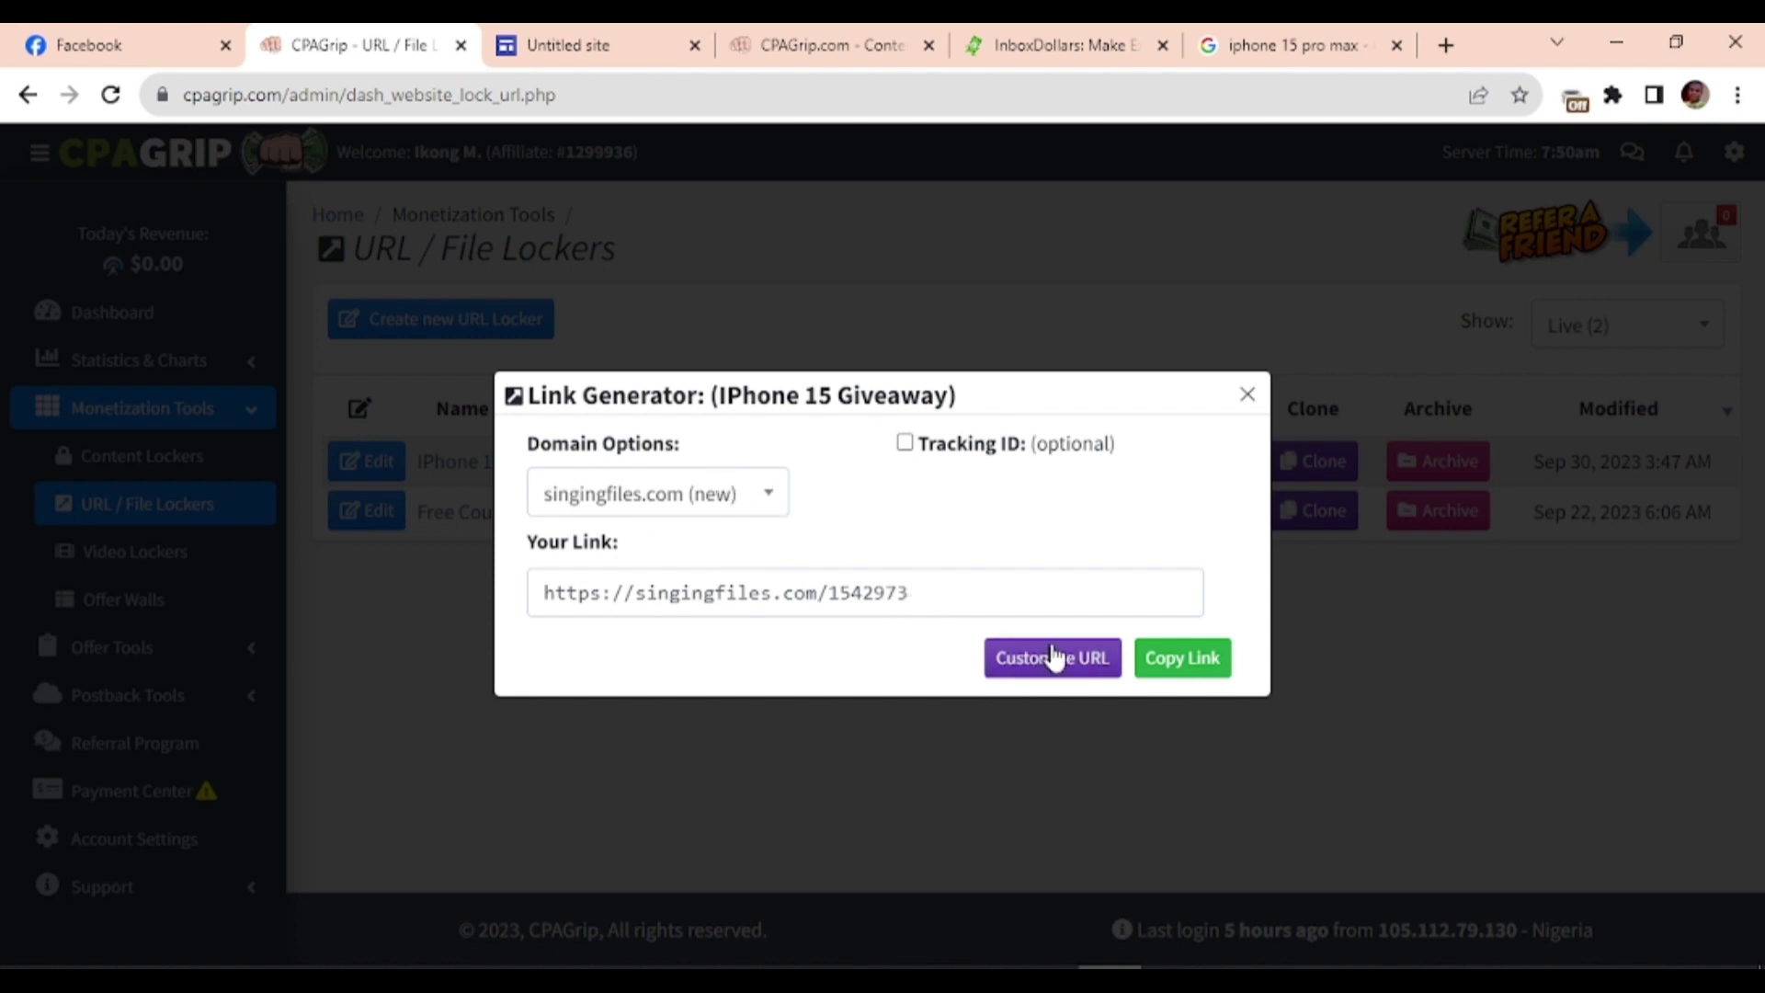
pyautogui.click(1169, 676)
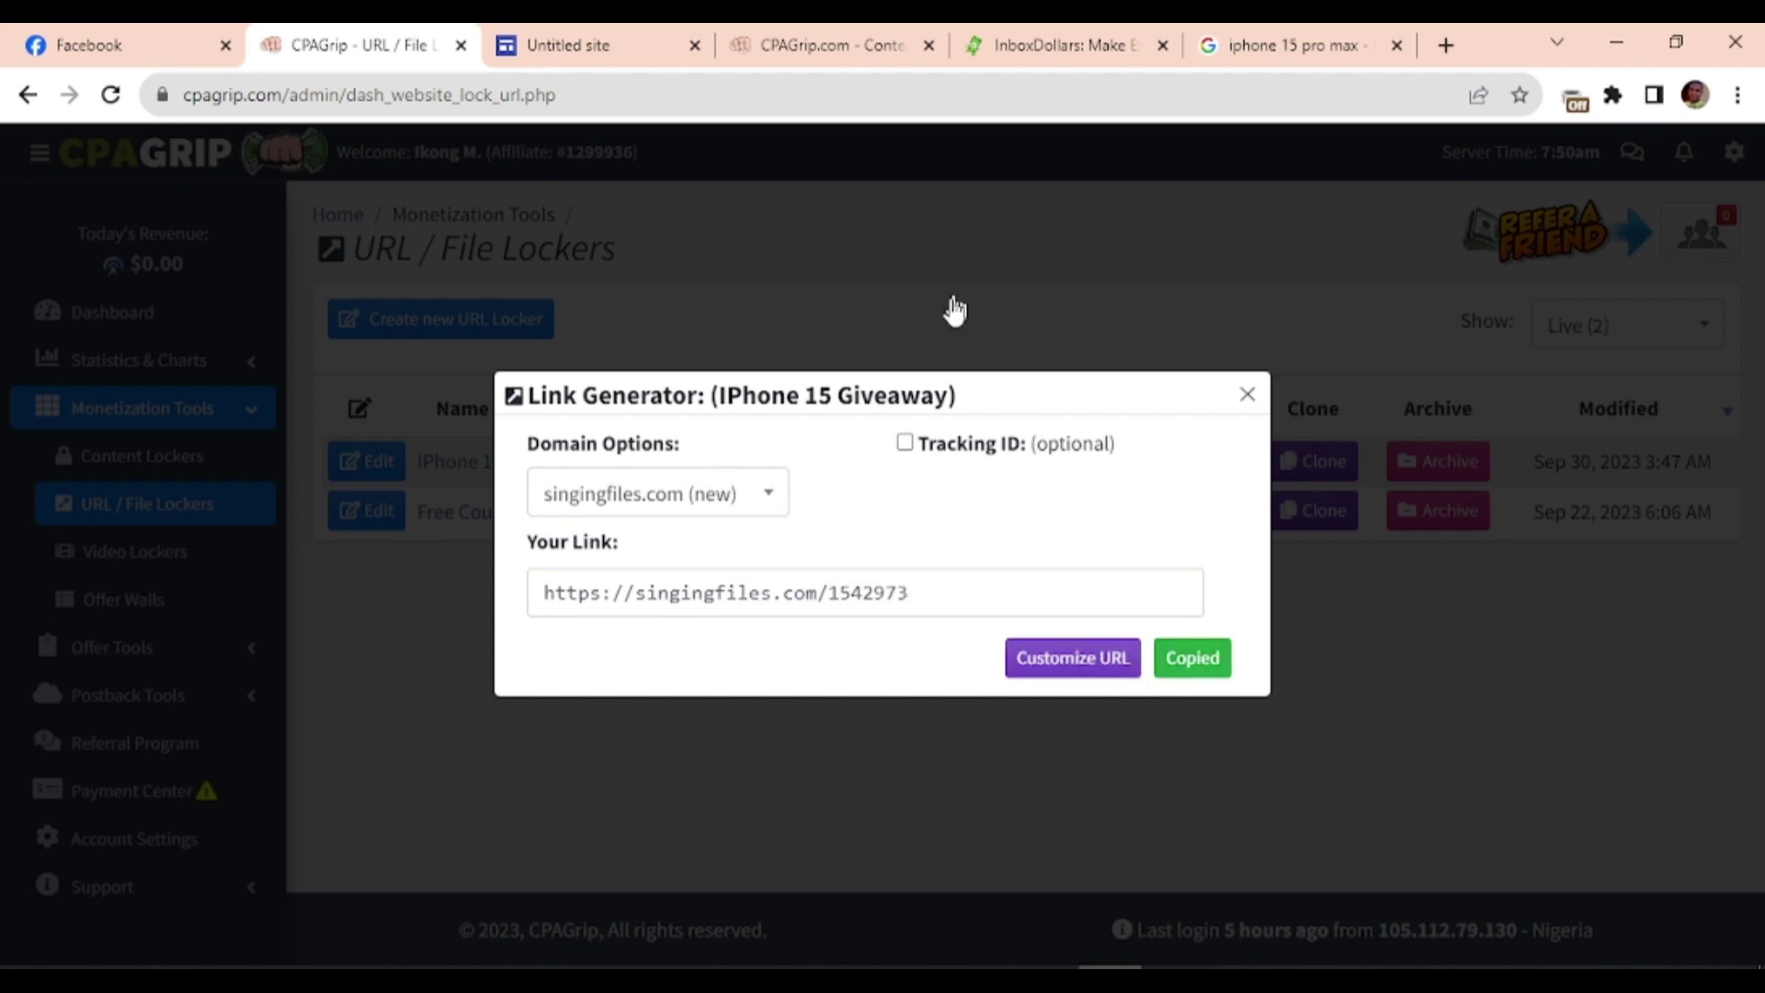
pyautogui.click(569, 57)
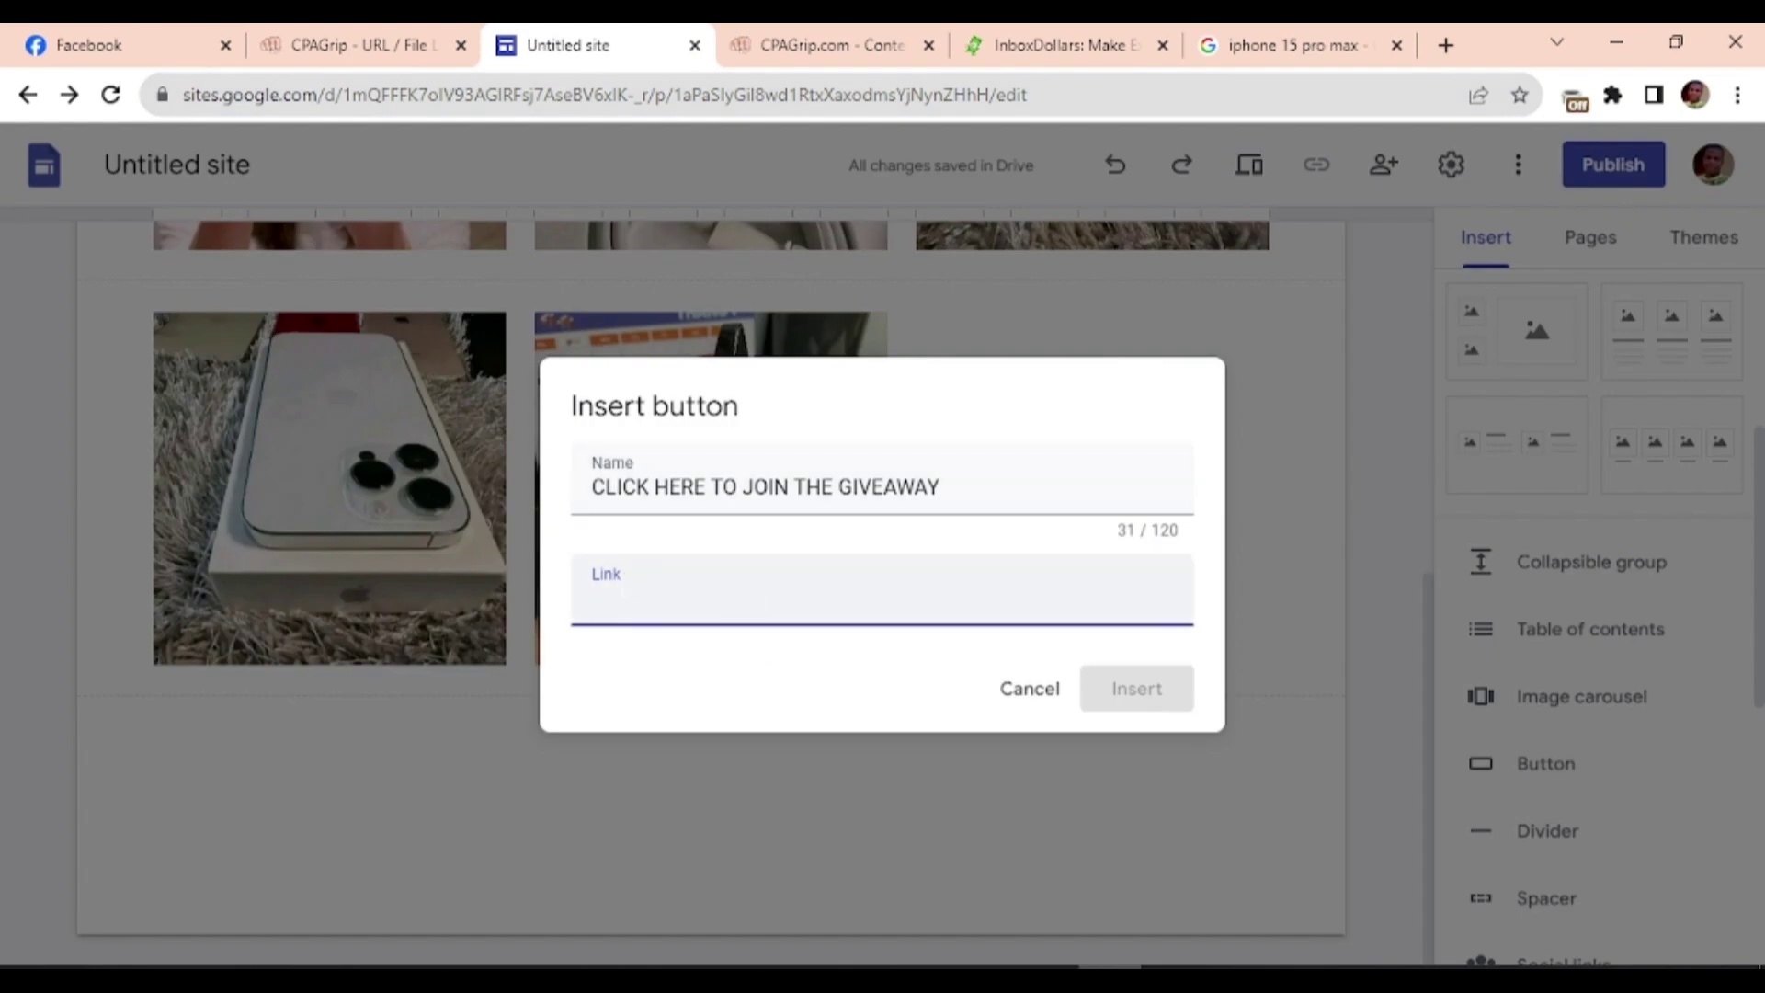
pyautogui.write('https://singingfiles.com/1542973')
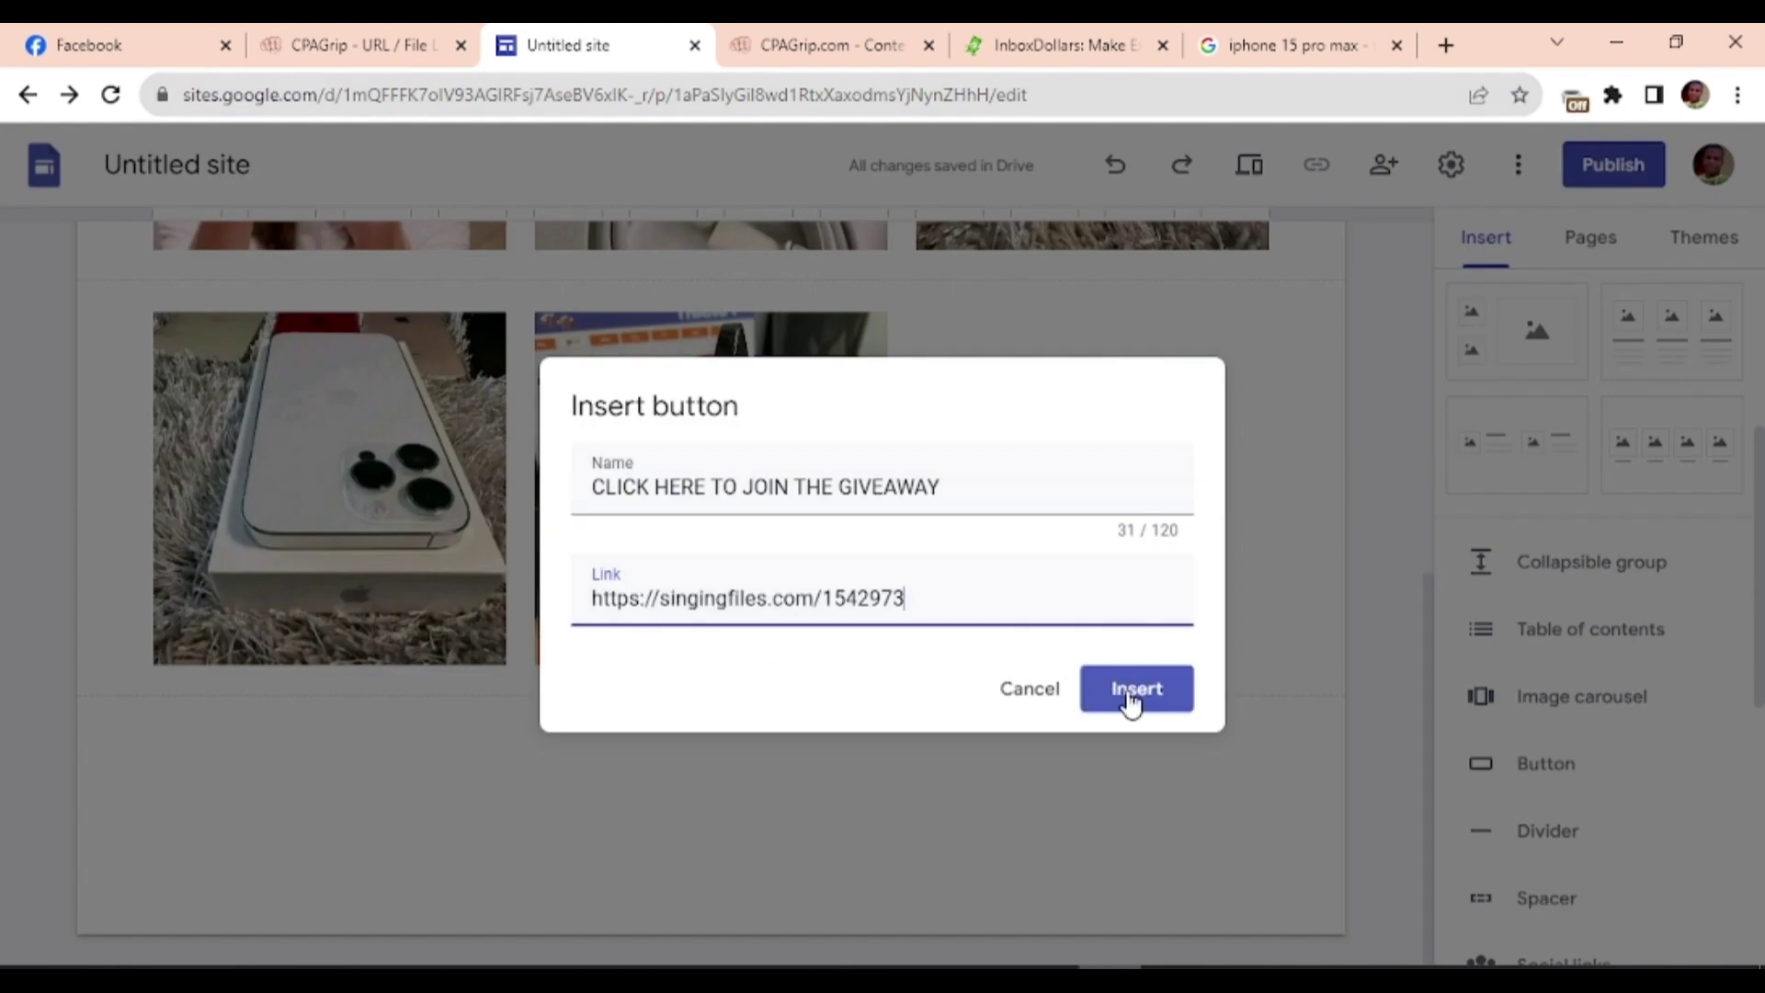
pyautogui.click(1137, 690)
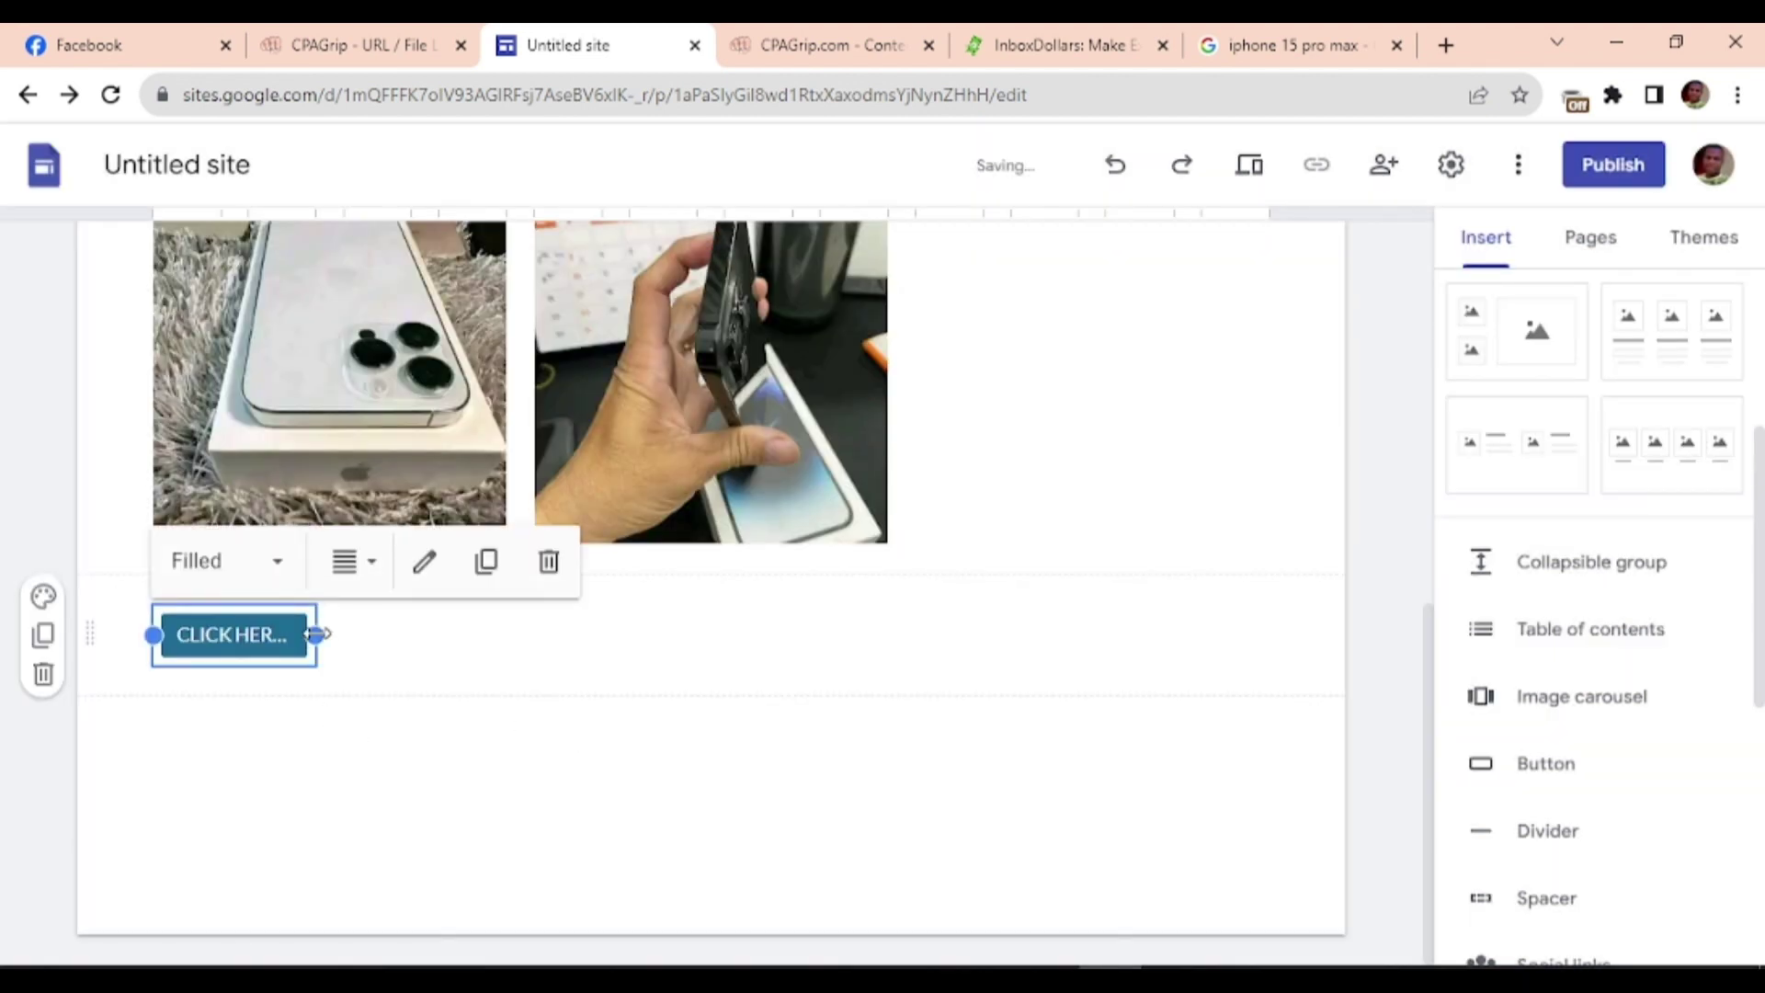
pyautogui.moveTo(317, 634); pyautogui.dragTo(1272, 708)
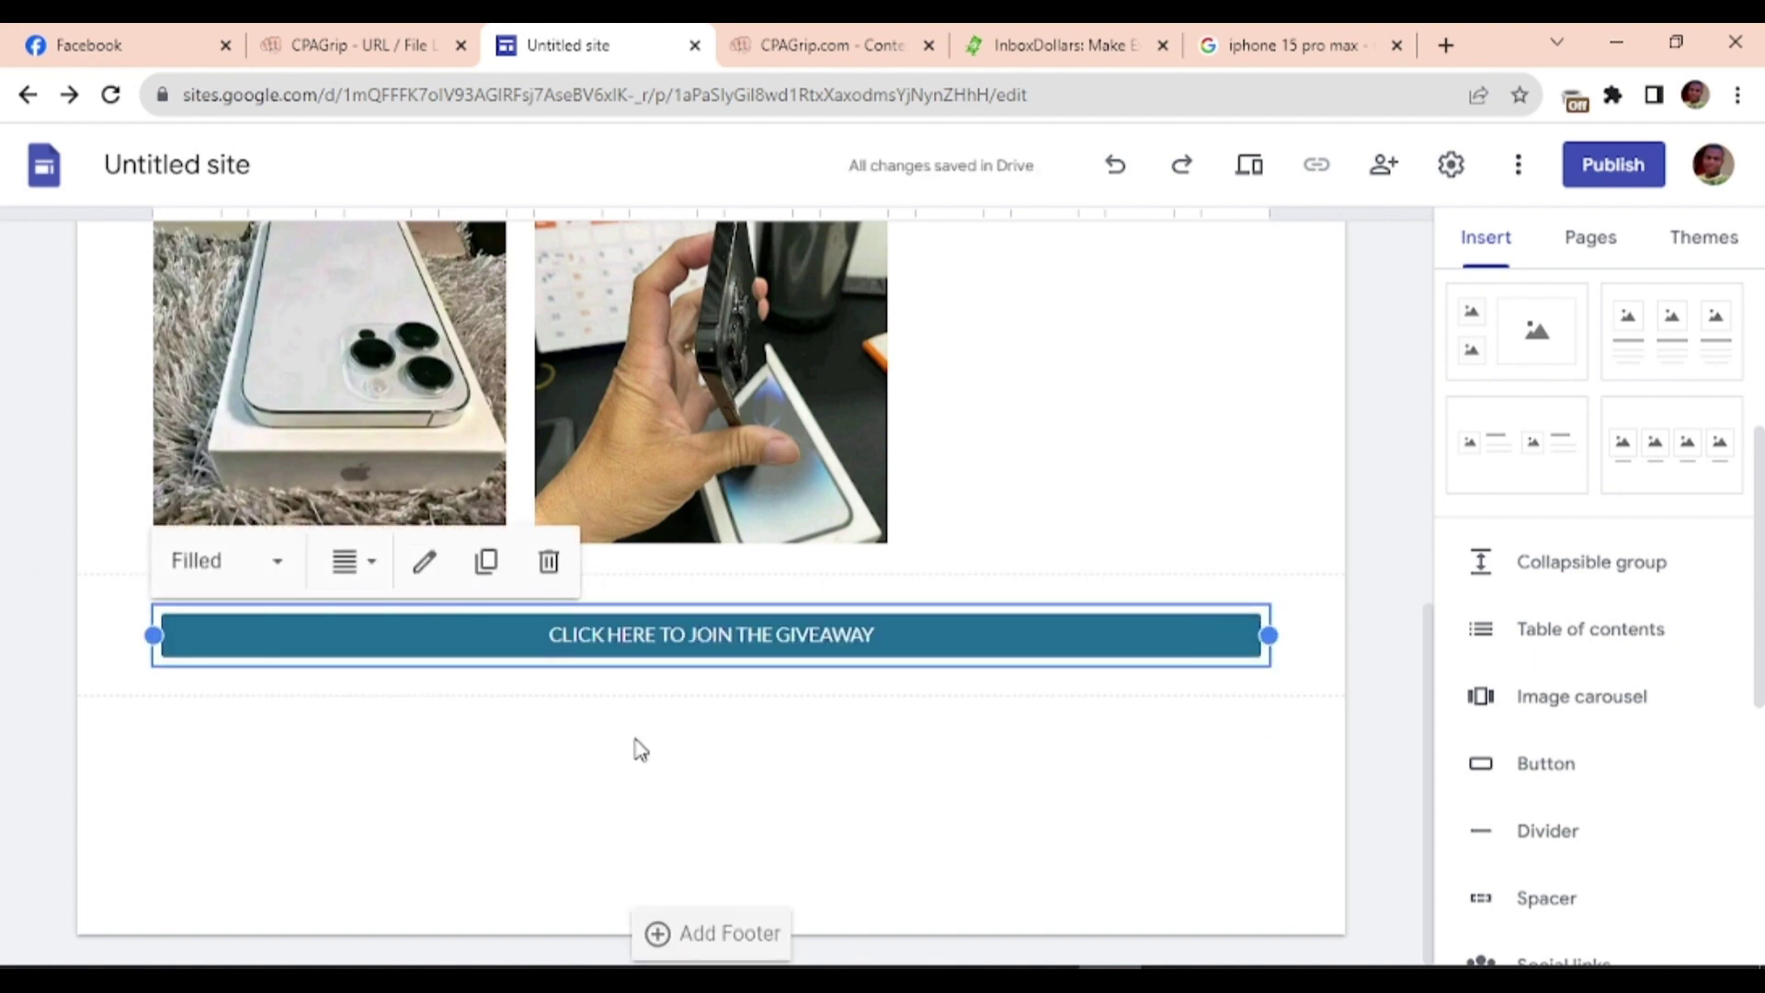
pyautogui.scroll(8, 965, 690)
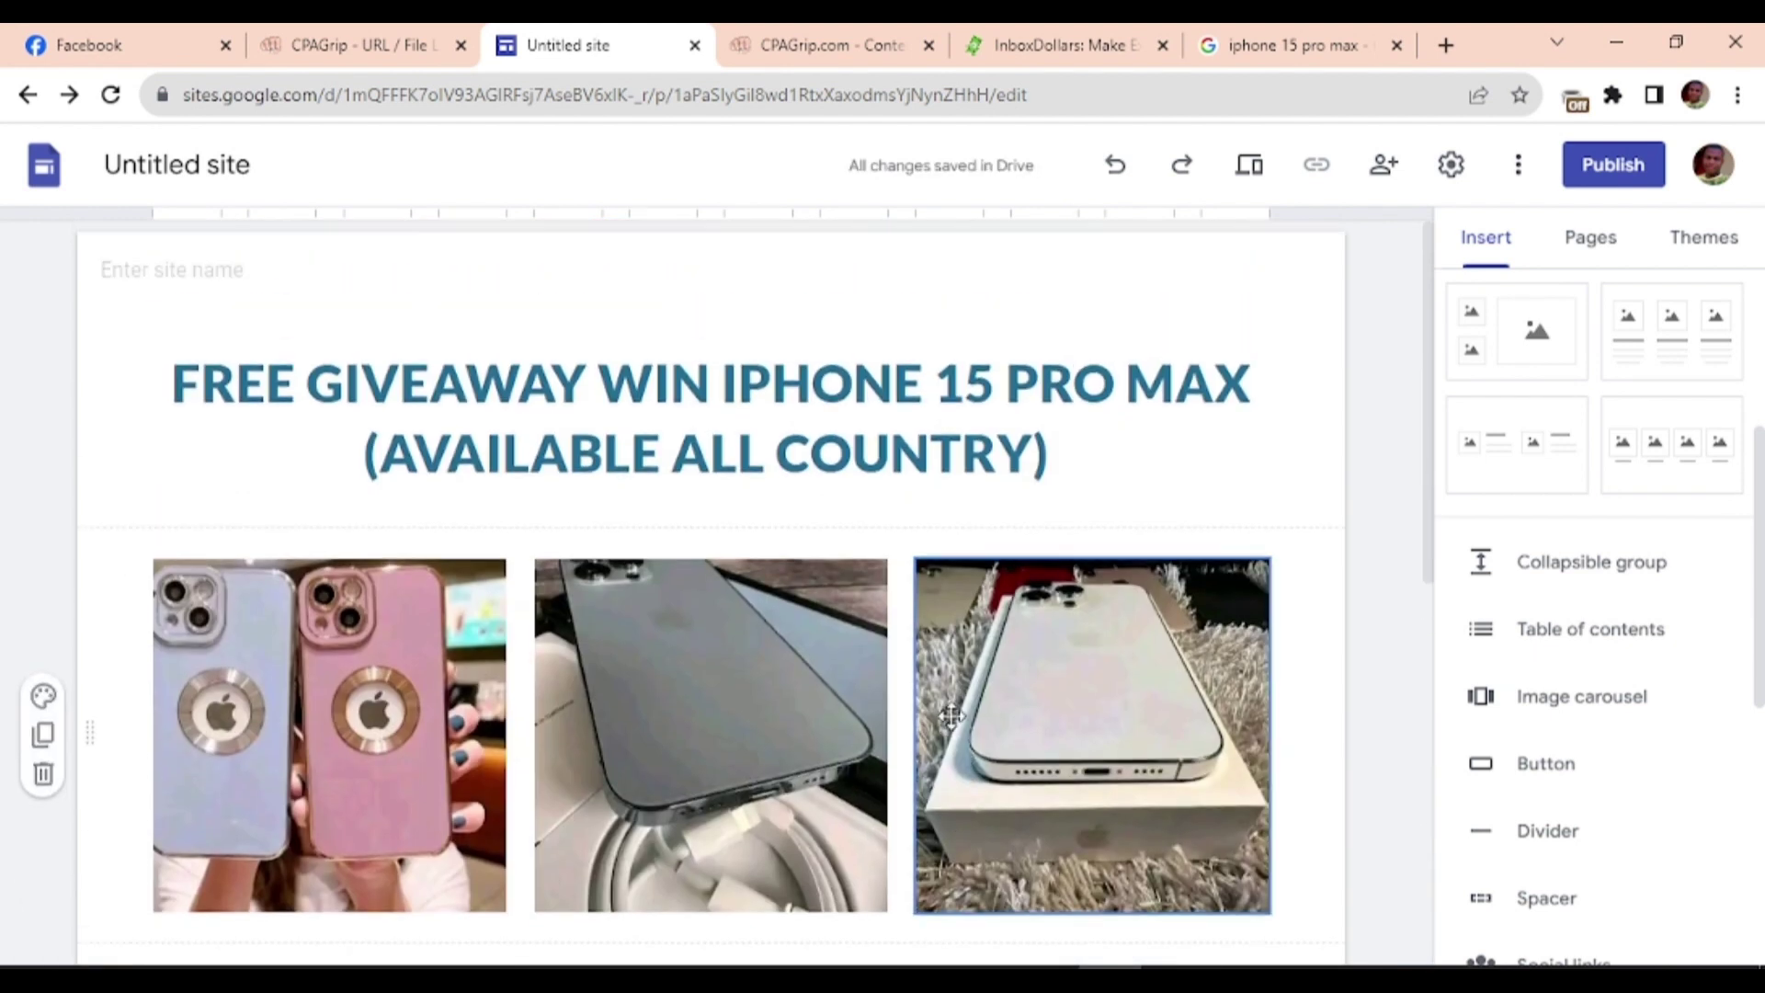
pyautogui.scroll(-8, 969, 682)
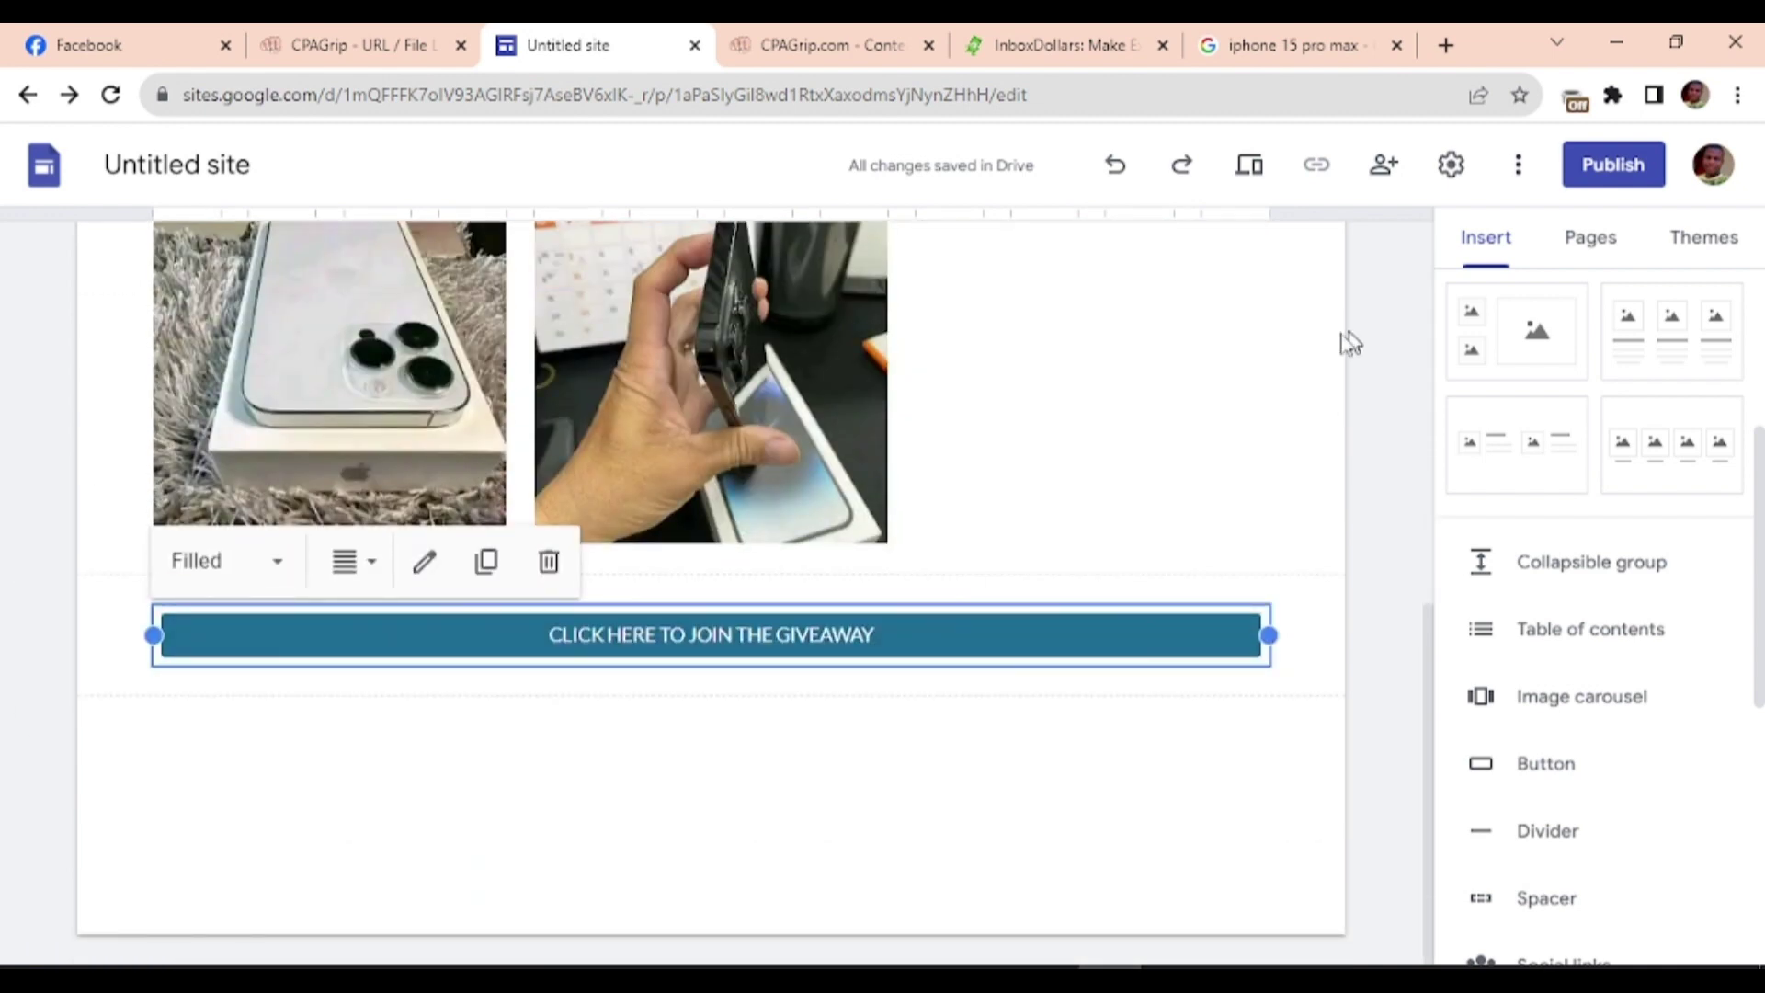
# - Set the Simple theme's custom colour to red #c60606 and check it on the heading and button
pyautogui.click(1704, 241)
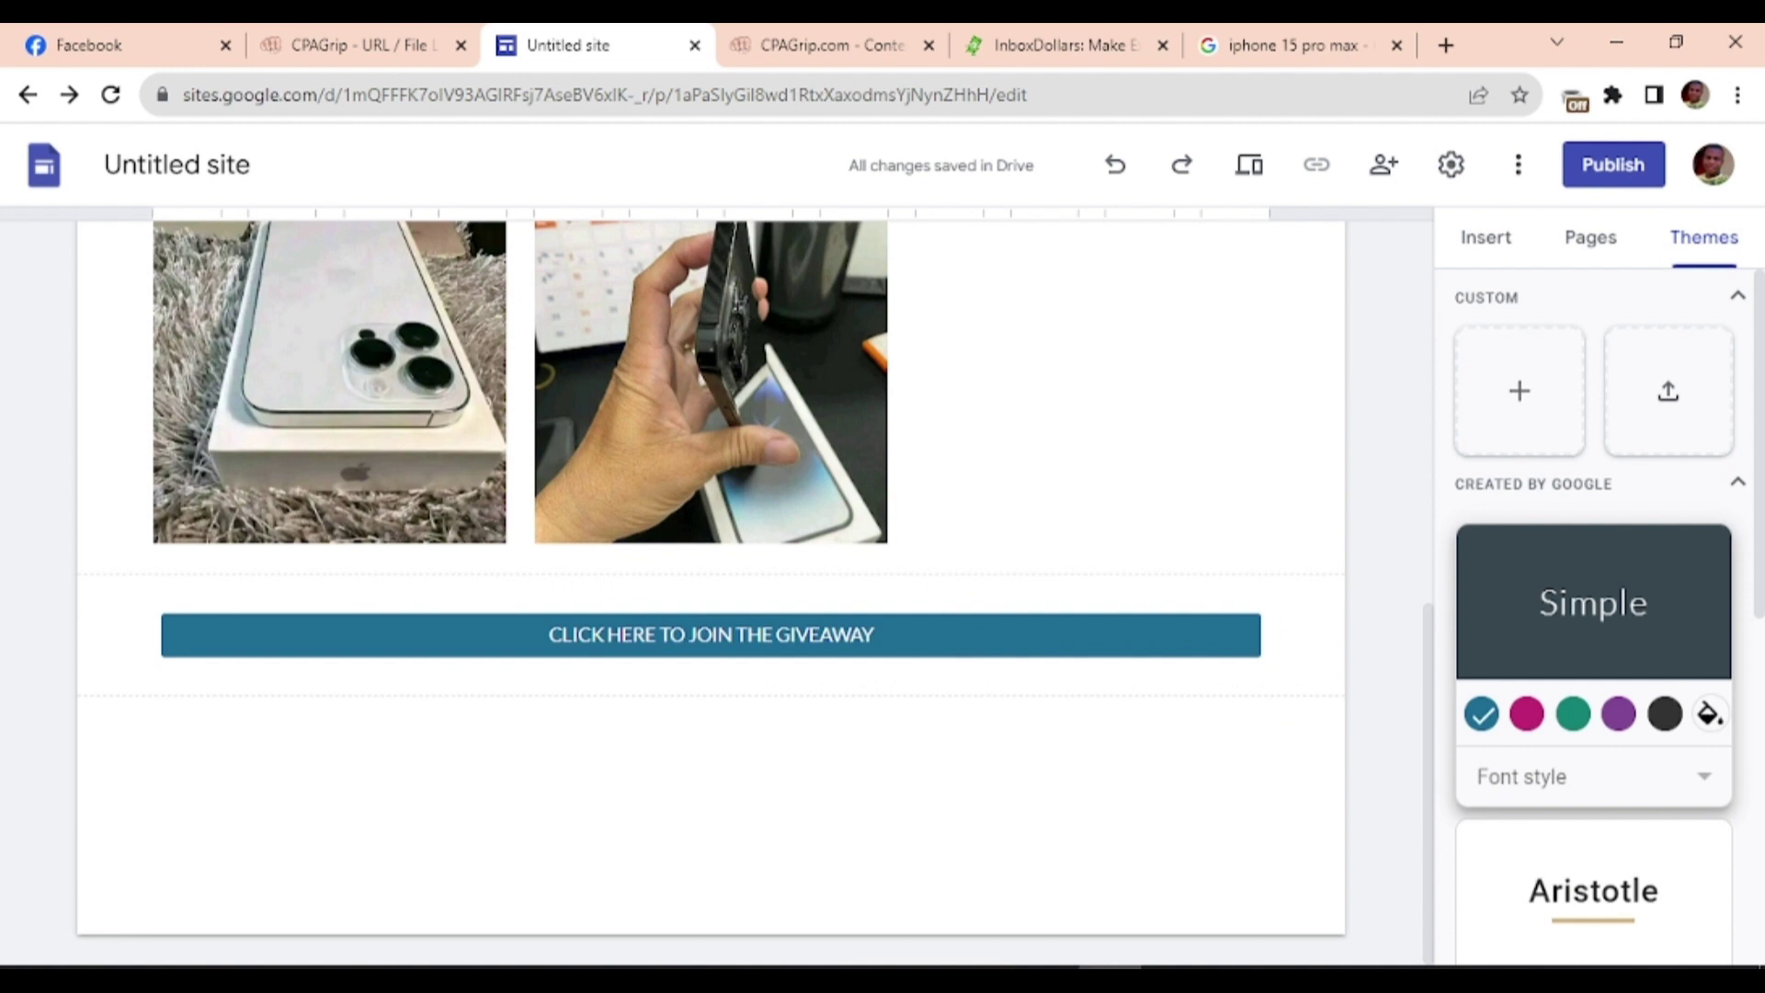
pyautogui.click(1710, 714)
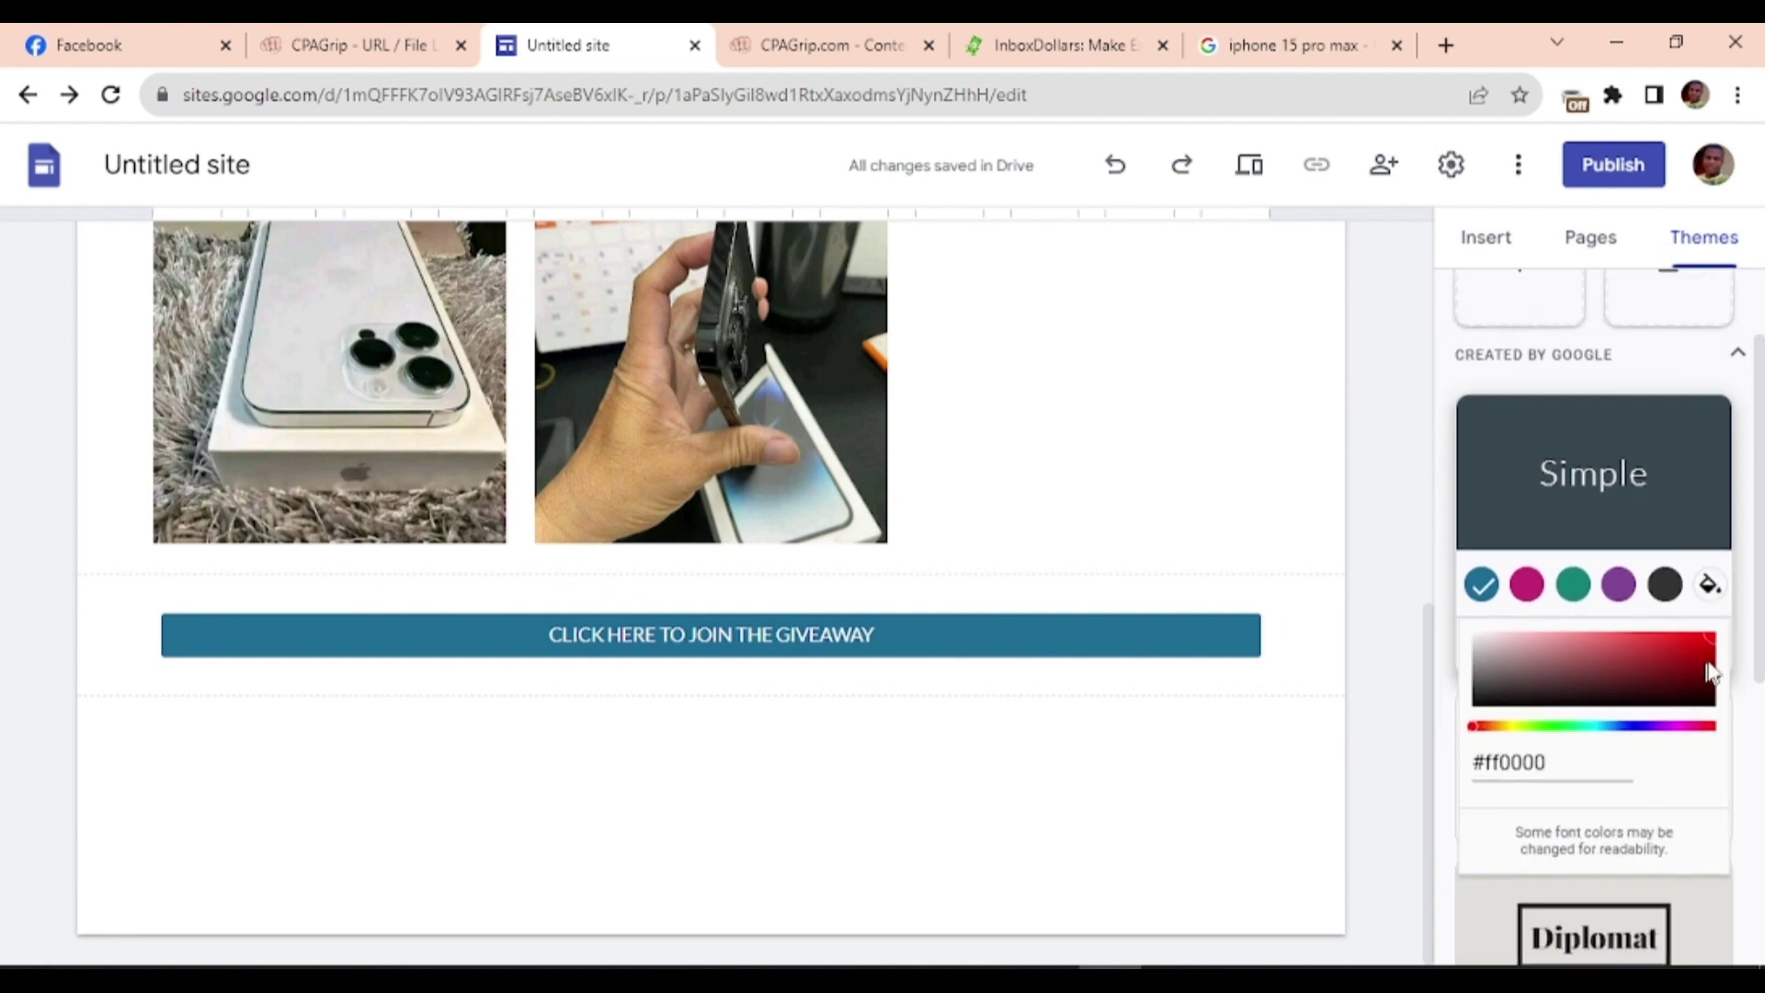
pyautogui.click(1707, 651)
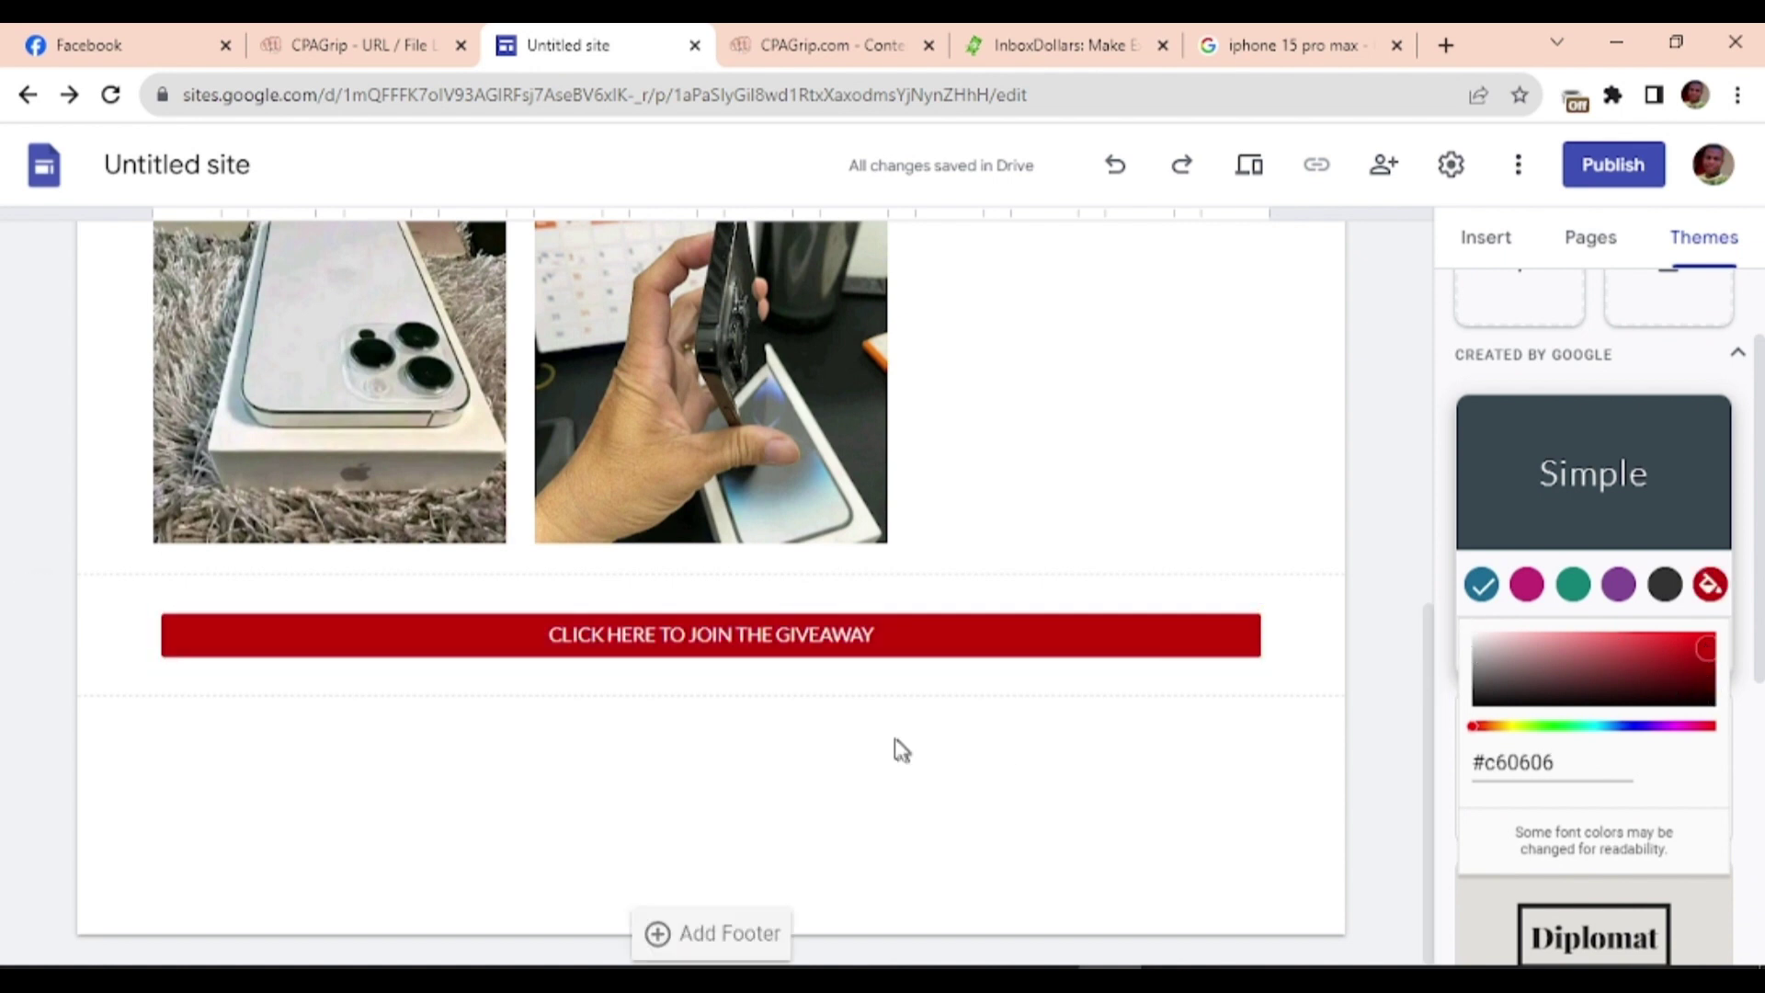
pyautogui.click(823, 736)
pyautogui.scroll(5, 791, 708)
pyautogui.scroll(3, 790, 680)
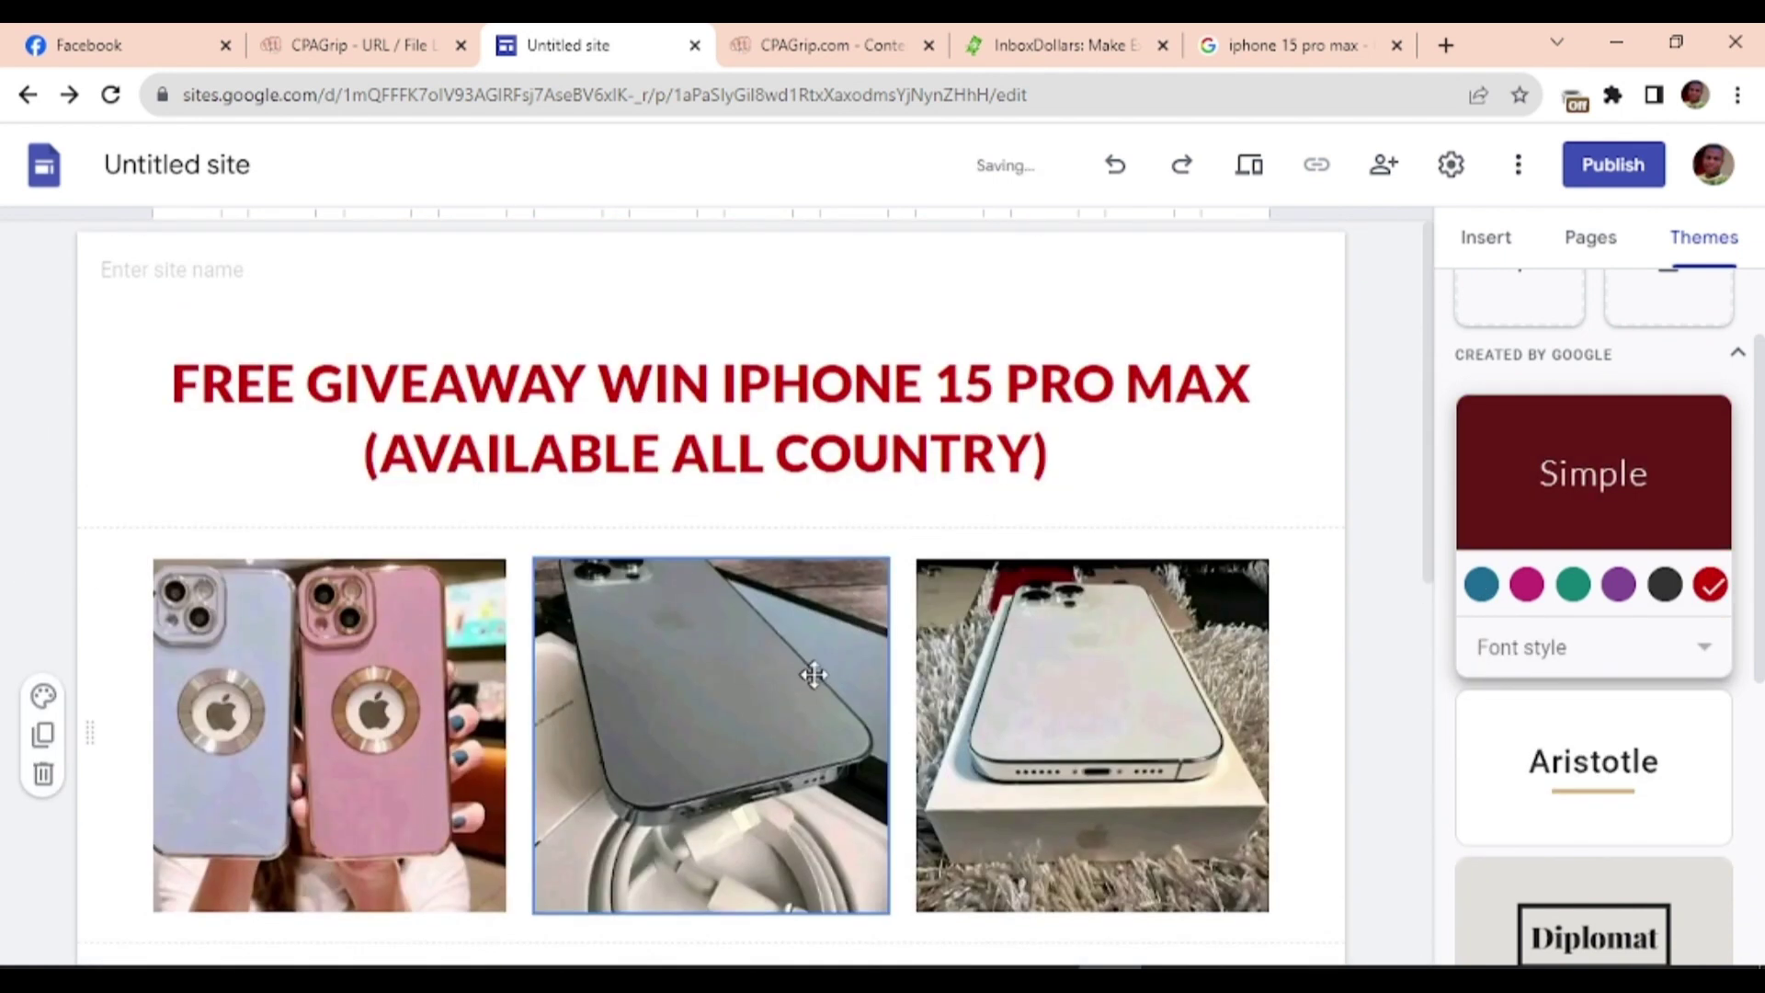
pyautogui.scroll(-8, 662, 563)
pyautogui.scroll(2, 917, 660)
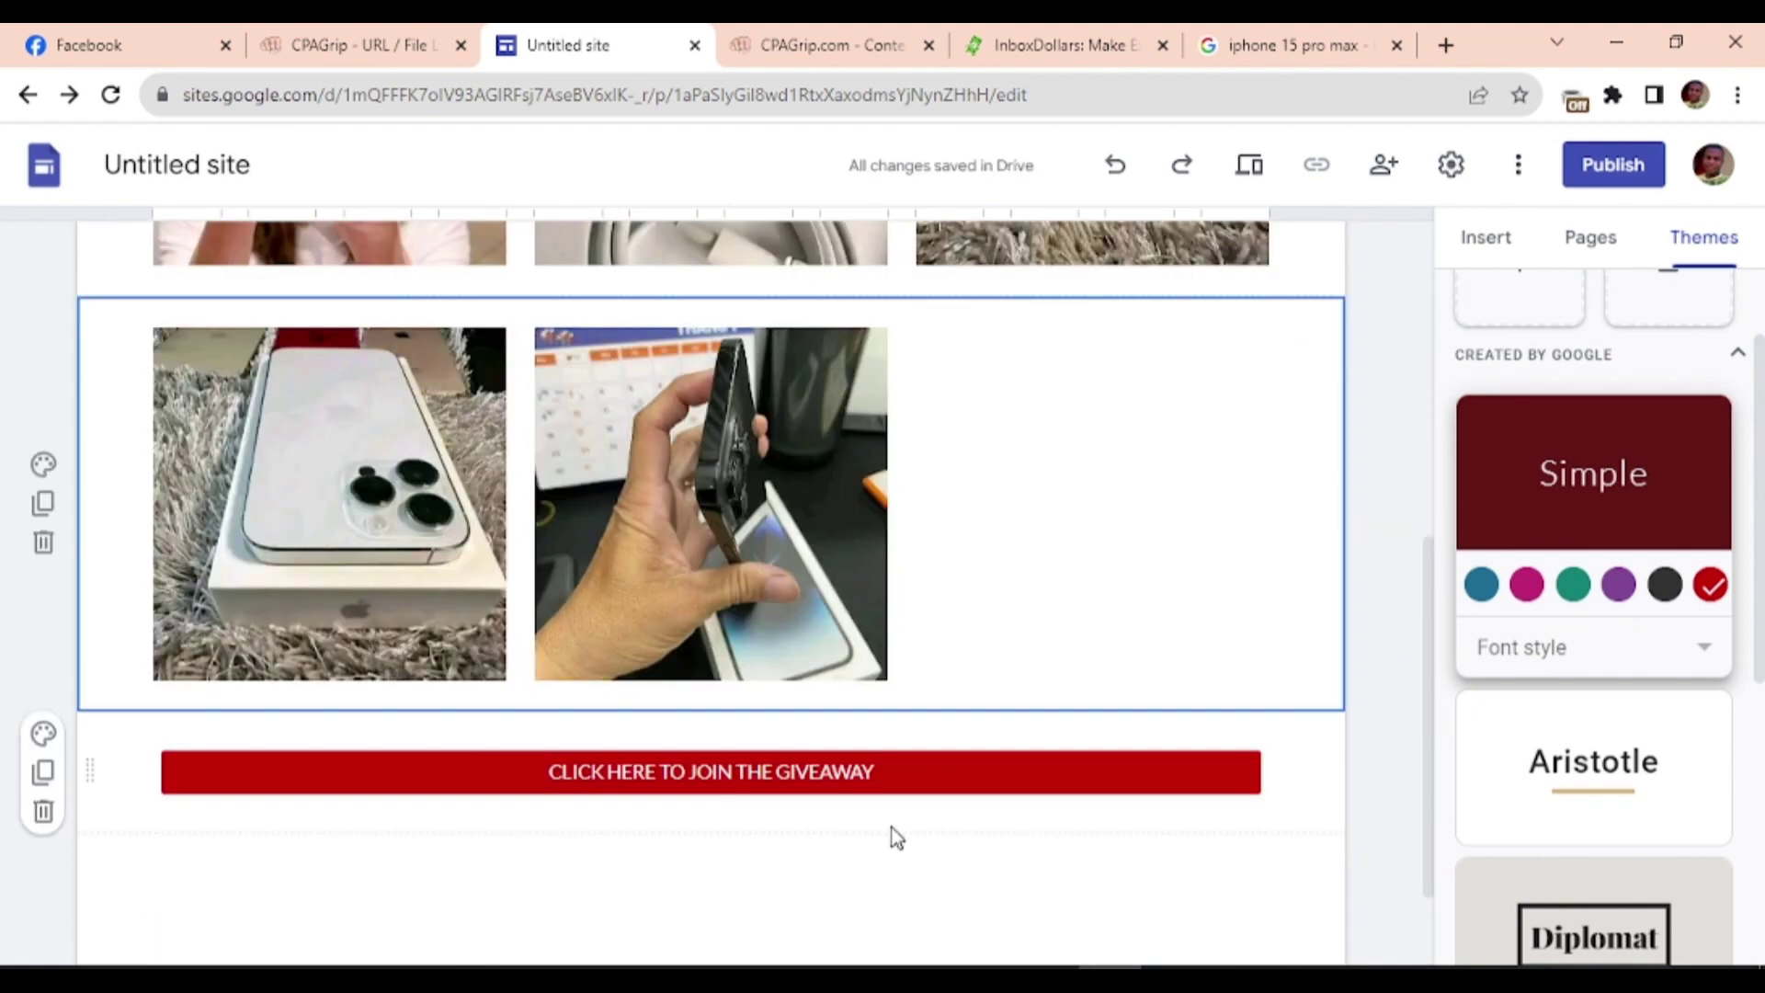
# - Preview the site in phone view, check the page from heading to giveaway button, and exit the preview
pyautogui.click(1249, 165)
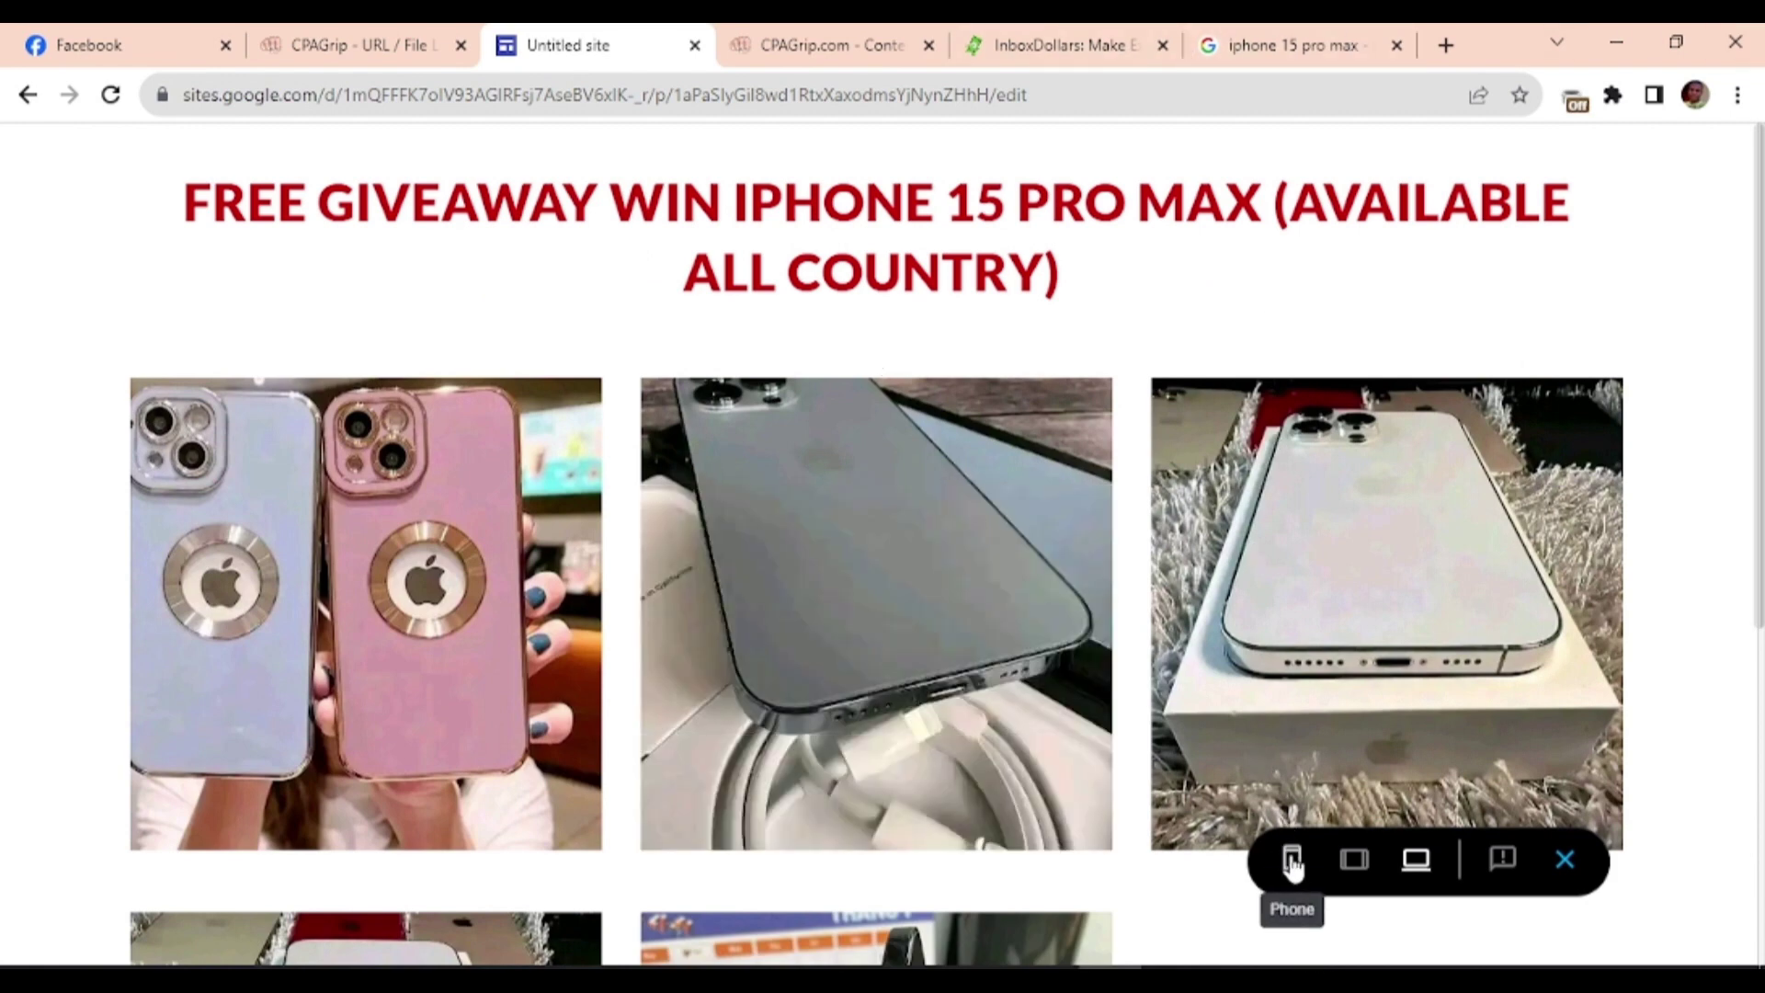
pyautogui.click(1293, 864)
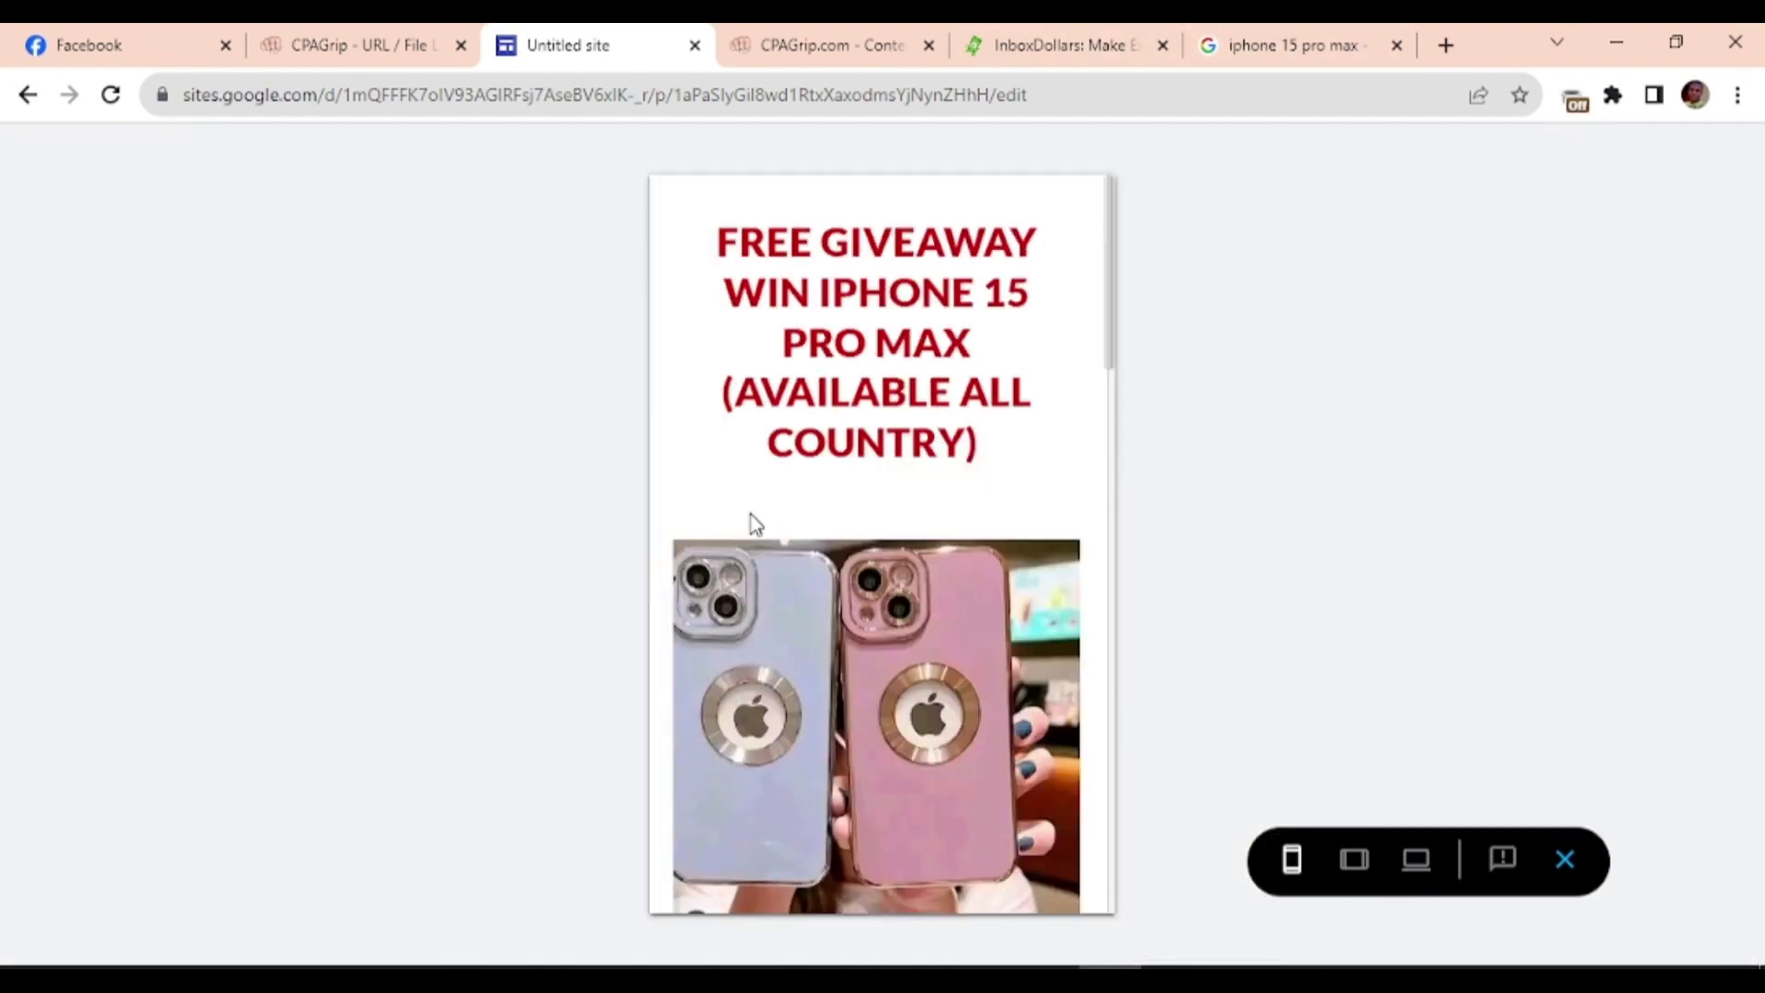
pyautogui.scroll(-3, 841, 550)
pyautogui.scroll(-20, 841, 550)
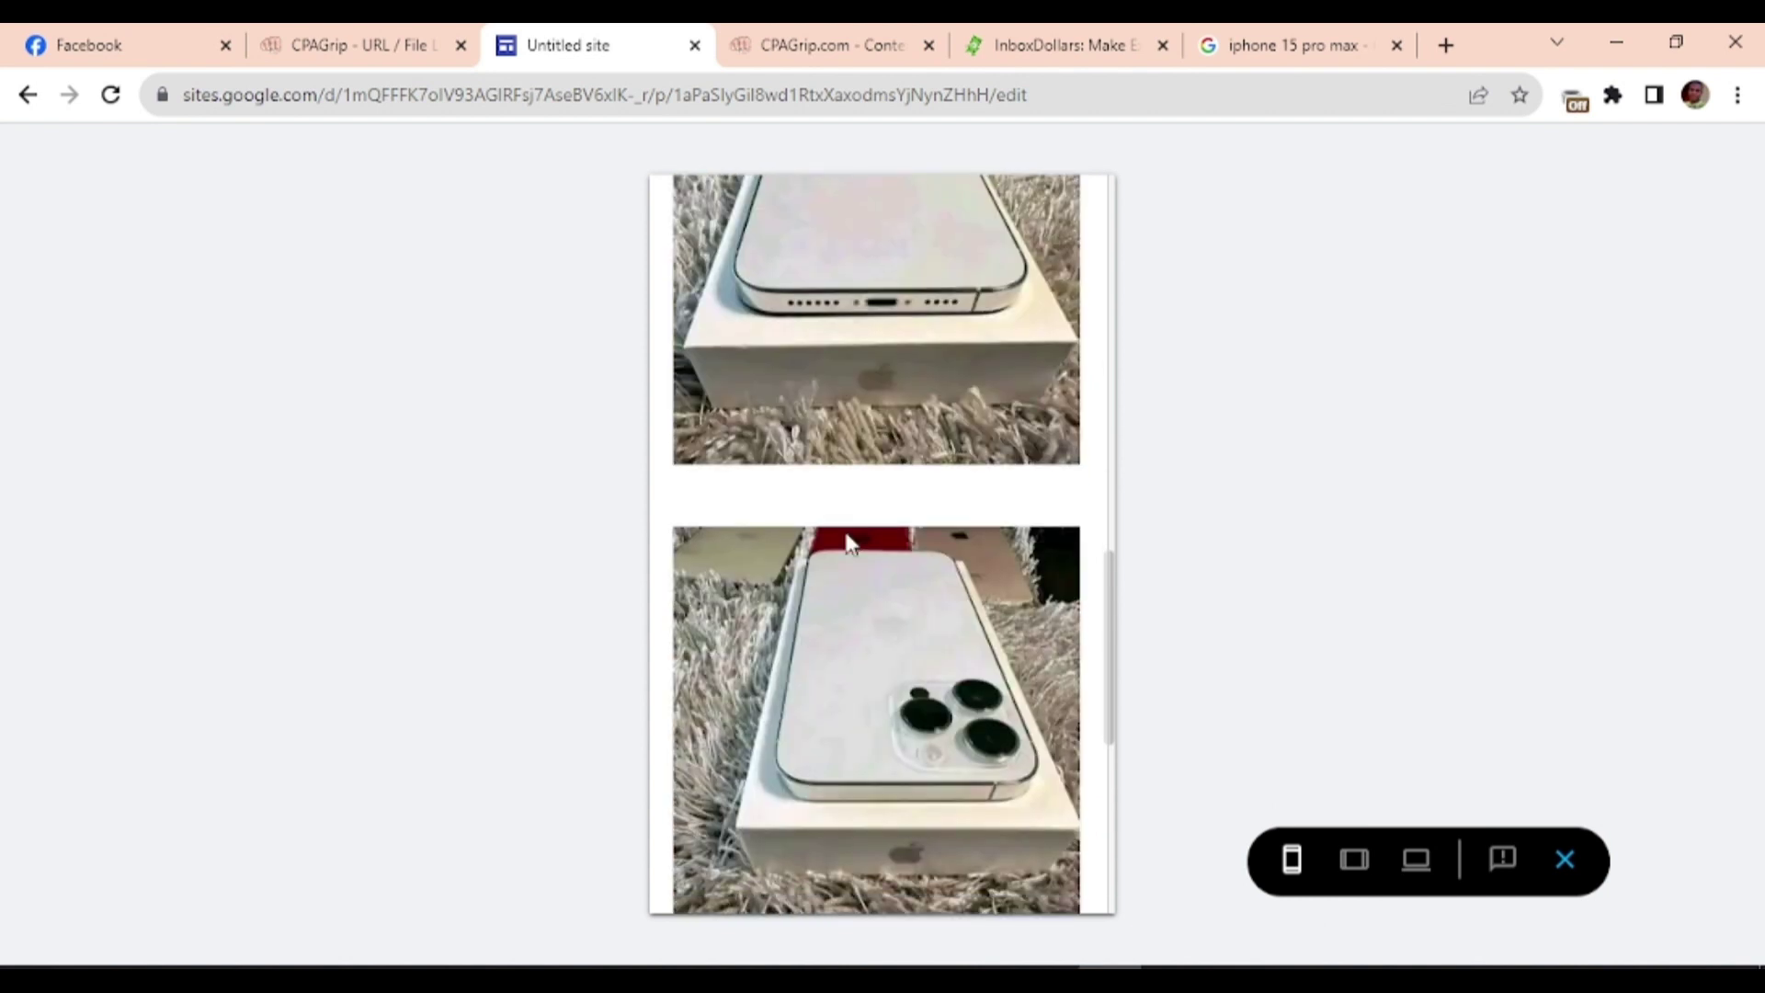
pyautogui.scroll(-1, 846, 542)
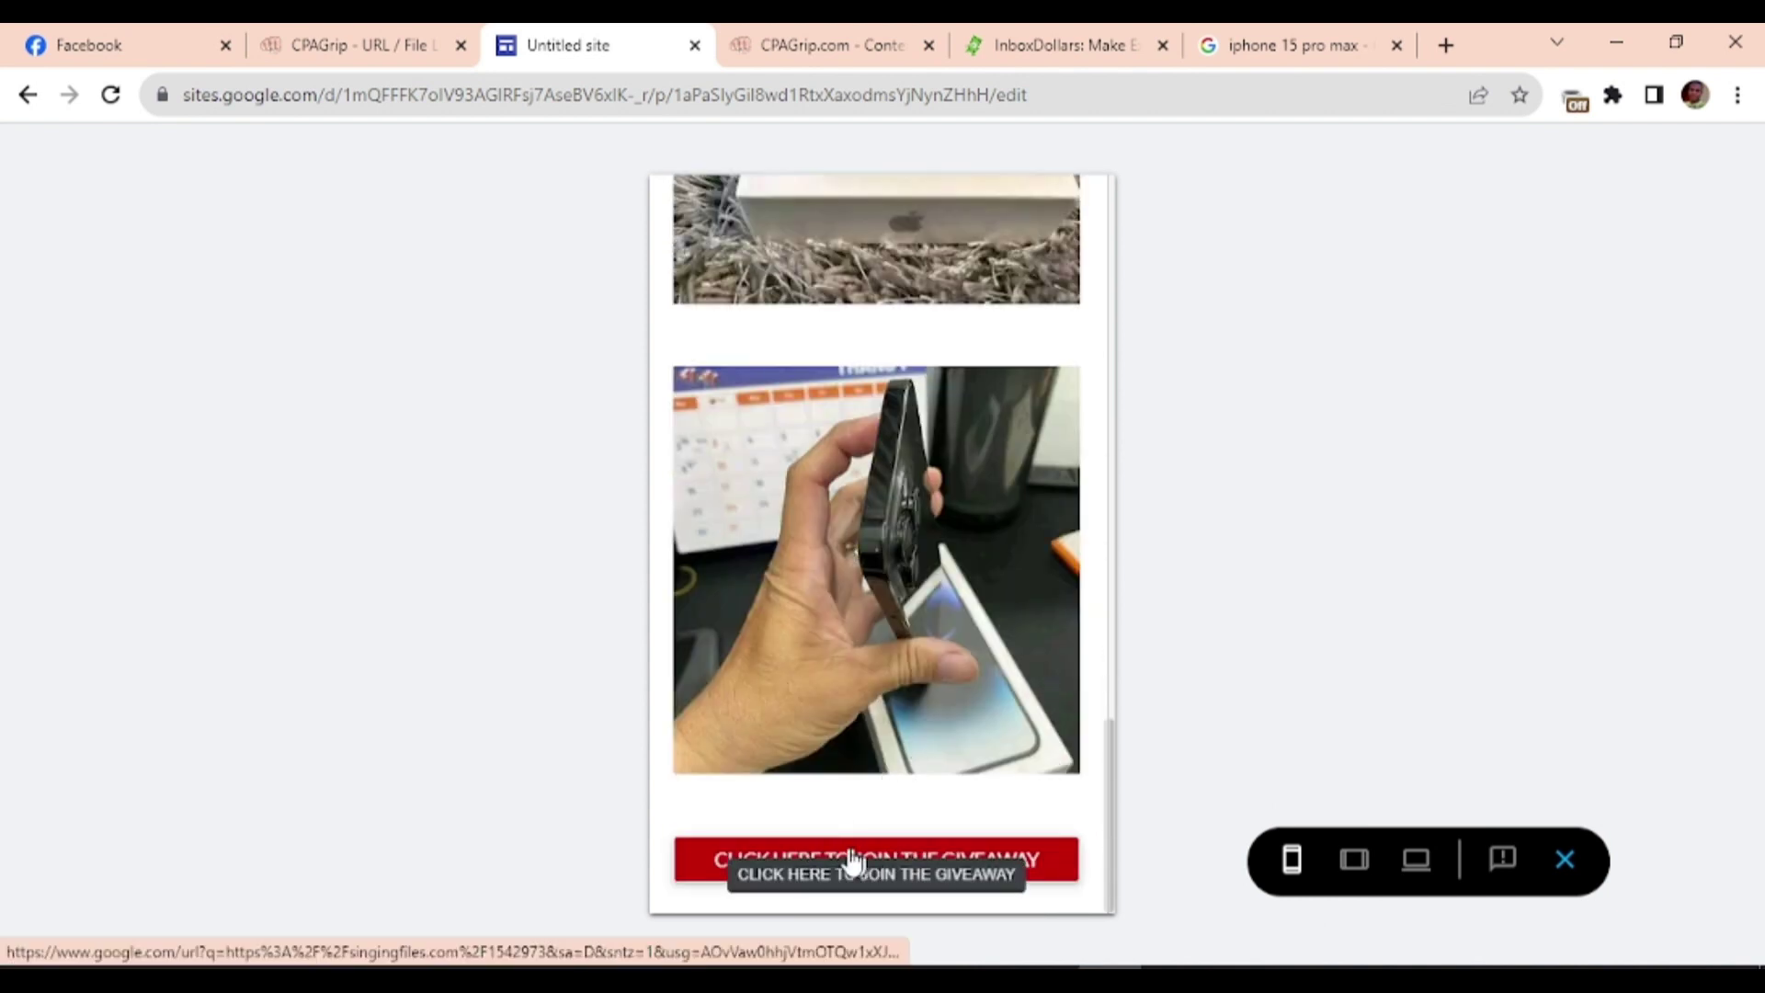
pyautogui.scroll(10, 867, 818)
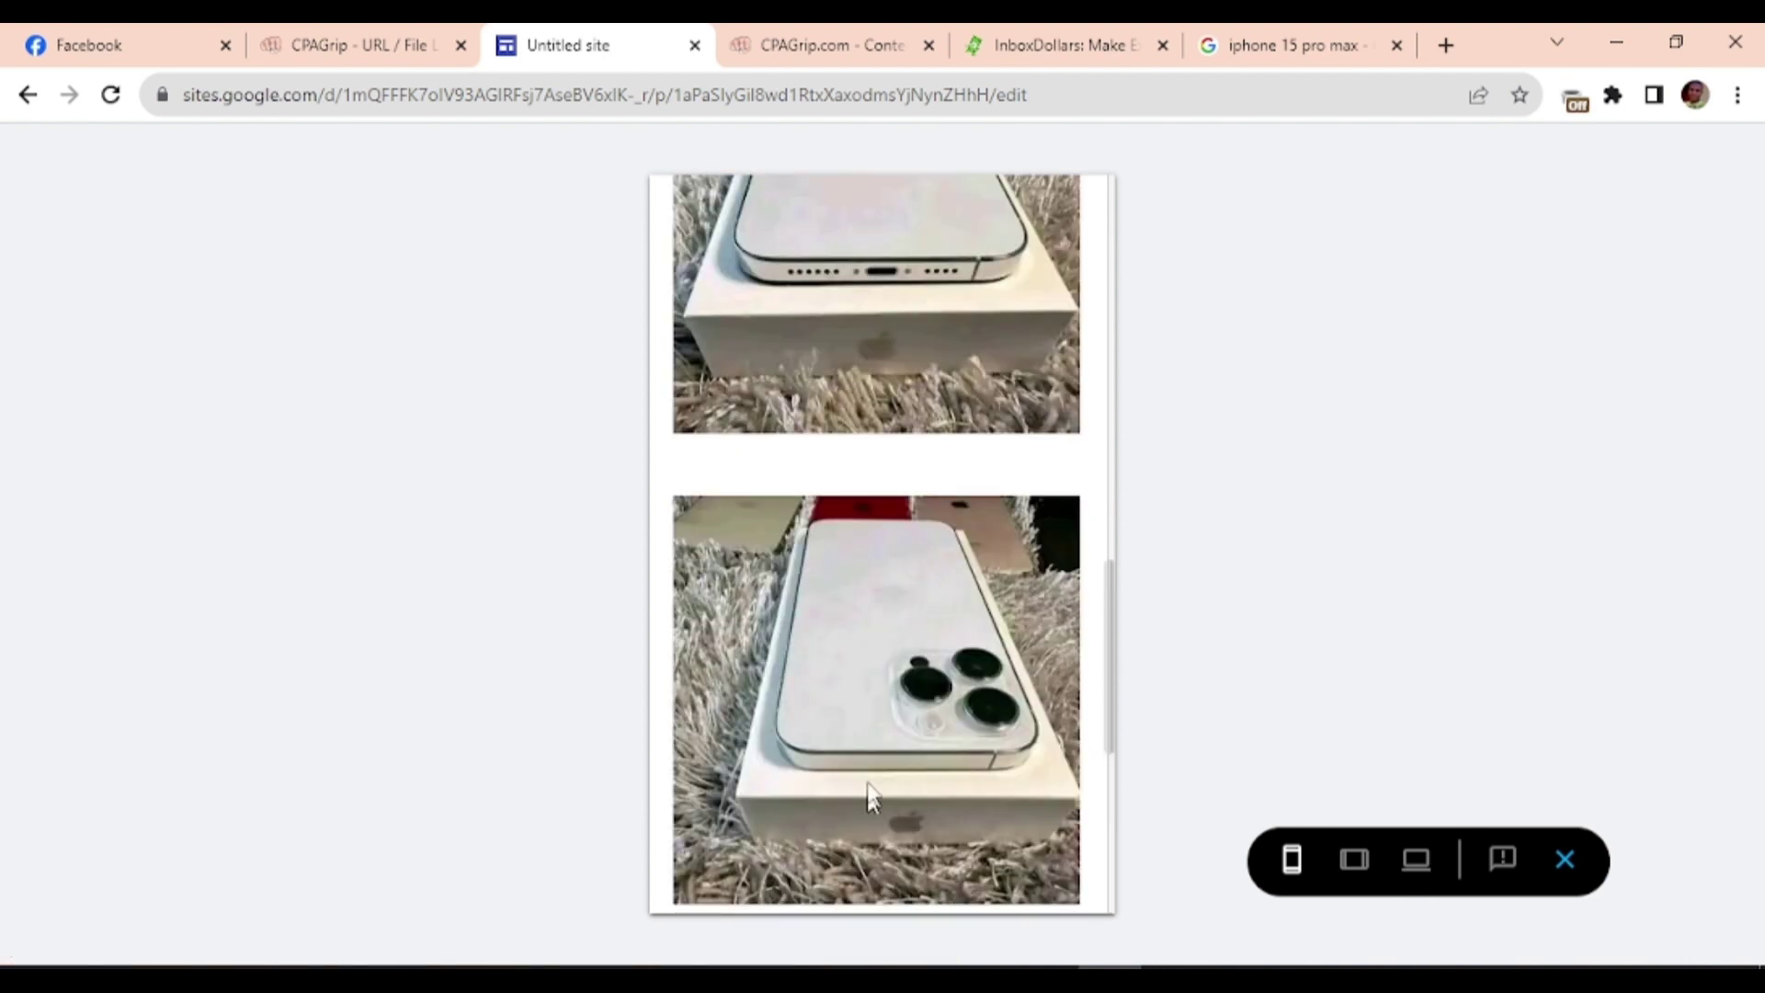
pyautogui.scroll(10, 879, 805)
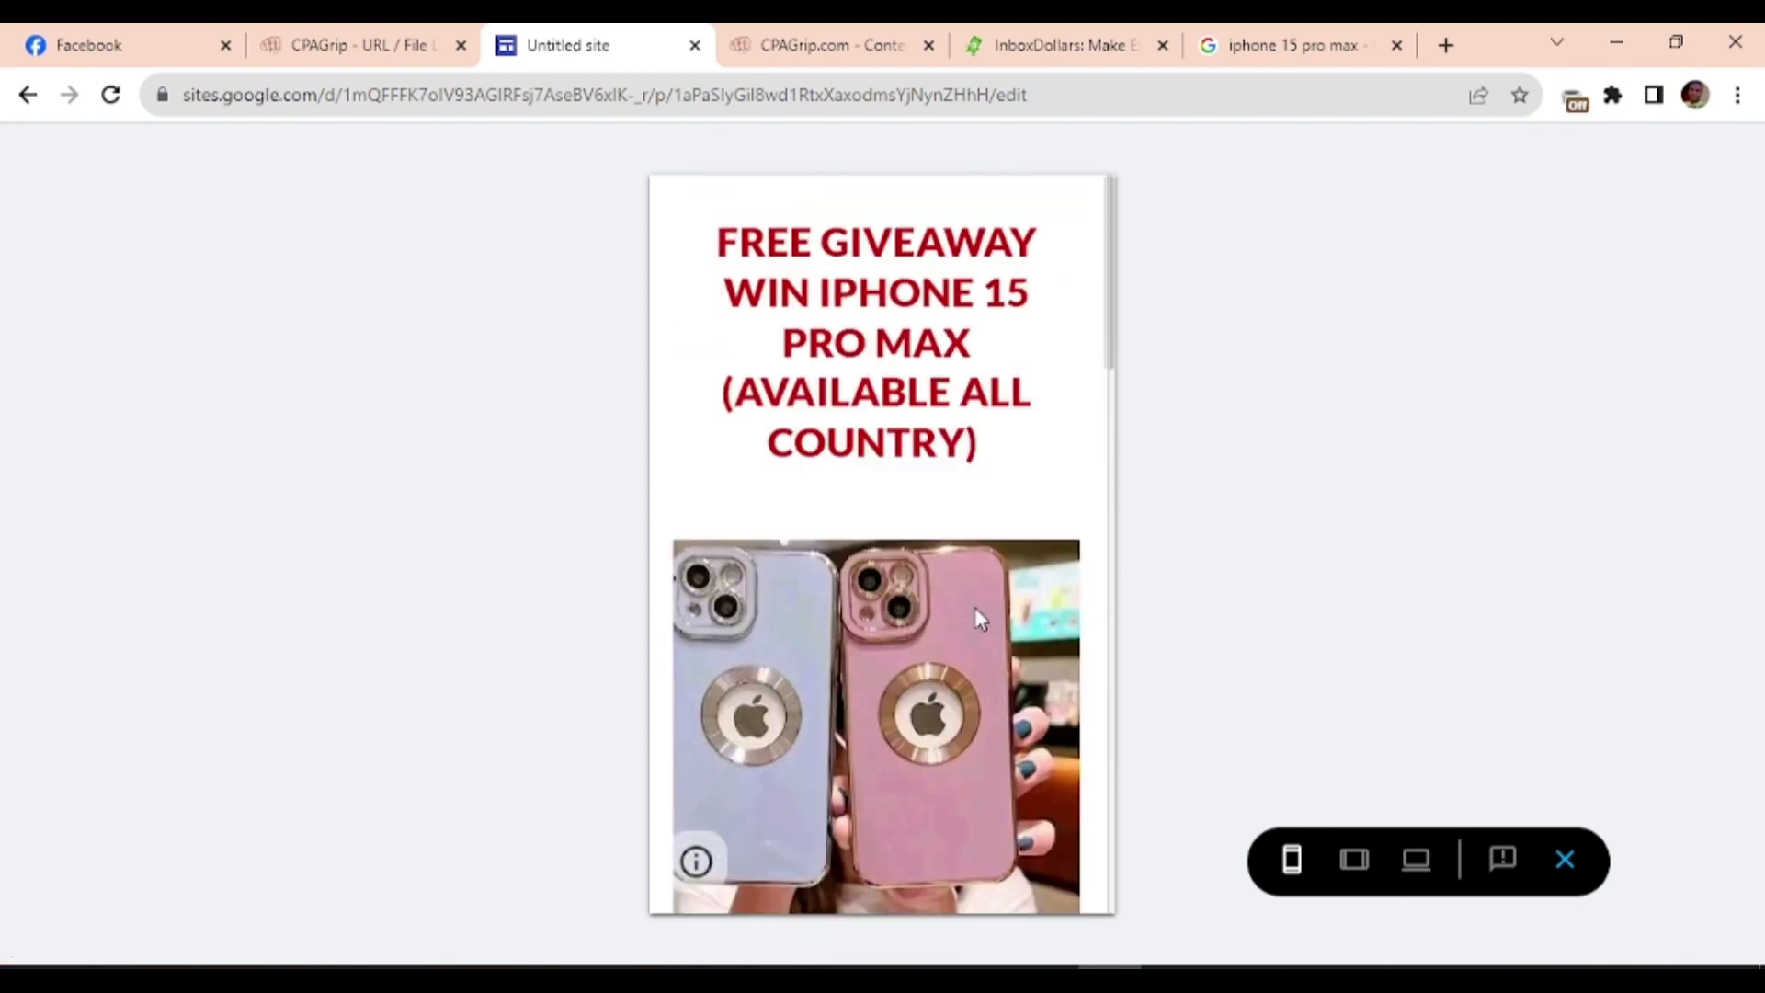
pyautogui.click(1566, 862)
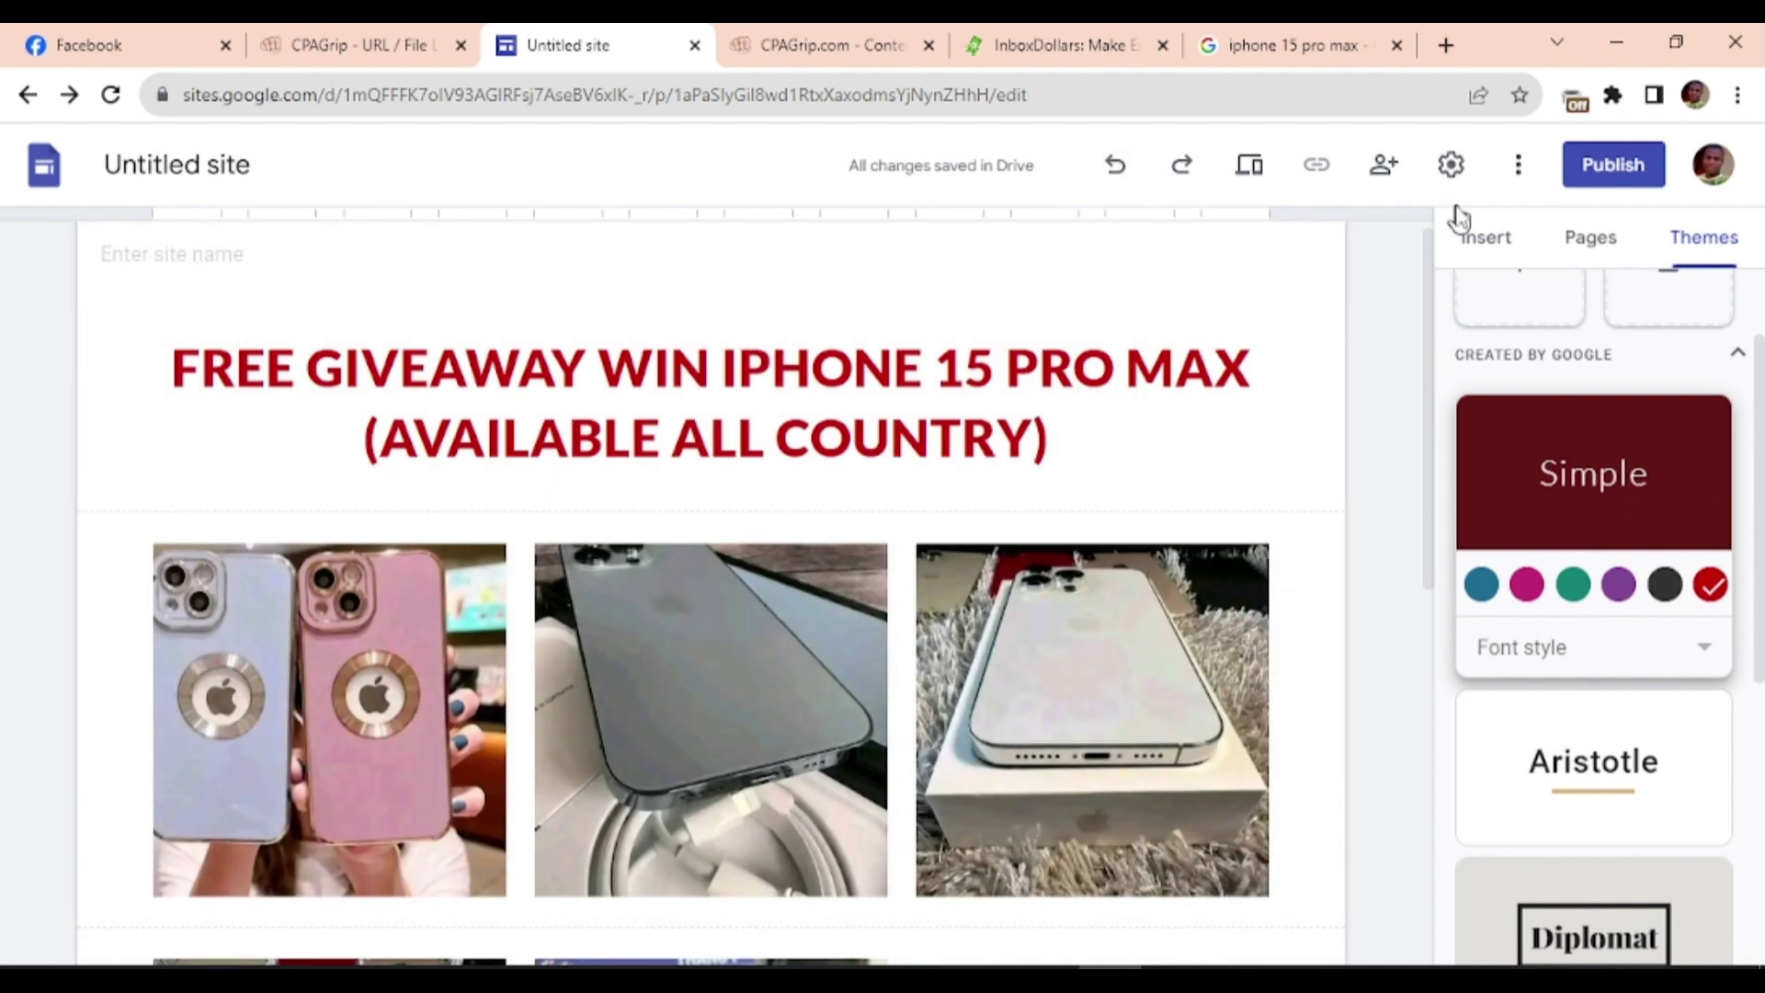
# - Publish the site to the web with the web address iphone-15-giveaways
pyautogui.click(1594, 175)
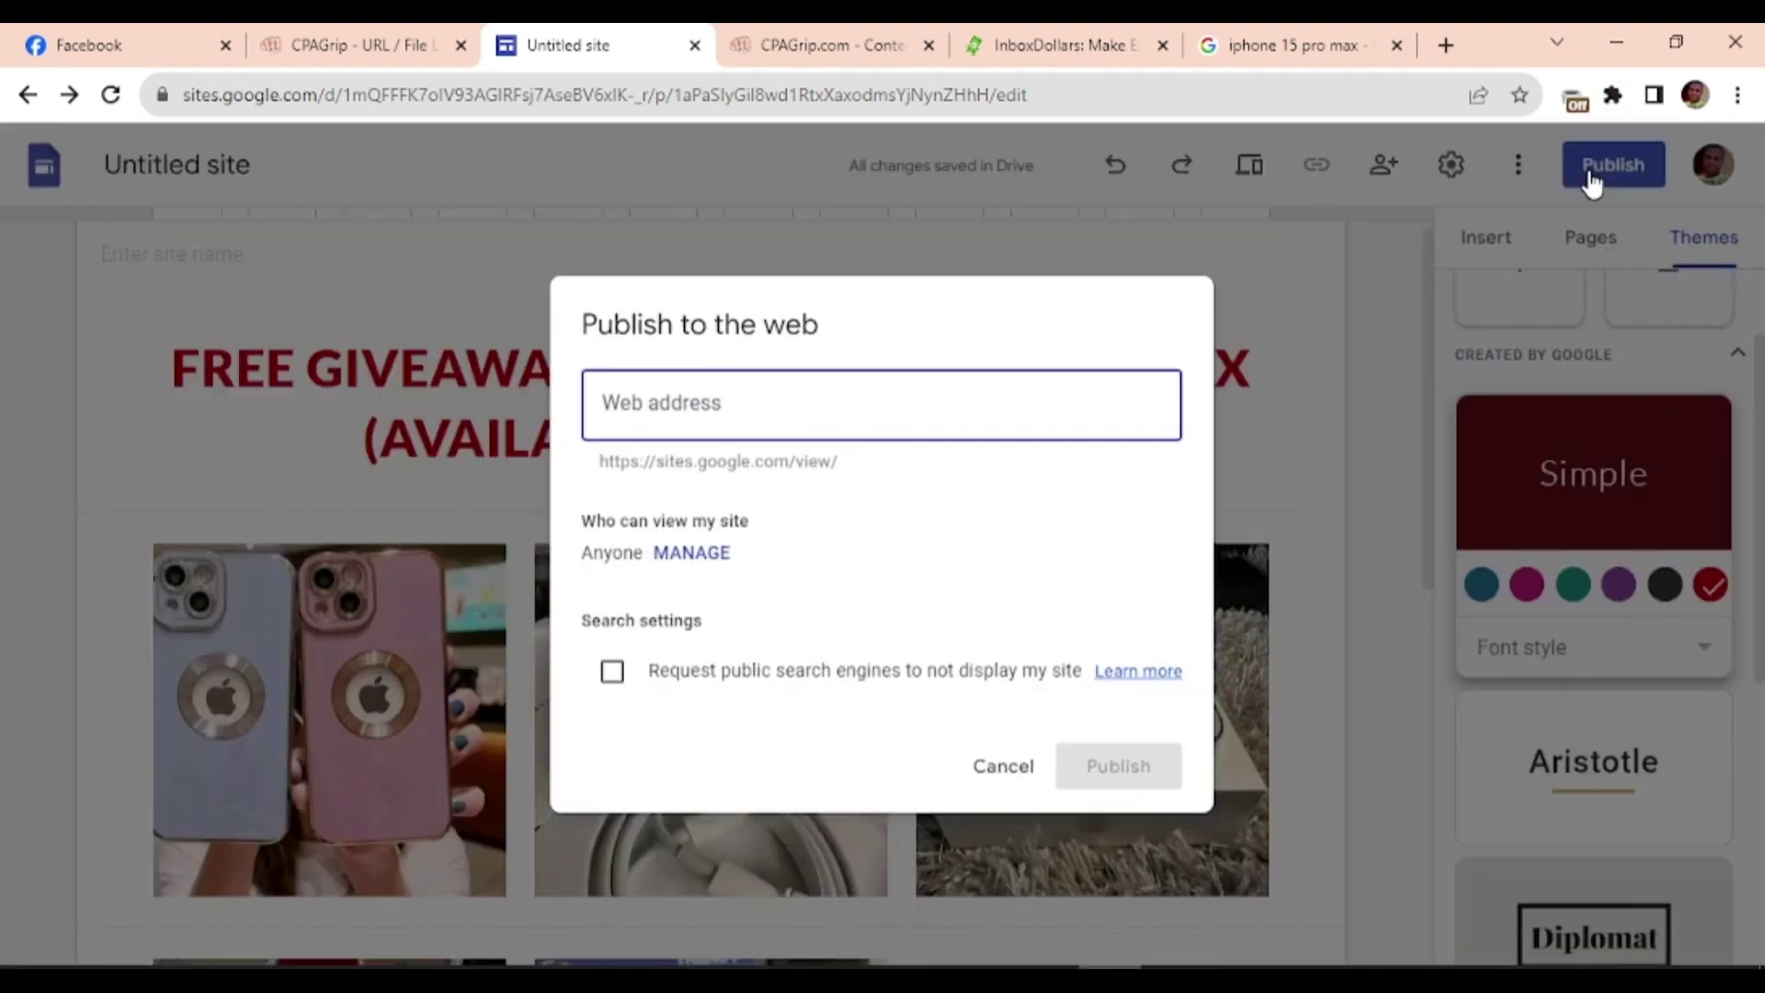
pyautogui.click(768, 390)
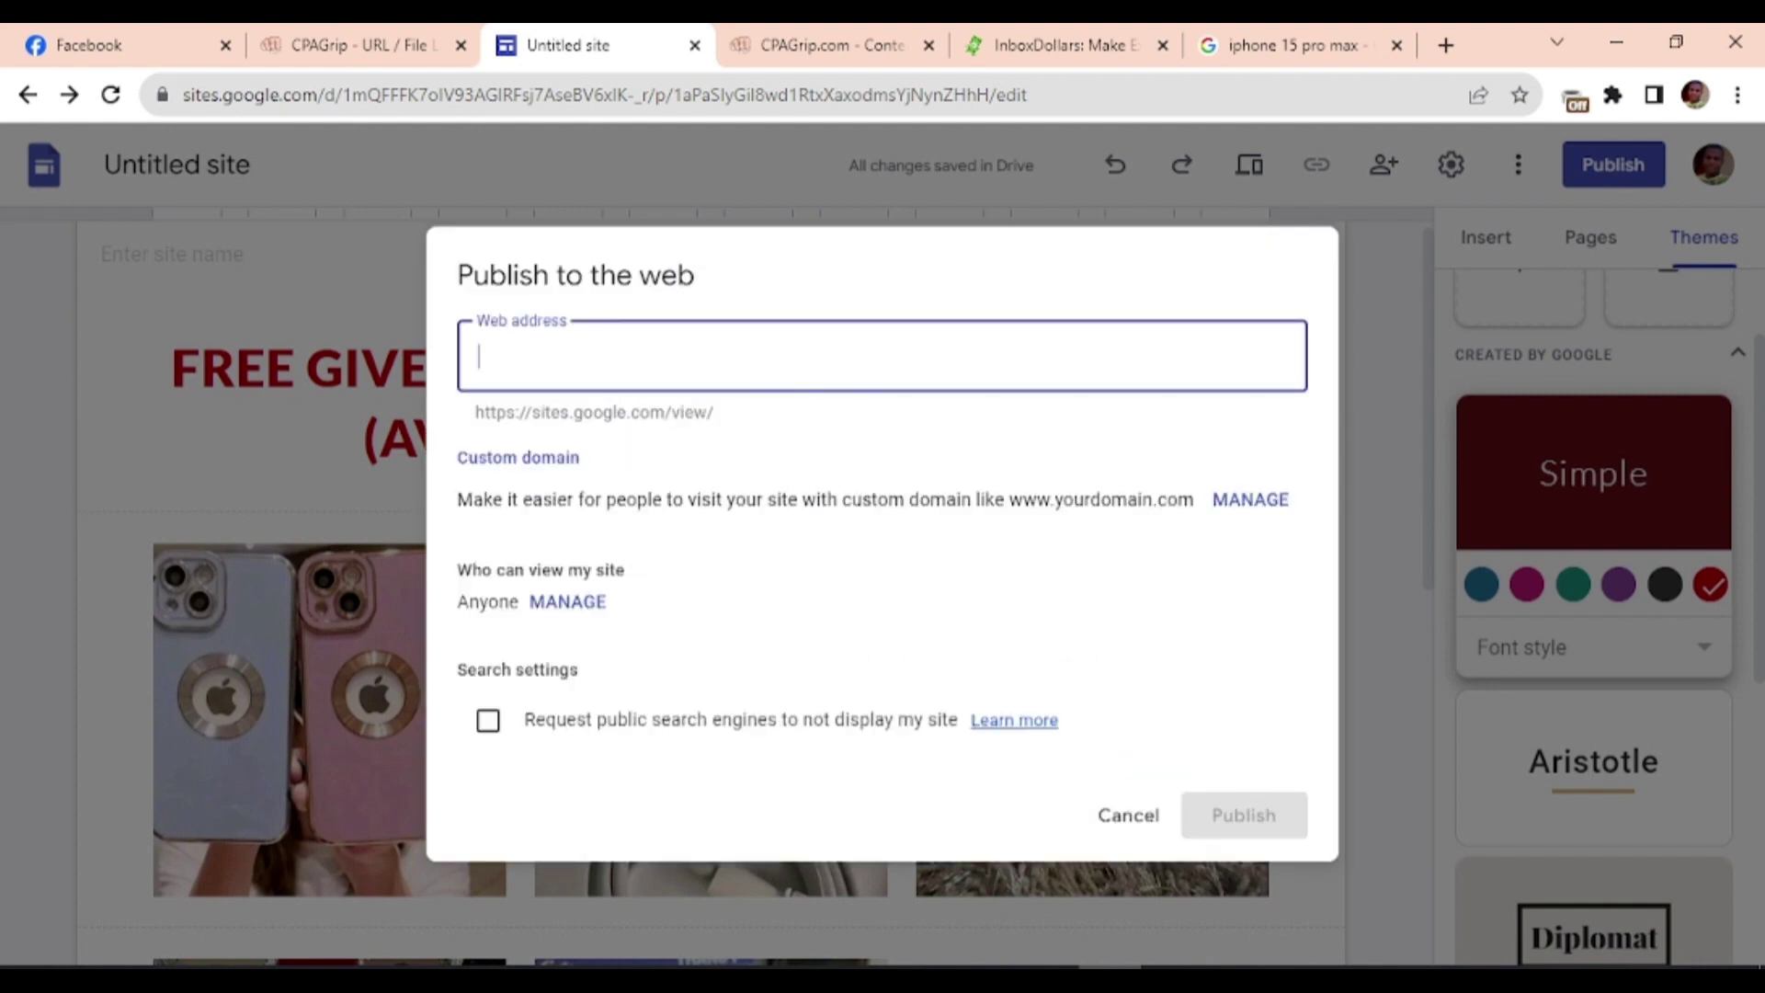
pyautogui.write('id')
pyautogui.press('BackSpace')
pyautogui.press('BackSpace')
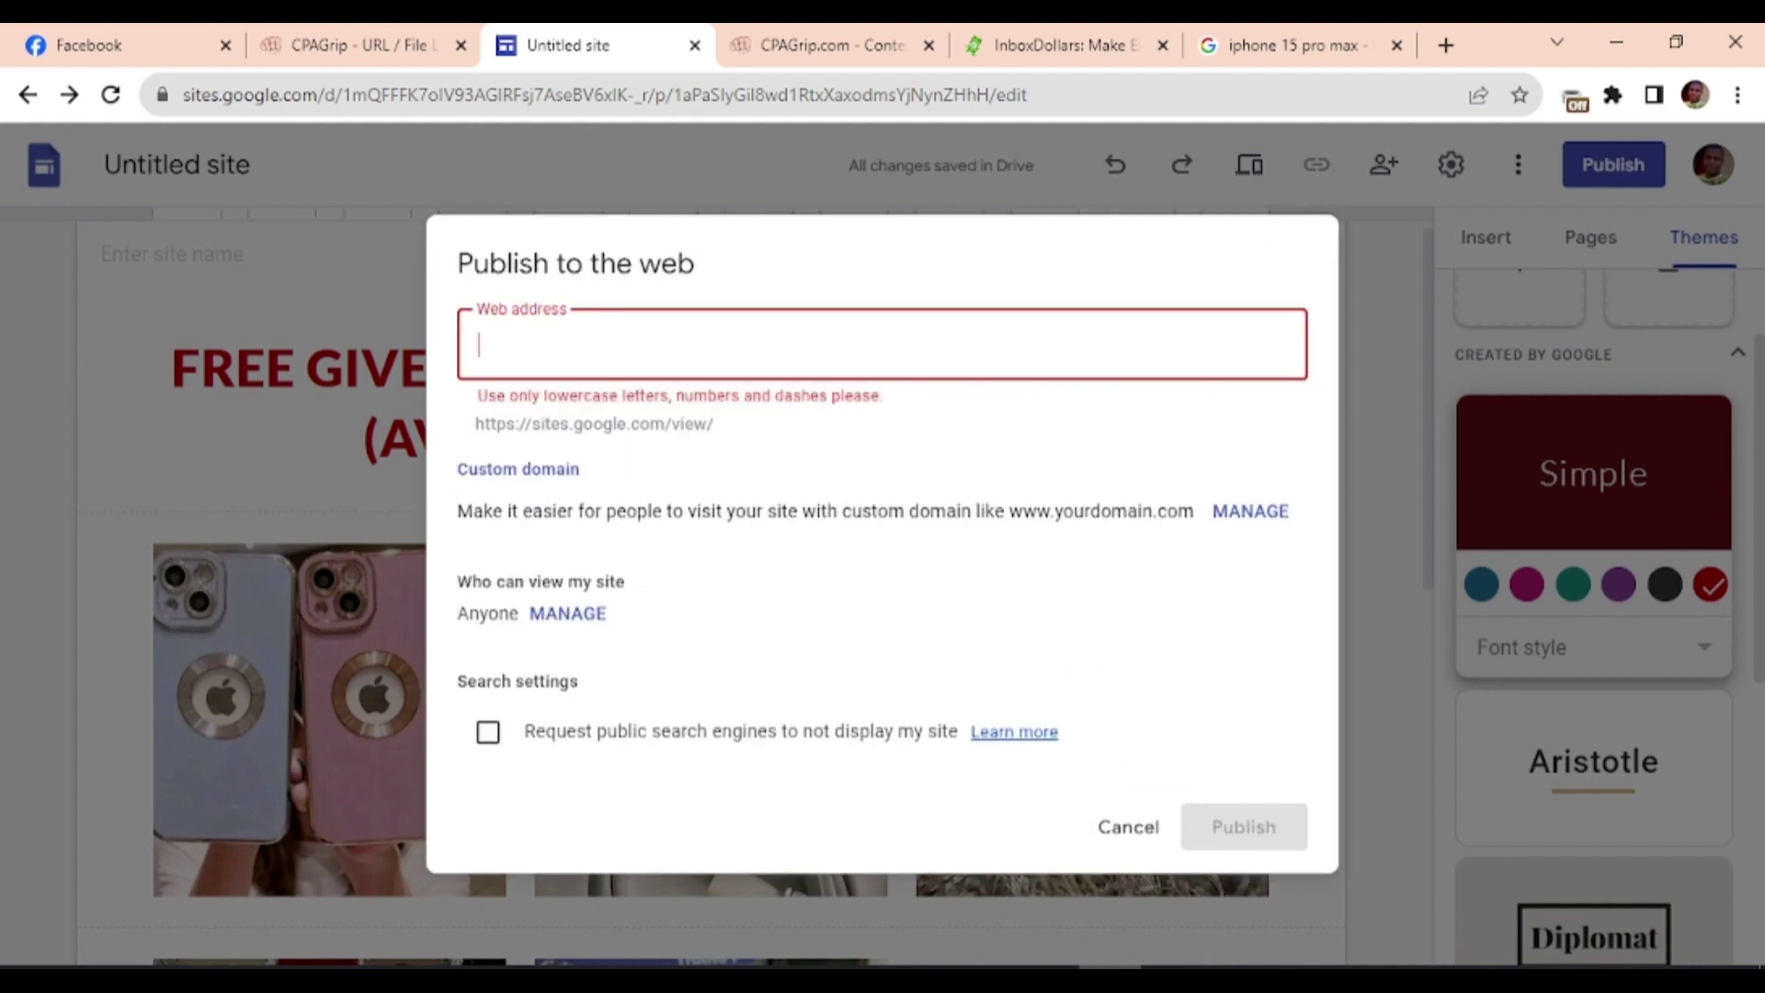
pyautogui.write('iphone-15-giveaways')
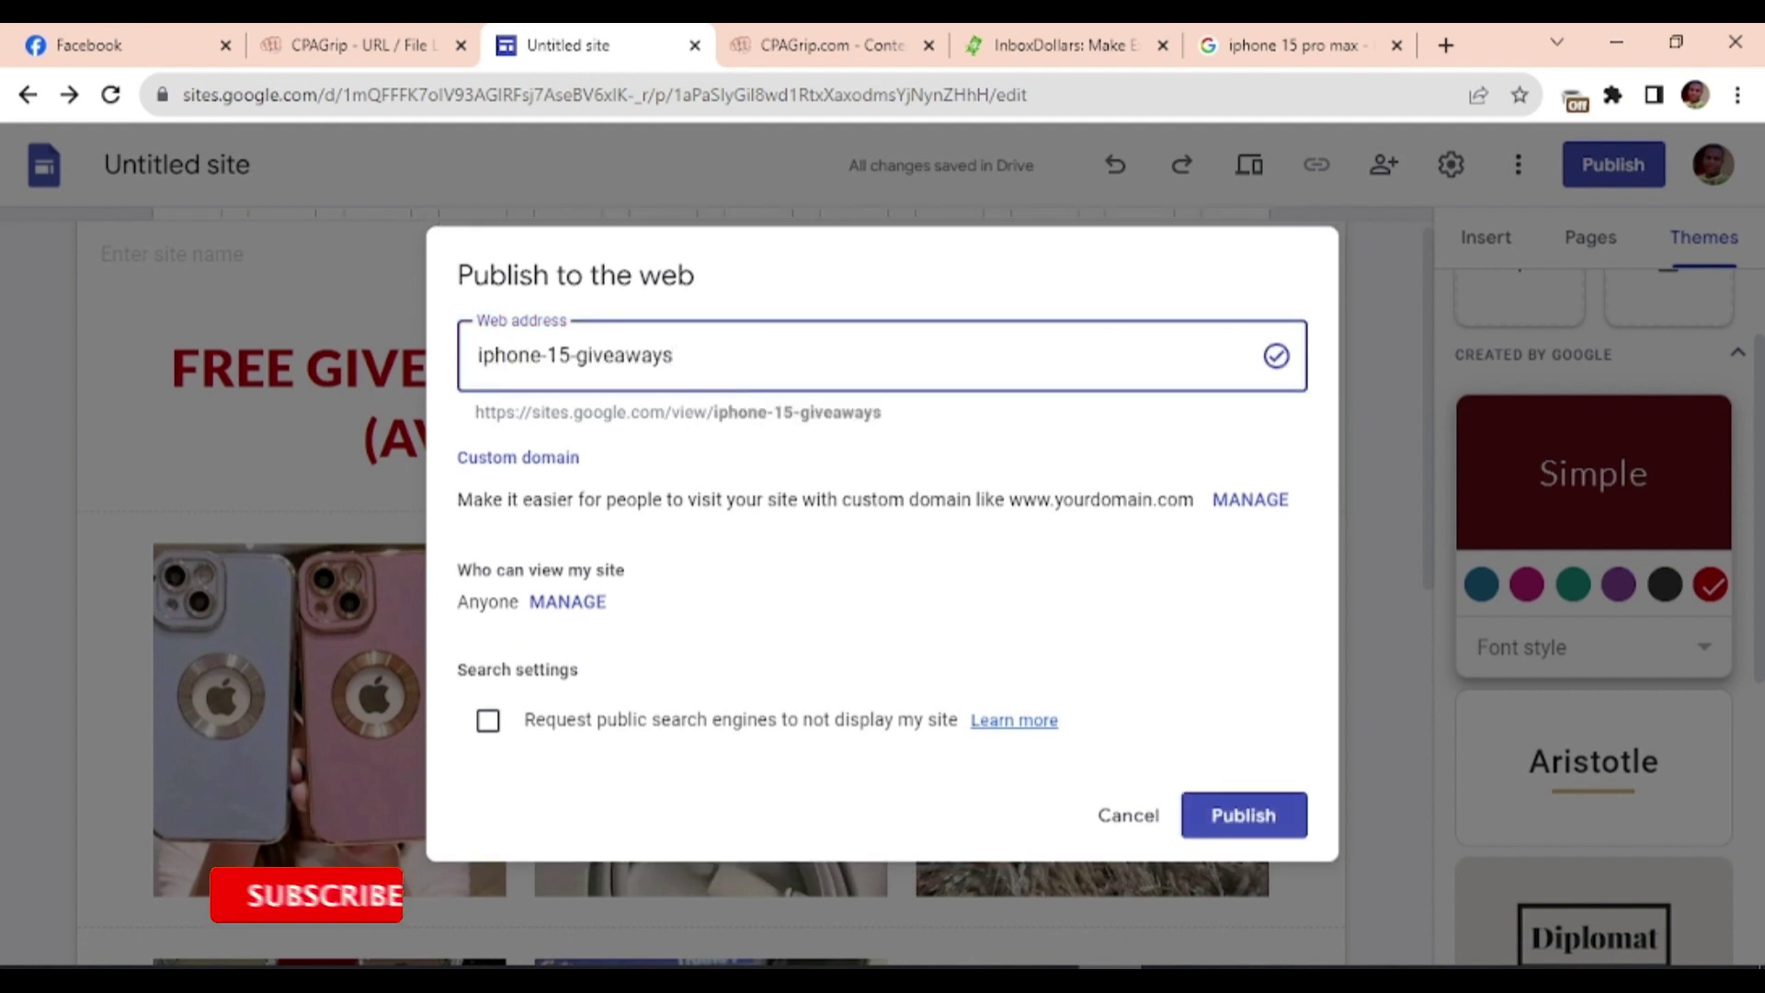
pyautogui.moveTo(676, 355); pyautogui.dragTo(471, 355)
pyautogui.click(690, 367)
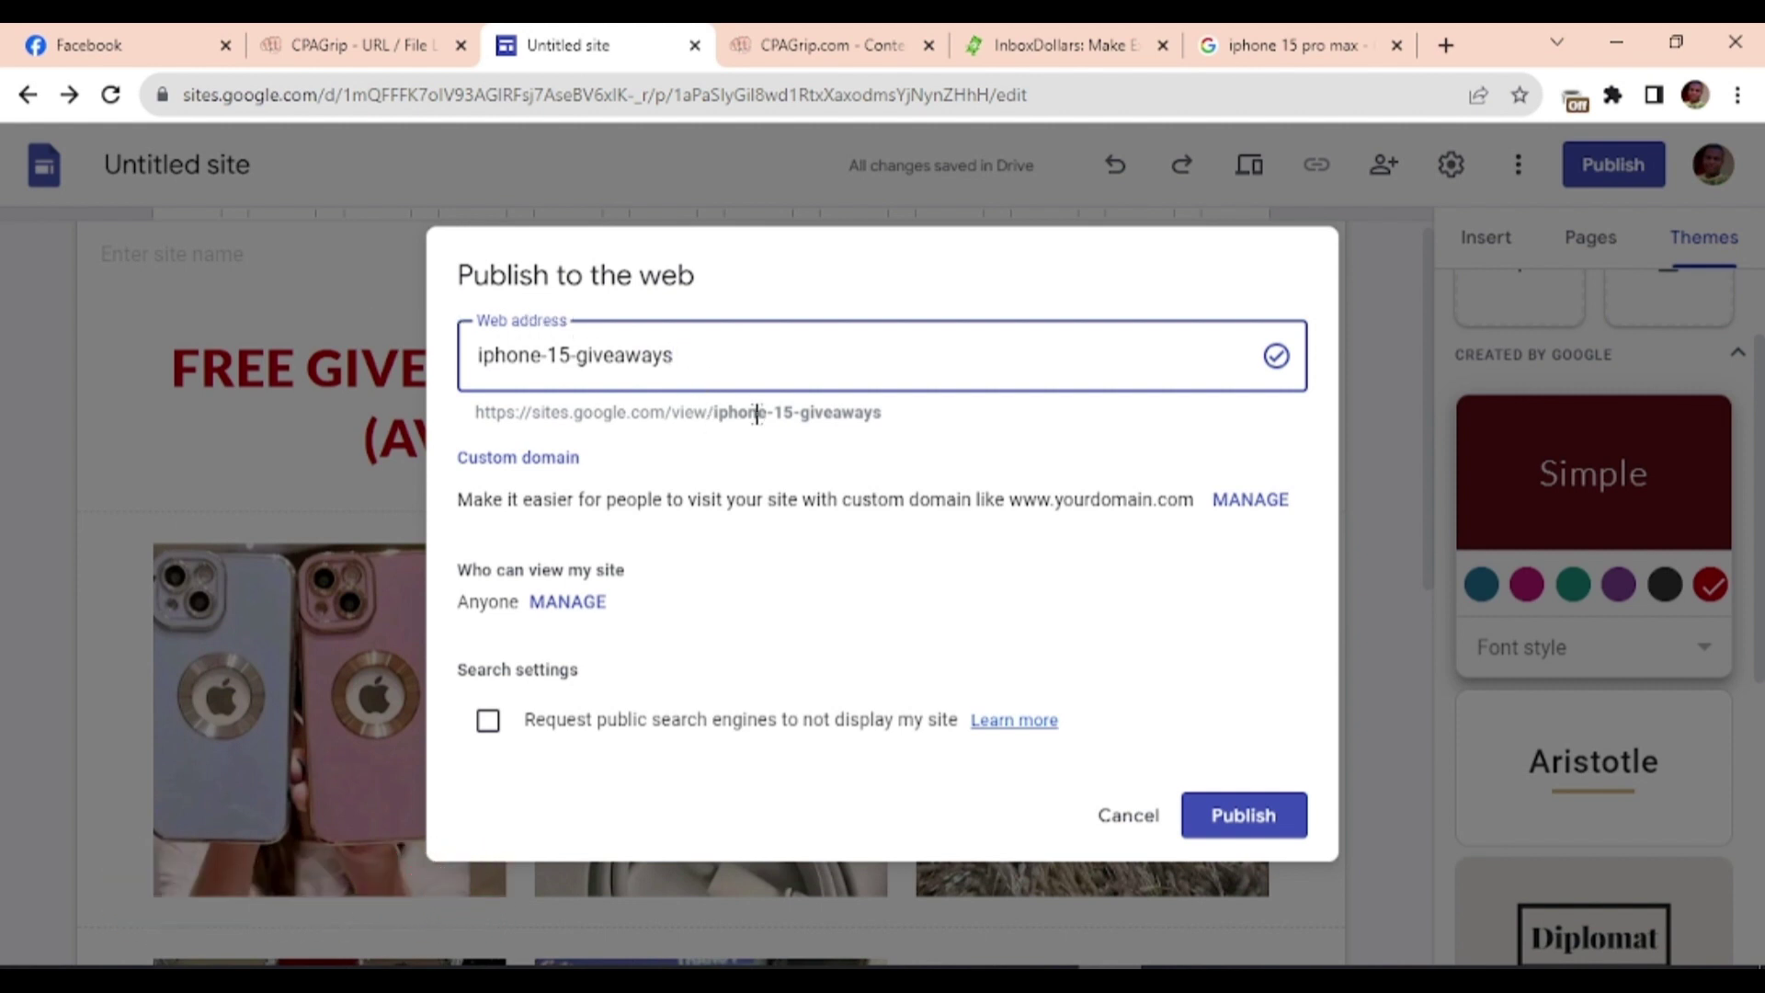
pyautogui.moveTo(883, 412); pyautogui.dragTo(623, 457)
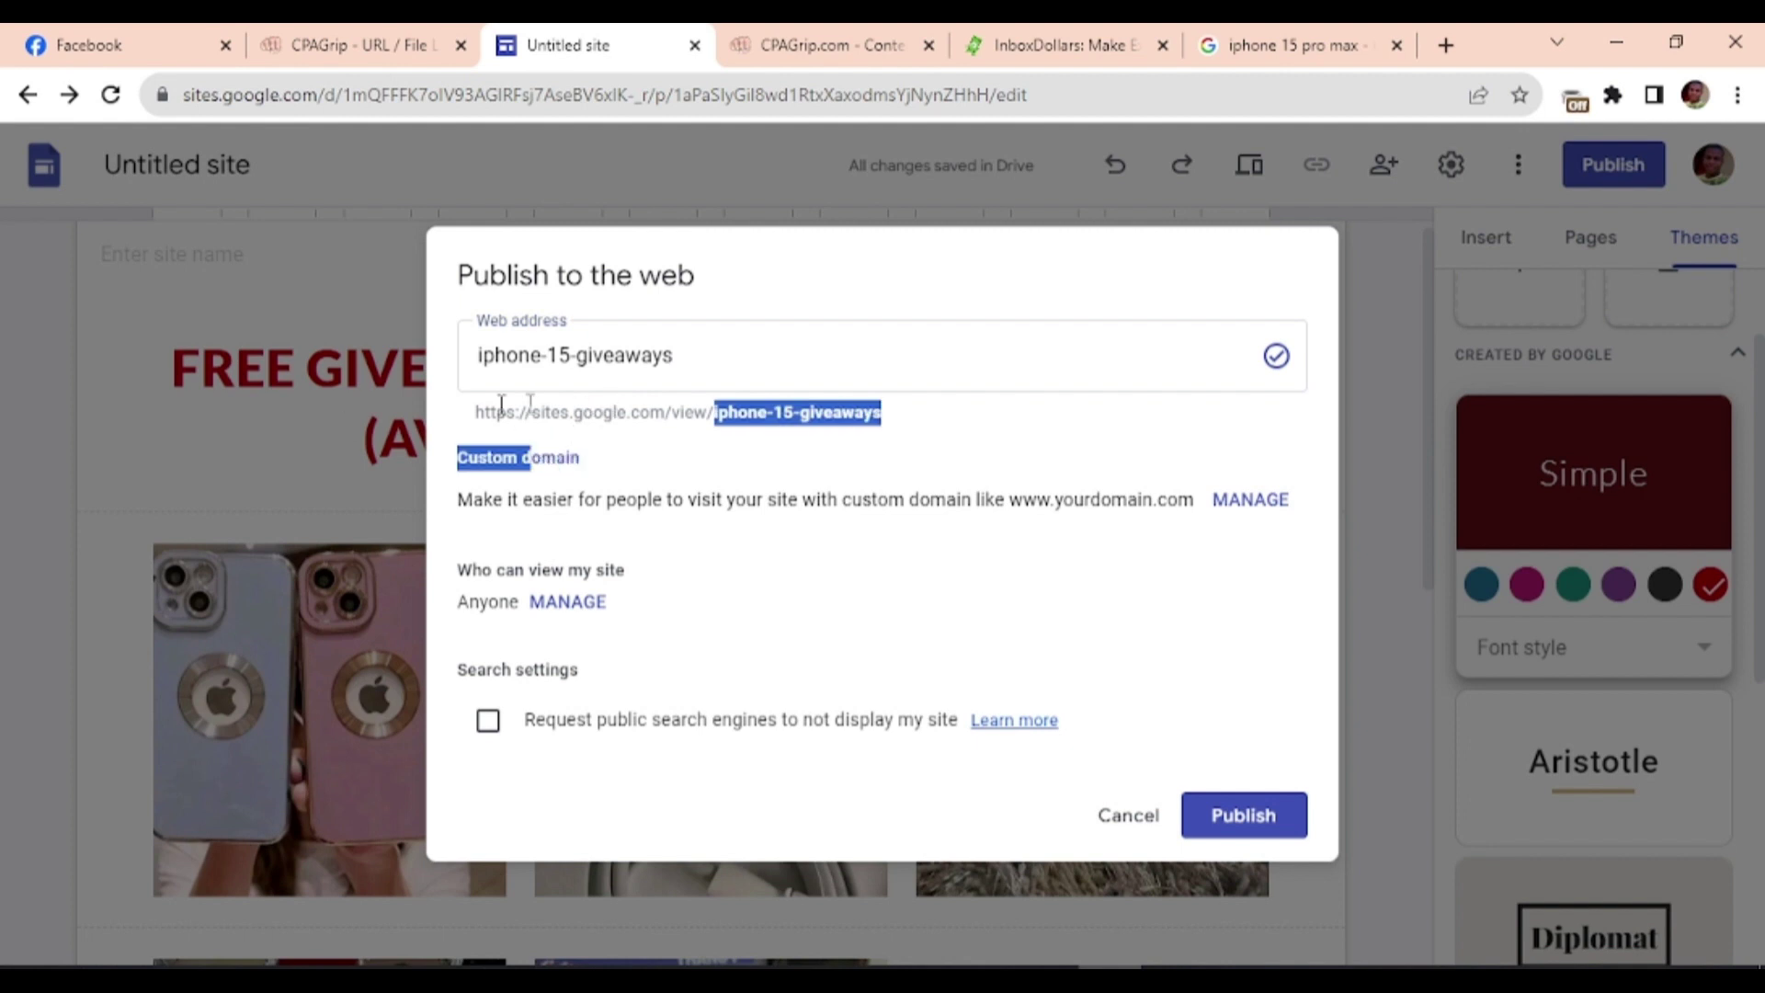
pyautogui.click(699, 357)
pyautogui.click(1252, 817)
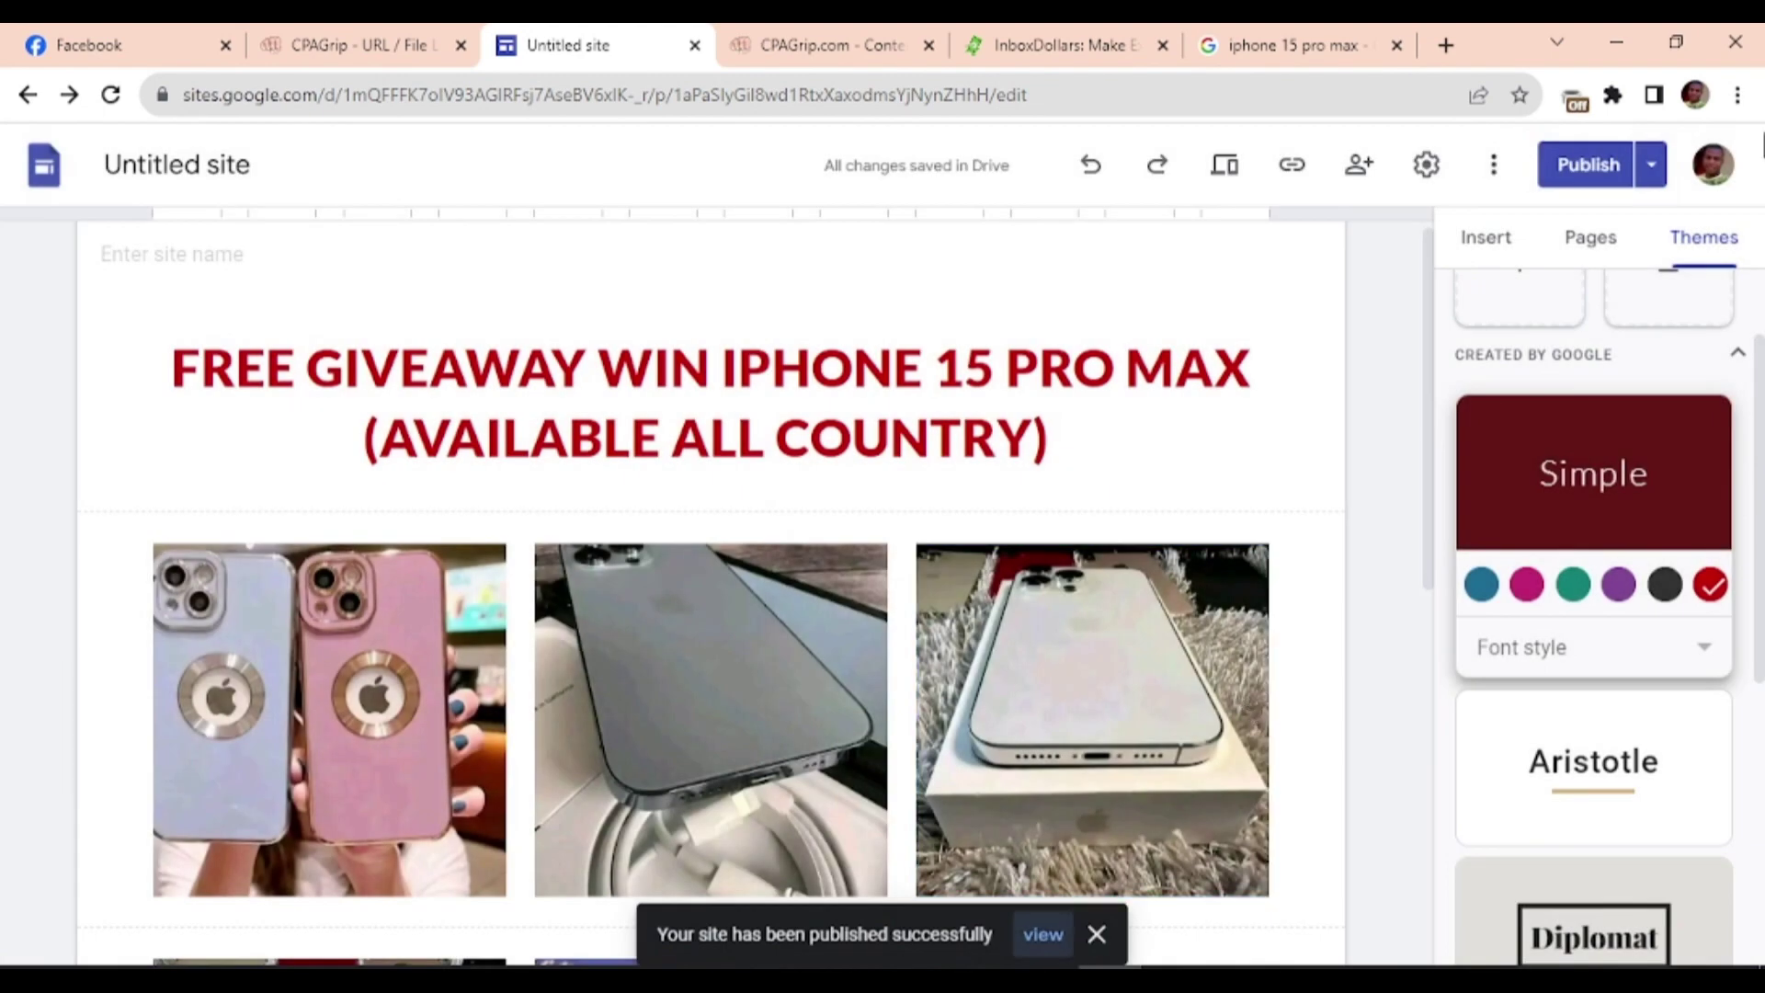
# - Copy the published site link and open the TinyURL shortener in a new browser tab
pyautogui.click(1307, 169)
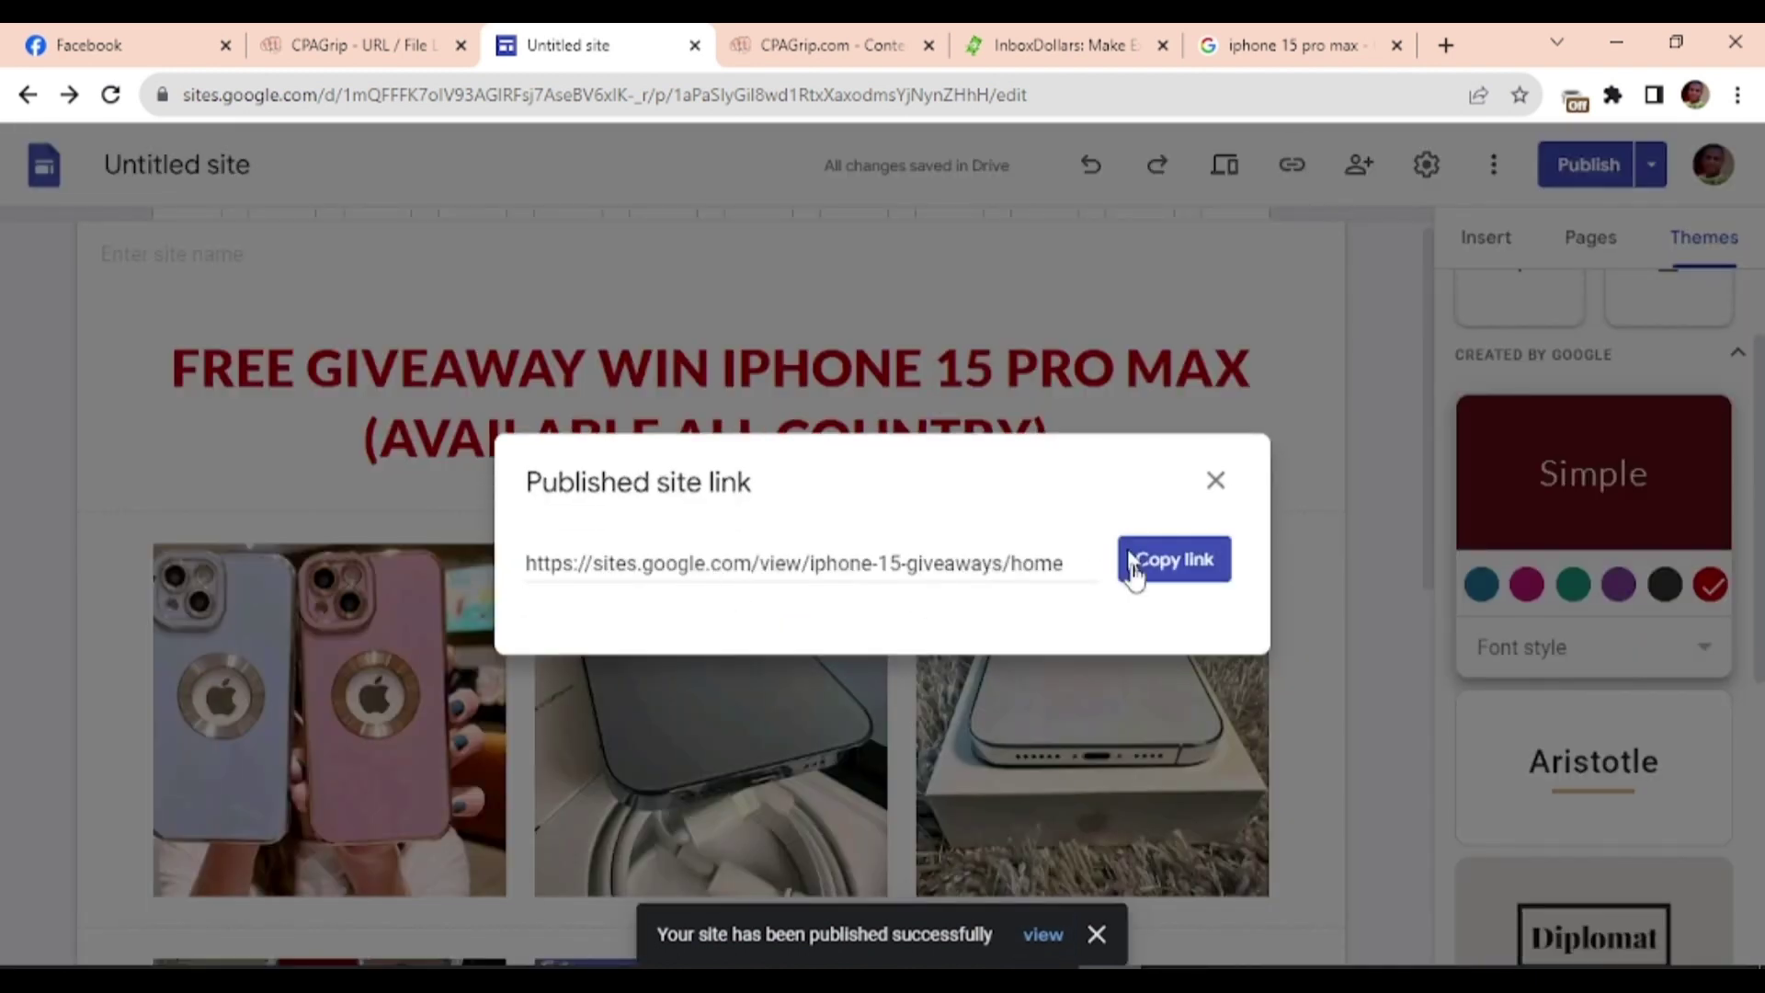
pyautogui.click(1201, 566)
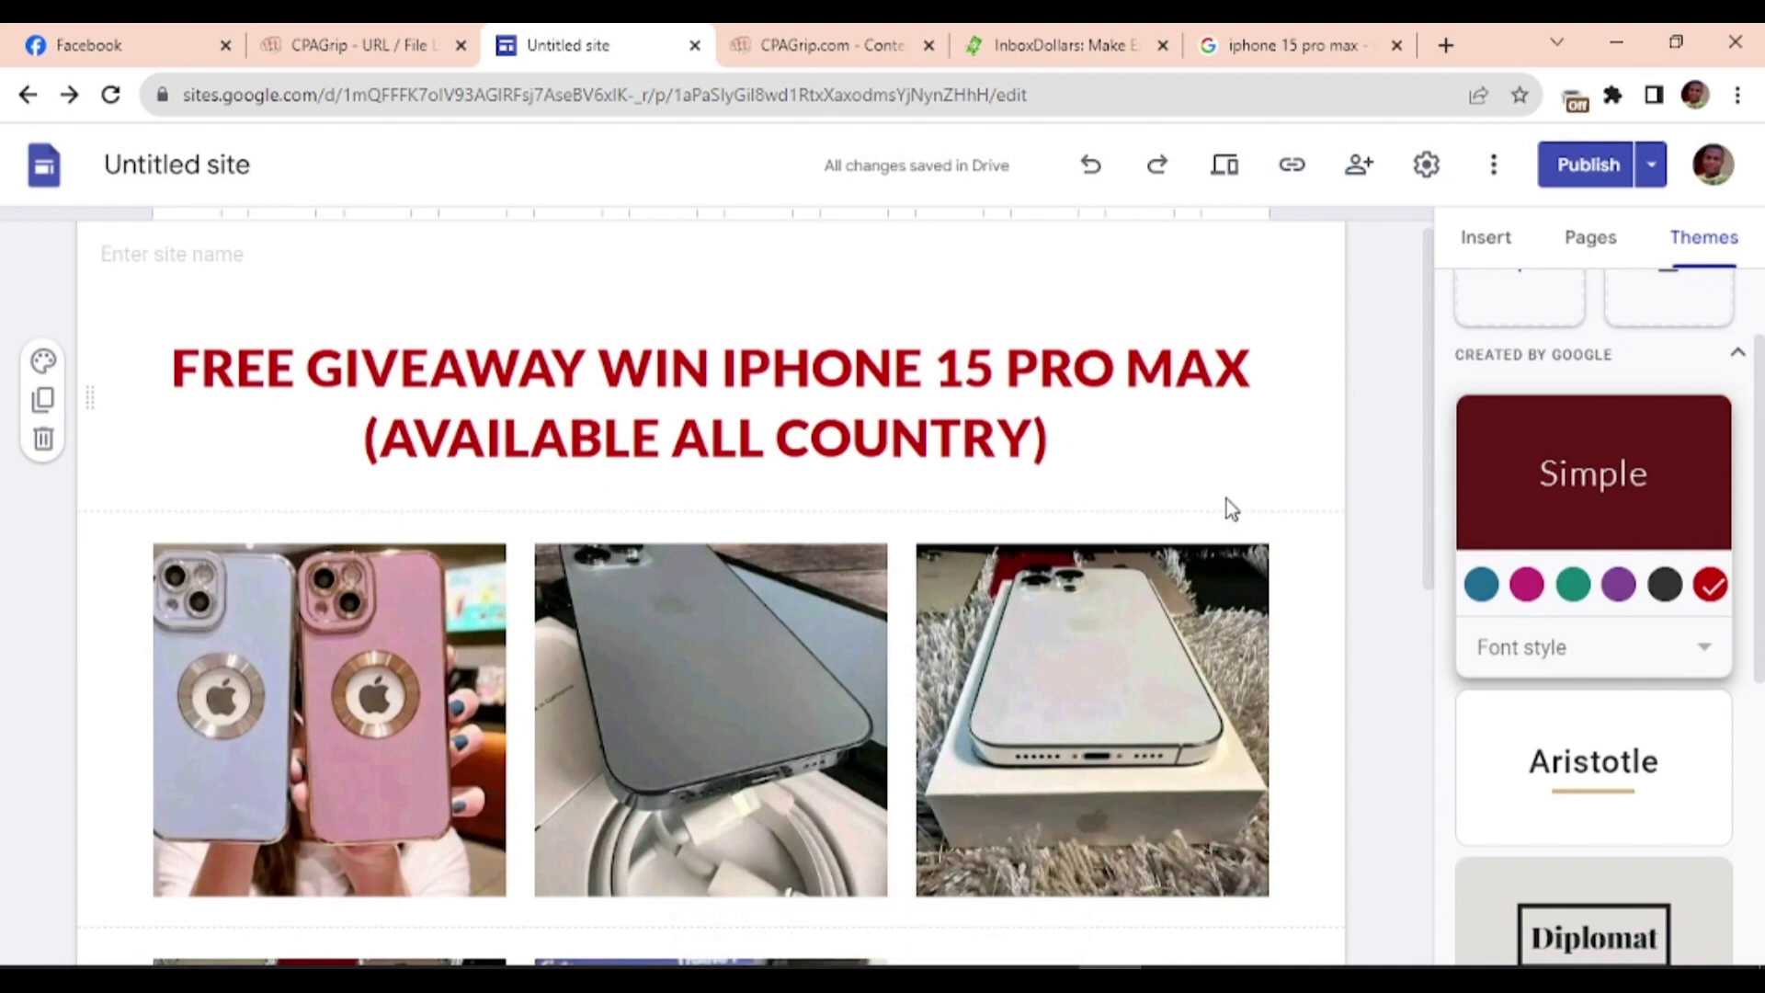
pyautogui.hotkey('ctrl', 't')
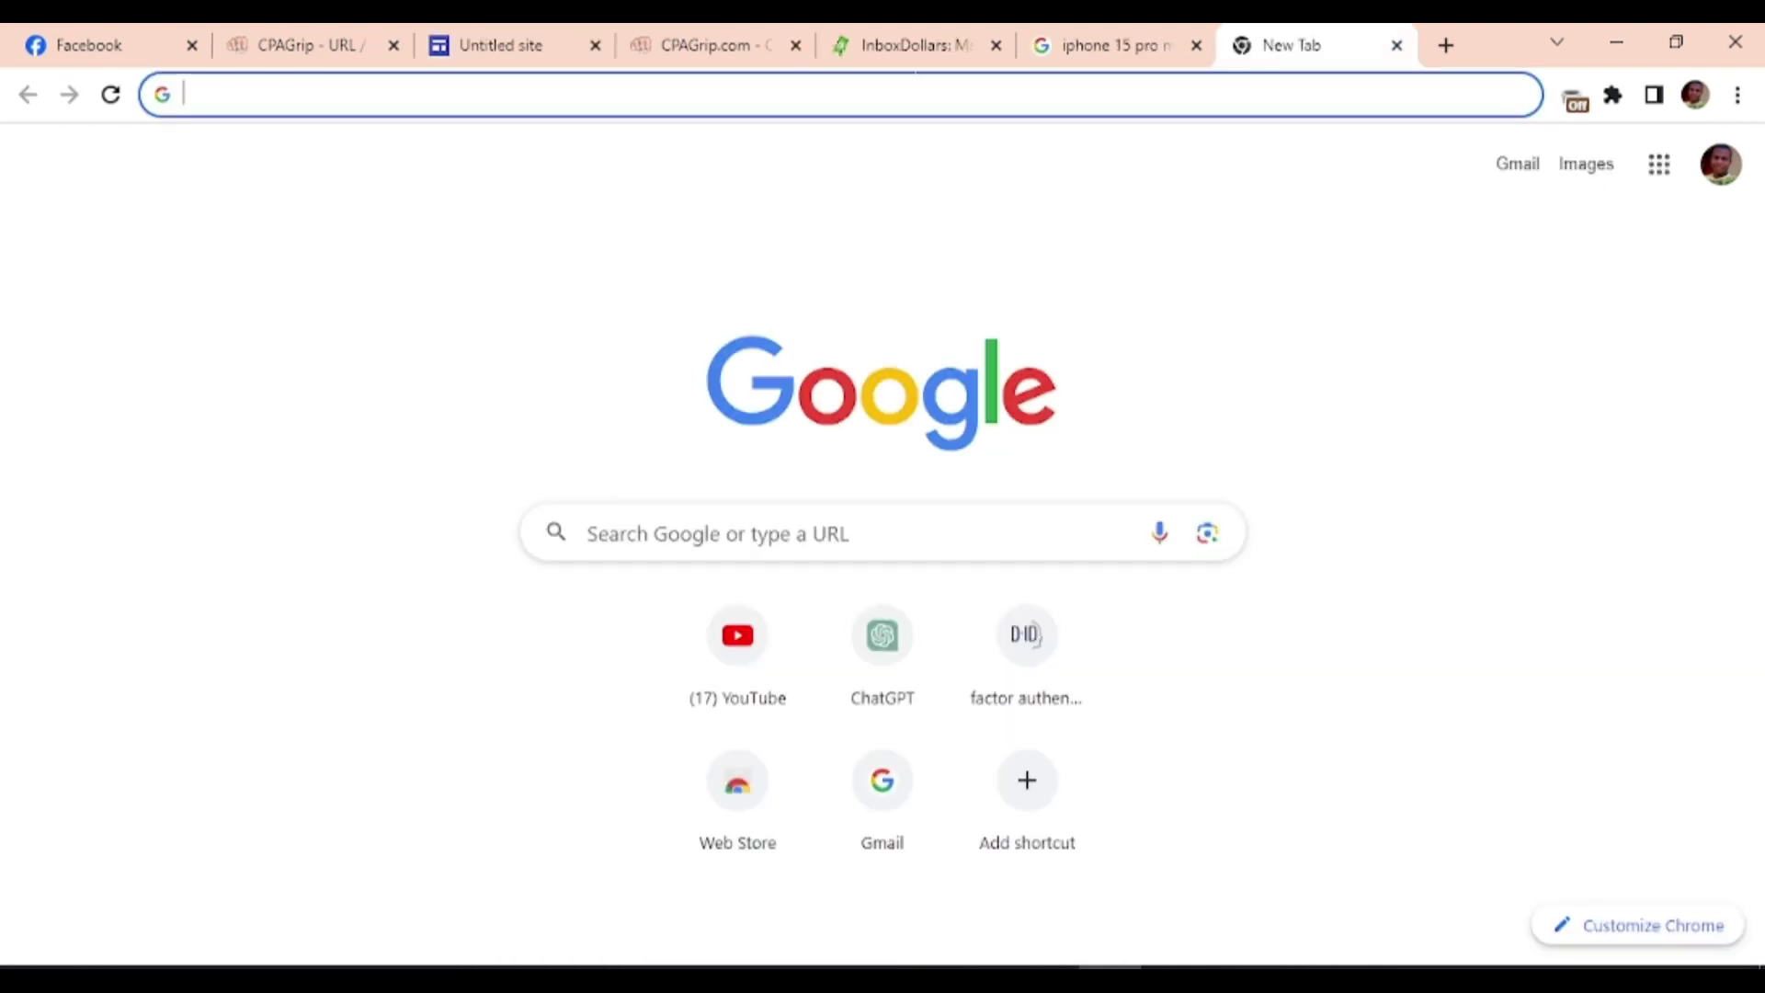
pyautogui.write('tiney')
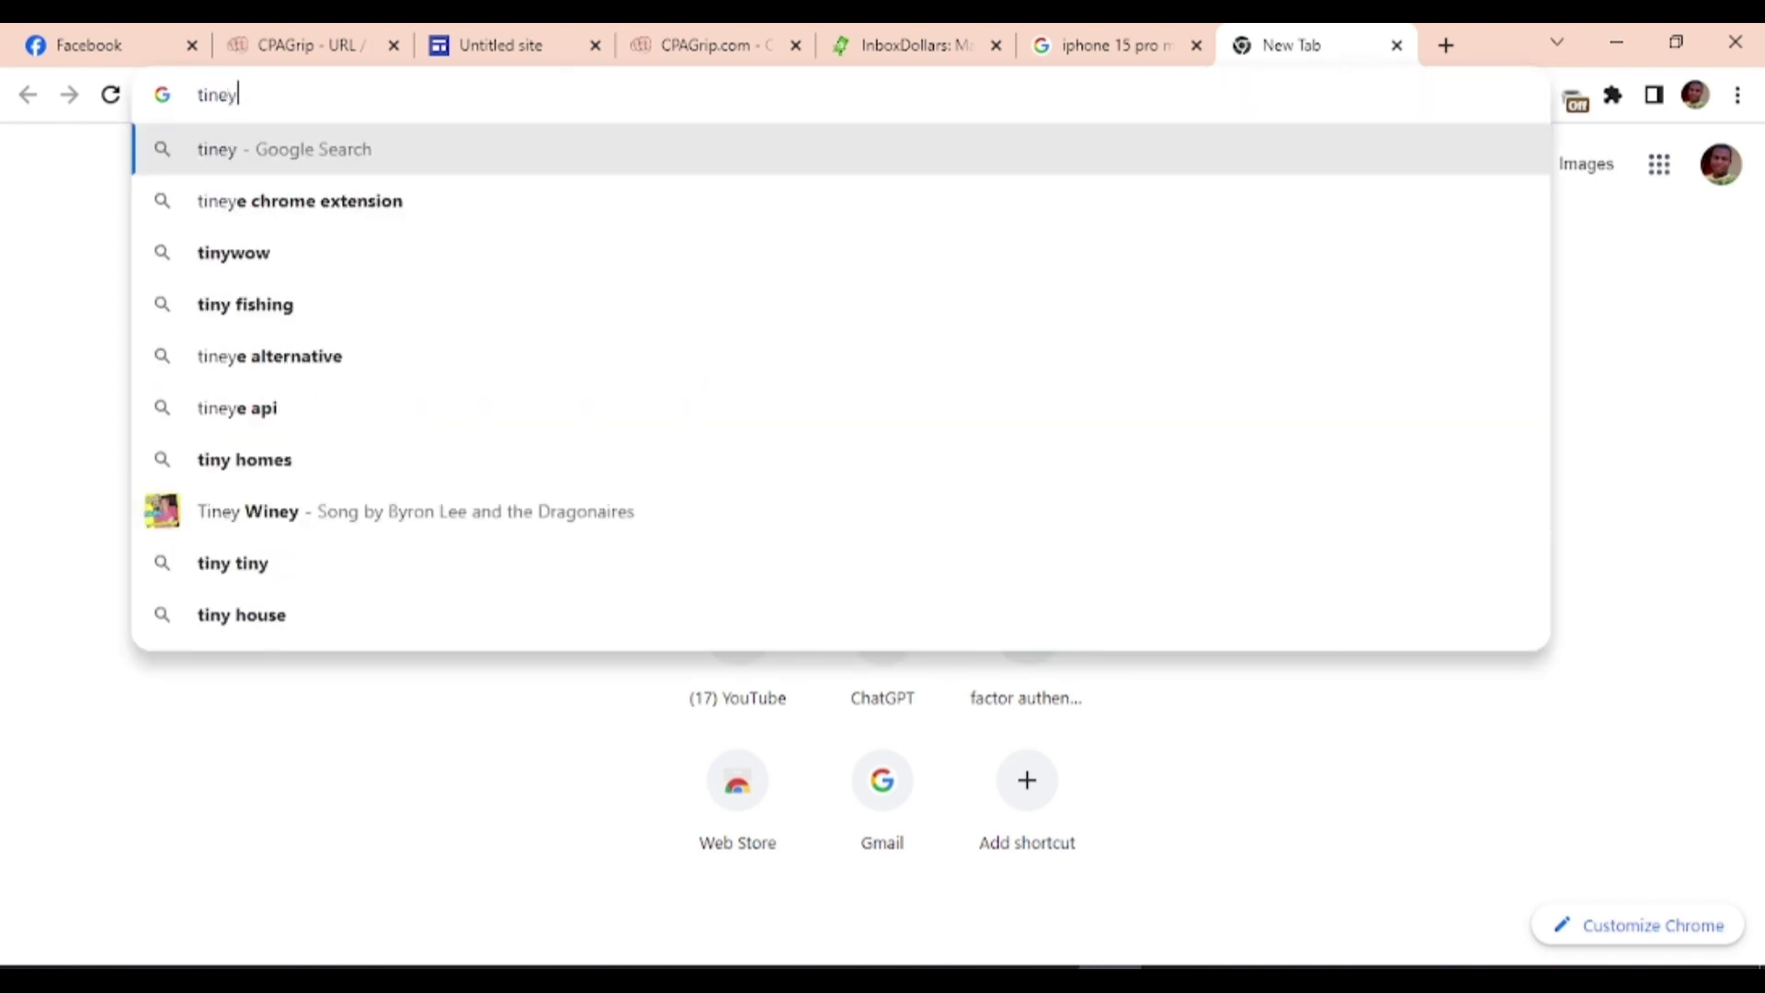
pyautogui.write('url')
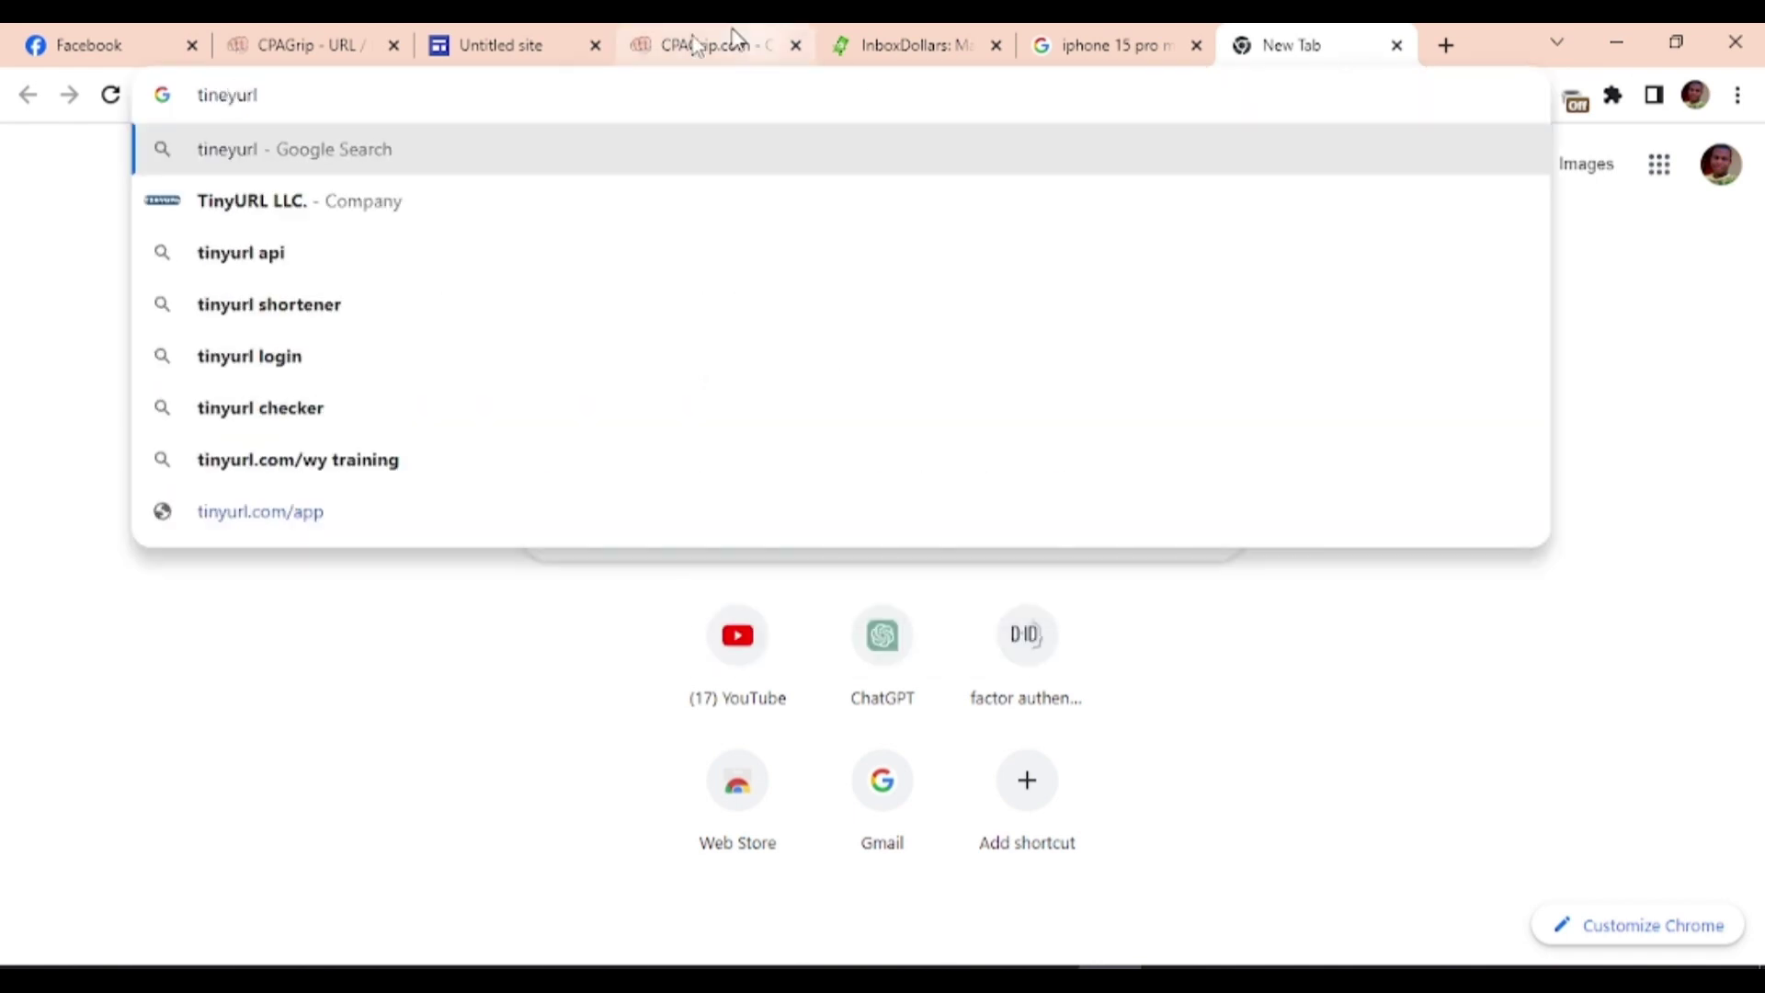
pyautogui.click(255, 196)
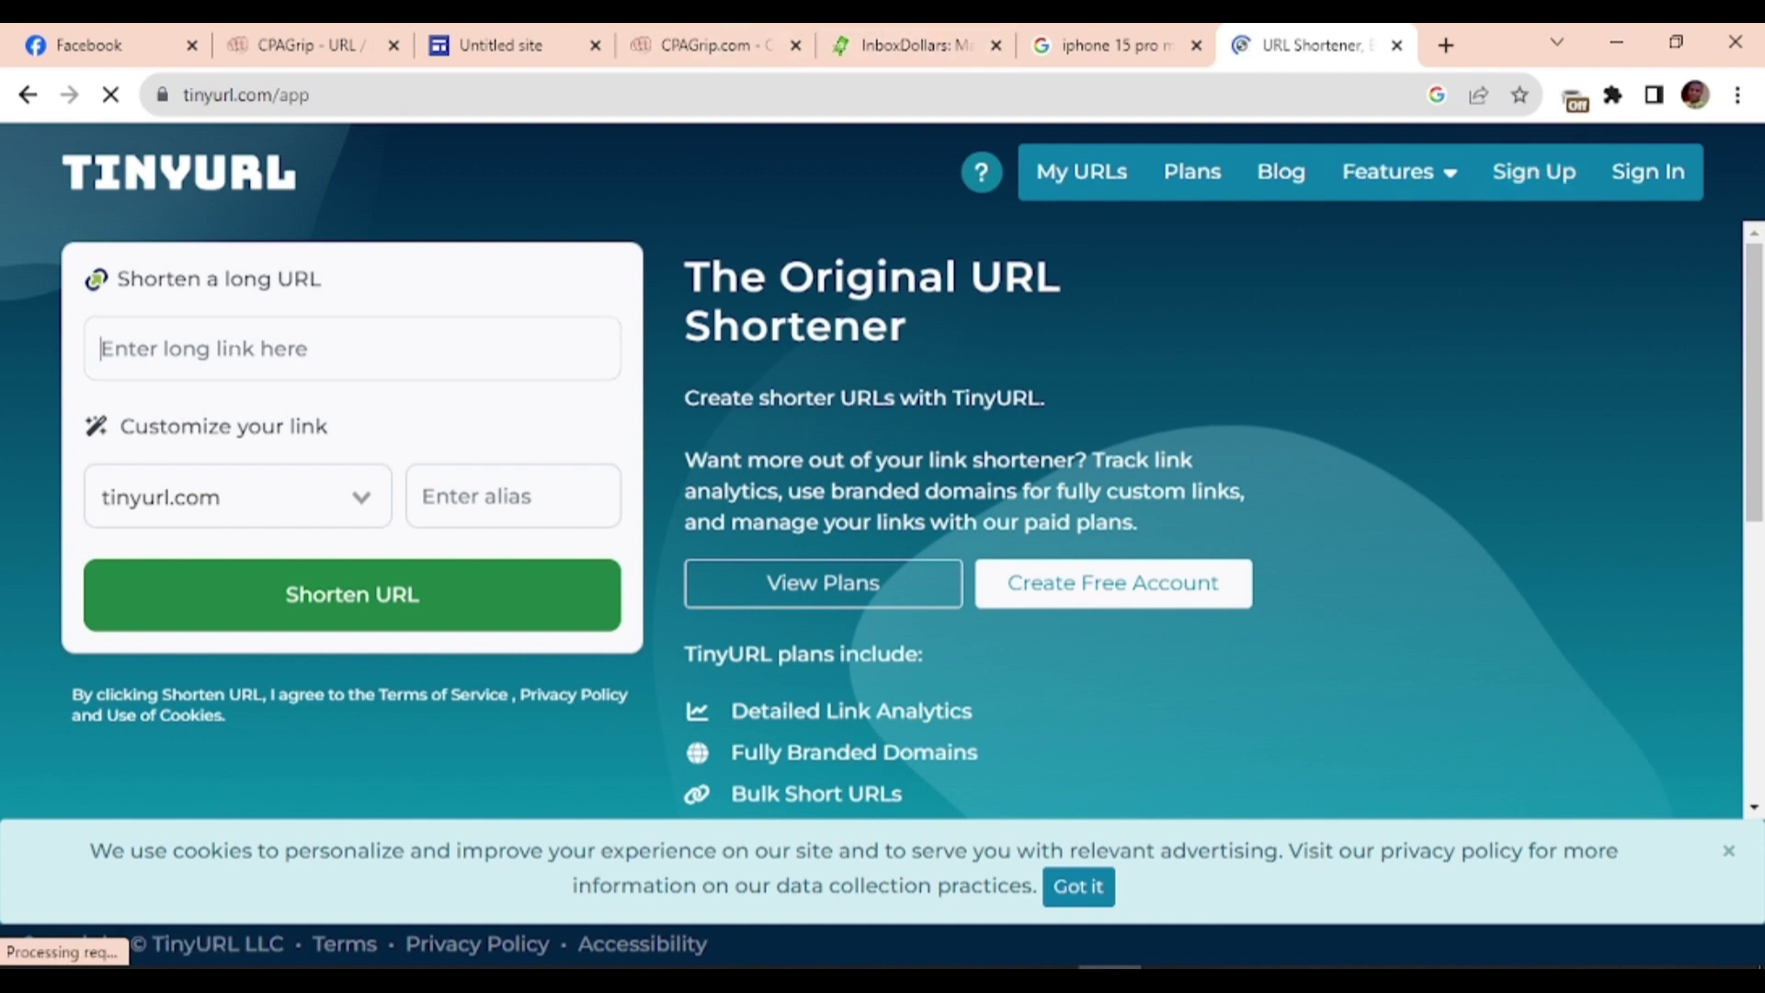
# - Shorten the copied site link on tinyurl.com with the alias "iphone 15 giveaways" and copy the short URL
pyautogui.hotkey('ctrl', 'v')
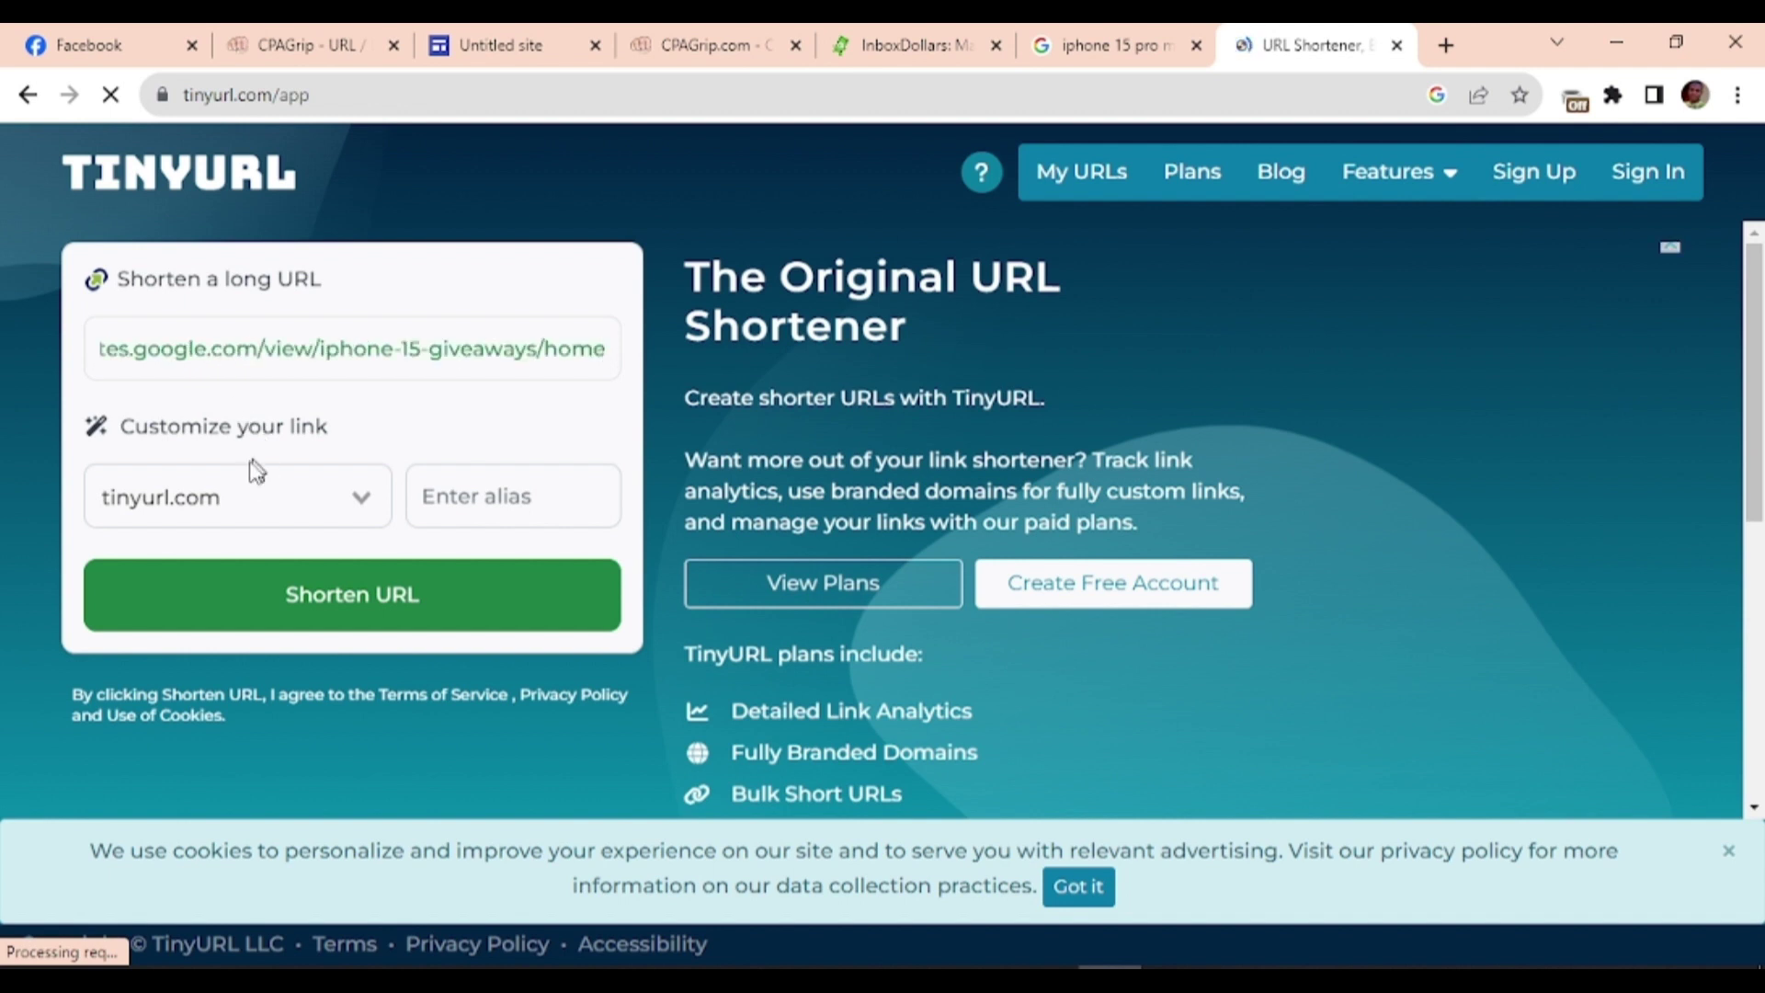
pyautogui.click(494, 513)
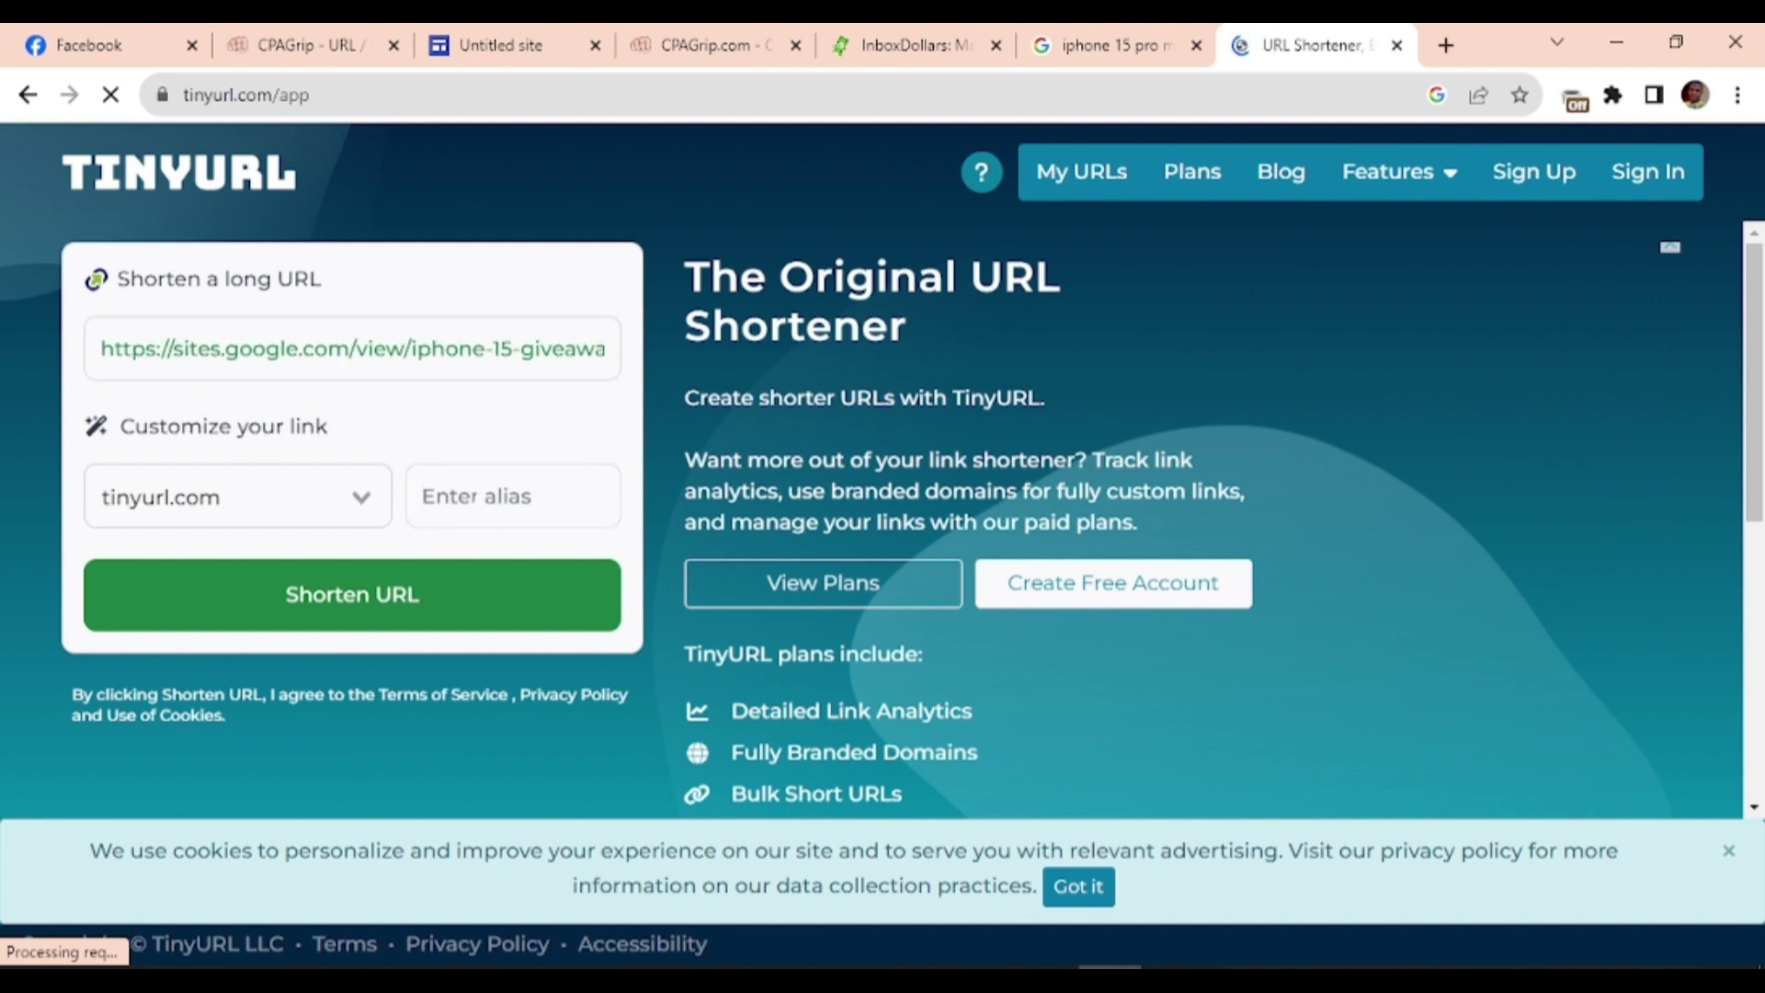
pyautogui.write('iphone 15 giveaways')
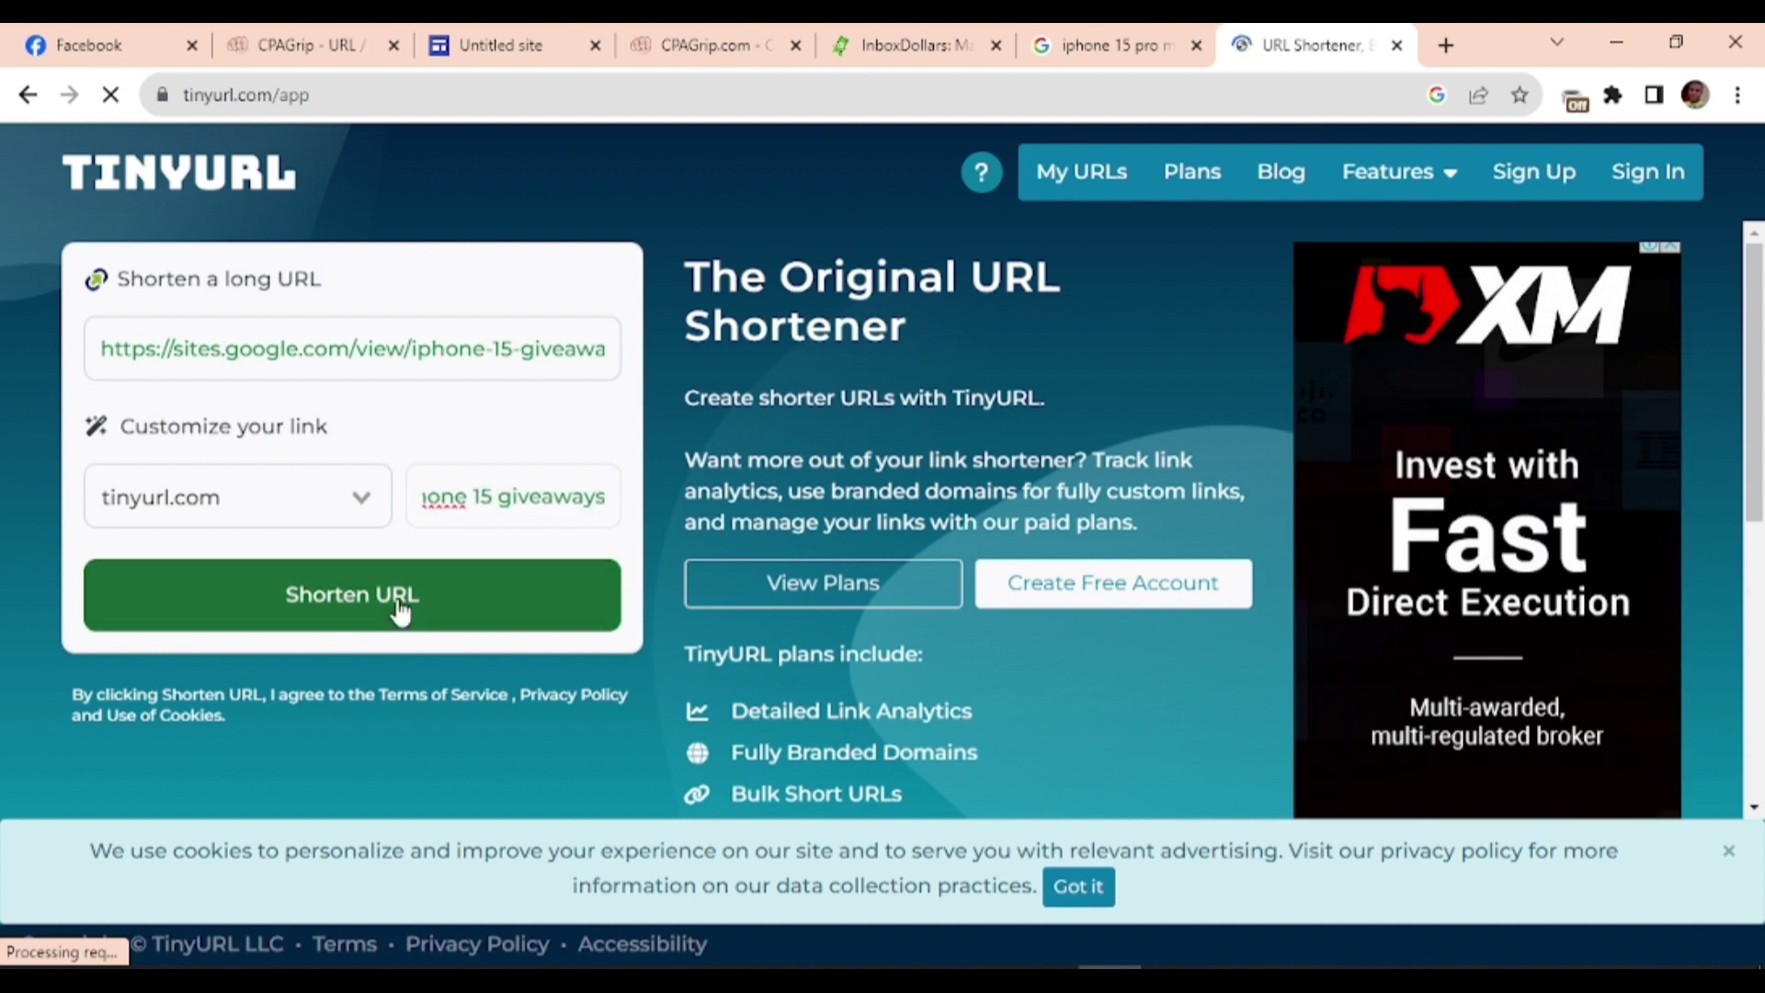
pyautogui.click(364, 605)
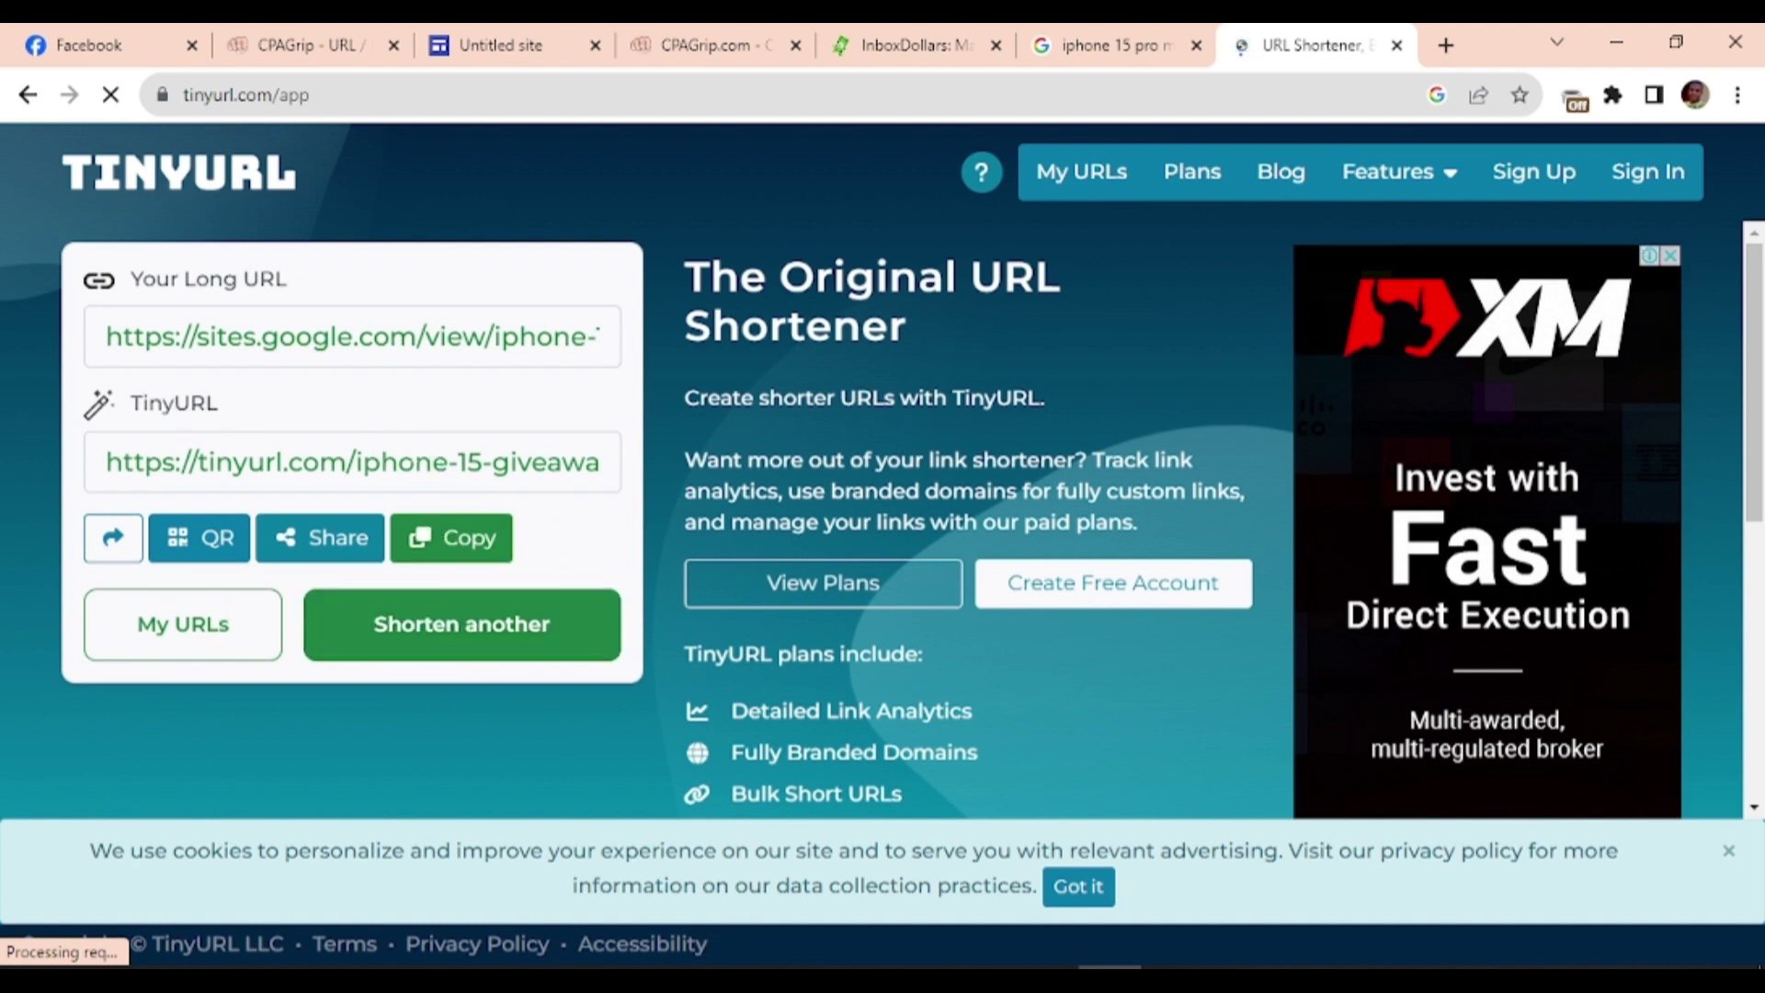
pyautogui.click(490, 554)
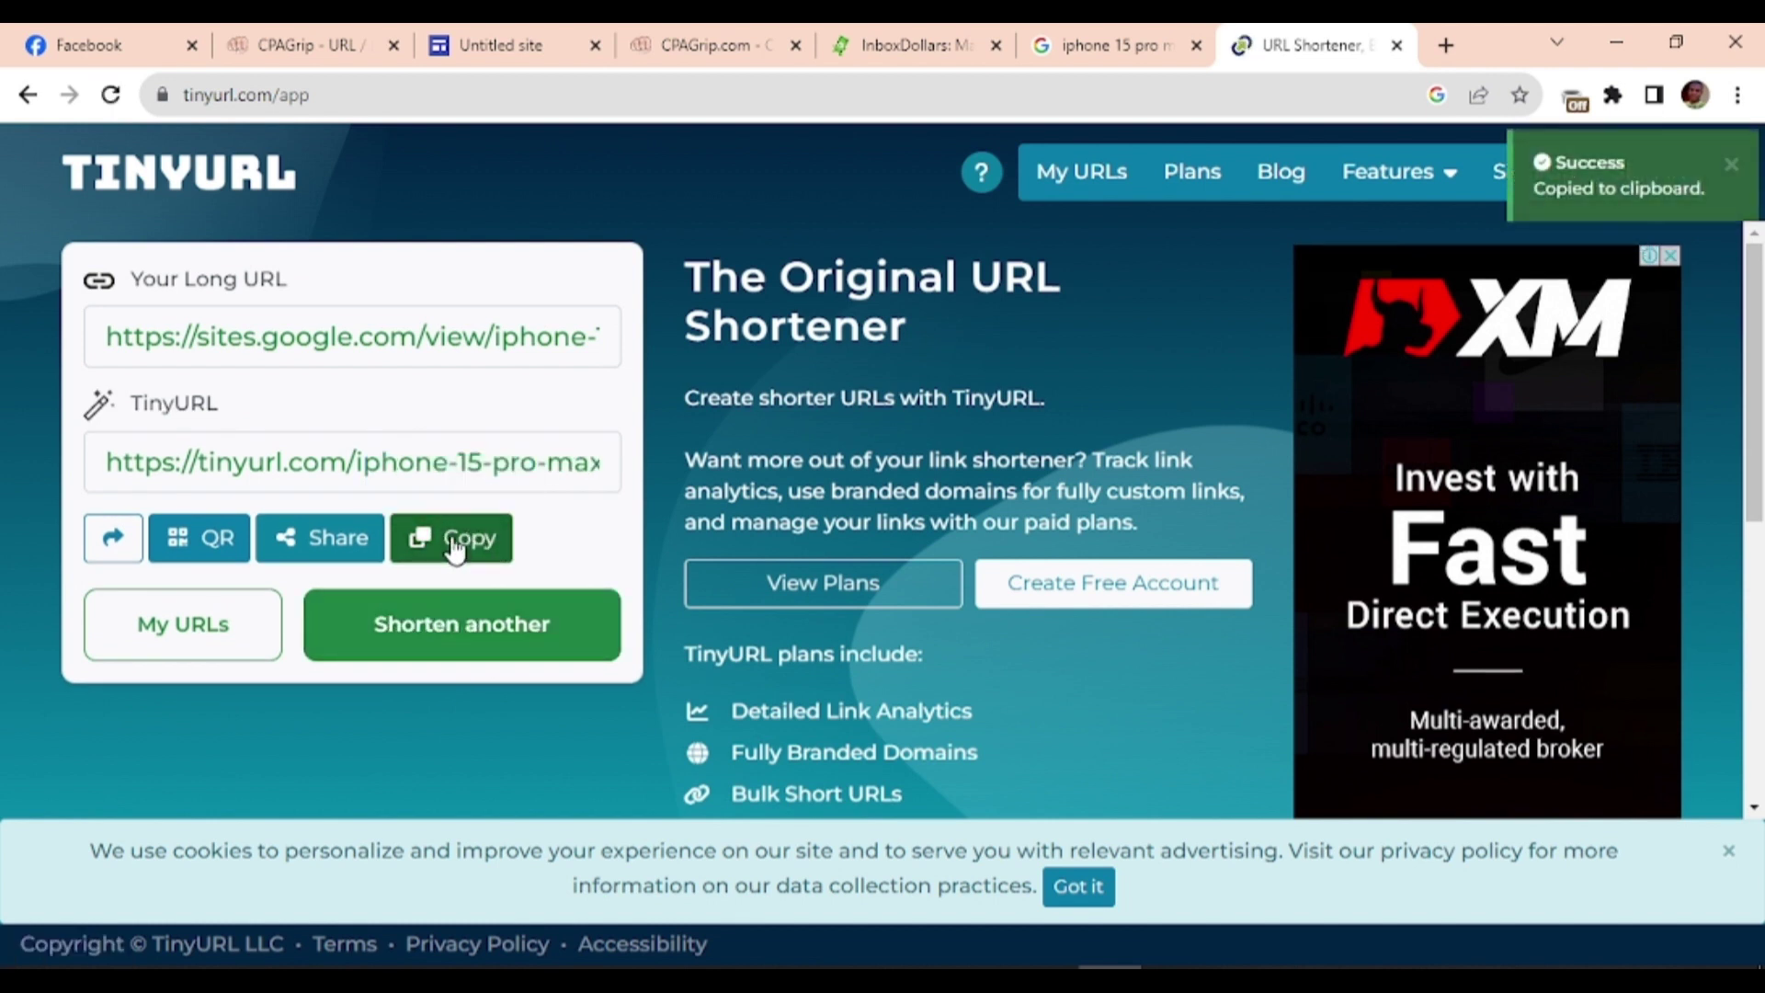